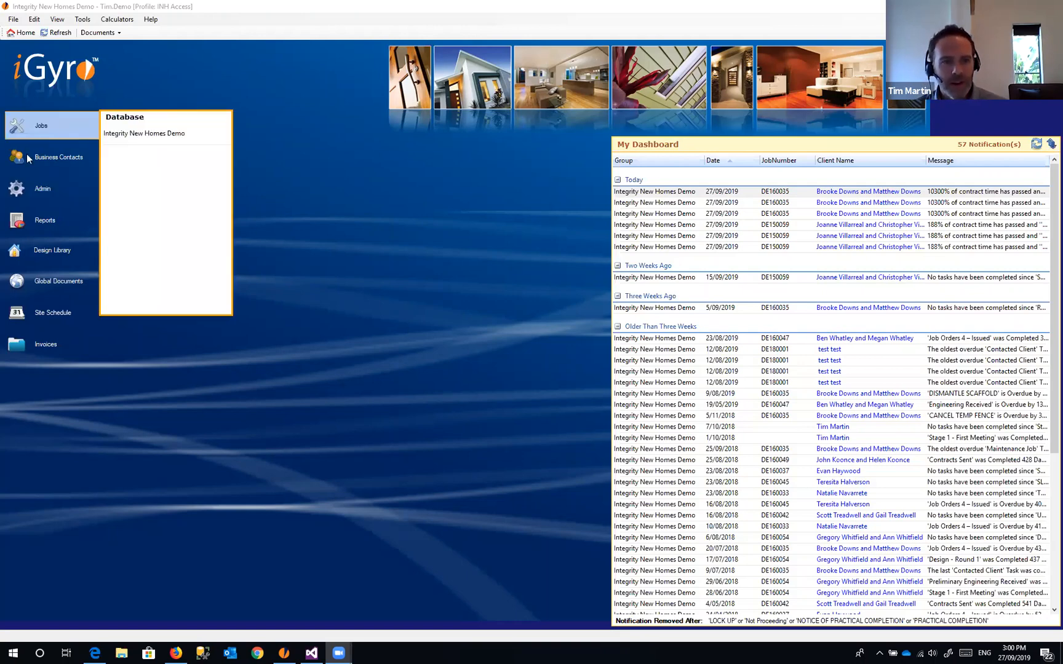
- Open the Reports area and check the available report types, keeping Excel Reports selected
{"action": "mouse_move", "coordinate": [37, 188]}
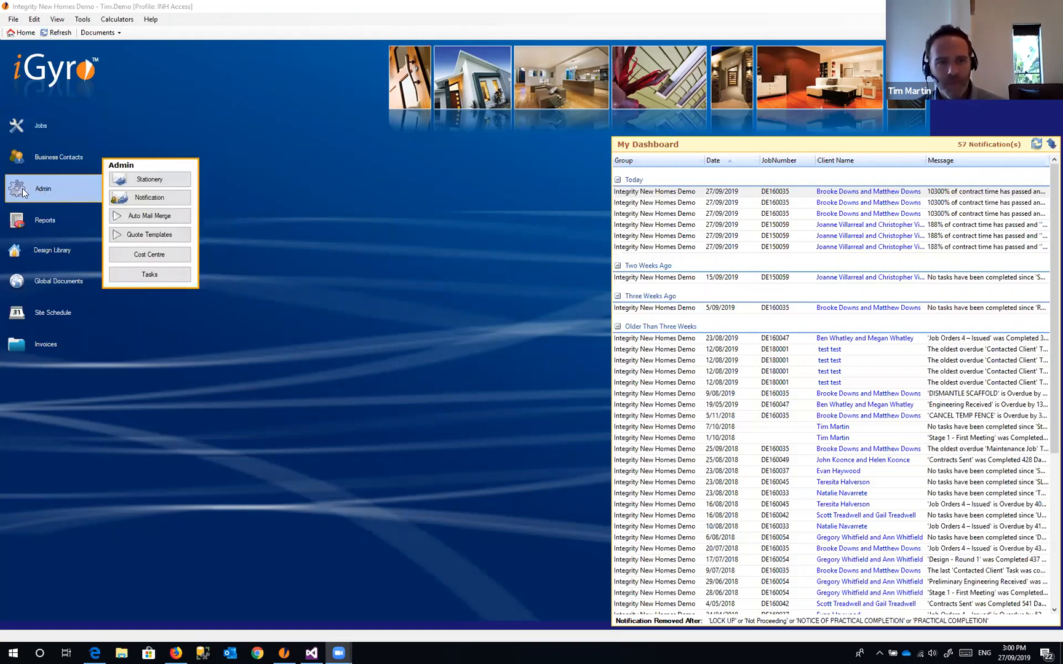
{"action": "left_click", "coordinate": [38, 222]}
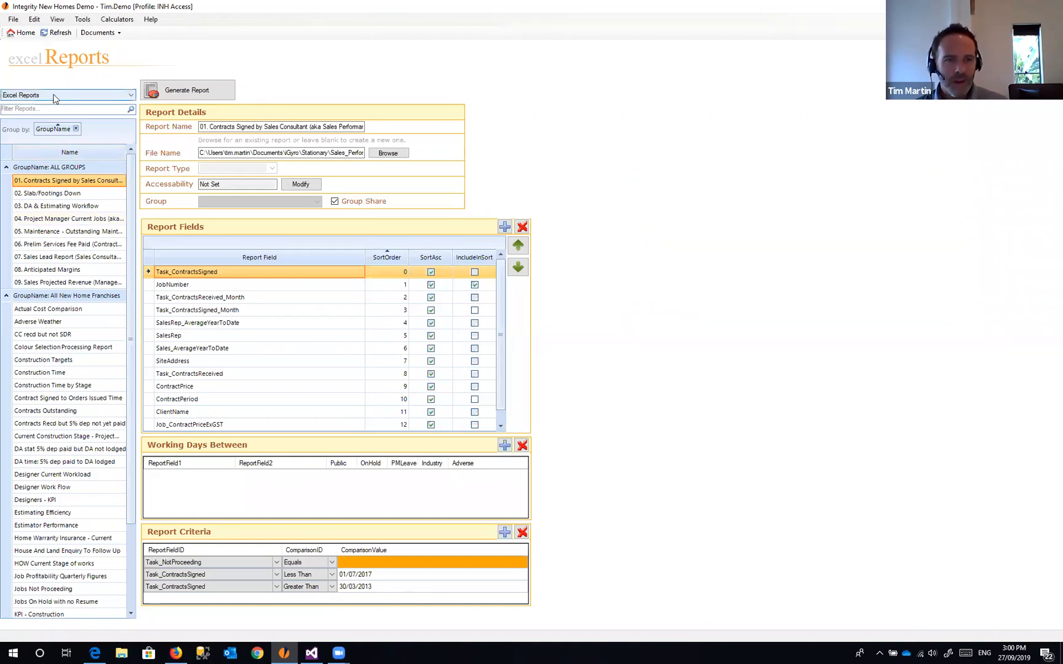
{"action": "left_click", "coordinate": [86, 97]}
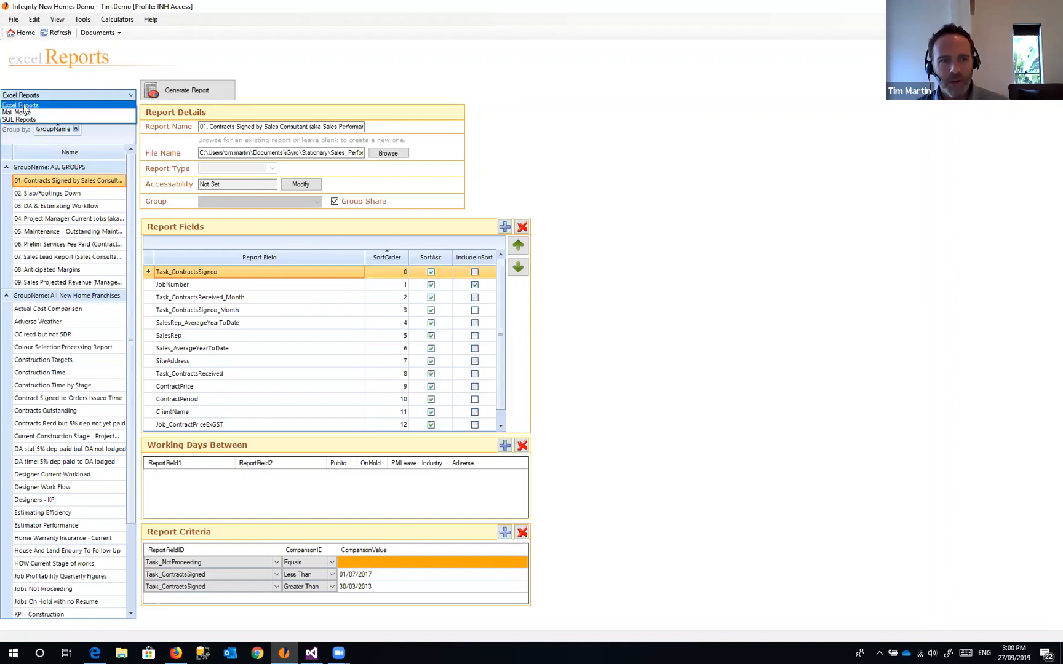
{"action": "left_click", "coordinate": [37, 96]}
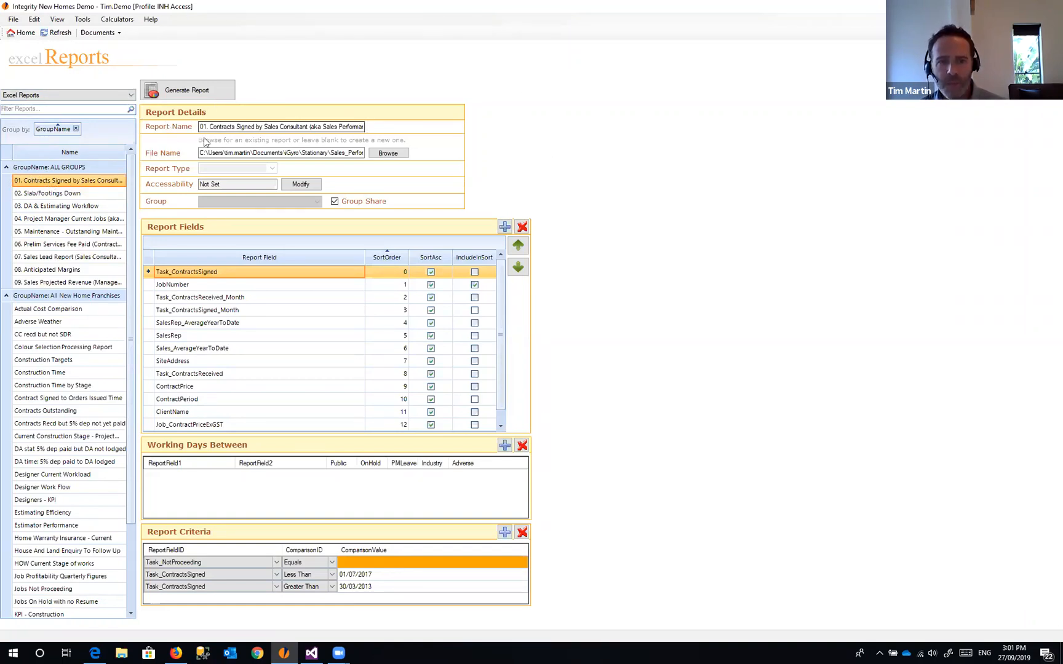
- Check the full report name and template file path of the Contracts Signed by Sales Consultant report
{"action": "left_click_drag", "start_coordinate": [203, 127], "coordinate": [367, 132]}
{"action": "left_click", "coordinate": [332, 128]}
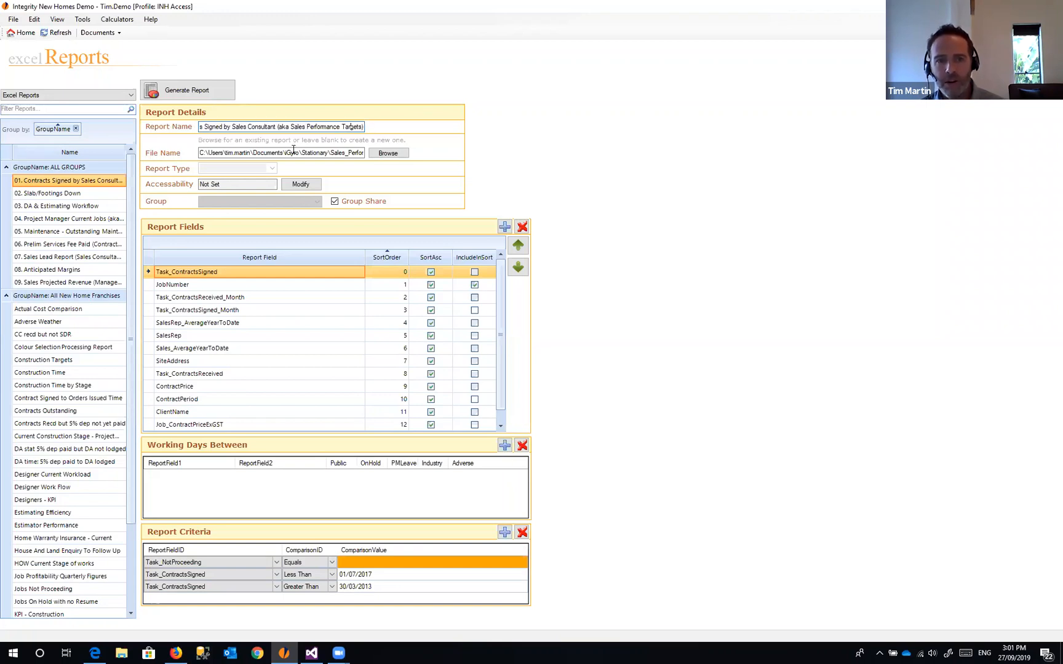
{"action": "left_click_drag", "start_coordinate": [201, 153], "coordinate": [363, 146]}
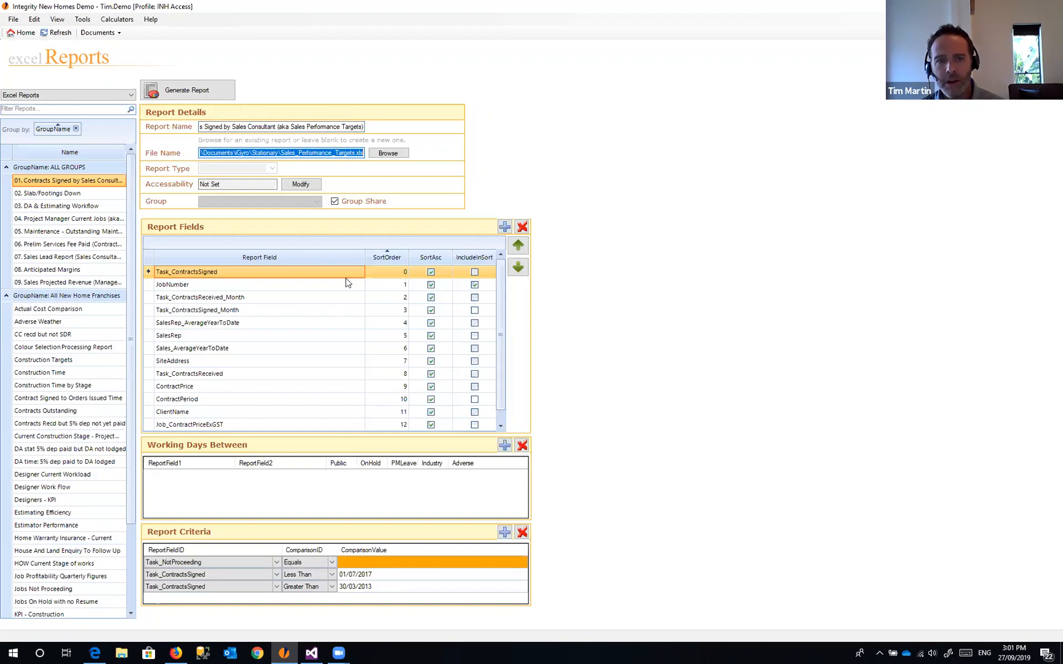
- Review the report fields of the Contracts Signed by Sales Consultant report, from Task_ContractsSigned through Job_NumberOfDwellings
{"action": "left_click", "coordinate": [502, 268]}
{"action": "scroll", "coordinate": [499, 299], "scroll_direction": "down", "scroll_amount": 1}
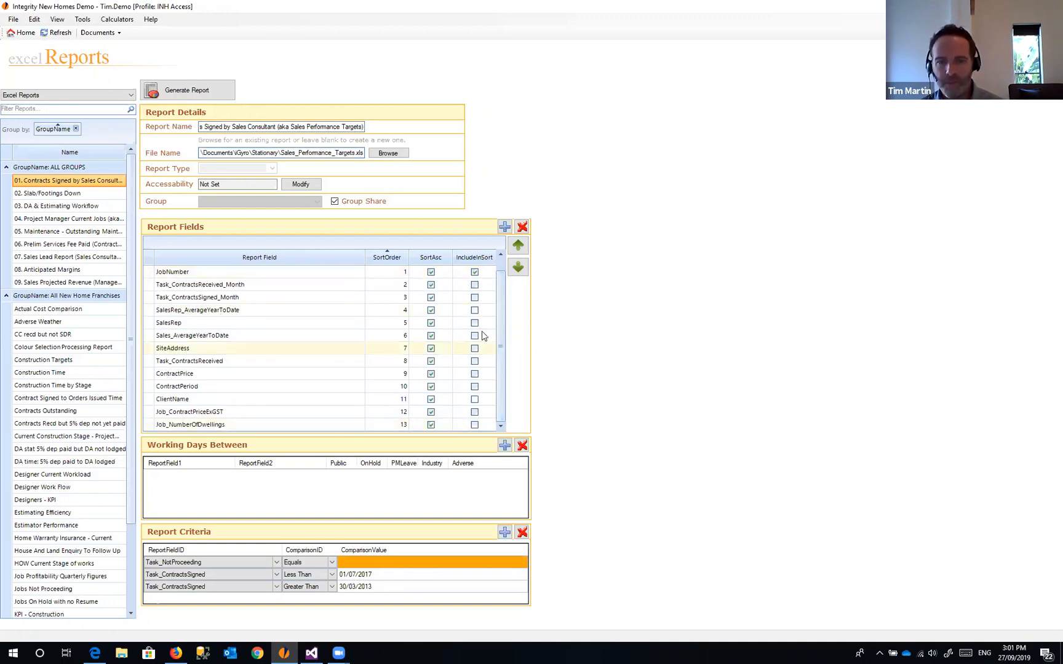
{"action": "scroll", "coordinate": [499, 315], "scroll_direction": "up", "scroll_amount": 1}
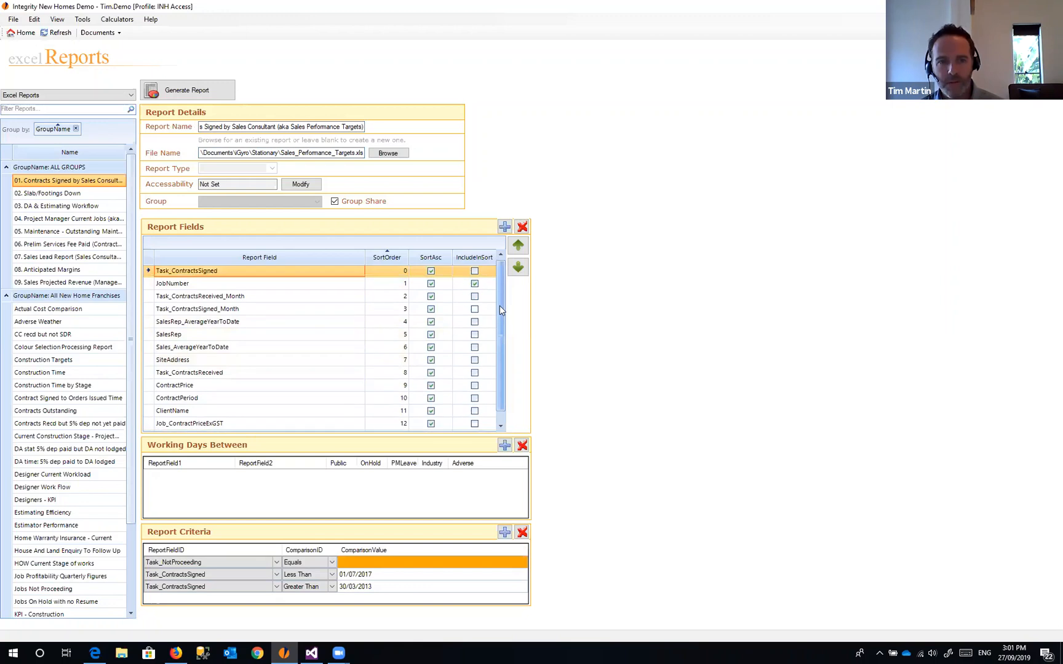
{"action": "left_click", "coordinate": [231, 286]}
{"action": "left_click", "coordinate": [233, 298]}
{"action": "left_click", "coordinate": [232, 309]}
{"action": "left_click", "coordinate": [231, 322]}
{"action": "left_click", "coordinate": [228, 334]}
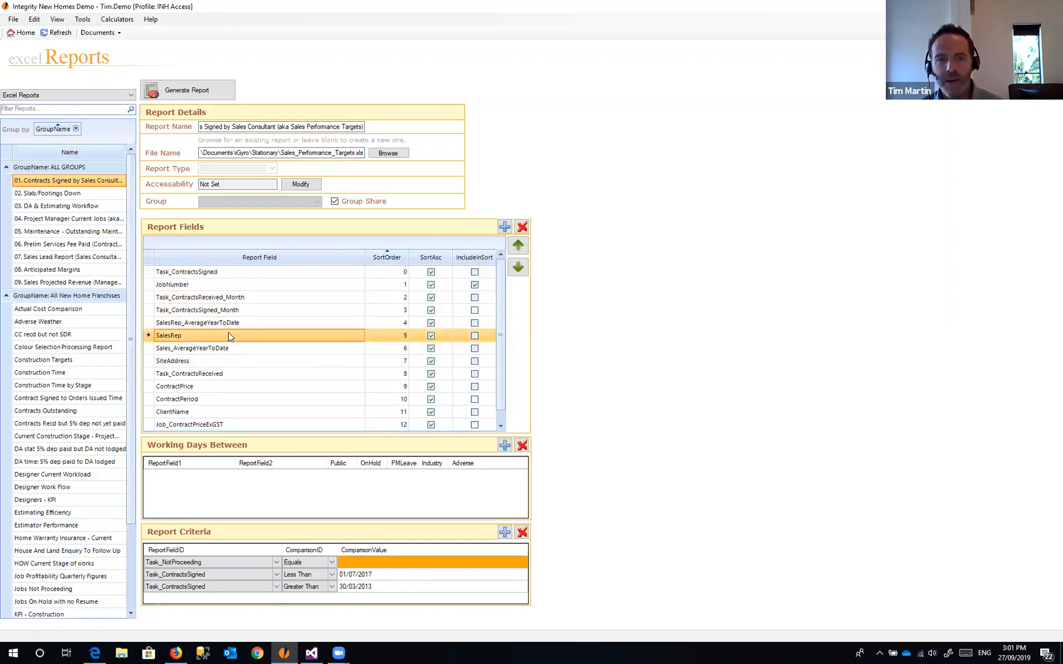
{"action": "left_click", "coordinate": [261, 350]}
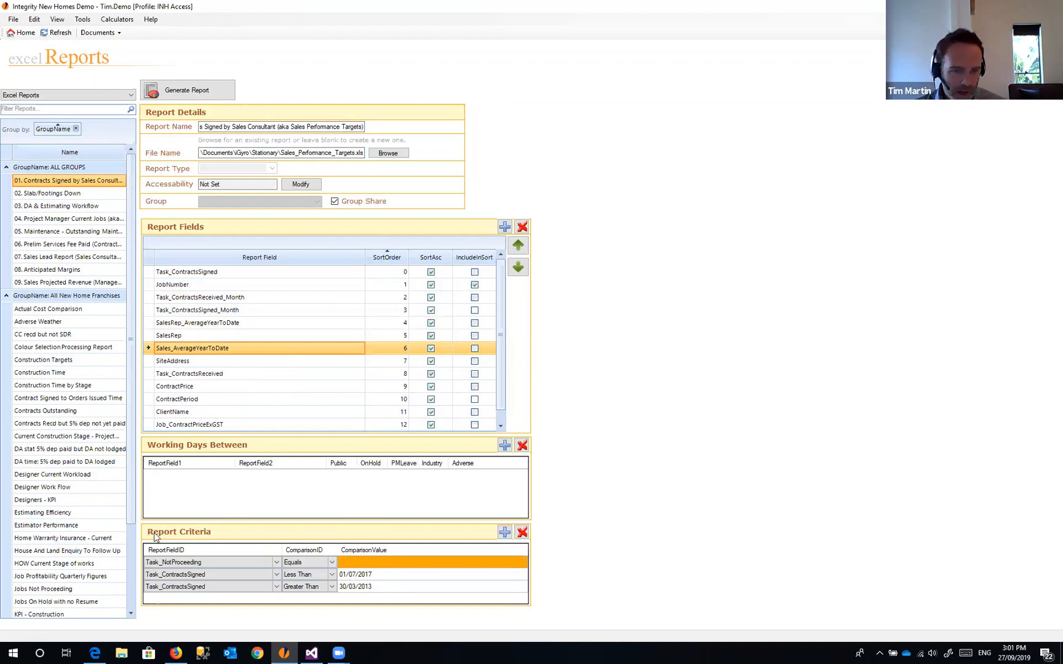
- Examine the Less Than and Greater Than dates of the Task_ContractsSigned report criteria
{"action": "left_click", "coordinate": [363, 575]}
{"action": "left_click", "coordinate": [363, 575]}
{"action": "left_click", "coordinate": [369, 587]}
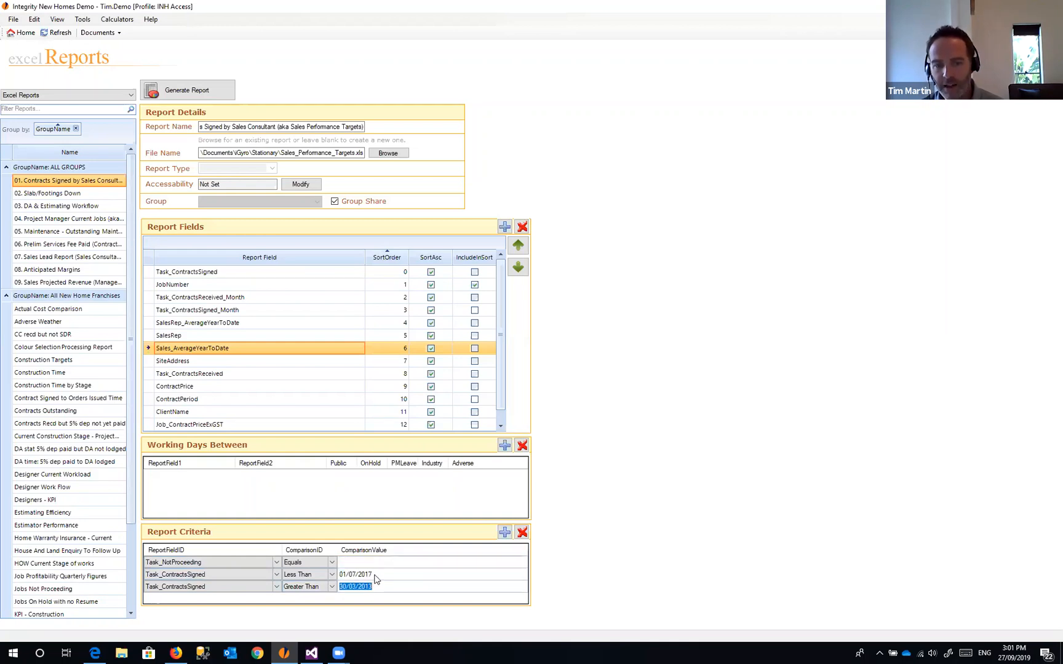
{"action": "left_click", "coordinate": [374, 576]}
{"action": "left_click", "coordinate": [374, 587]}
{"action": "left_click", "coordinate": [375, 575]}
{"action": "left_click", "coordinate": [375, 586]}
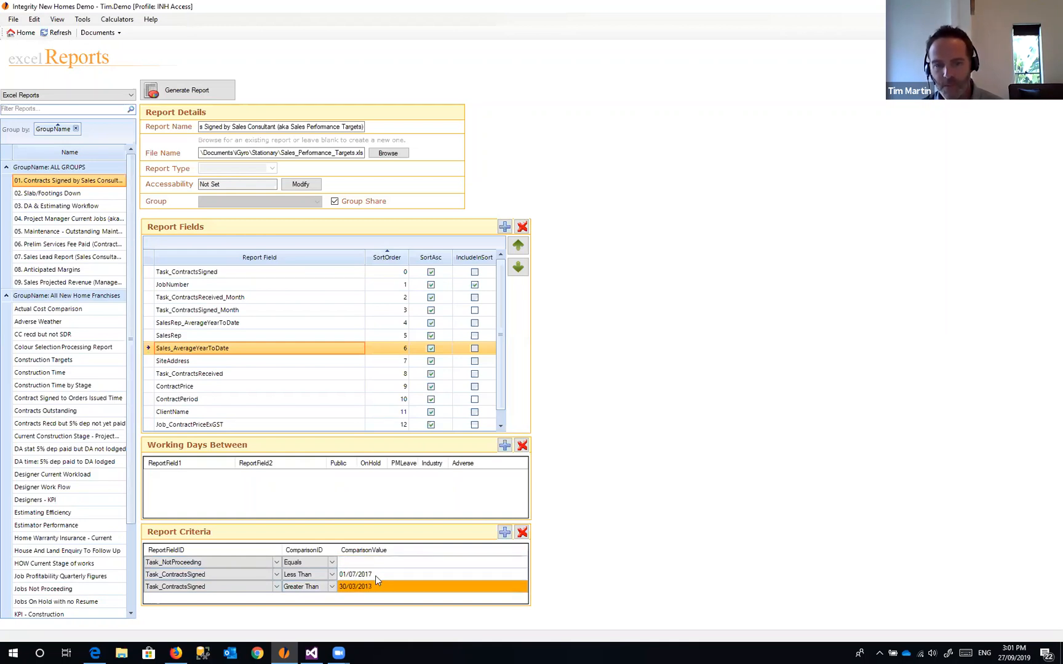
{"action": "left_click", "coordinate": [375, 575]}
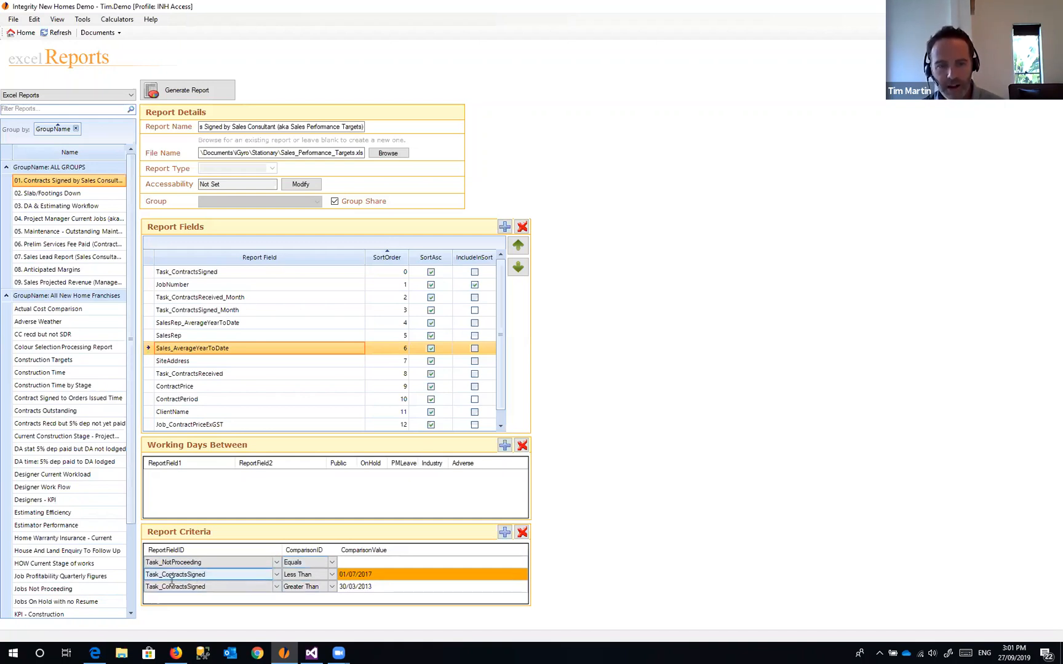
{"action": "left_click", "coordinate": [368, 590]}
{"action": "left_click", "coordinate": [346, 591]}
{"action": "left_click_drag", "start_coordinate": [374, 588], "coordinate": [362, 588]}
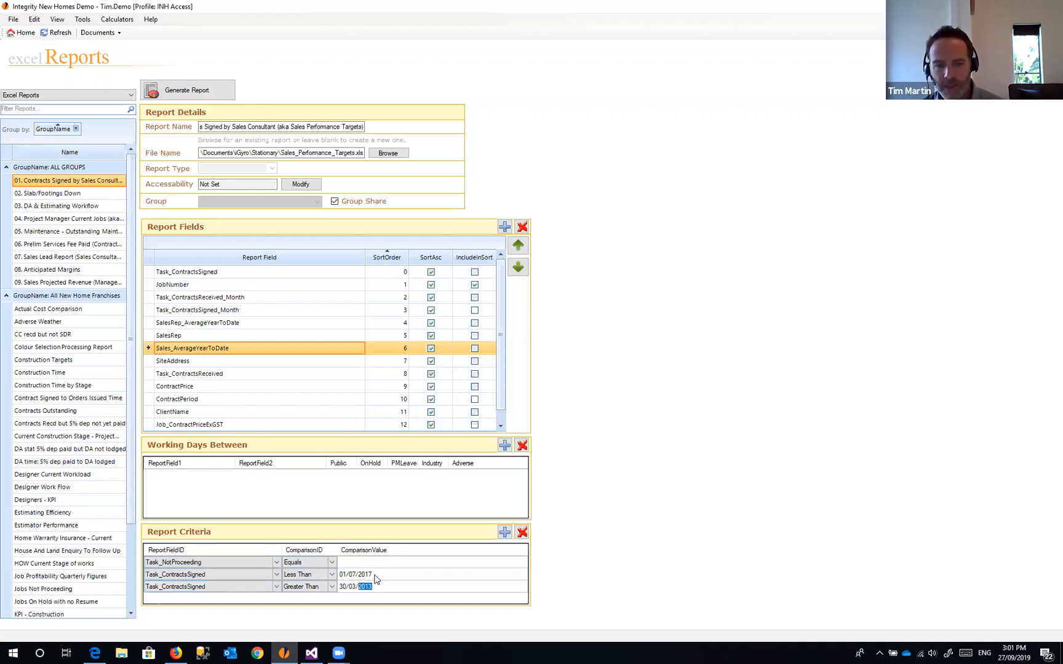
{"action": "left_click", "coordinate": [375, 574]}
{"action": "left_click", "coordinate": [350, 573]}
{"action": "left_click", "coordinate": [361, 576]}
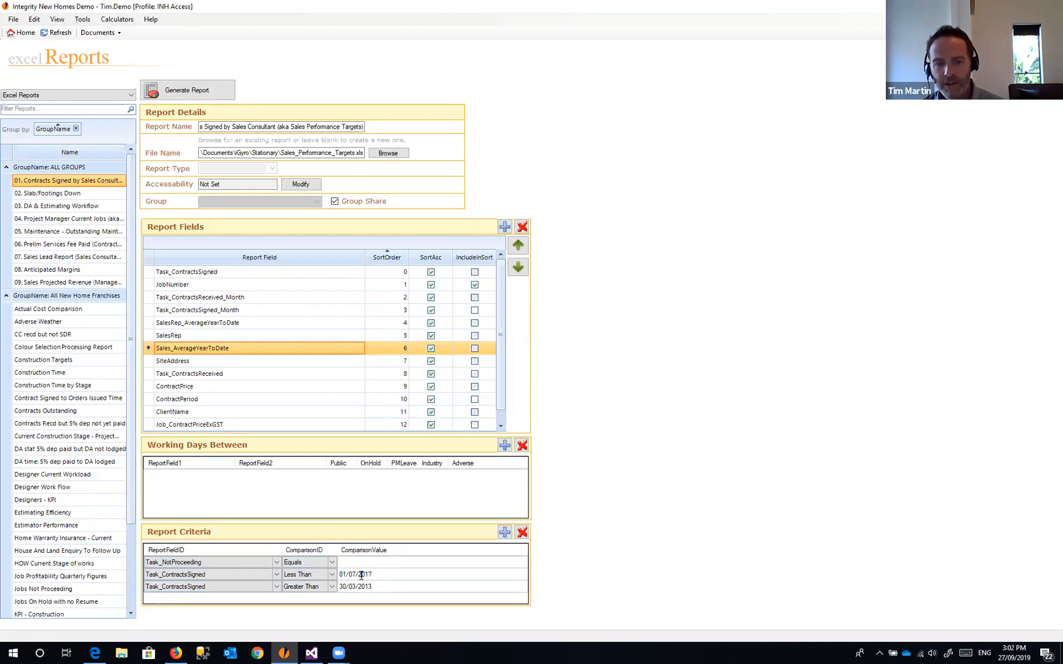
- Generate the Contracts Signed by Sales Consultant report and maximize the resulting Excel workbook
{"action": "left_click", "coordinate": [200, 93]}
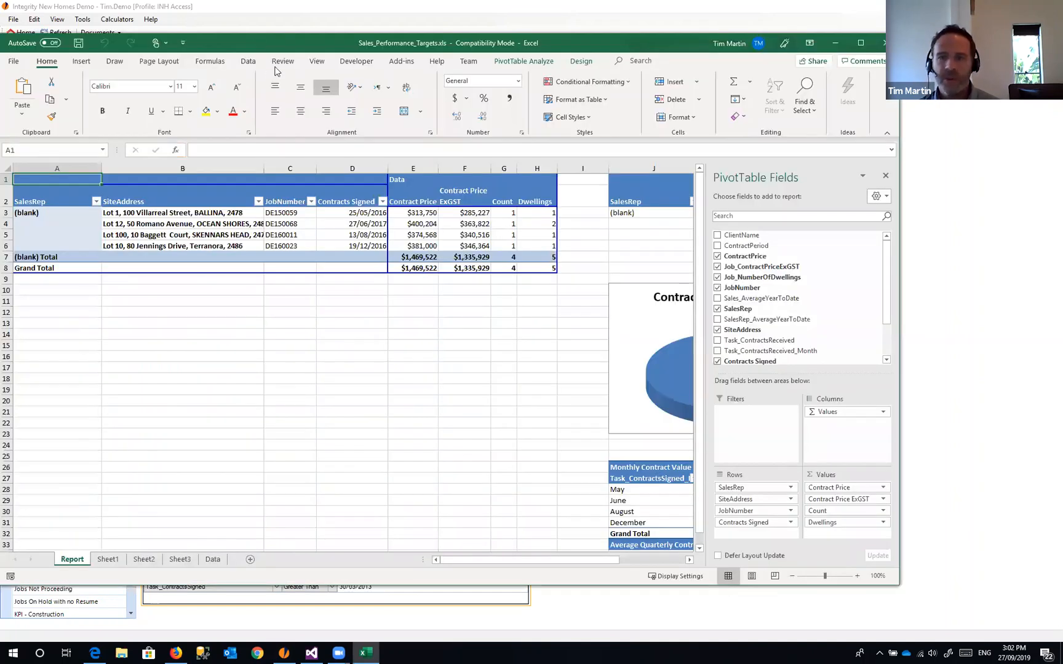
{"action": "double_click", "coordinate": [501, 45]}
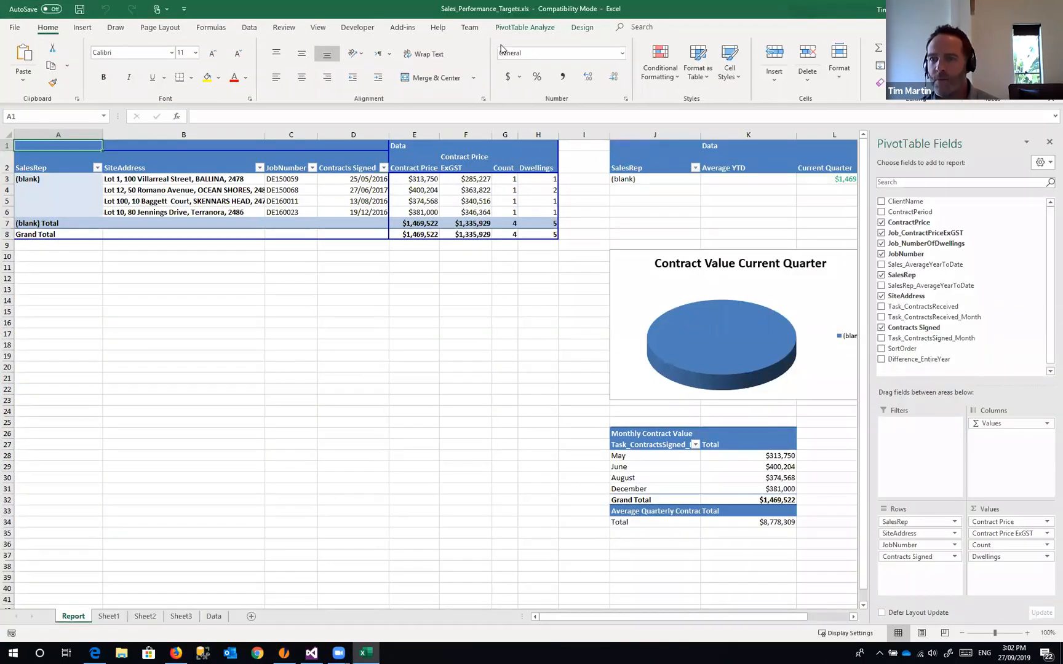
- Examine the report's job rows, contract-signed dates and Contract Value Current Quarter pie chart, and close the workbook without saving
{"action": "left_click", "coordinate": [291, 186]}
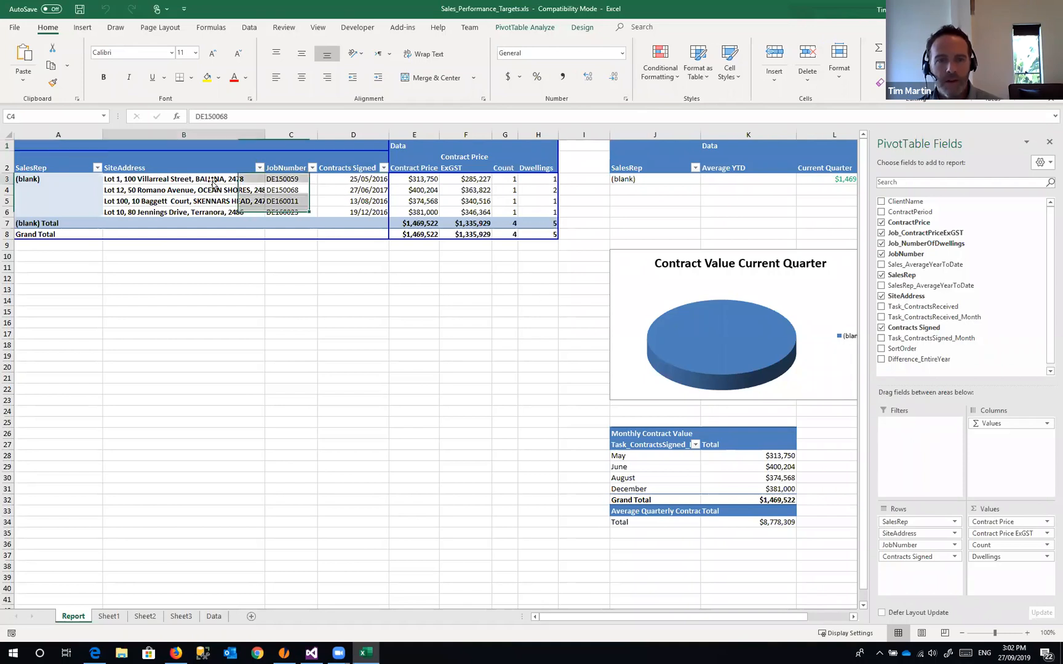
{"action": "left_click", "coordinate": [204, 183]}
{"action": "left_click", "coordinate": [414, 201]}
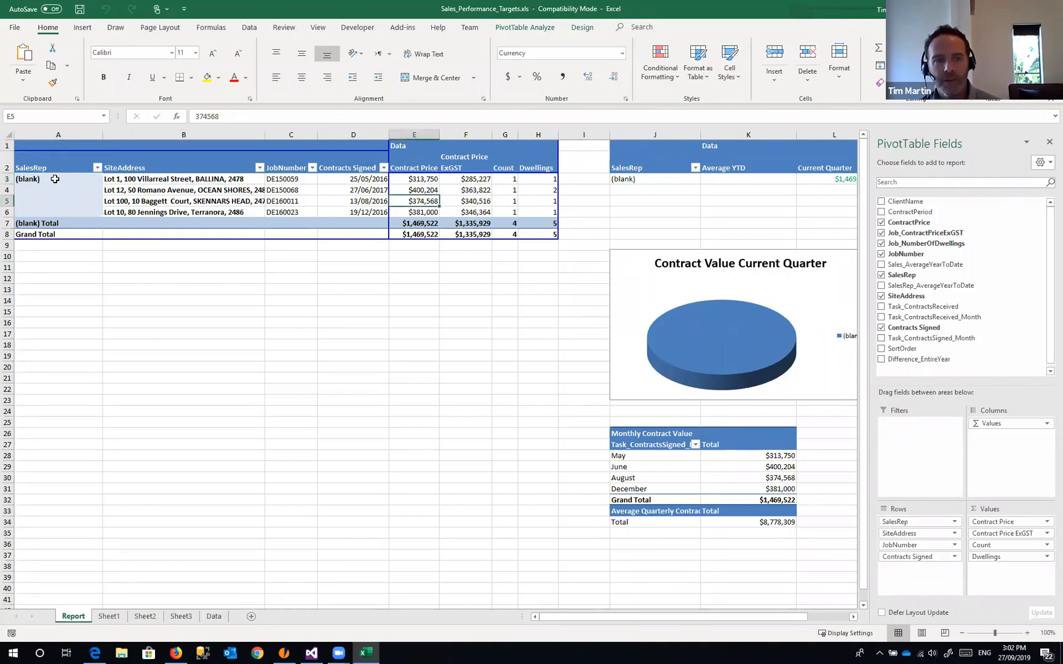
{"action": "left_click_drag", "start_coordinate": [52, 180], "coordinate": [357, 217]}
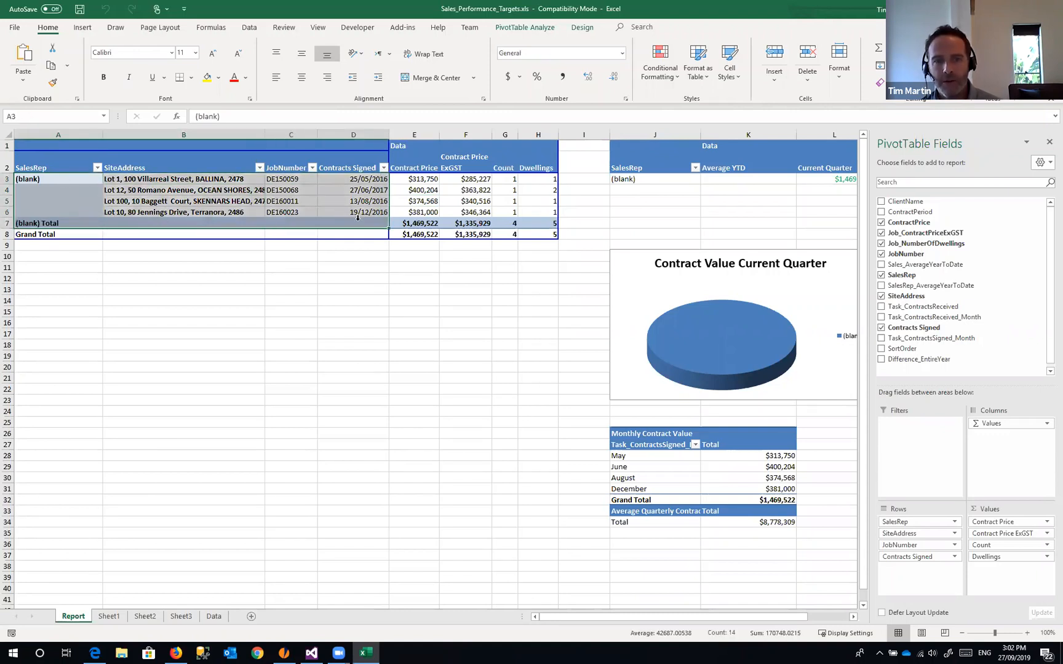
{"action": "left_click", "coordinate": [48, 179]}
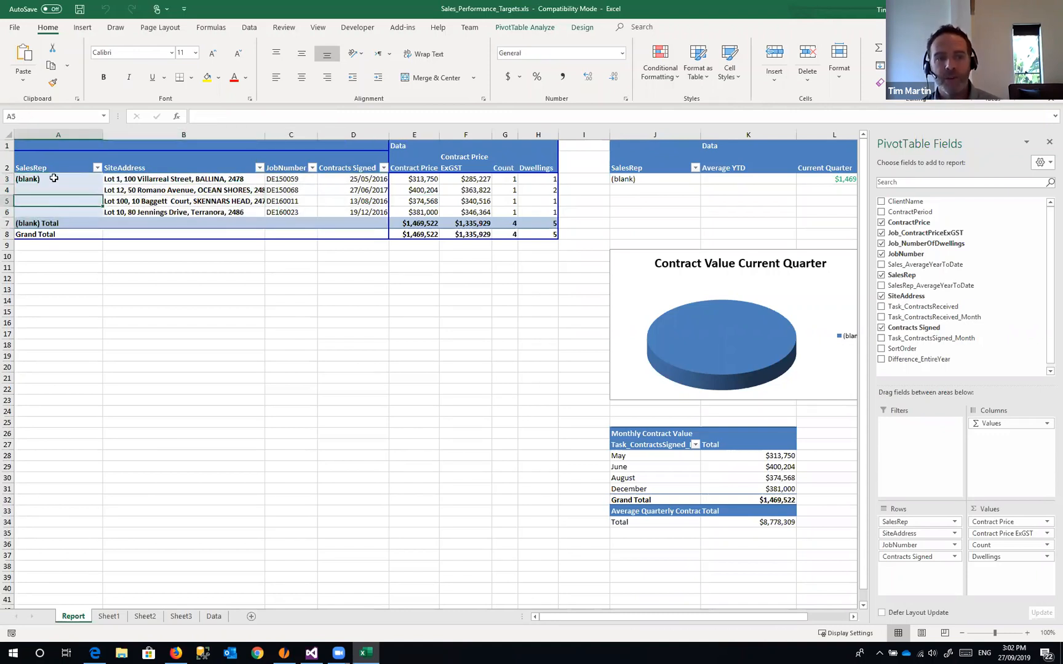
{"action": "left_click_drag", "start_coordinate": [60, 184], "coordinate": [356, 180]}
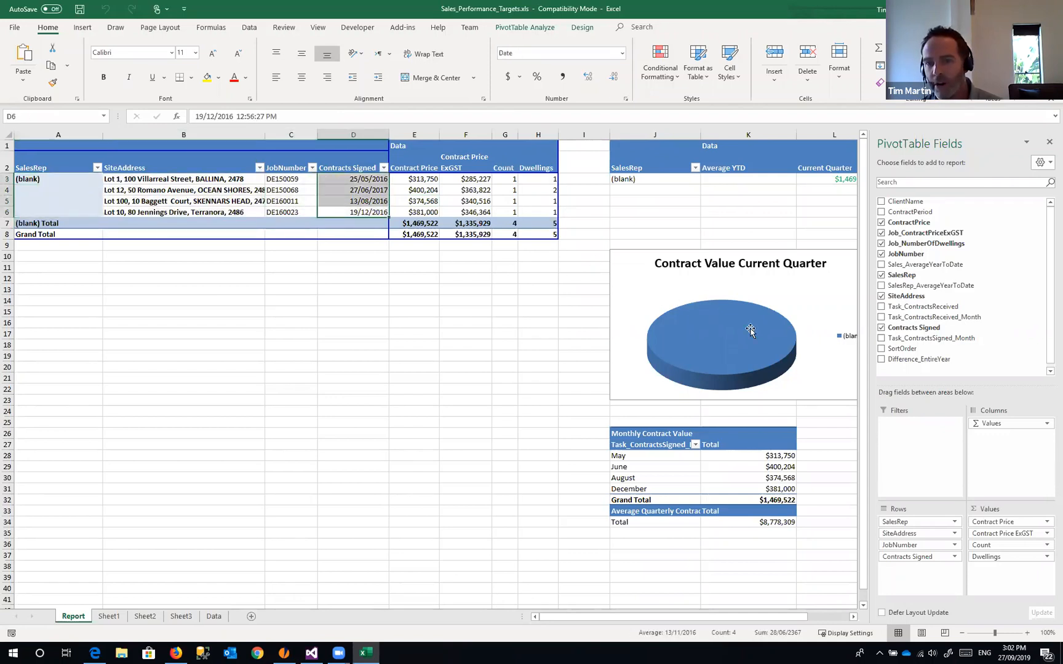
{"action": "mouse_move", "coordinate": [743, 326]}
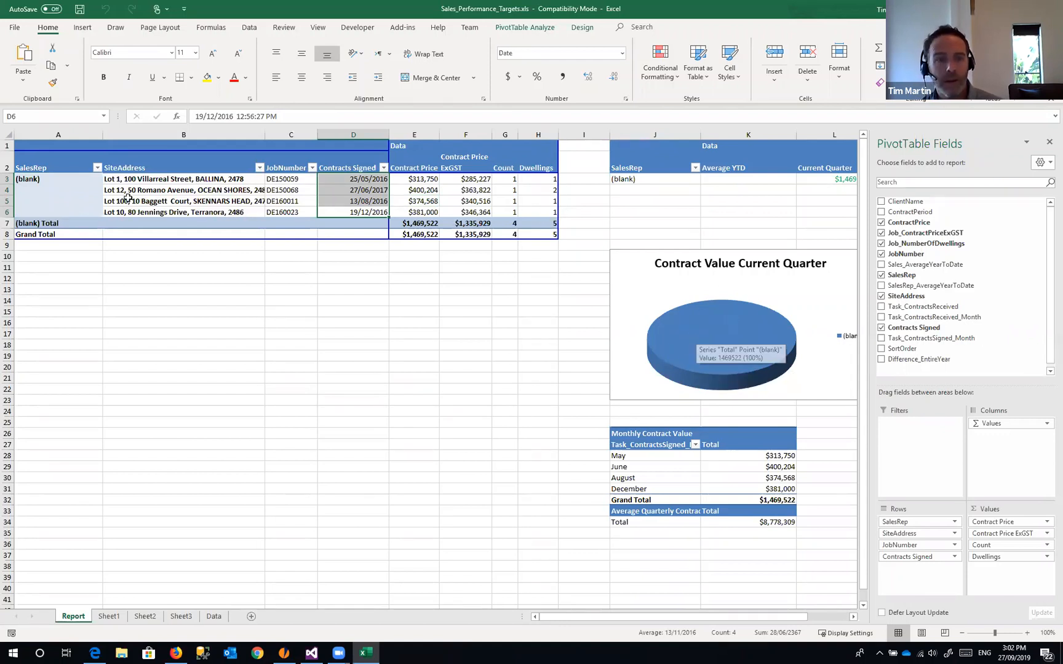
{"action": "left_click", "coordinate": [713, 335]}
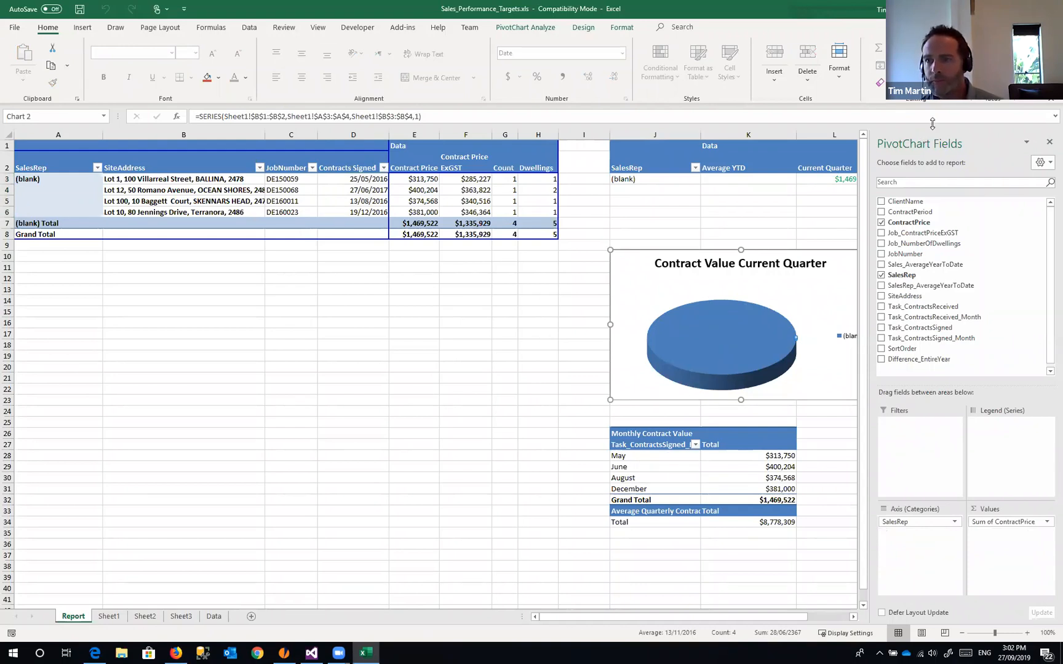
{"action": "key", "text": "alt+F4"}
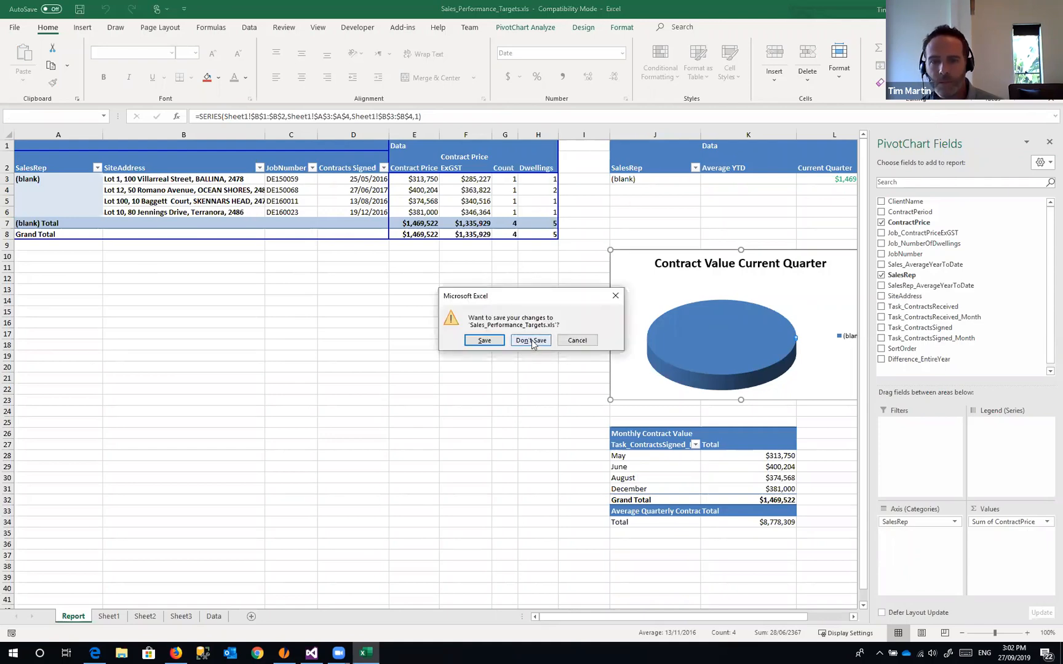
{"action": "left_click", "coordinate": [530, 340]}
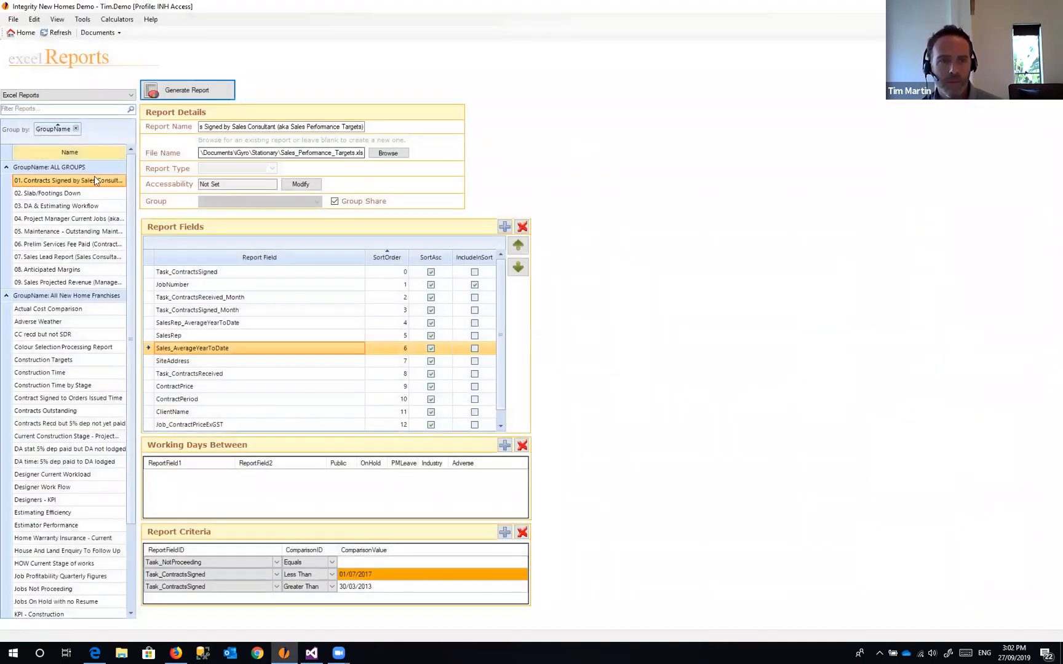
- Select the 02. Slab/Footings Down report and go through its report fields down to Job_NumberOfDwellings
{"action": "left_click", "coordinate": [47, 196]}
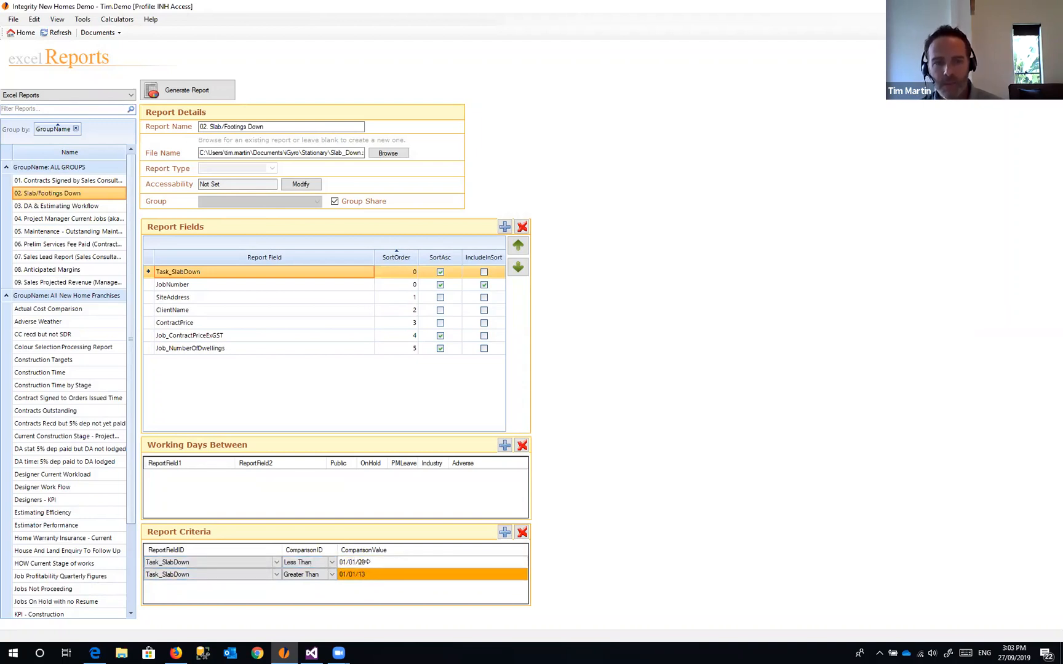
{"action": "left_click", "coordinate": [189, 285]}
{"action": "key", "text": "Down"}
{"action": "key", "text": "Down"}
{"action": "key", "text": "Down"}
{"action": "key", "text": "Down"}
{"action": "key", "text": "Down"}
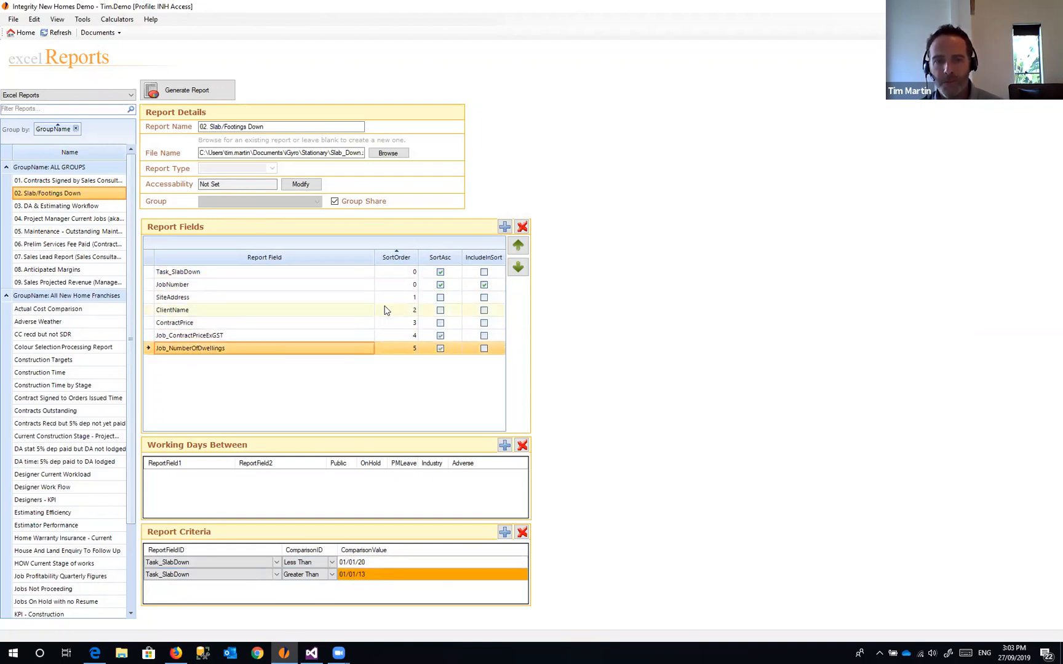
- Generate the Slab/Footings Down report, inspect its site address entries in Excel, and close the workbook without saving
{"action": "left_click", "coordinate": [190, 91]}
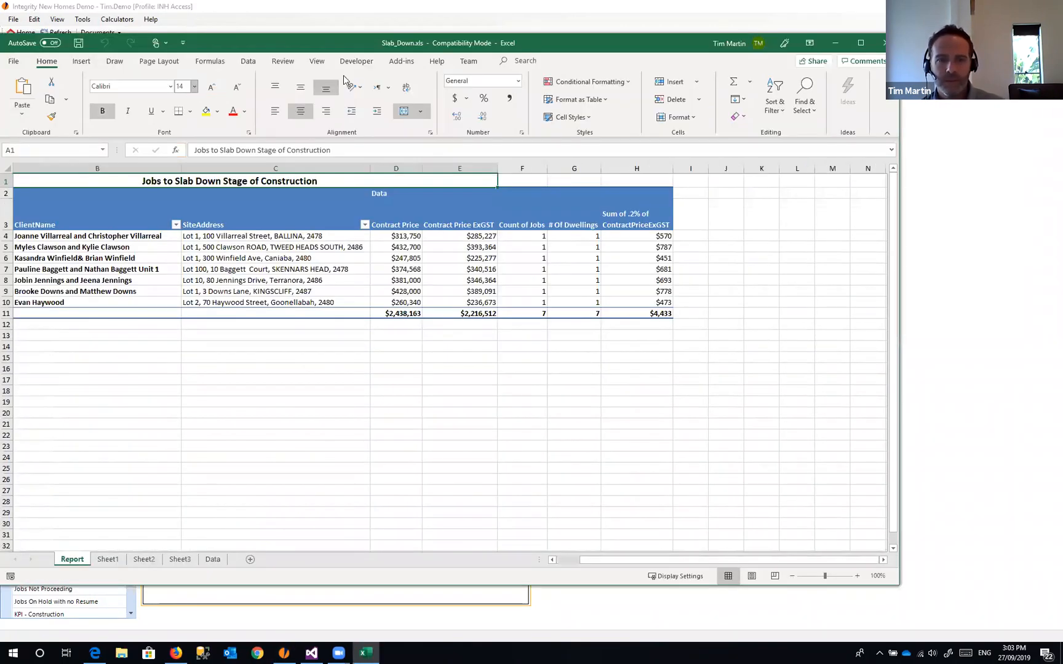
{"action": "left_click_drag", "start_coordinate": [303, 48], "coordinate": [345, 50]}
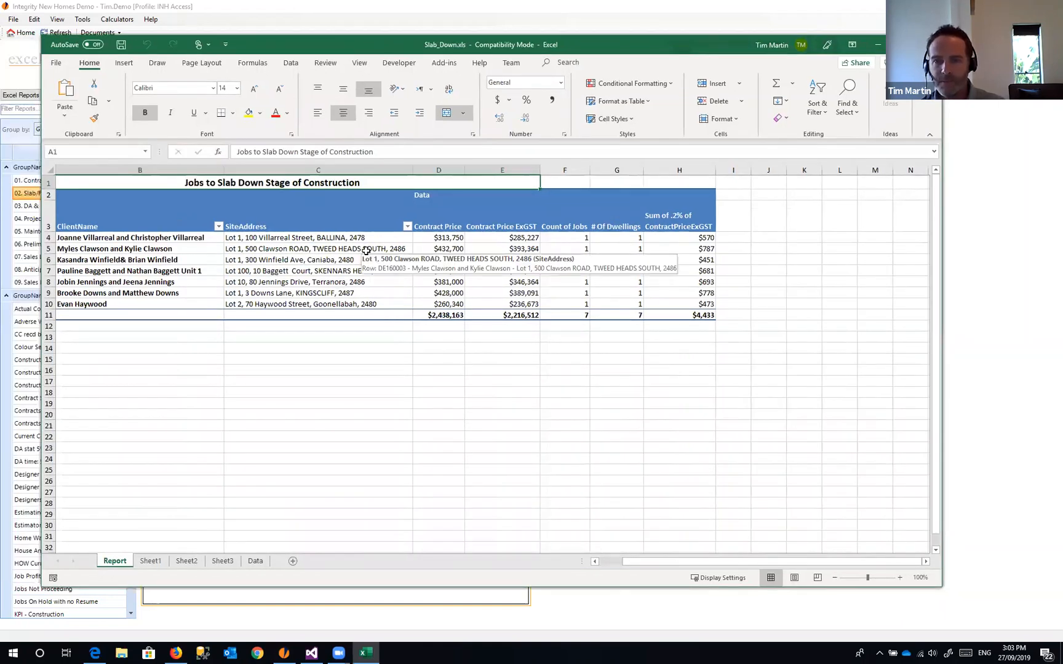
{"action": "left_click", "coordinate": [366, 251]}
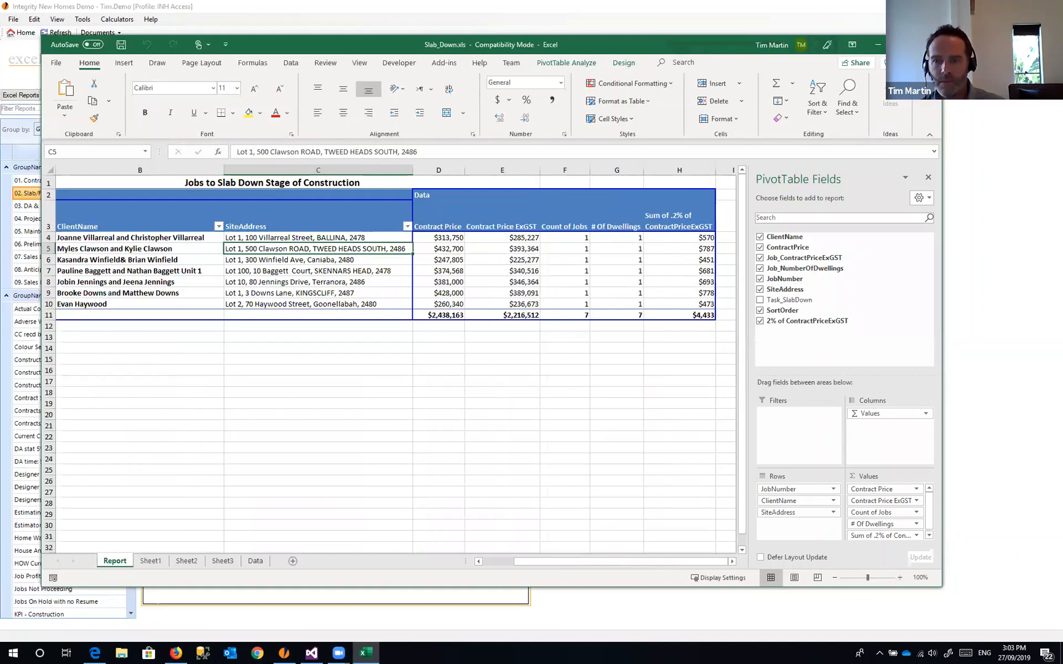
{"action": "left_click", "coordinate": [928, 44]}
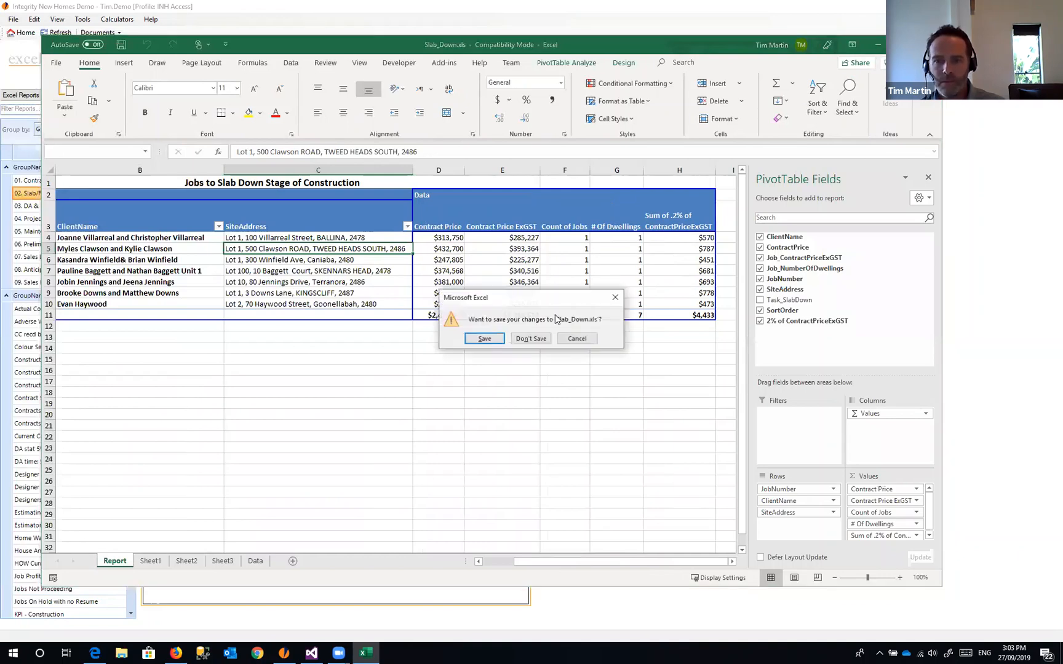
{"action": "left_click", "coordinate": [530, 338]}
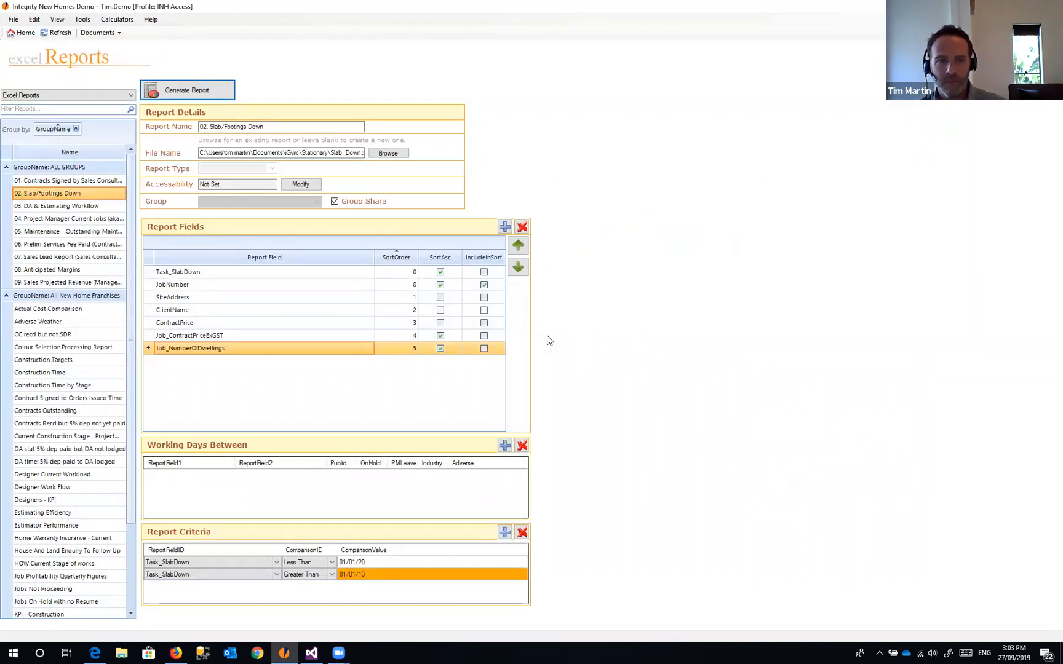
- Select the 03. DA & Estimating Workflow report and generate it in Excel
{"action": "left_click", "coordinate": [81, 207]}
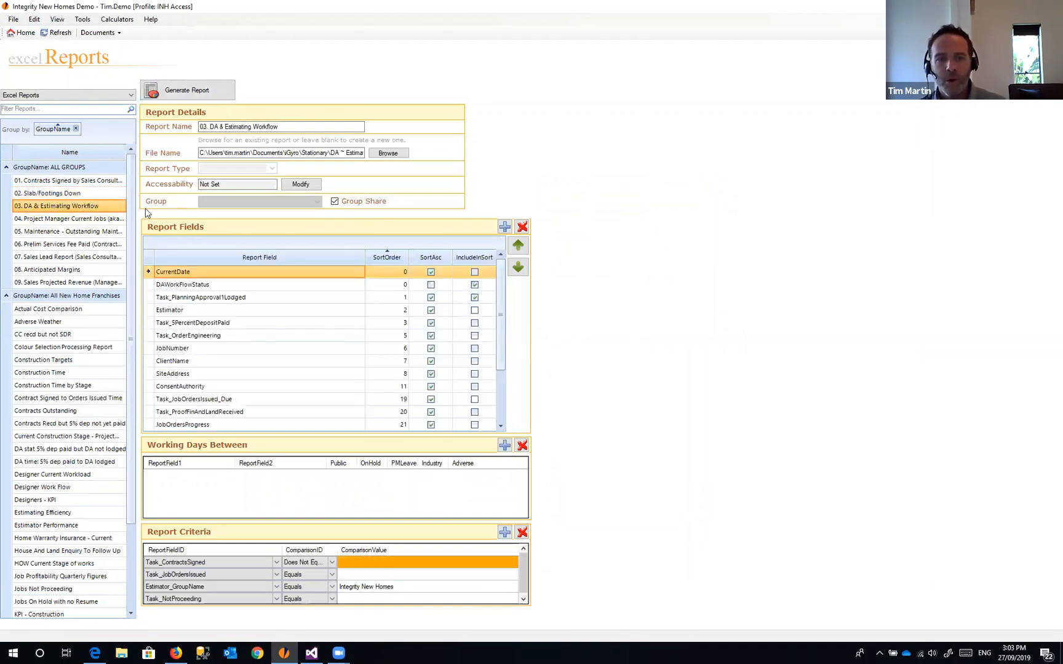
{"action": "left_click", "coordinate": [200, 92]}
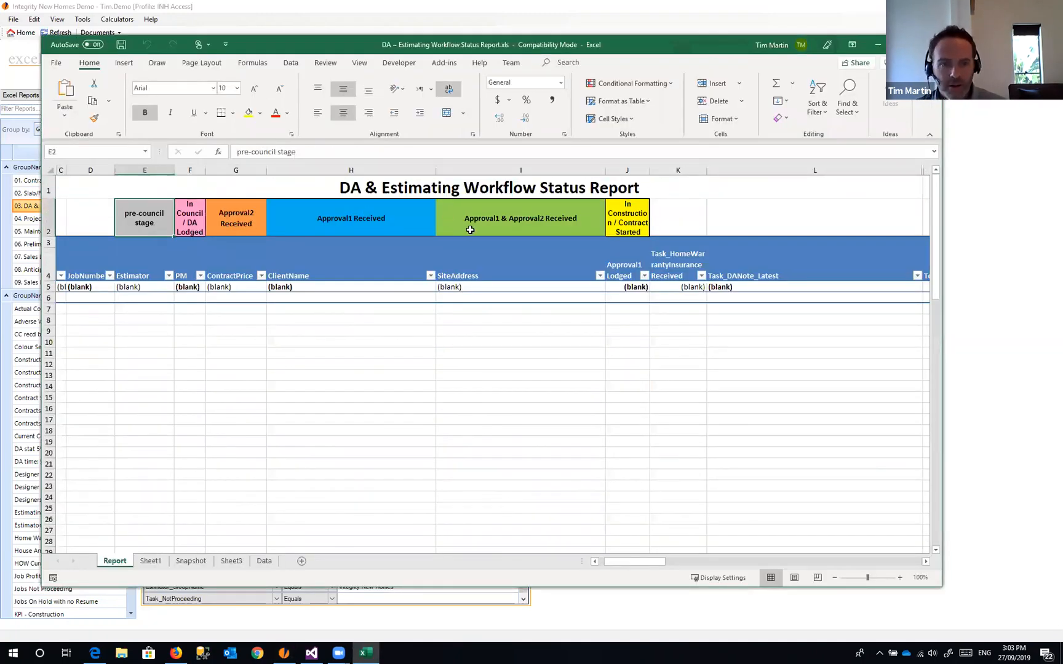
- Examine the coloured status headings from pre-council stage to In Construction / Contract Started, and close the workbook without saving
{"action": "left_click", "coordinate": [265, 221]}
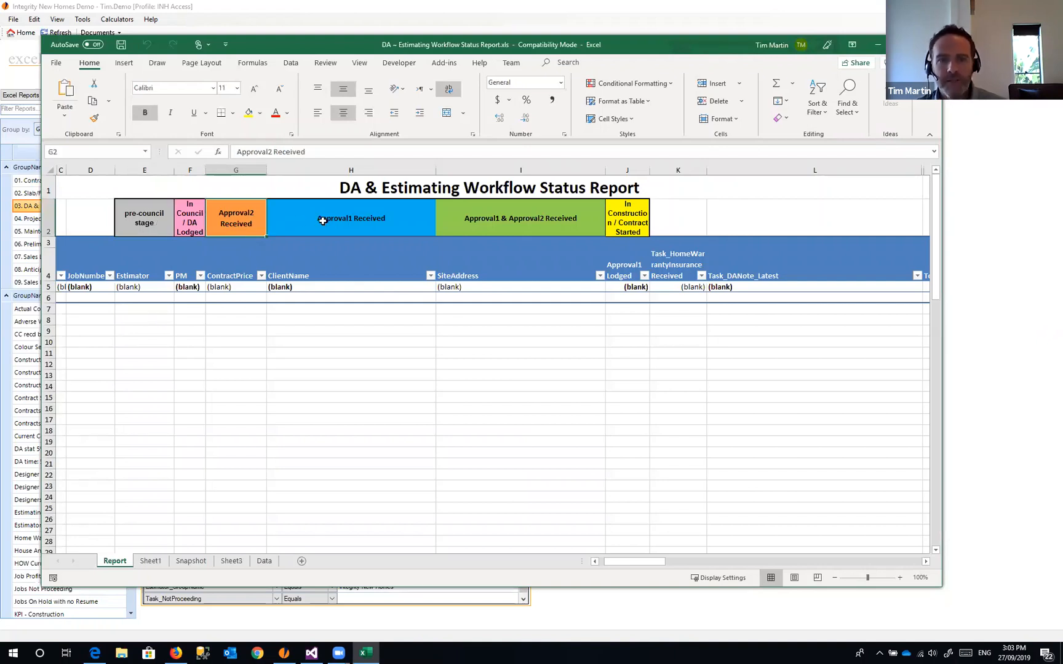
{"action": "left_click", "coordinate": [323, 220]}
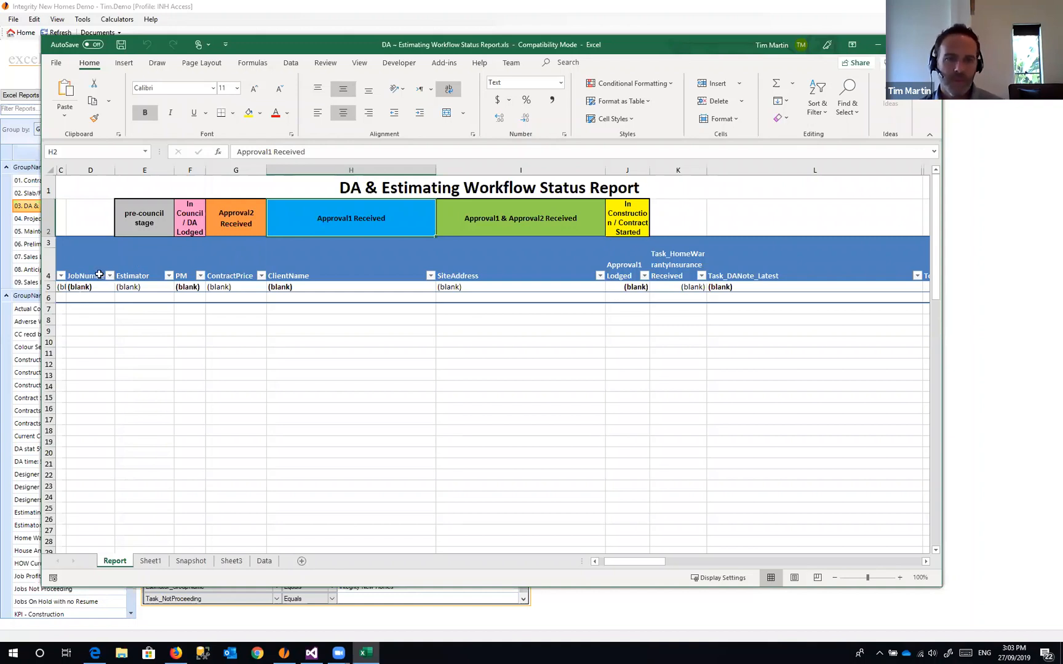
{"action": "left_click", "coordinate": [172, 331]}
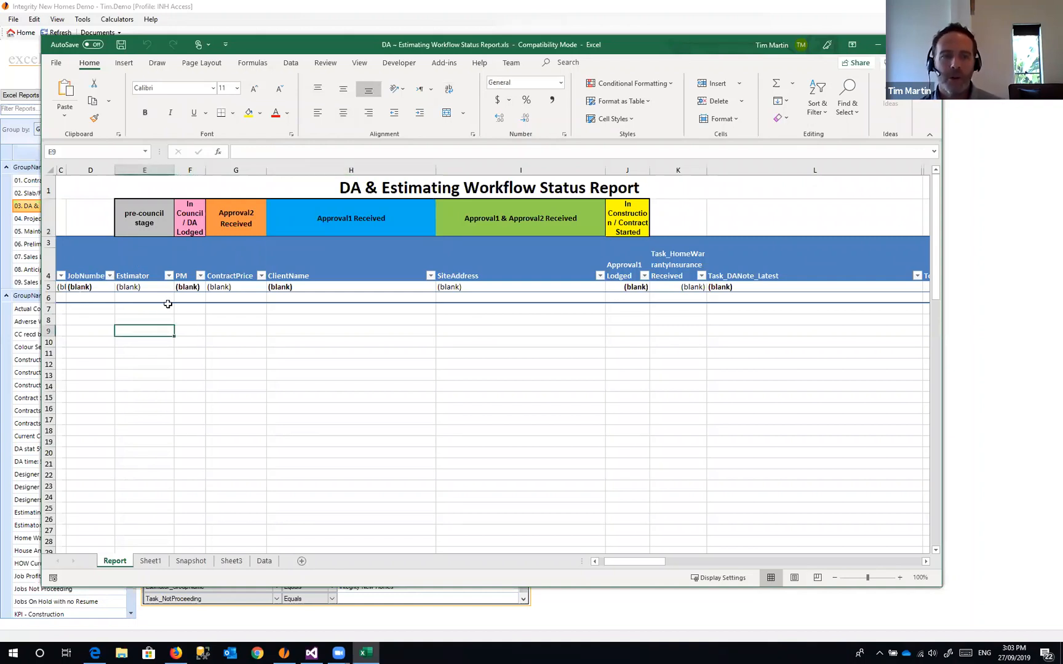
{"action": "left_click", "coordinate": [146, 222]}
{"action": "left_click", "coordinate": [190, 219]}
{"action": "left_click", "coordinate": [235, 219]}
{"action": "left_click", "coordinate": [354, 216]}
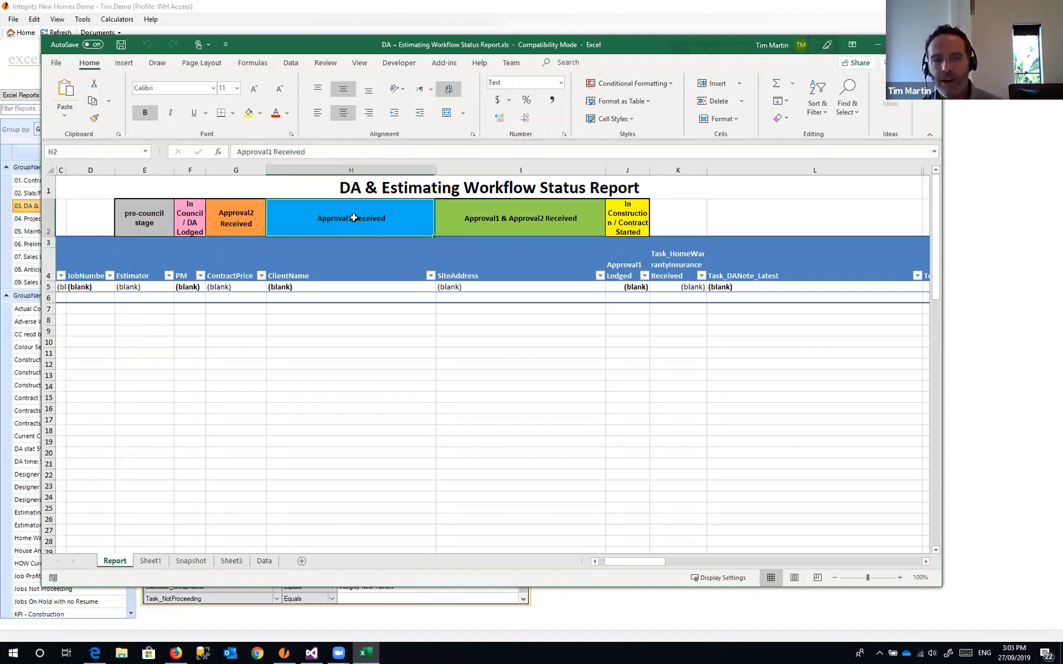
{"action": "left_click", "coordinate": [545, 219]}
{"action": "left_click", "coordinate": [617, 221]}
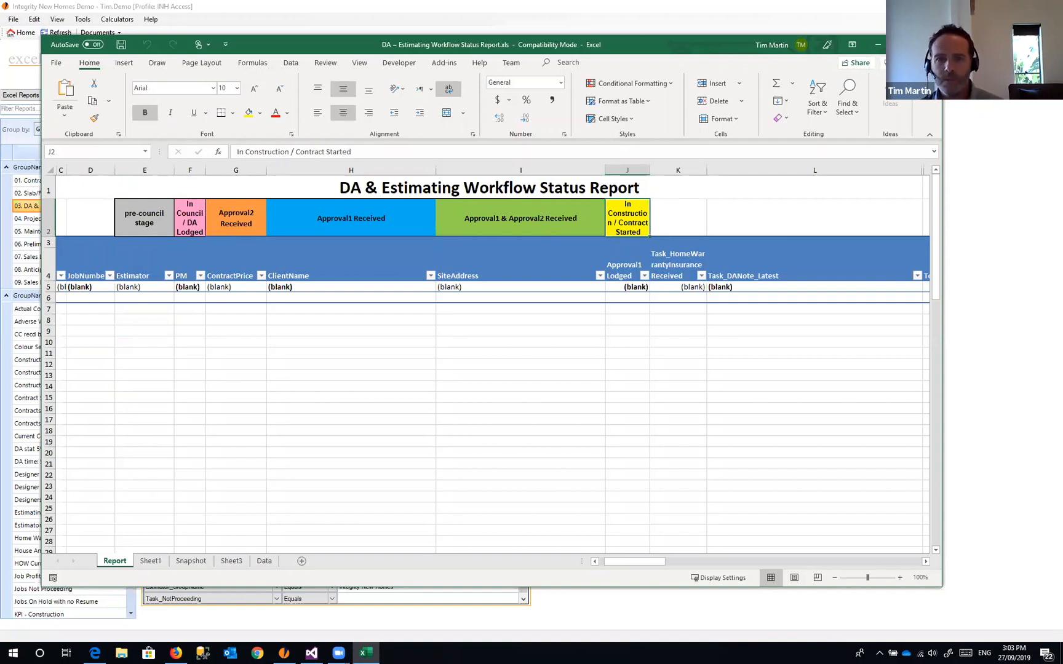
{"action": "key", "text": "ctrl+w"}
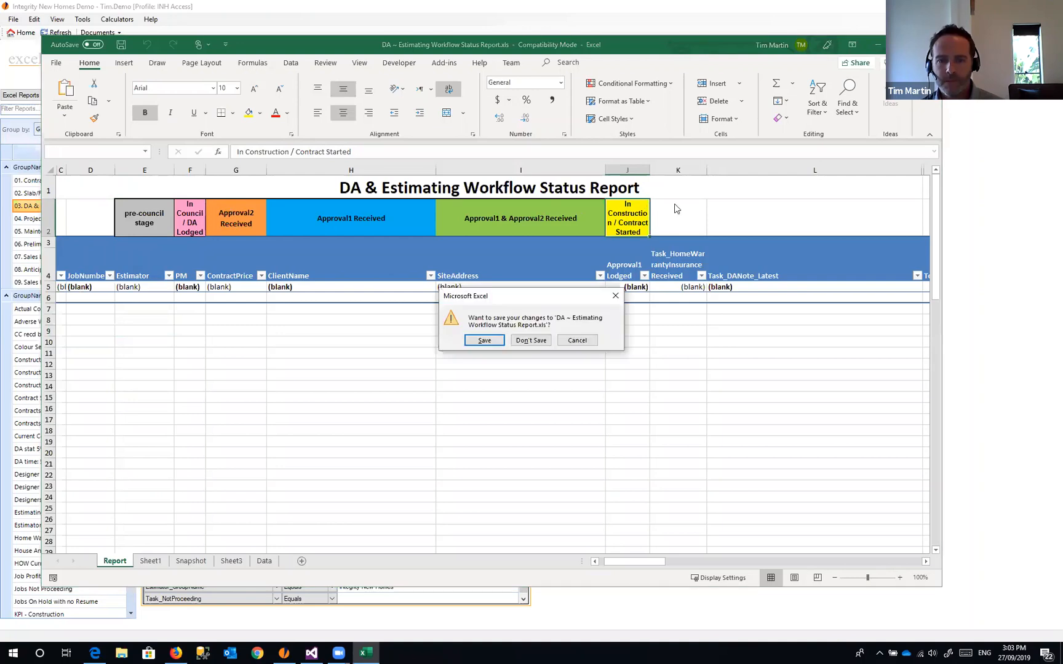
{"action": "left_click", "coordinate": [530, 341]}
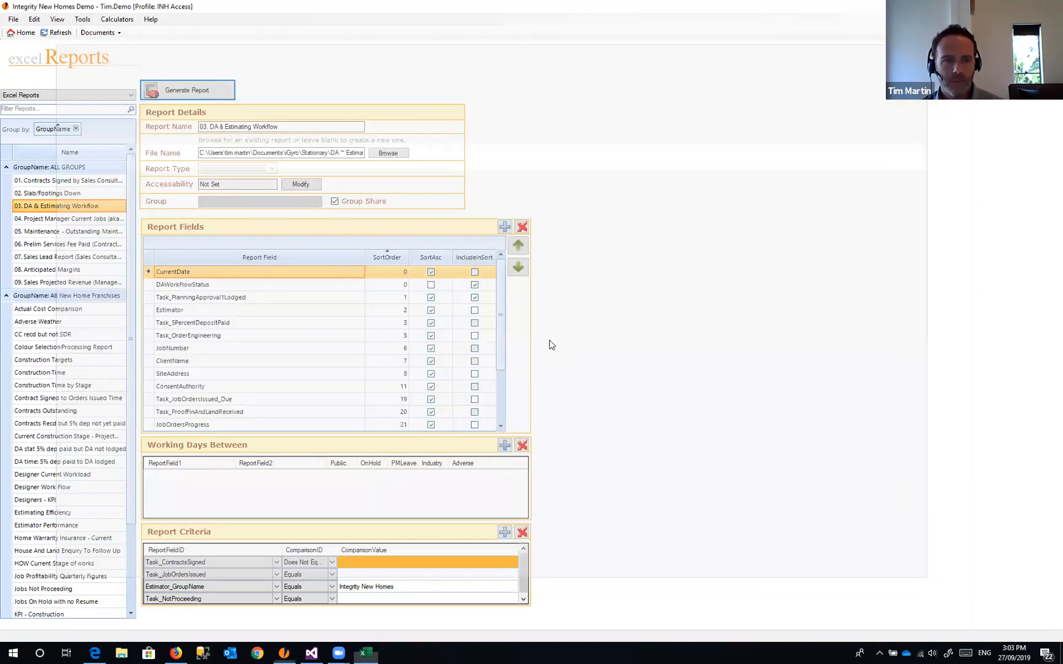
- Select the 04. Project Manager Current Jobs report, generate it in Excel and maximize the workbook window
{"action": "left_click", "coordinate": [76, 220]}
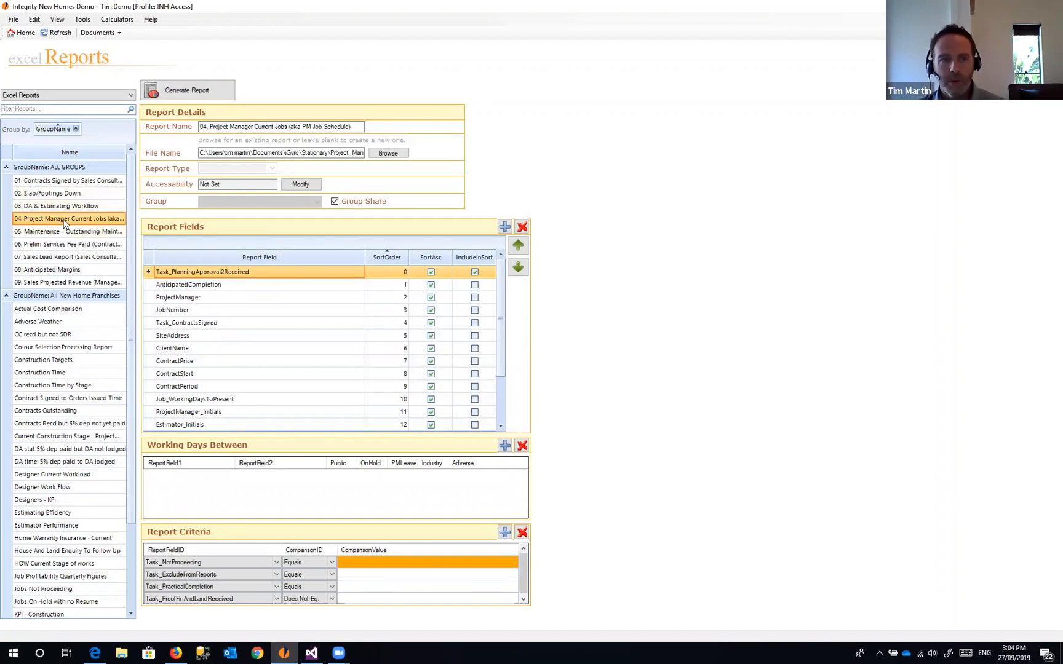
{"action": "left_click", "coordinate": [194, 97]}
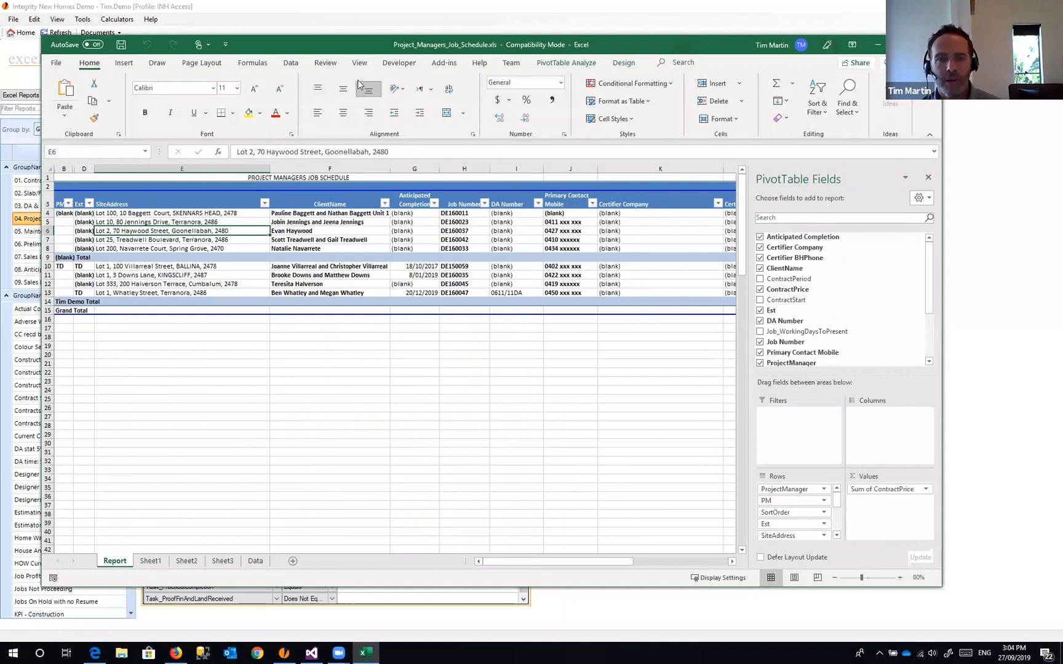
{"action": "double_click", "coordinate": [309, 42]}
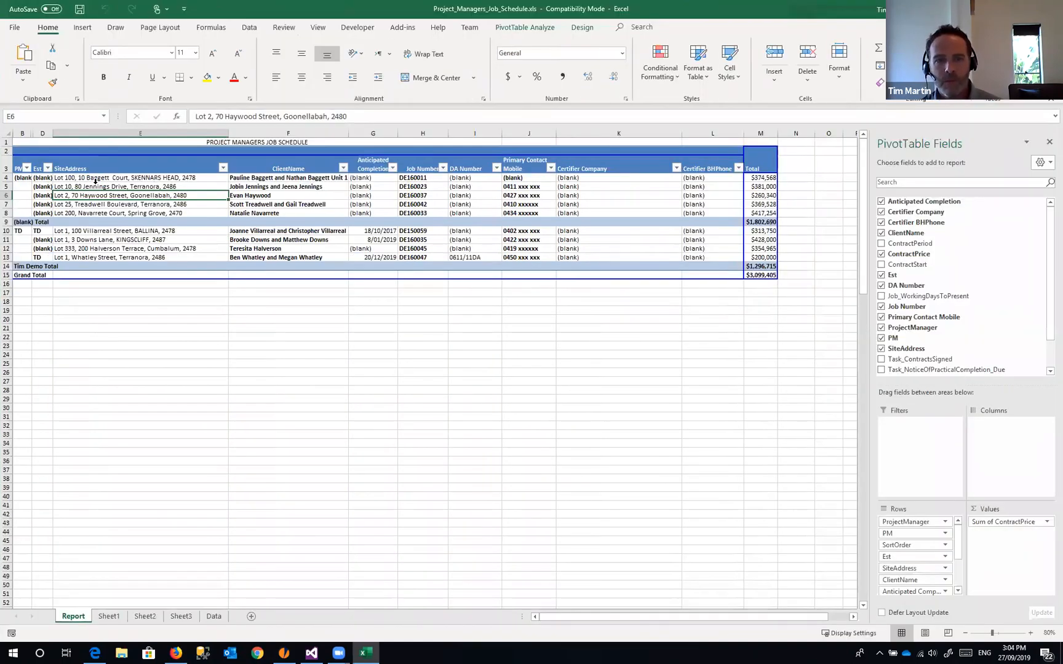
- Examine the site addresses, client names, primary contact mobiles and contract totals of the jobs with a blank project manager
{"action": "left_click", "coordinate": [77, 191]}
{"action": "left_click", "coordinate": [113, 178]}
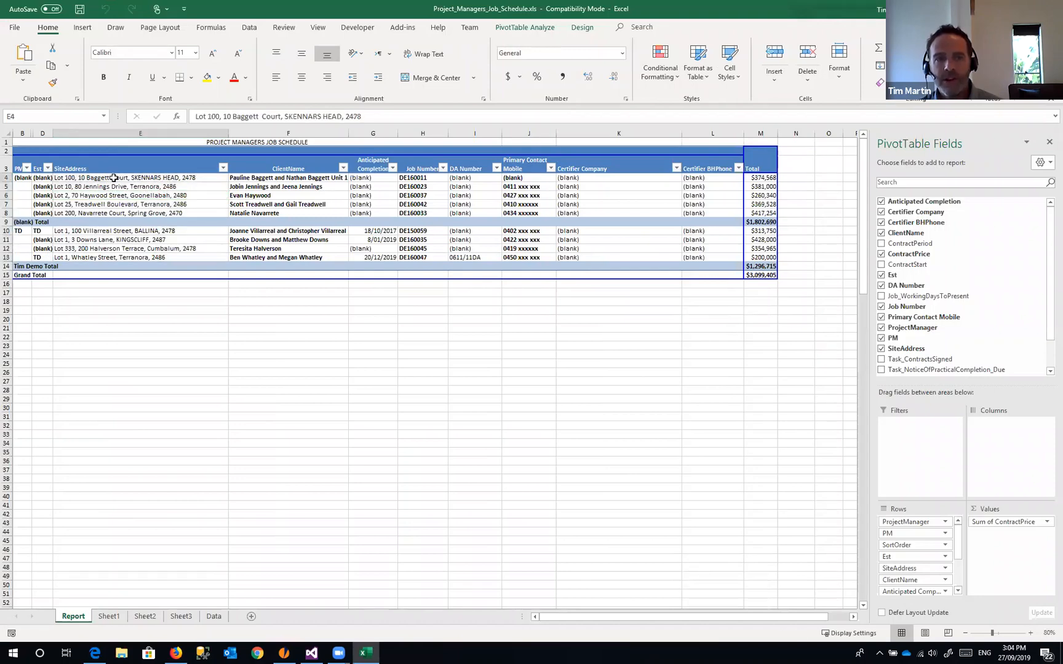
{"action": "left_click", "coordinate": [93, 201]}
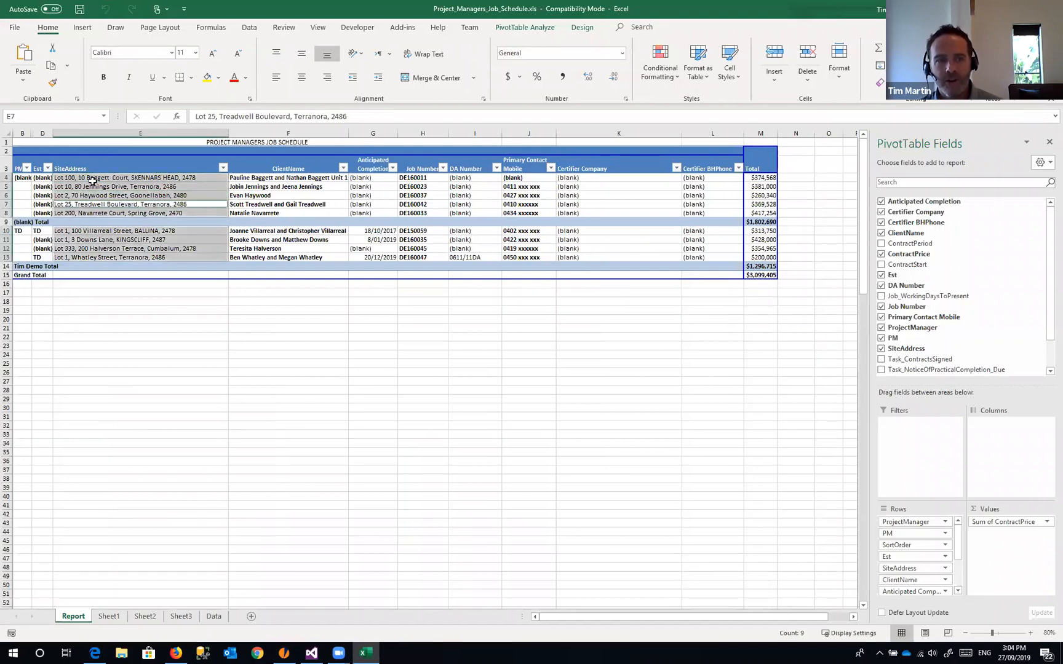
{"action": "left_click", "coordinate": [291, 178]}
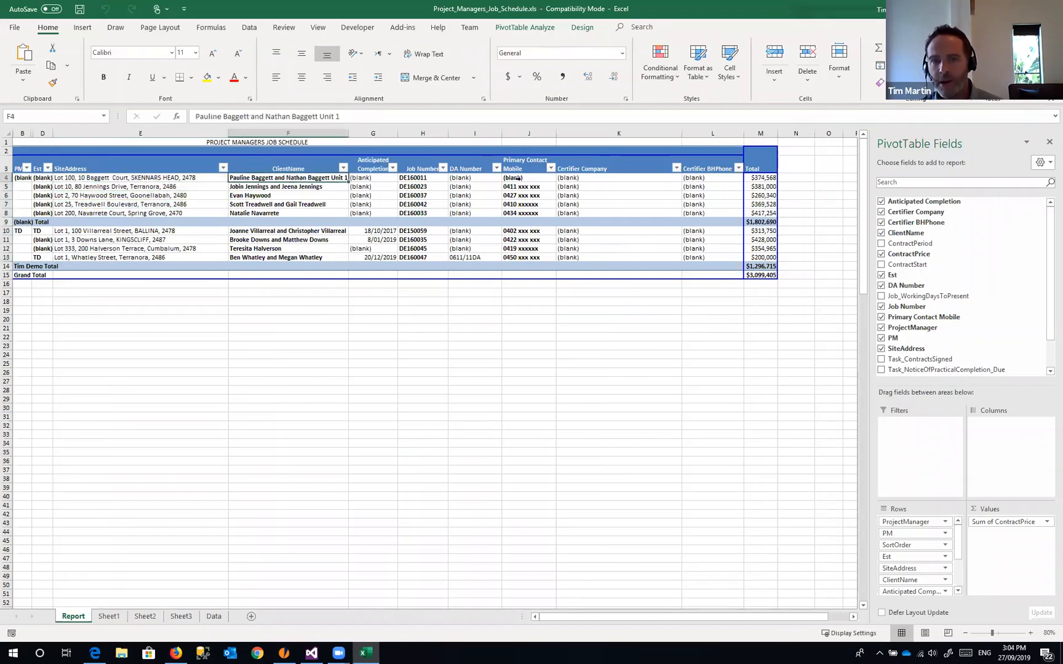
{"action": "left_click_drag", "start_coordinate": [526, 178], "coordinate": [531, 213]}
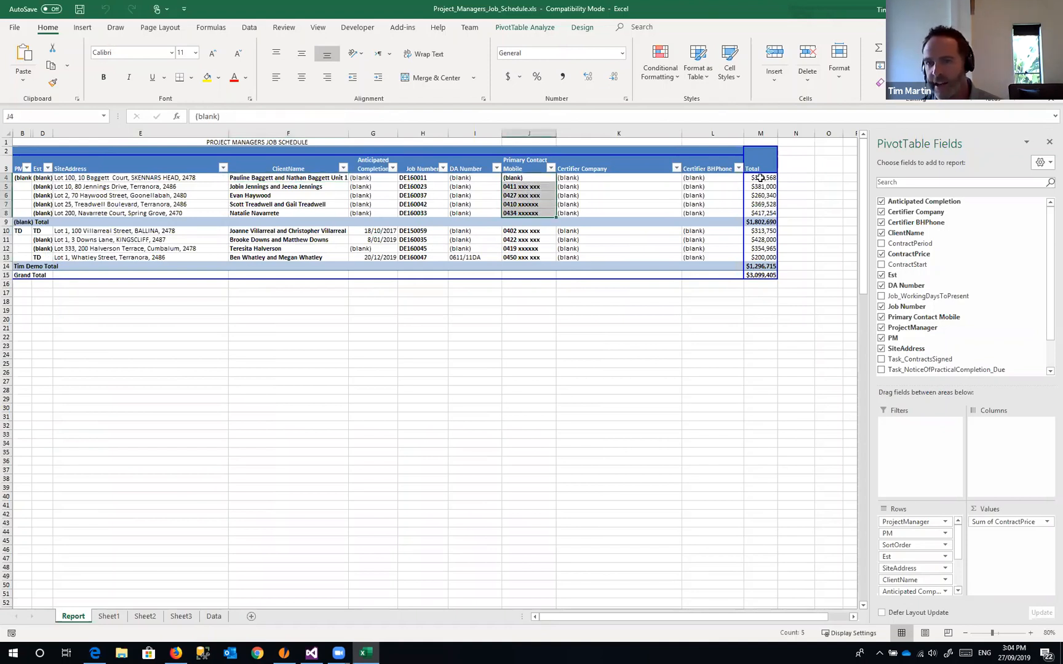
{"action": "left_click_drag", "start_coordinate": [760, 178], "coordinate": [761, 214]}
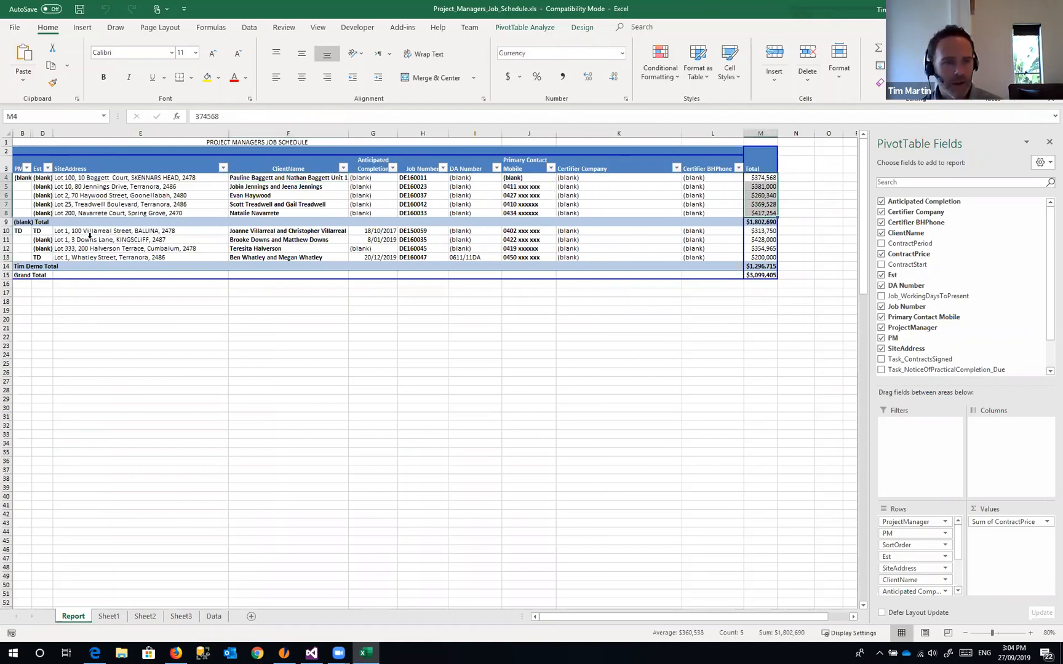
- Examine the TD project manager's jobs, their subtotal and the grand total, and close the workbook
{"action": "left_click", "coordinate": [90, 236]}
{"action": "left_click", "coordinate": [20, 231]}
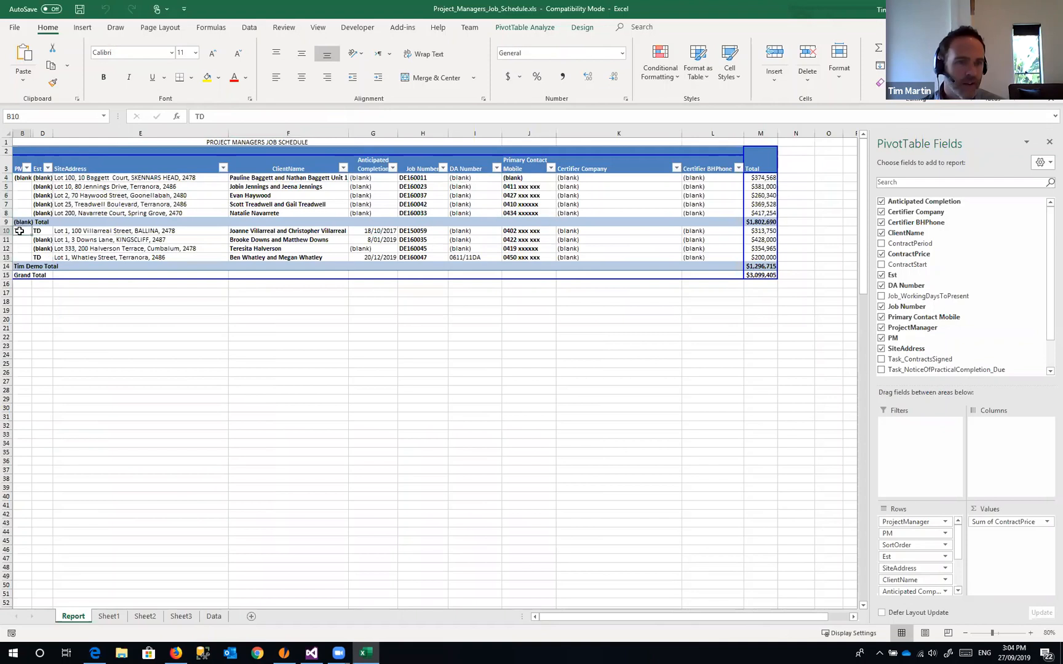
{"action": "left_click", "coordinate": [55, 233]}
{"action": "left_click_drag", "start_coordinate": [19, 230], "coordinate": [37, 230]}
{"action": "left_click", "coordinate": [16, 240]}
{"action": "left_click", "coordinate": [22, 230]}
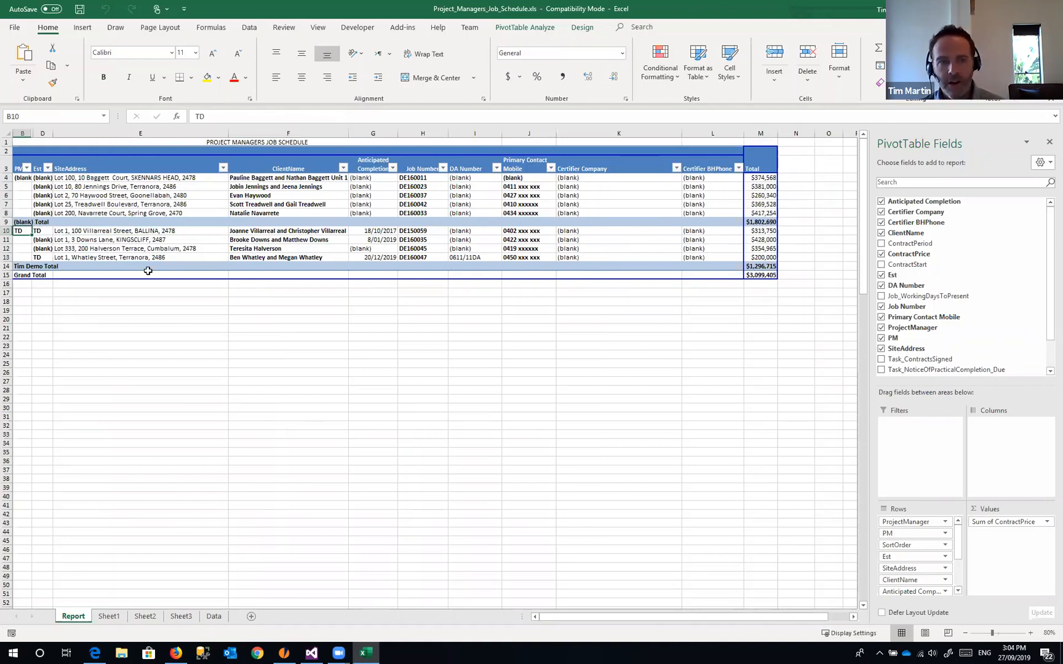
{"action": "left_click", "coordinate": [26, 267]}
{"action": "left_click", "coordinate": [771, 265]}
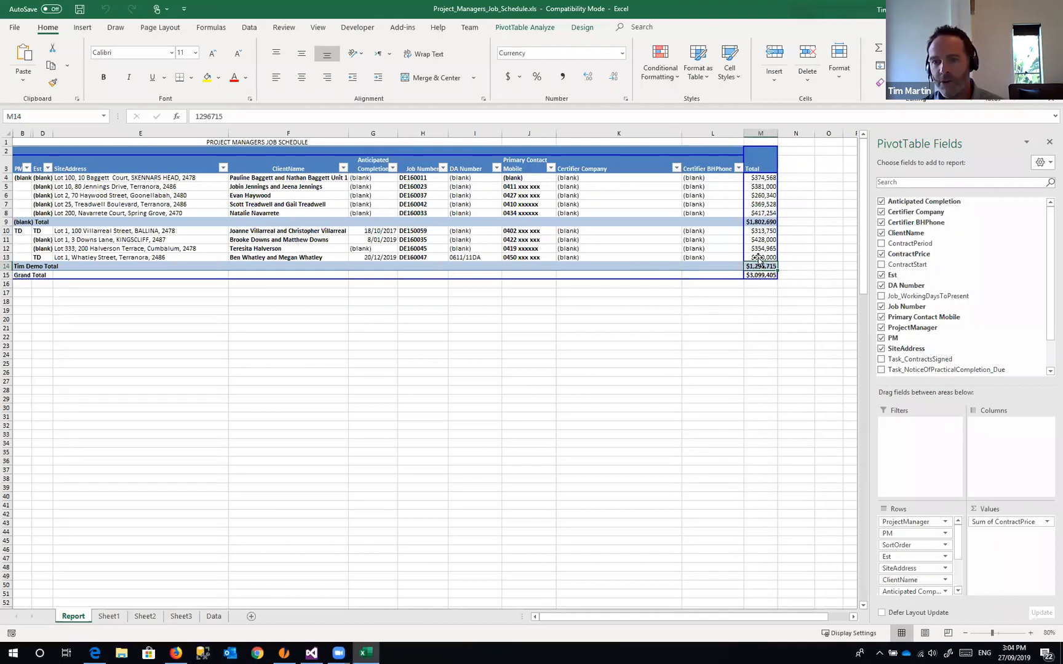
{"action": "left_click", "coordinate": [763, 275]}
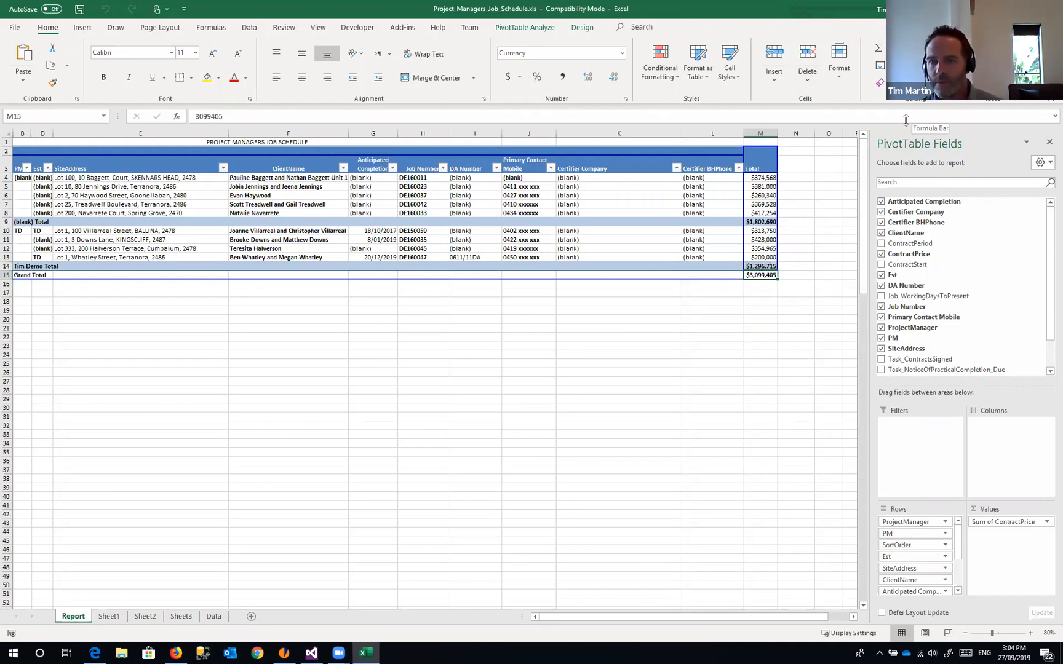
{"action": "key", "text": "ctrl+w"}
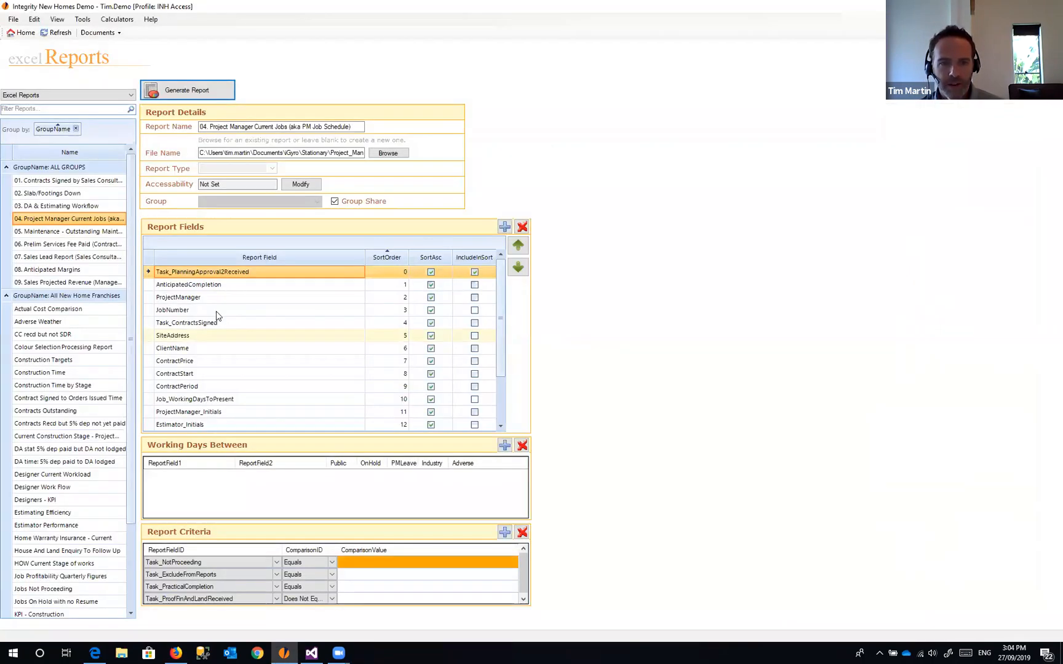
- Look through the Project Manager Current Jobs report's field list, selecting the JobNumber field
{"action": "left_click", "coordinate": [217, 313]}
{"action": "left_click_drag", "start_coordinate": [502, 287], "coordinate": [496, 349]}
{"action": "scroll", "coordinate": [496, 348], "scroll_direction": "up", "scroll_amount": 2}
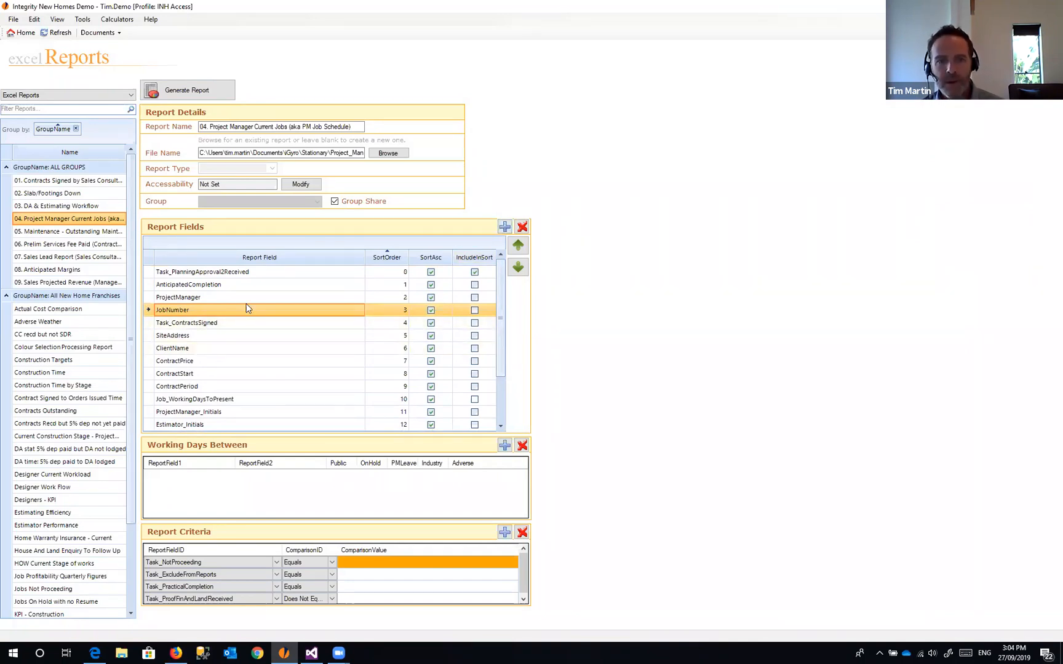
- Generate the Project Manager Current Jobs report again and insert the Task_ContractsSigned field between Certifier Company and Certifier BHPhone in the pivot table
{"action": "left_click", "coordinate": [187, 90]}
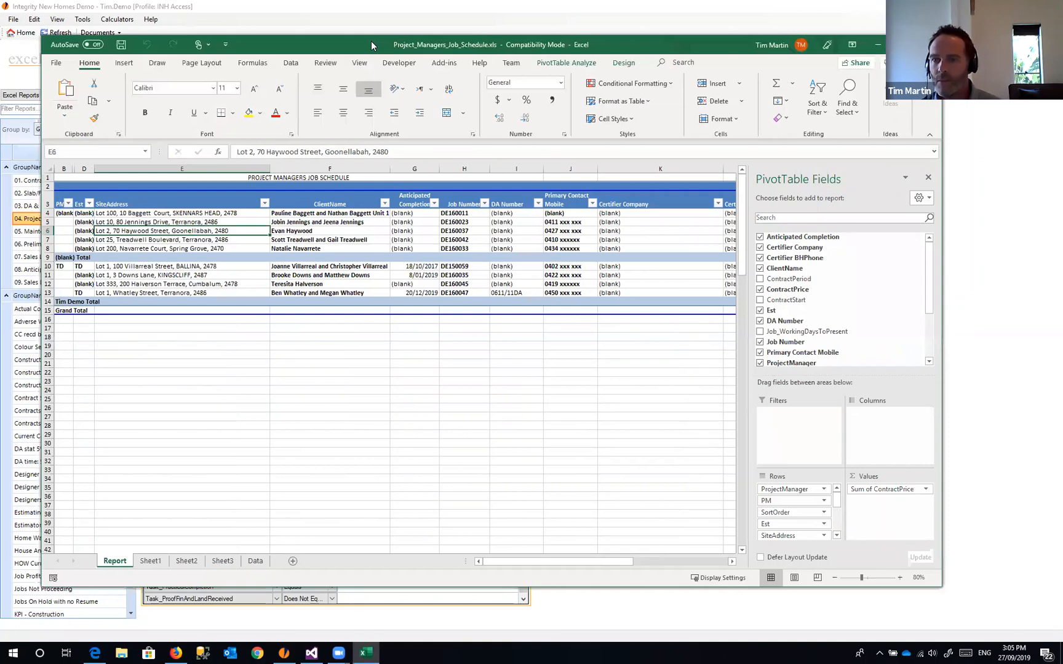
{"action": "double_click", "coordinate": [371, 40]}
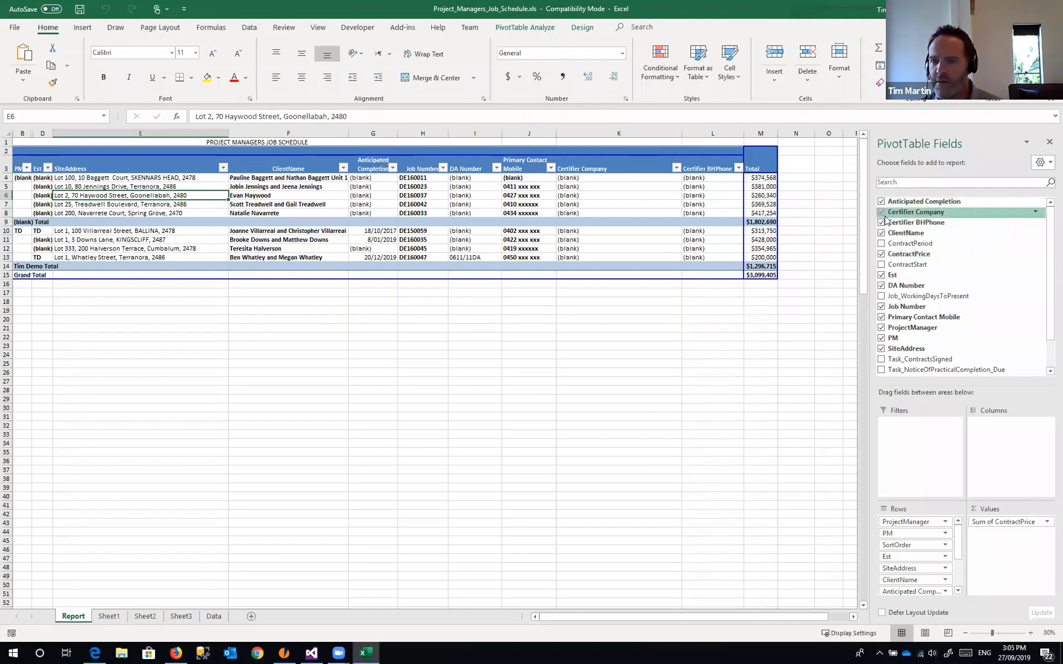
{"action": "left_click_drag", "start_coordinate": [1049, 241], "coordinate": [1049, 277]}
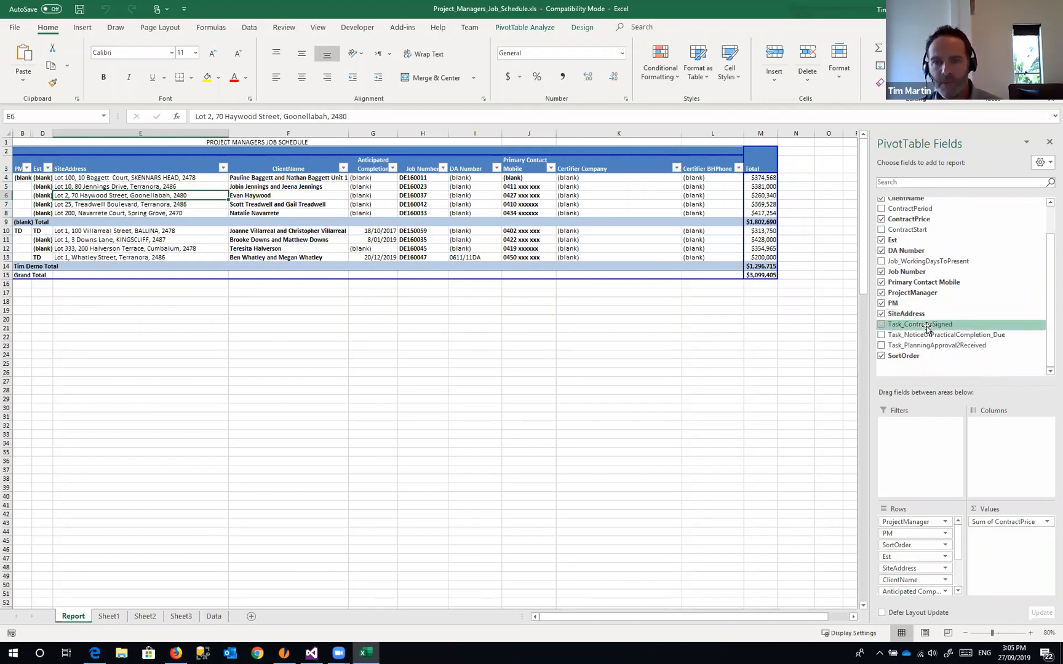
{"action": "left_click_drag", "start_coordinate": [927, 328], "coordinate": [675, 228]}
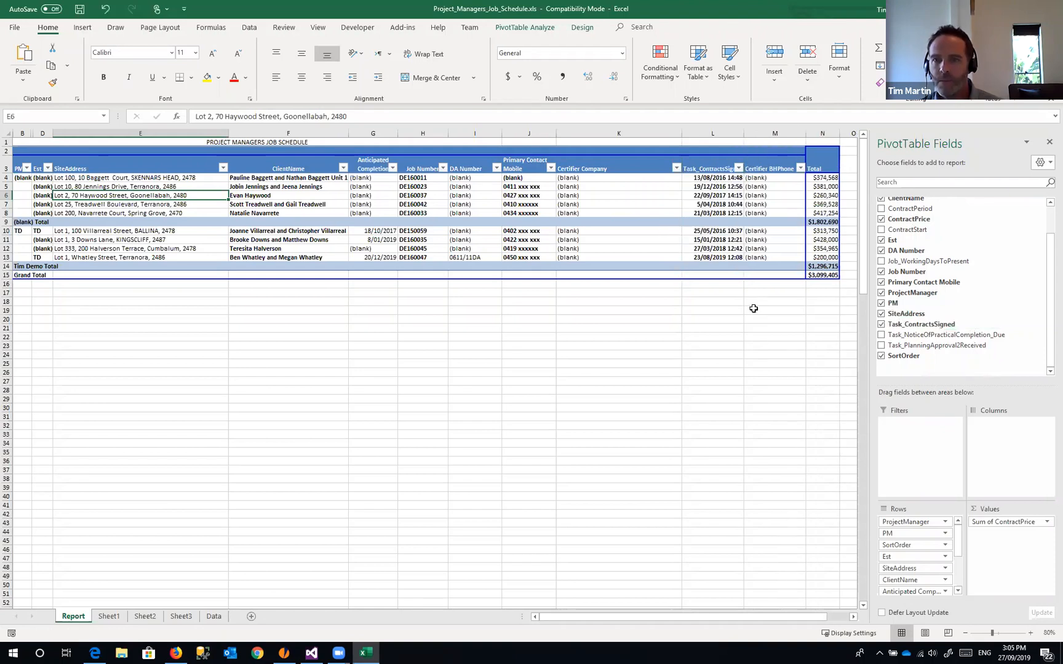
- Examine the Task_ContractsSigned dates across all jobs, and close the workbook without saving
{"action": "left_click_drag", "start_coordinate": [713, 178], "coordinate": [716, 213]}
{"action": "left_click", "coordinate": [722, 173]}
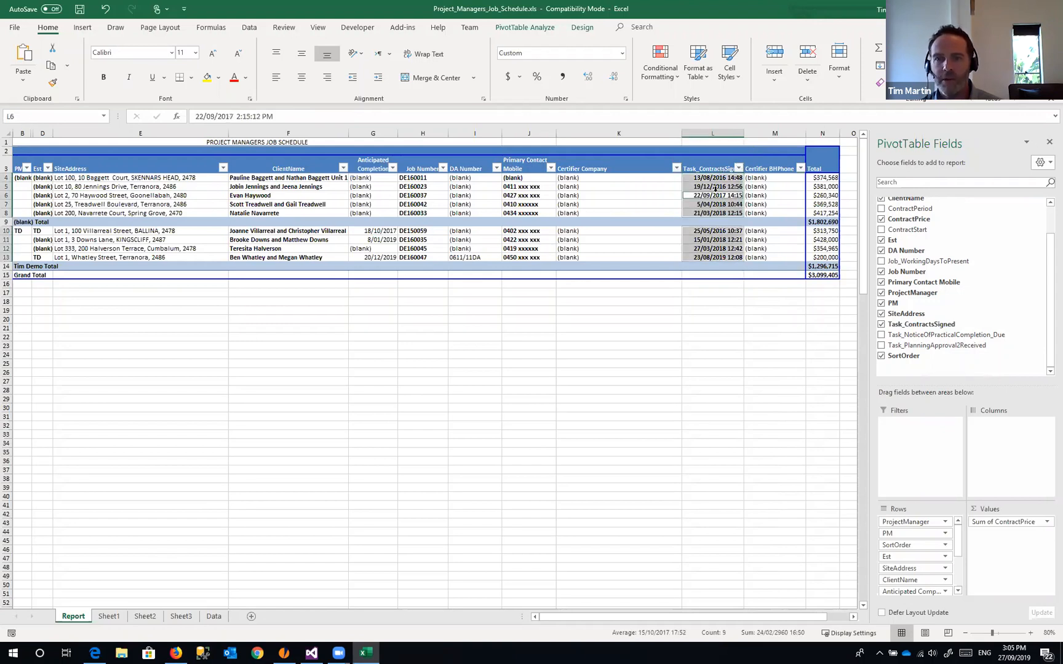
{"action": "left_click_drag", "start_coordinate": [714, 174], "coordinate": [712, 254]}
{"action": "left_click", "coordinate": [718, 237]}
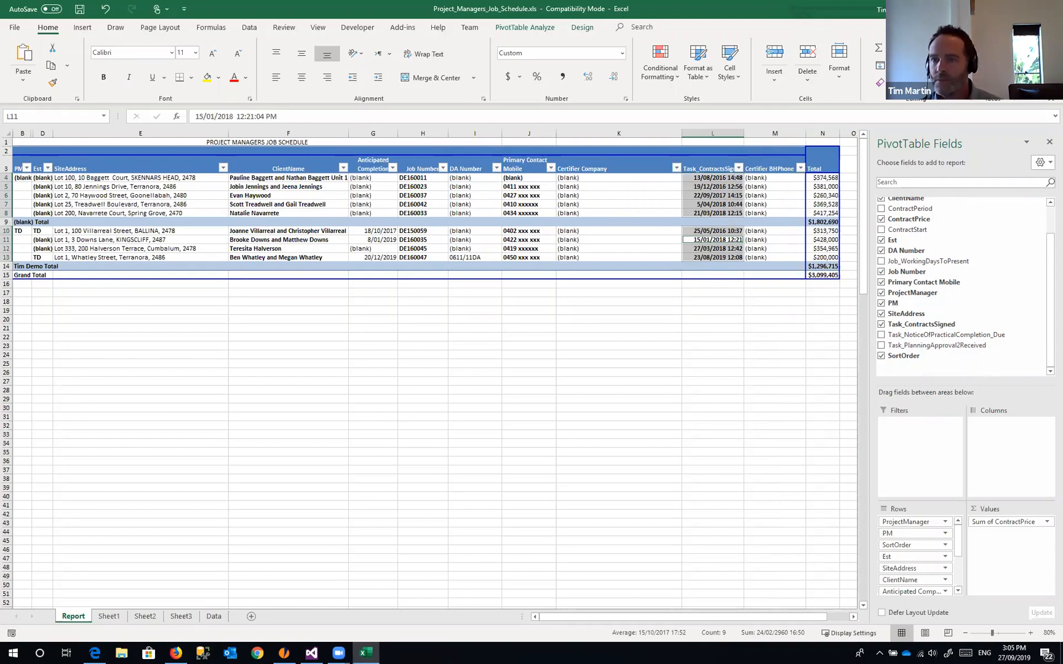
{"action": "left_click", "coordinate": [1049, 8]}
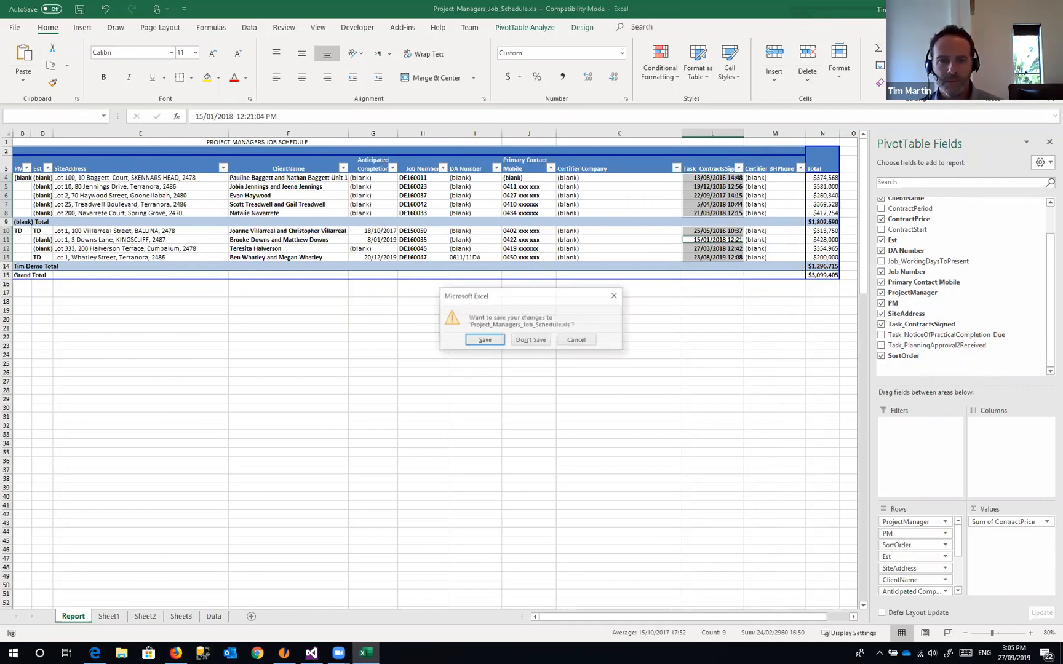
{"action": "left_click", "coordinate": [529, 340]}
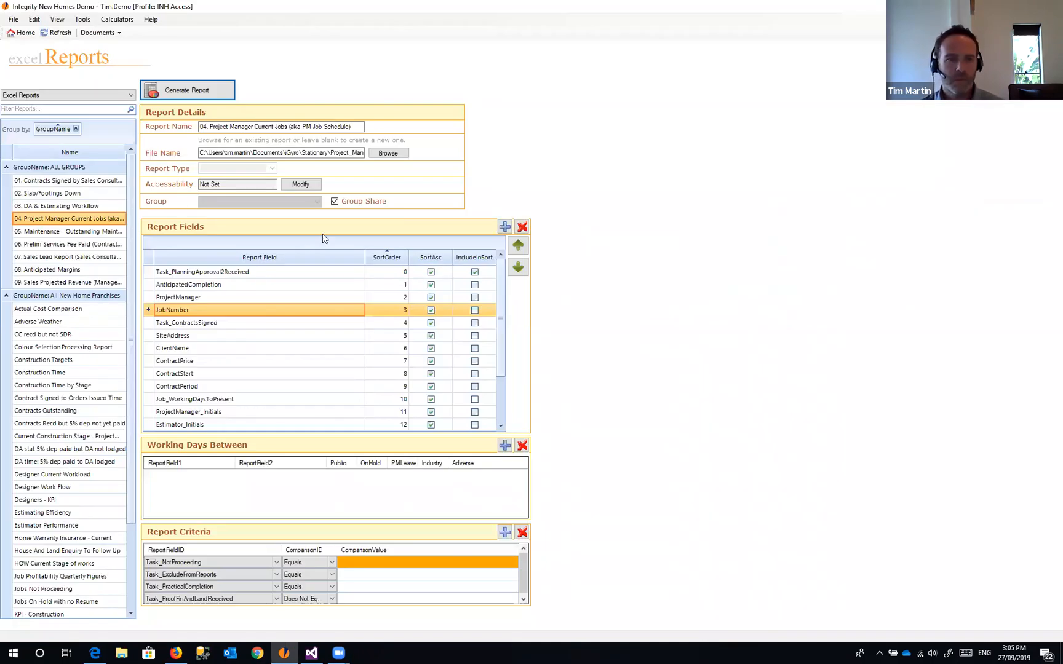
- Select the 05. Maintenance - Outstanding Maintenance by Job report and generate it in Excel
{"action": "left_click", "coordinate": [25, 233]}
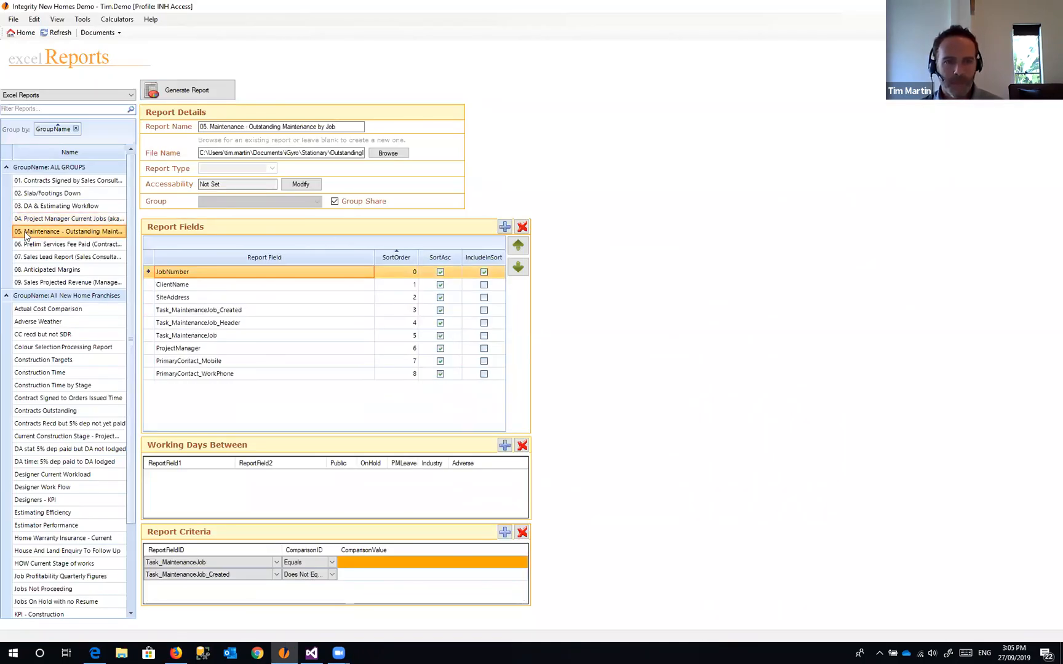
{"action": "left_click", "coordinate": [182, 91]}
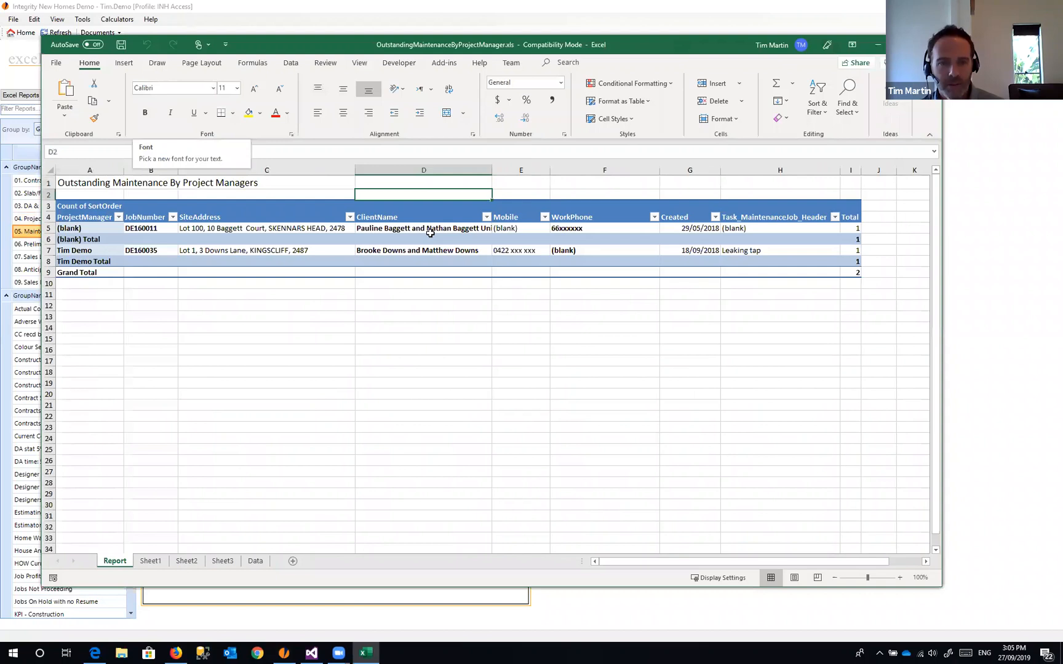
- Examine the site address, project manager and job number entries in the Outstanding Maintenance By Project Managers table
{"action": "left_click", "coordinate": [264, 234]}
{"action": "left_click", "coordinate": [98, 227]}
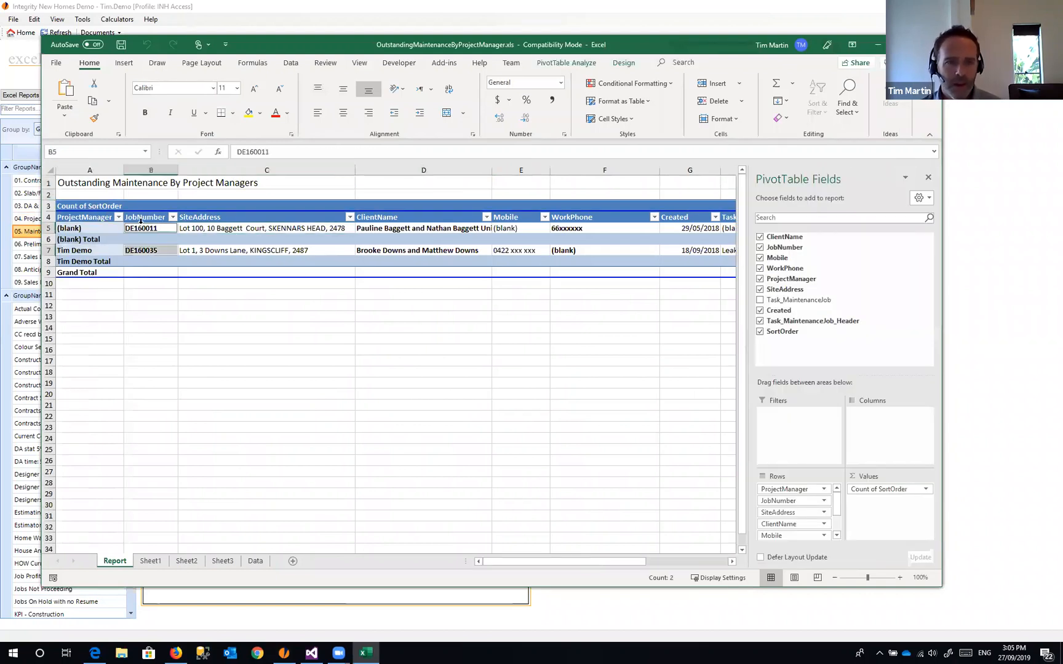
{"action": "key", "text": "Right"}
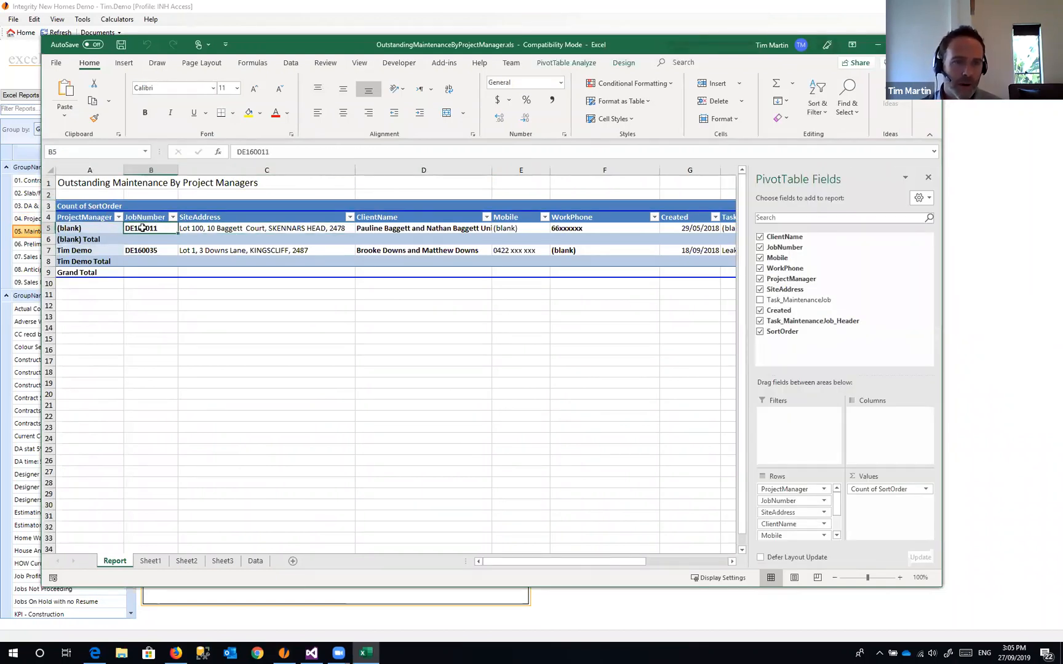
{"action": "left_click", "coordinate": [151, 251]}
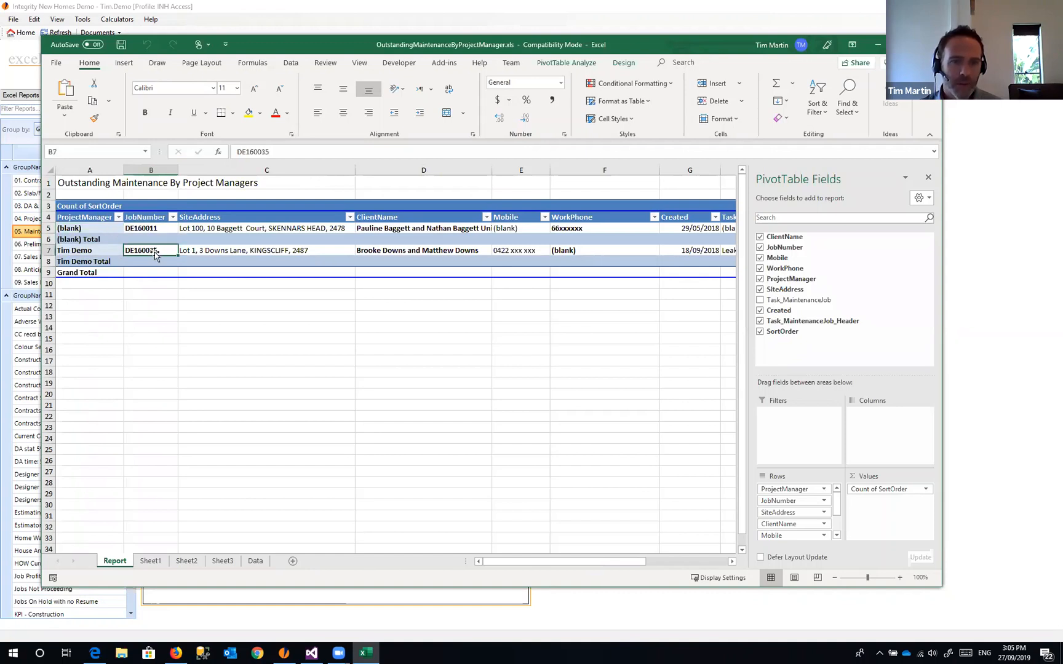
{"action": "left_click", "coordinate": [155, 228]}
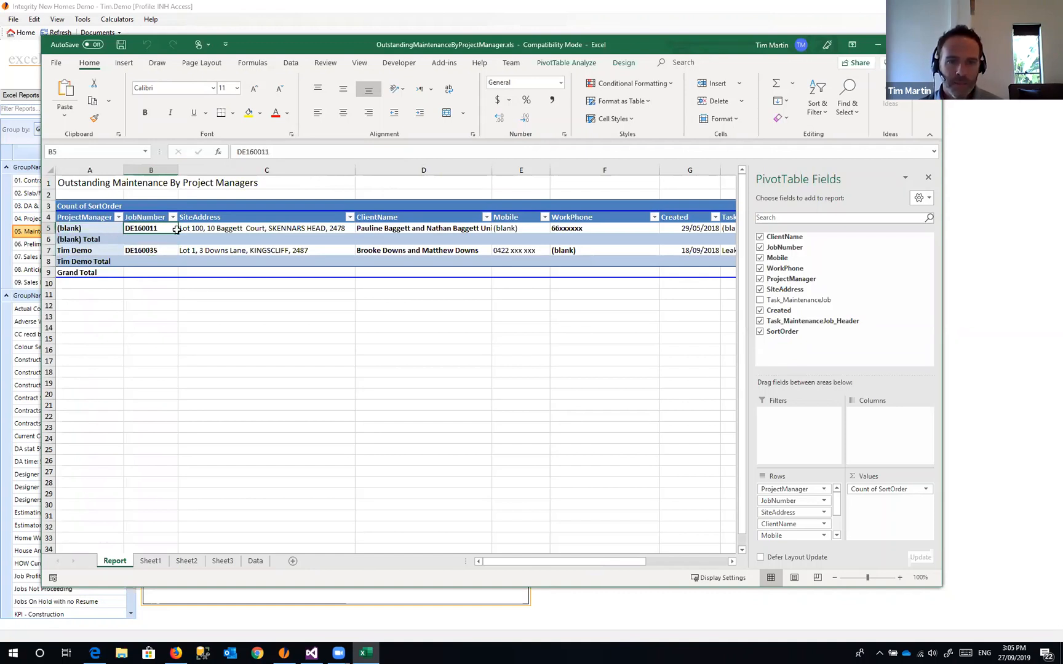
- Examine the job numbers, Created dates and maintenance headers in the Outstanding Maintenance By Project Managers table, and close the workbook without saving
{"action": "left_click", "coordinate": [209, 228]}
{"action": "left_click_drag", "start_coordinate": [160, 228], "coordinate": [154, 248]}
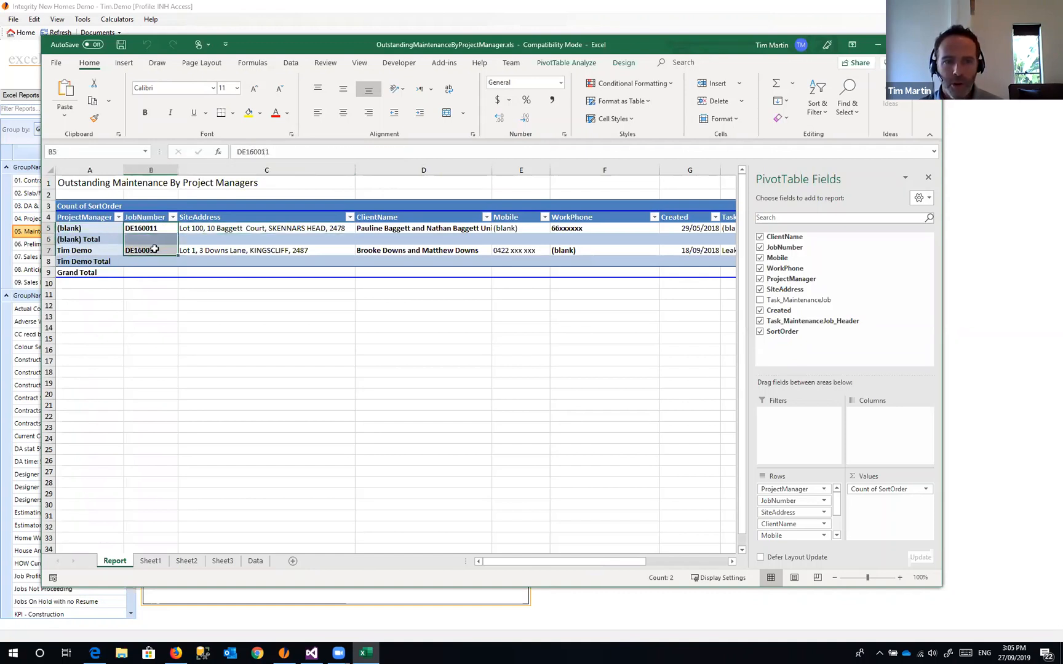
{"action": "left_click", "coordinate": [155, 249]}
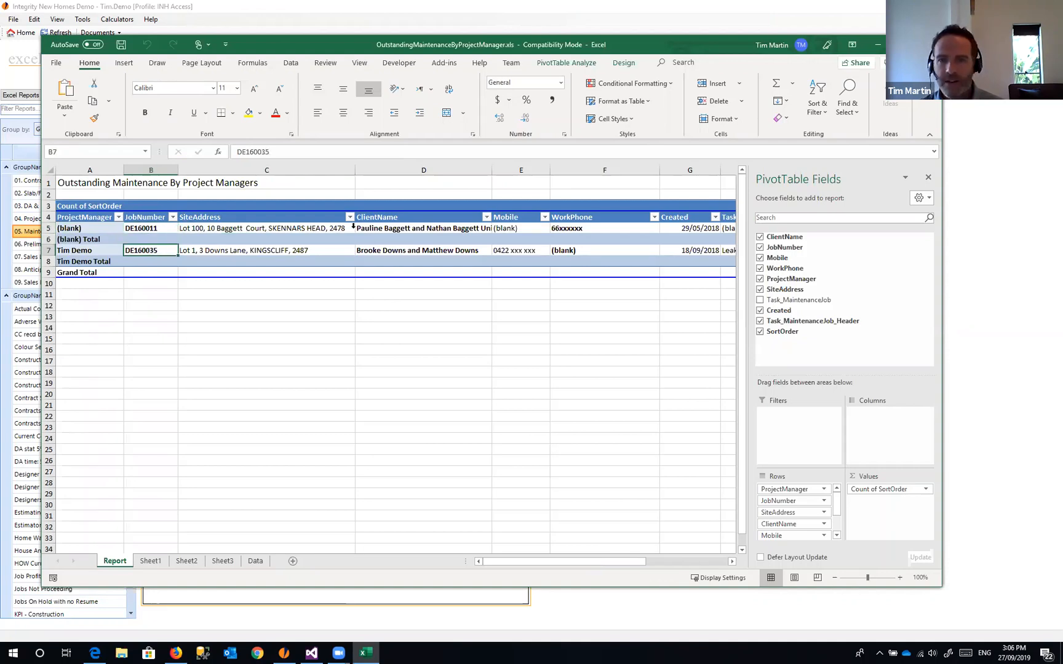
{"action": "double_click", "coordinate": [643, 42]}
{"action": "left_click", "coordinate": [649, 195]}
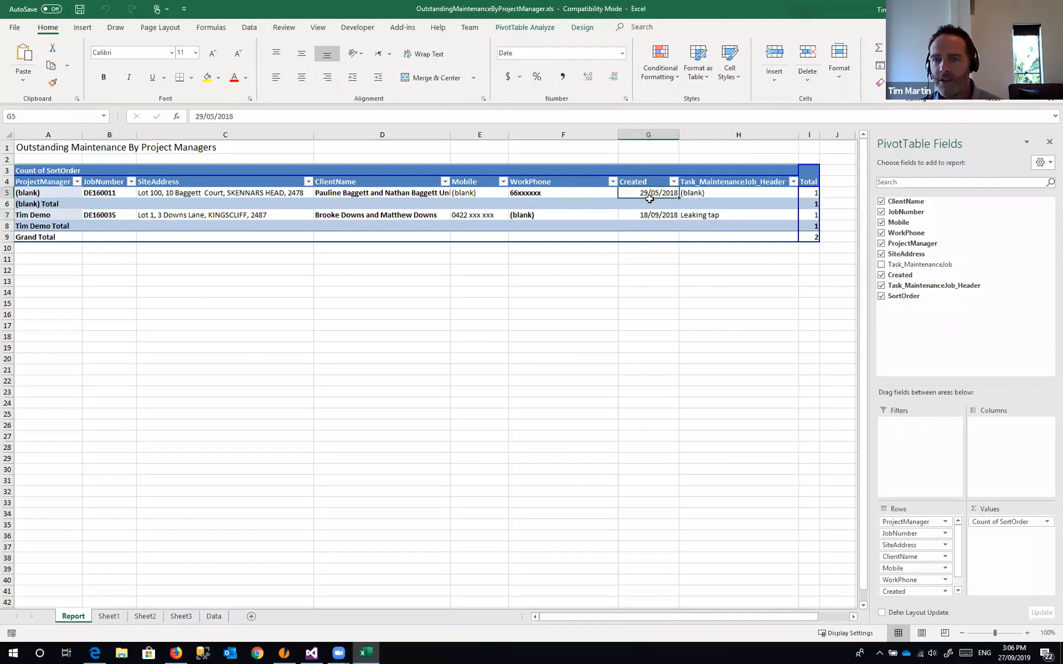
{"action": "left_click", "coordinate": [650, 214]}
{"action": "left_click", "coordinate": [716, 216]}
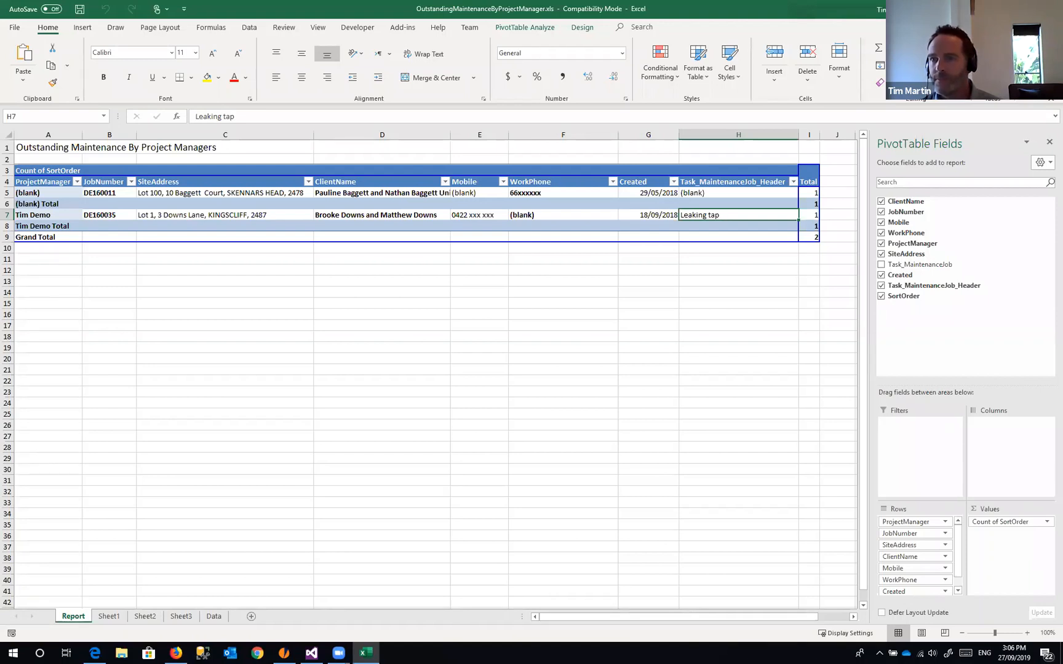
{"action": "left_click", "coordinate": [1049, 8]}
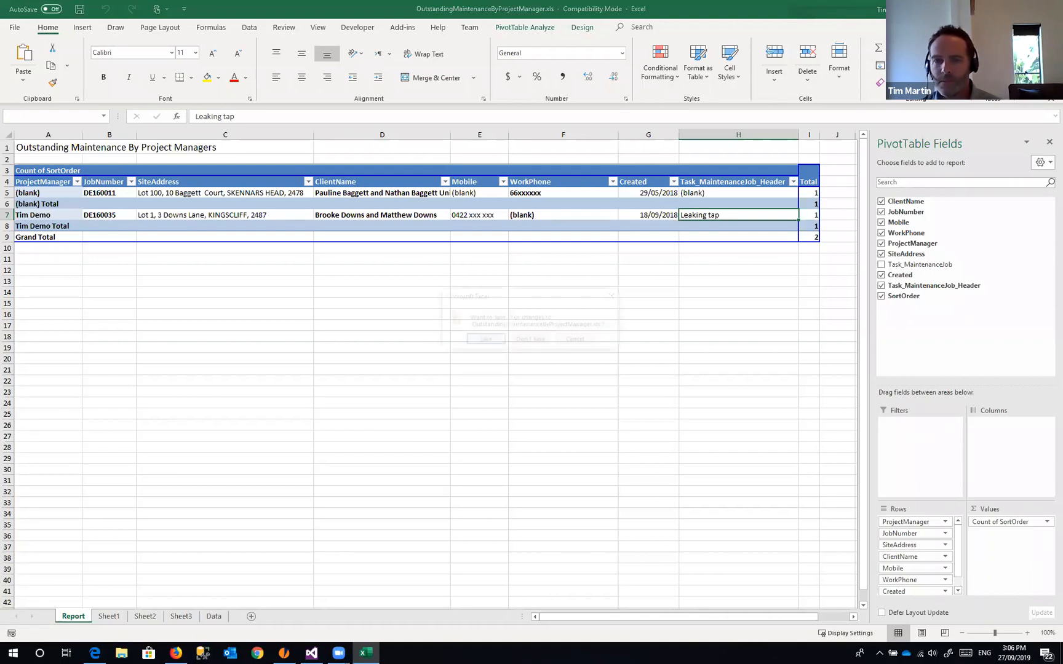
{"action": "left_click", "coordinate": [530, 339]}
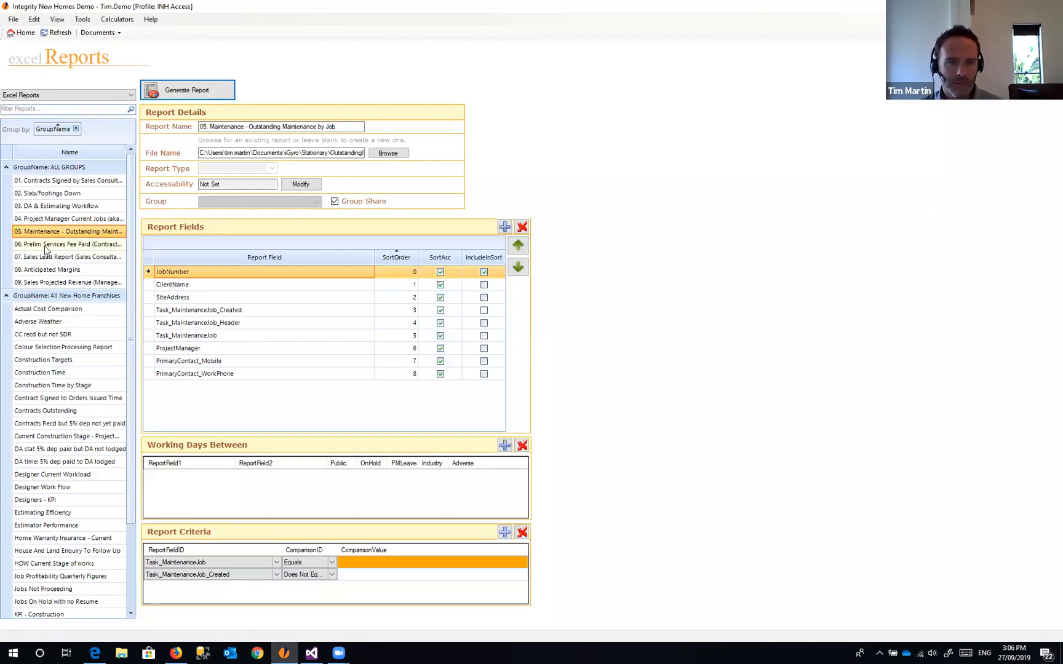
- Select the 06. Prelim Services Fee Paid (Contract Signed Excluded) report and review its Task_PrelimServicesFeePaid date range criteria
{"action": "left_click", "coordinate": [43, 246]}
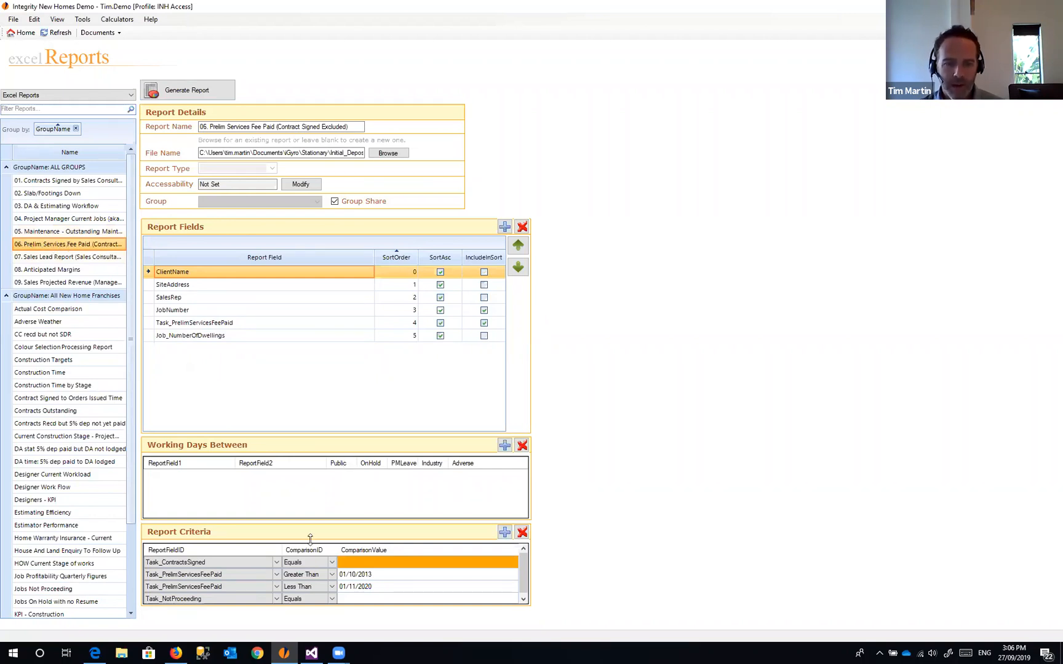
{"action": "left_click", "coordinate": [369, 586]}
{"action": "left_click", "coordinate": [371, 575]}
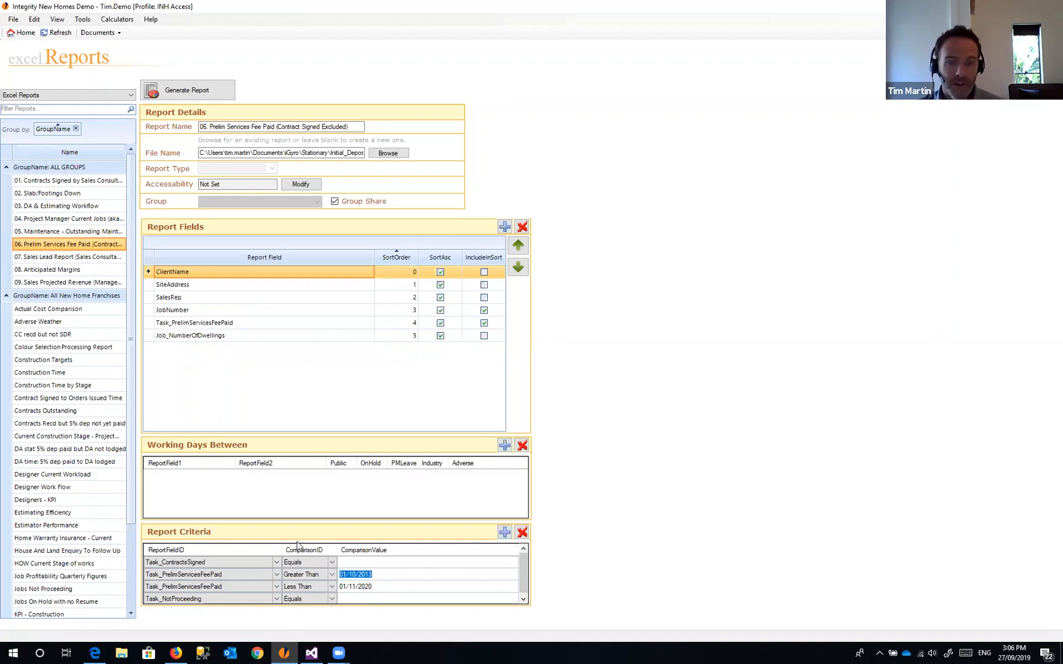
{"action": "left_click", "coordinate": [375, 586]}
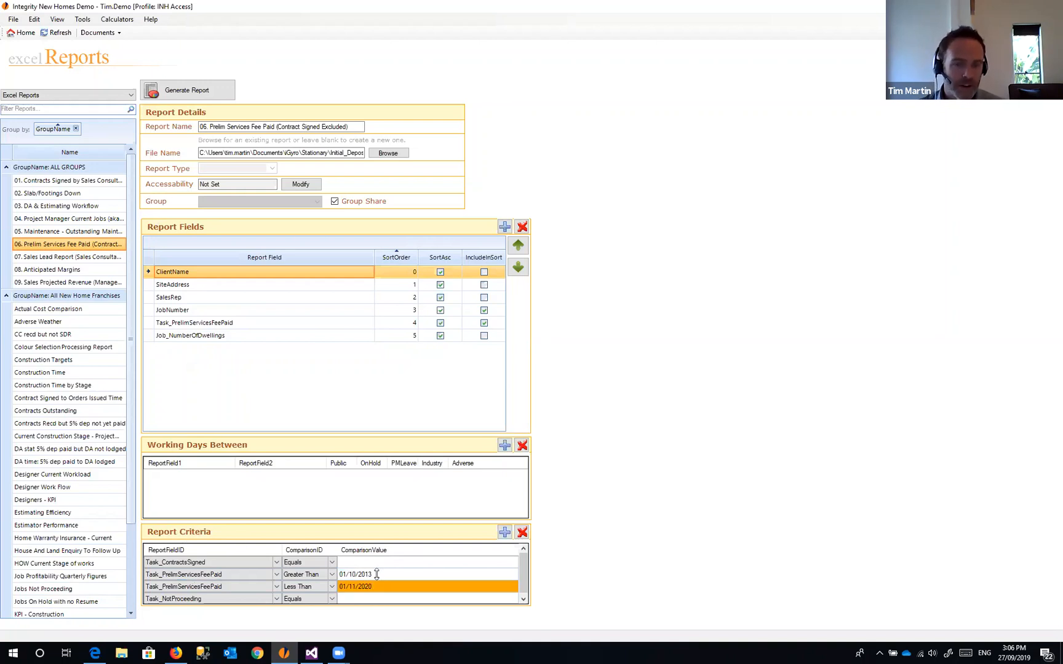
{"action": "left_click", "coordinate": [376, 574]}
{"action": "left_click", "coordinate": [376, 586]}
{"action": "left_click", "coordinate": [374, 575]}
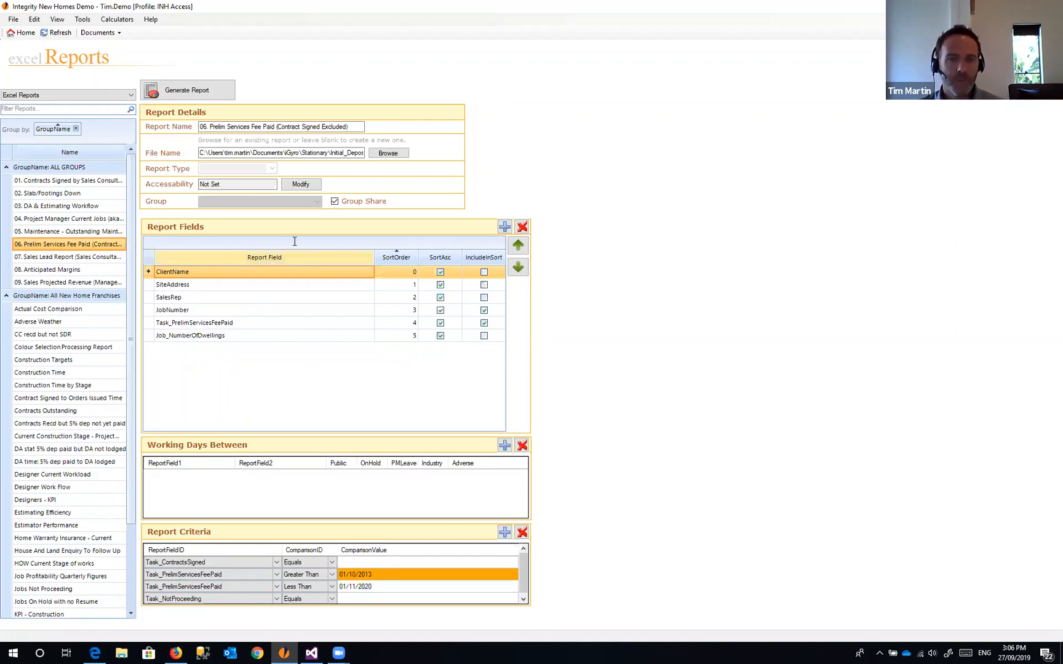
- Generate the Prelim Services Fee Paid report in Excel, examine the listed clients and site addresses, and close the workbook without saving
{"action": "left_click", "coordinate": [205, 92]}
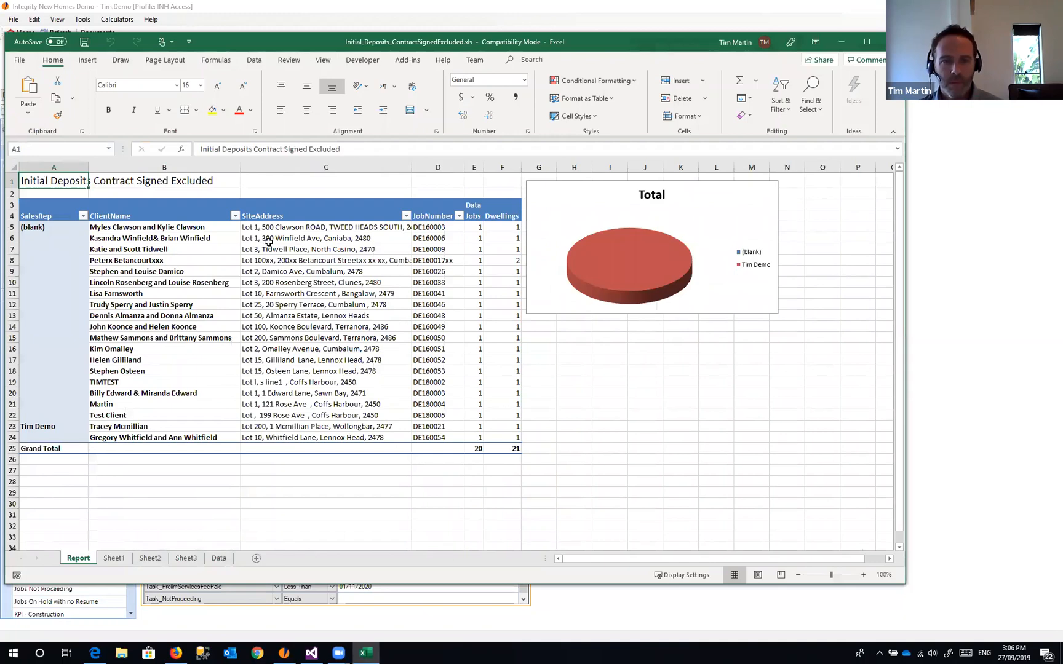
{"action": "left_click", "coordinate": [319, 233]}
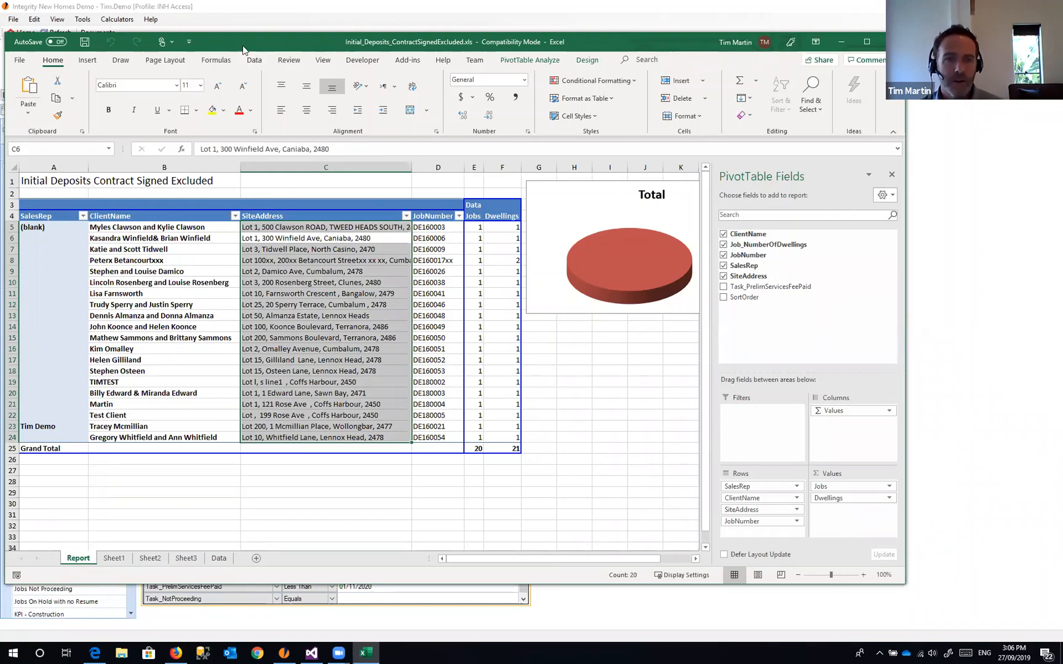
{"action": "left_click_drag", "start_coordinate": [271, 36], "coordinate": [294, 24]}
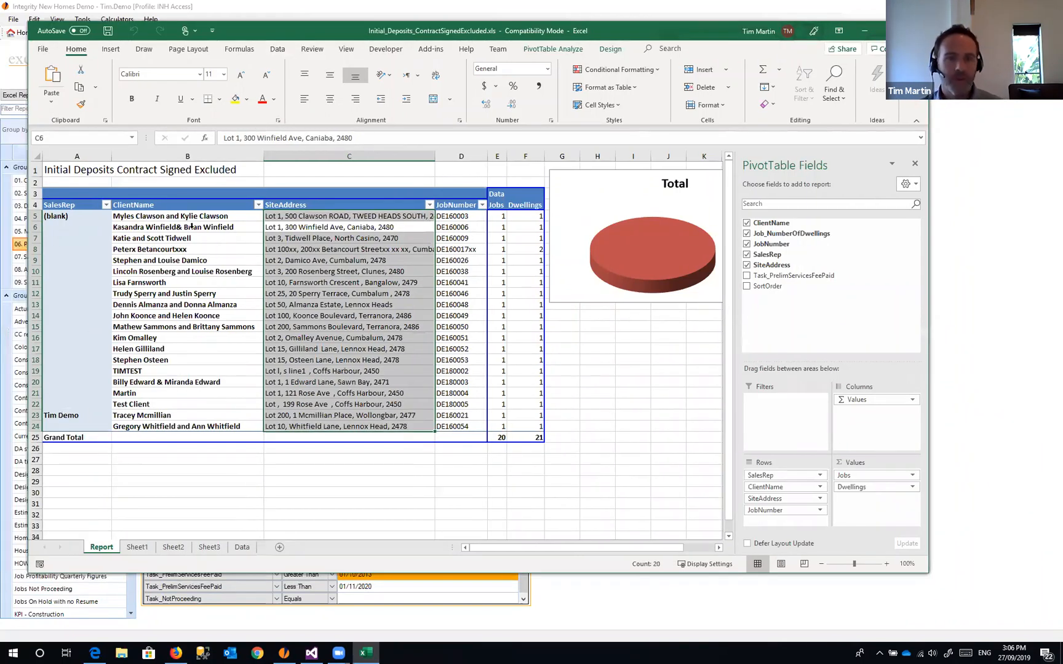
{"action": "left_click", "coordinate": [195, 248]}
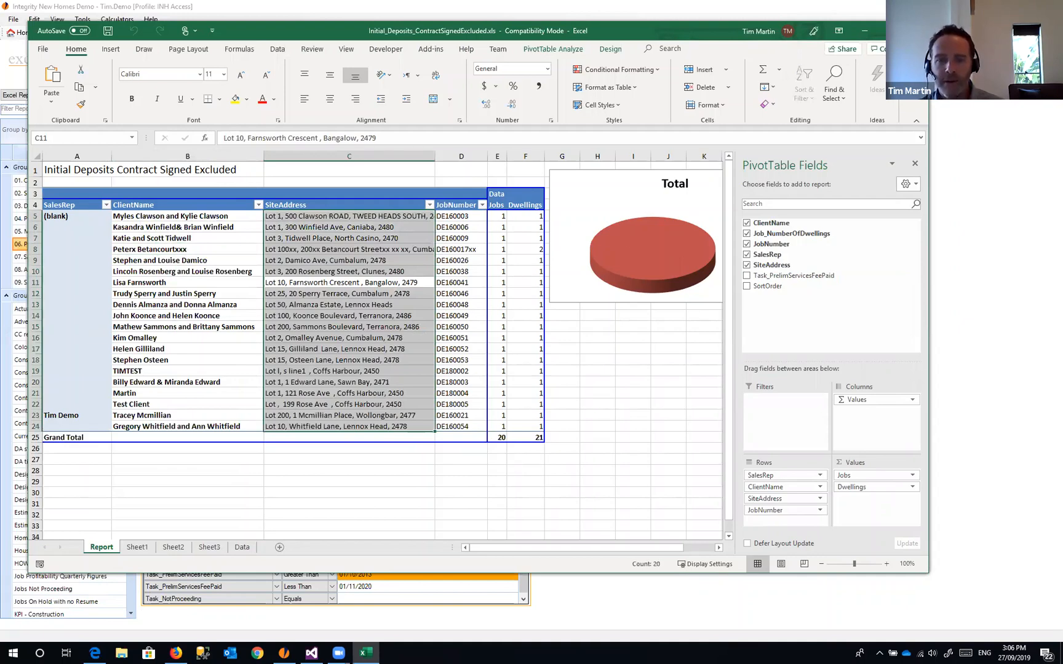
{"action": "key", "text": "alt+F4"}
{"action": "left_click", "coordinate": [532, 340]}
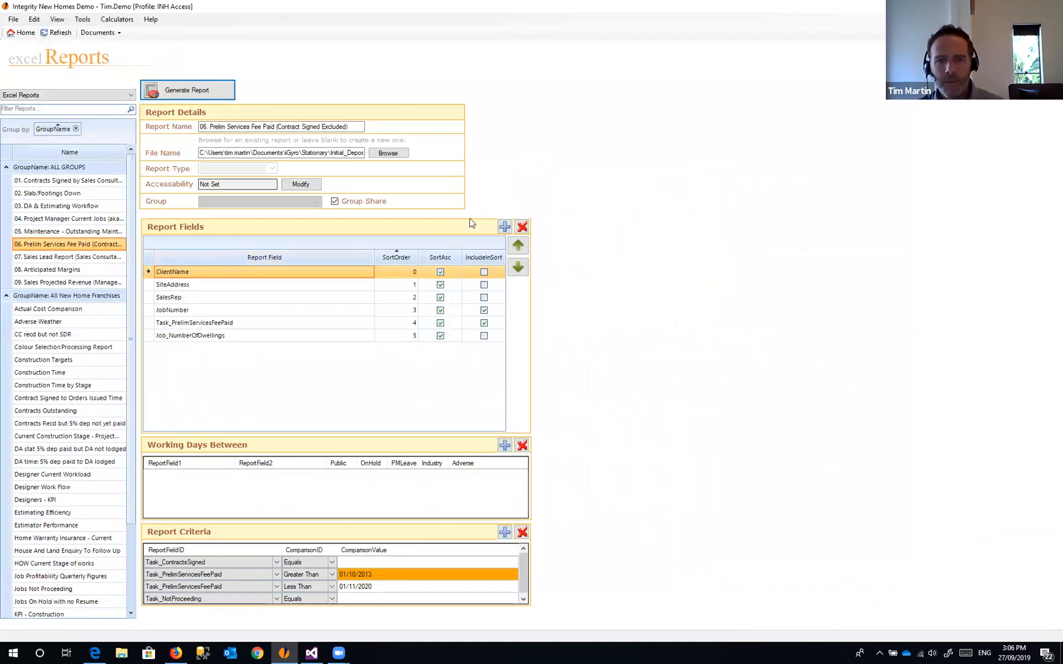
- Add ContractPrice as a new report field at the end of the Prelim Services Fee Paid report's field list
{"action": "left_click", "coordinate": [504, 226]}
{"action": "left_click", "coordinate": [325, 348]}
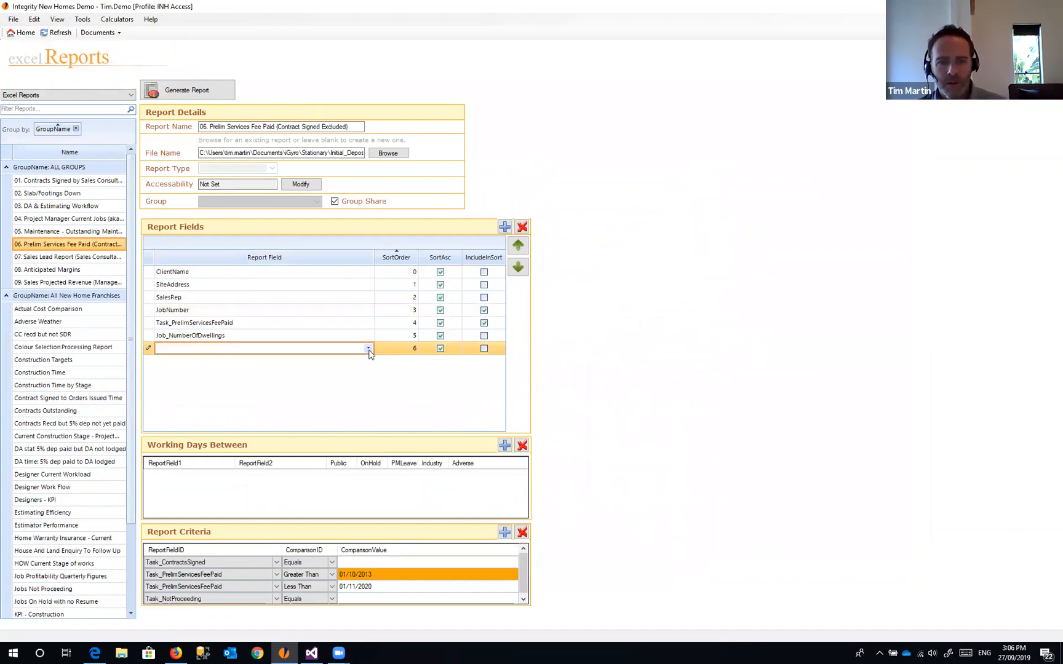
{"action": "left_click", "coordinate": [368, 348]}
{"action": "scroll", "coordinate": [369, 349], "scroll_direction": "down", "scroll_amount": 1}
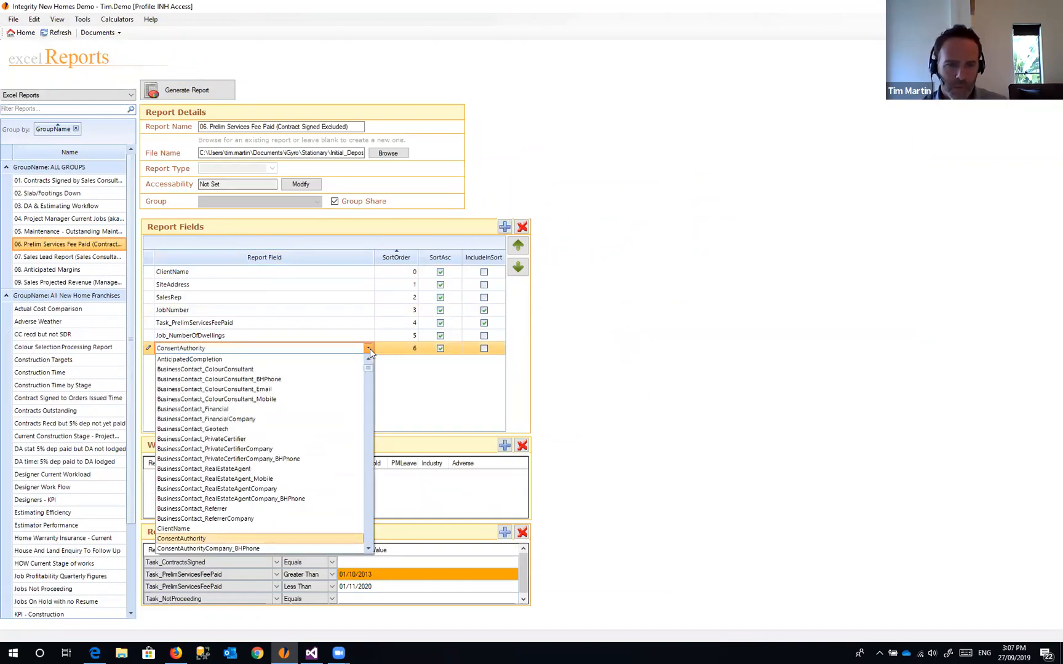
{"action": "type", "text": "tDepositPaid"}
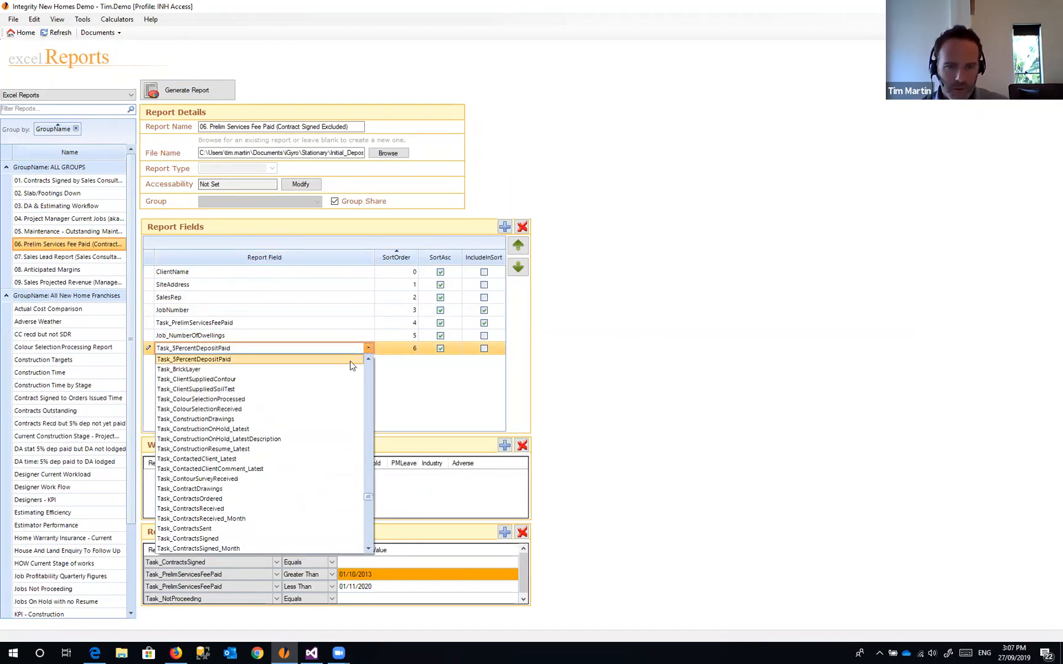
{"action": "type", "text": "cont"}
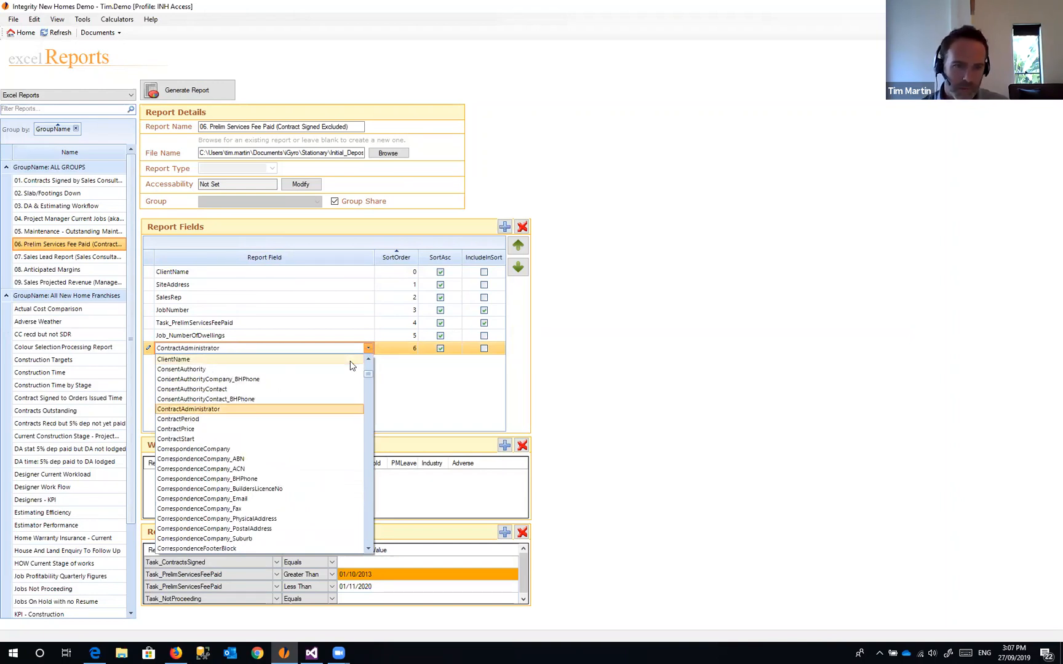
{"action": "left_click", "coordinate": [187, 429]}
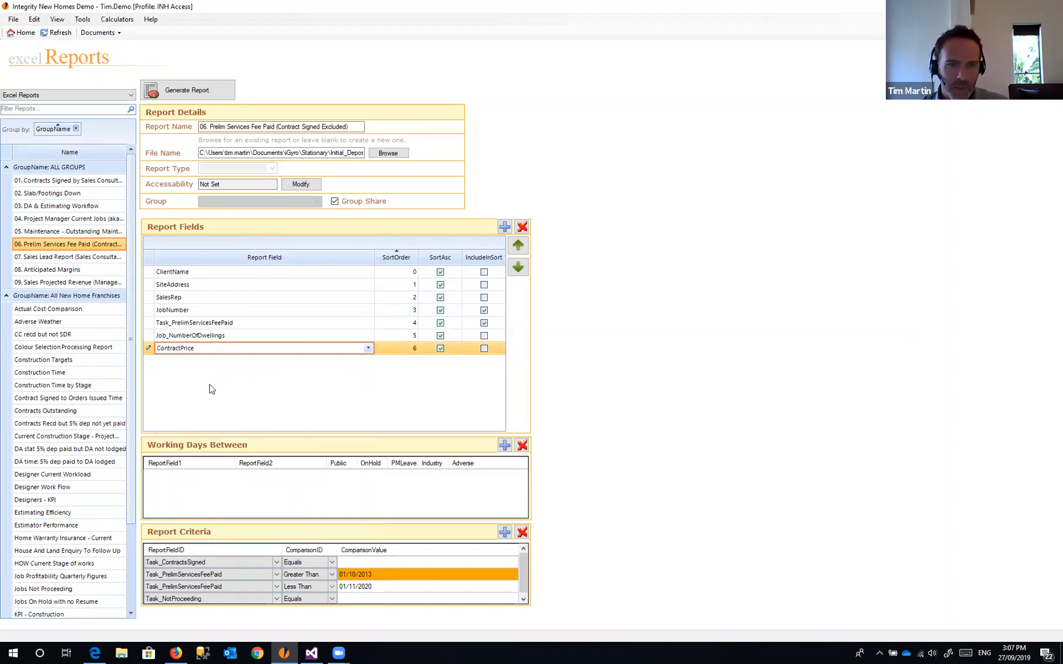
- Generate the Prelim Services Fee Paid report again and insert the ContractPrice field between SiteAddress and JobNumber in the pivot table
{"action": "left_click", "coordinate": [204, 92]}
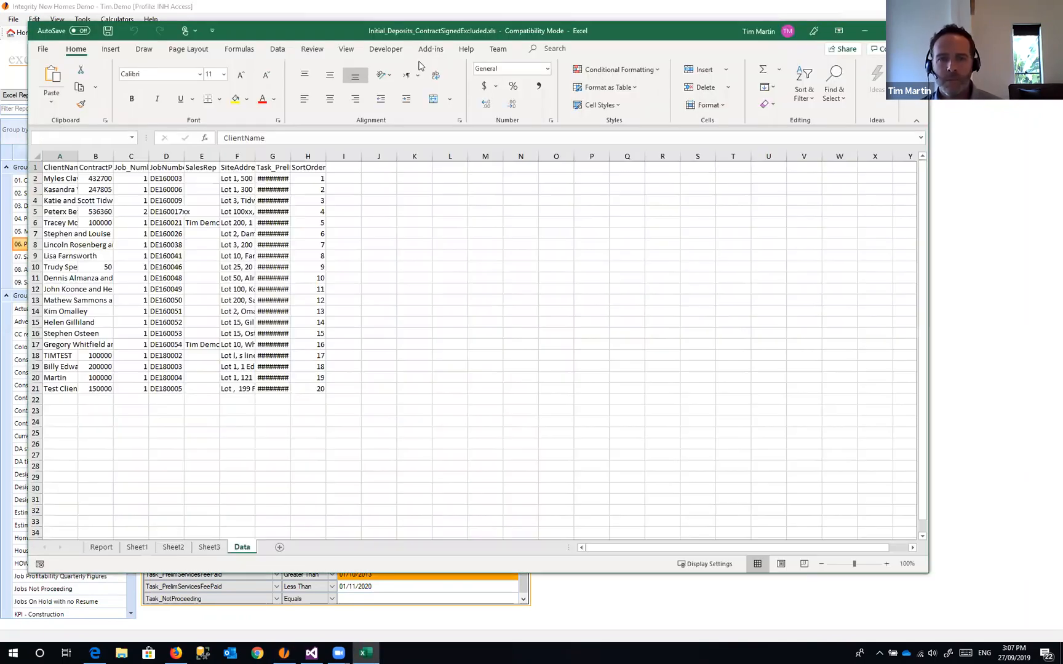
{"action": "left_click_drag", "start_coordinate": [352, 31], "coordinate": [340, 32]}
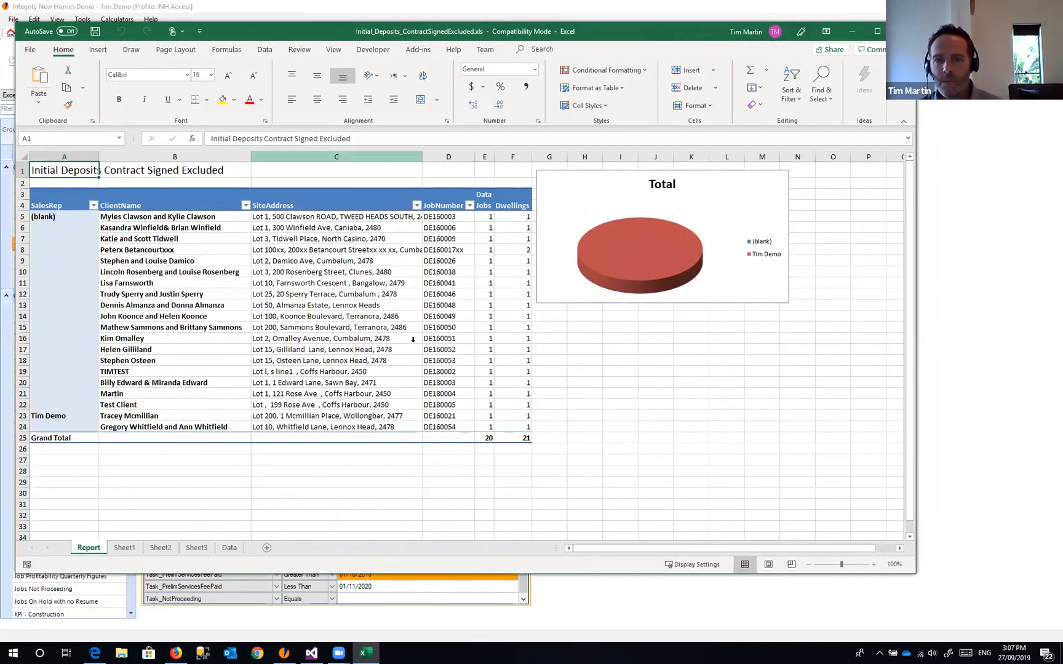
{"action": "left_click", "coordinate": [369, 284]}
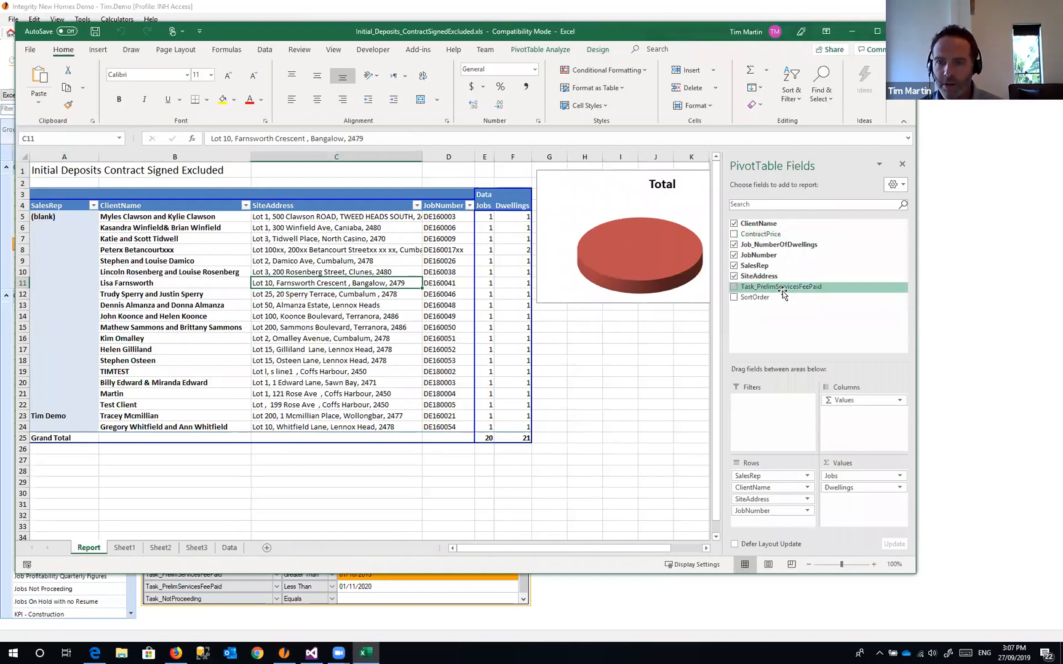
{"action": "left_click_drag", "start_coordinate": [763, 236], "coordinate": [447, 275]}
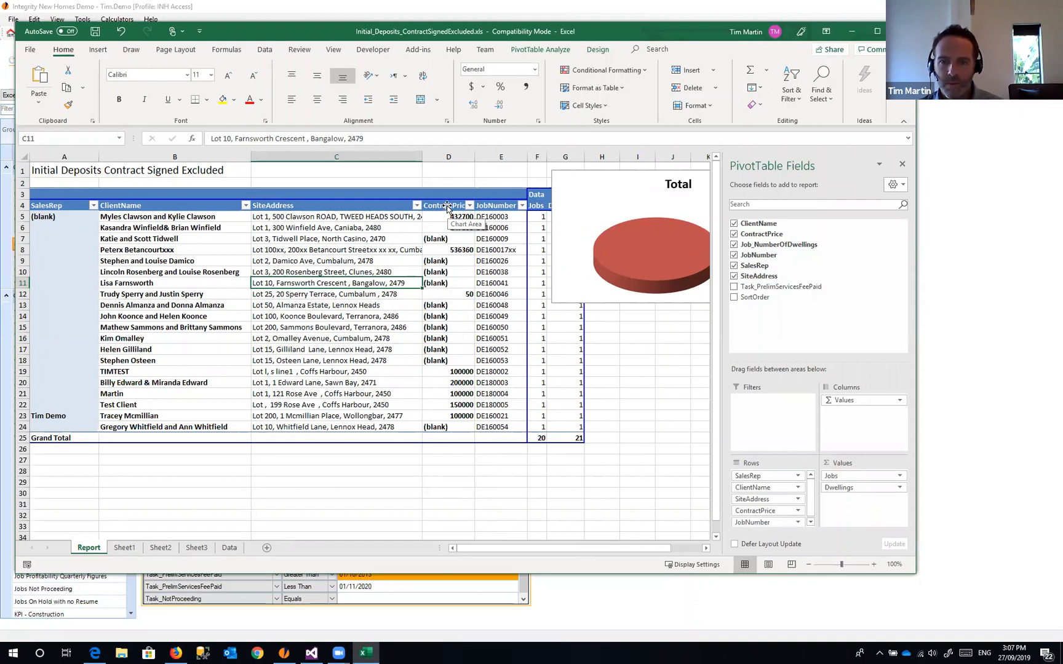
- Move ContractPrice to the pivot table's data values after Dwellings, and delete the pie chart covering that column
{"action": "left_click", "coordinate": [447, 207]}
{"action": "left_click_drag", "start_coordinate": [447, 207], "coordinate": [542, 220]}
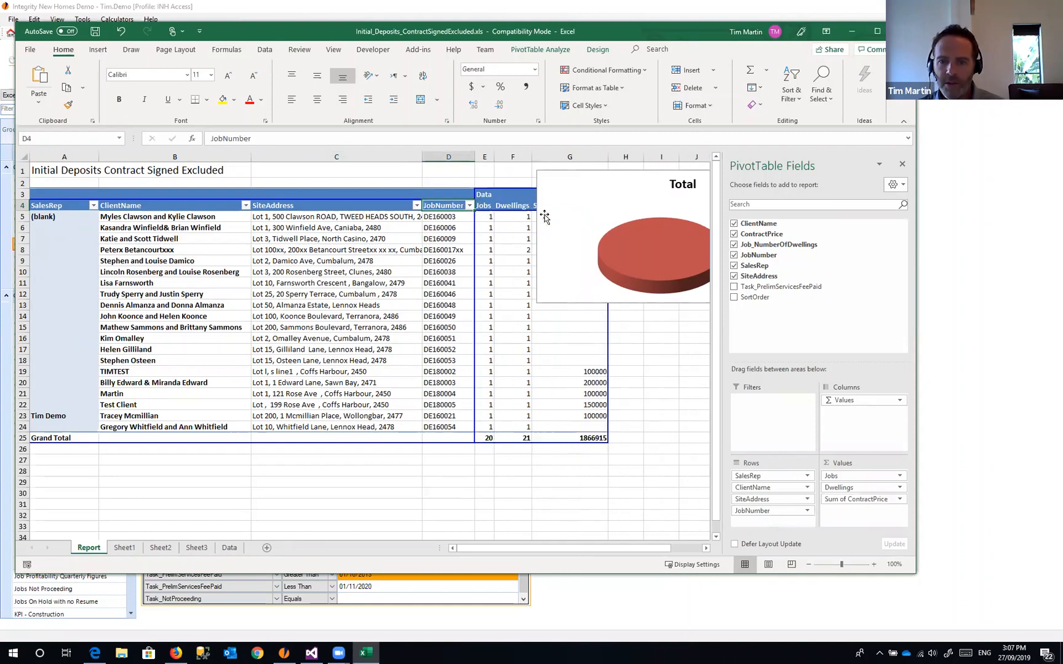
{"action": "left_click", "coordinate": [569, 178]}
{"action": "key", "text": "Delete"}
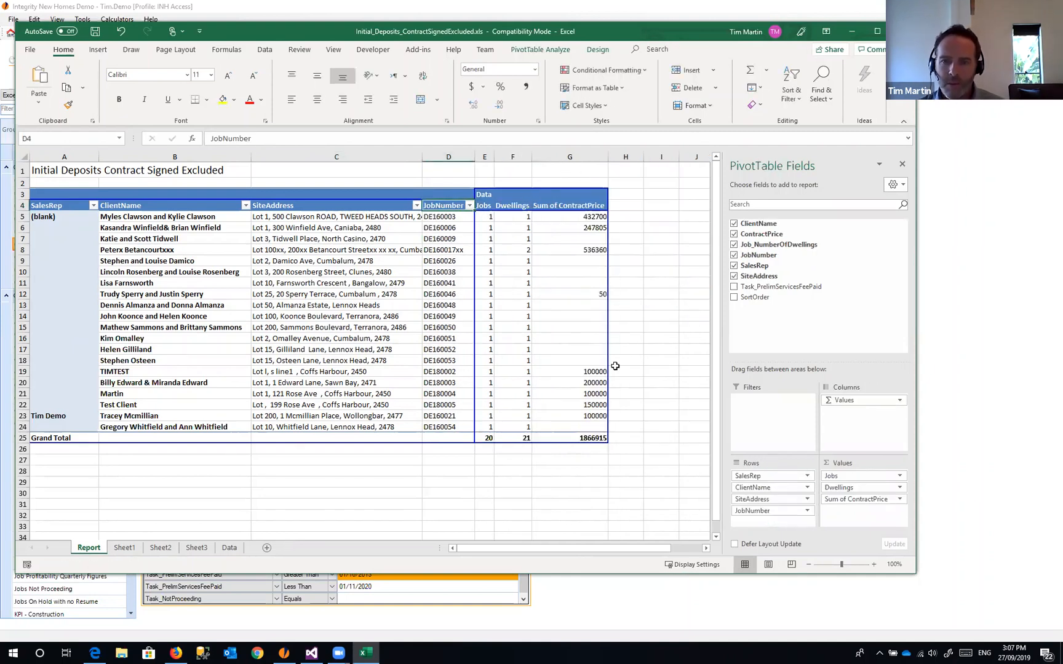
- Change the value field settings of Sum of ContractPrice to summarize by Average
{"action": "left_click", "coordinate": [845, 498]}
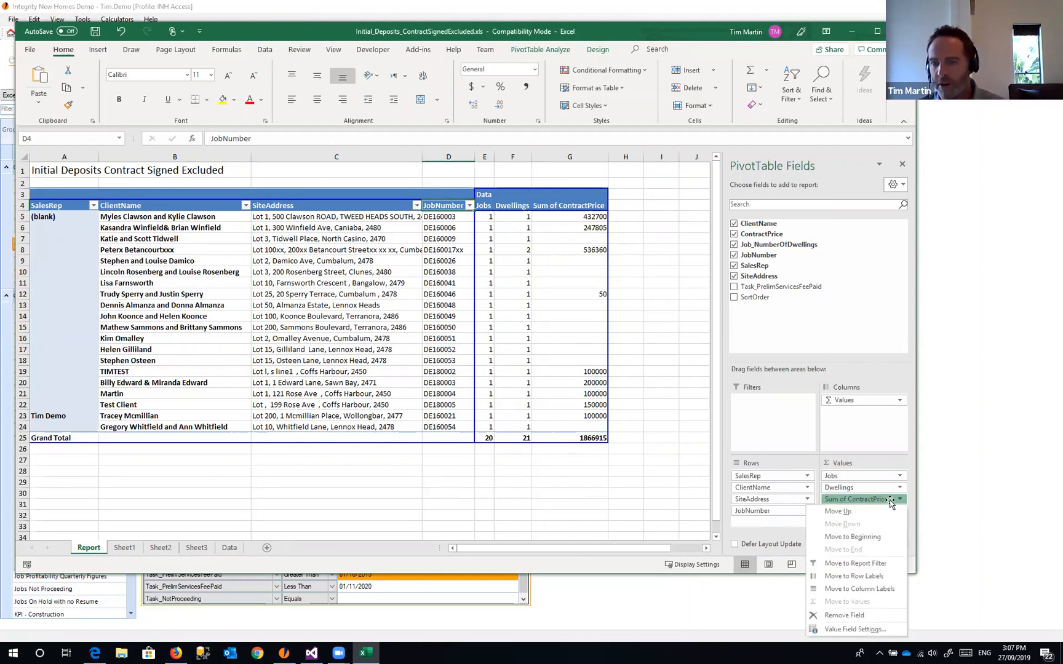
{"action": "left_click", "coordinate": [855, 629]}
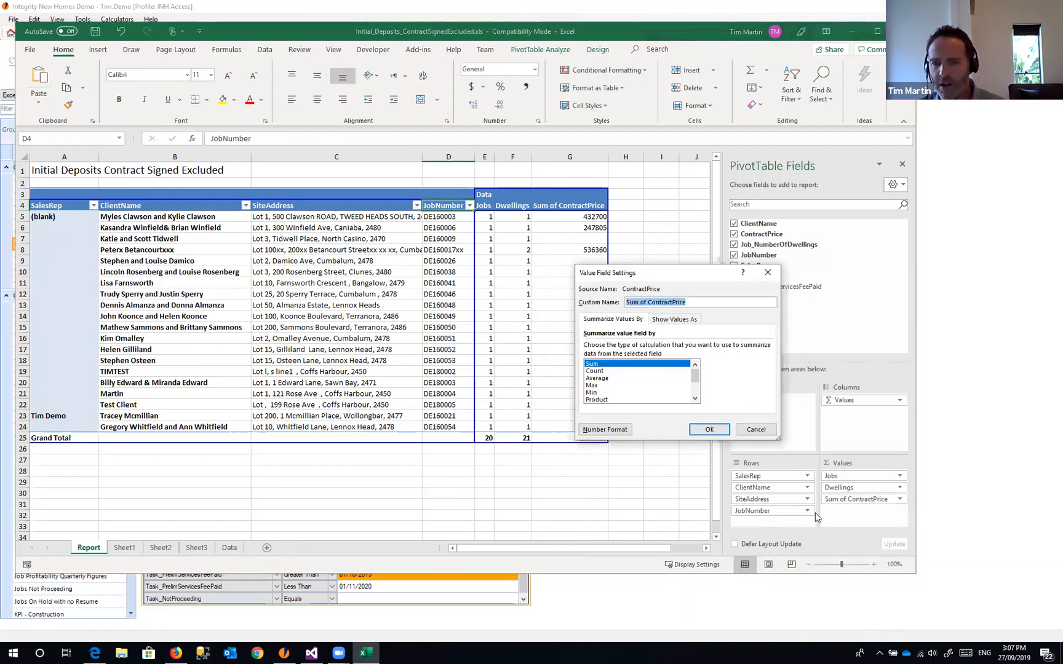
{"action": "left_click", "coordinate": [596, 377]}
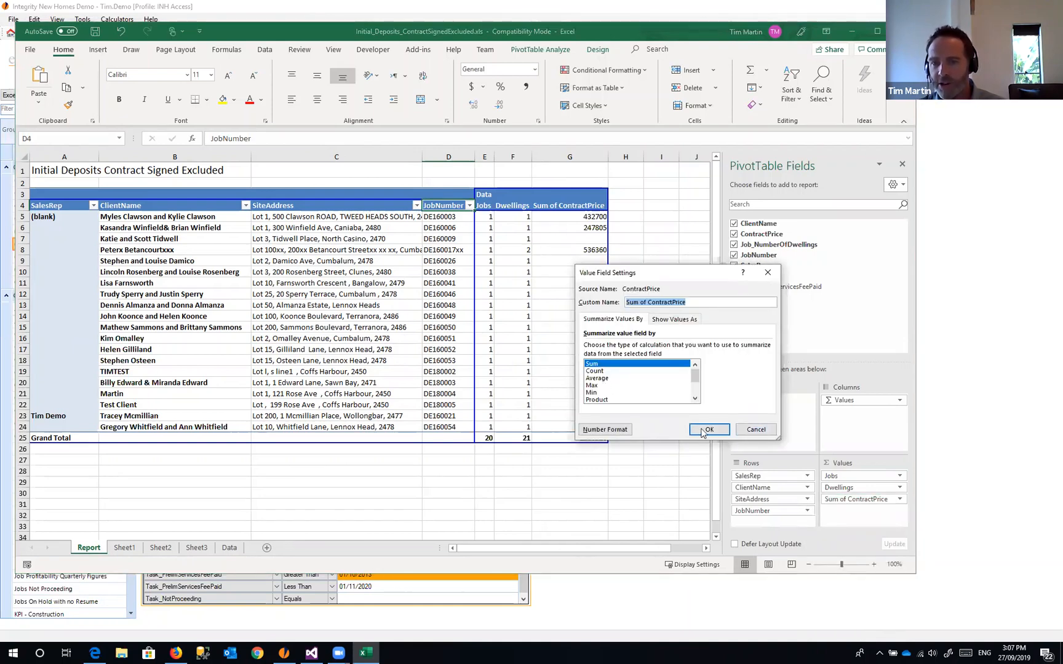
{"action": "left_click", "coordinate": [707, 429]}
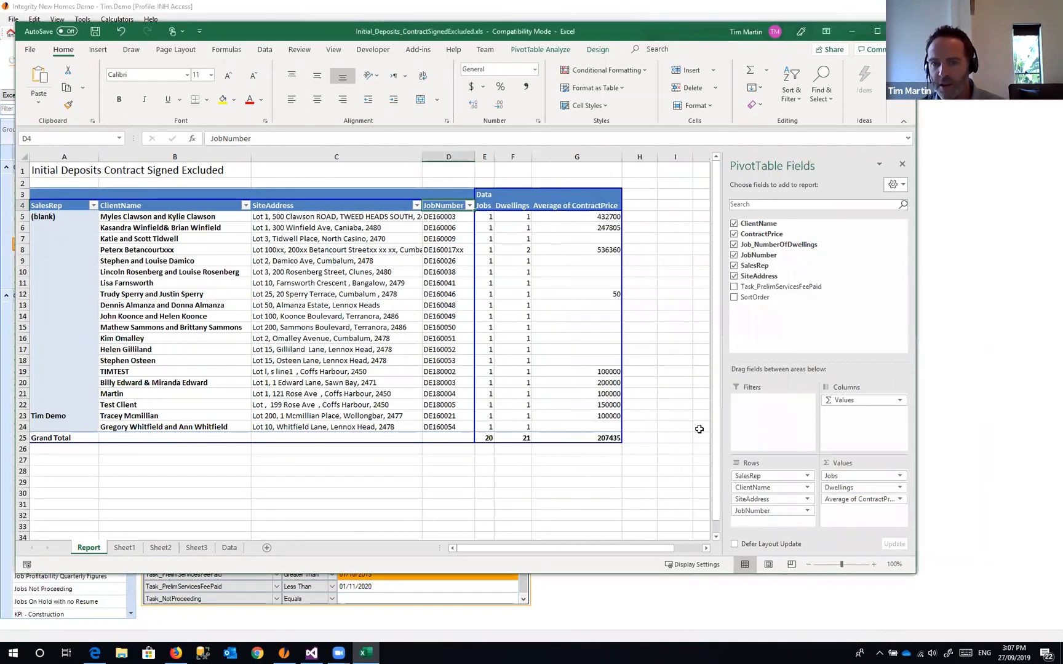
- Examine the grand total of the average contract price, and close the workbook without saving
{"action": "left_click", "coordinate": [620, 440]}
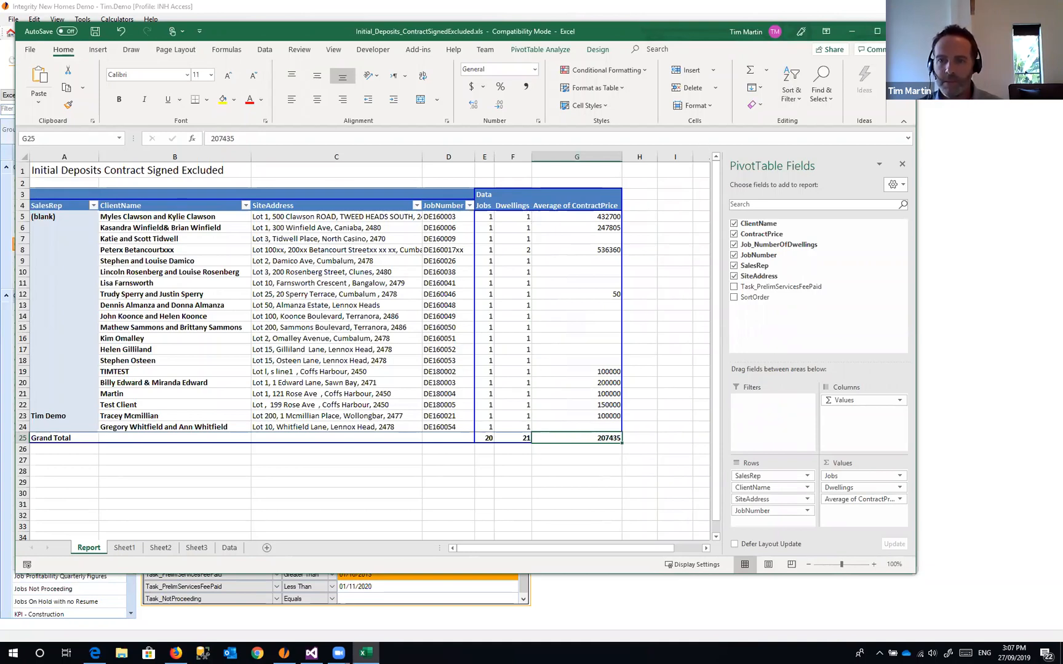
{"action": "left_click", "coordinate": [903, 32]}
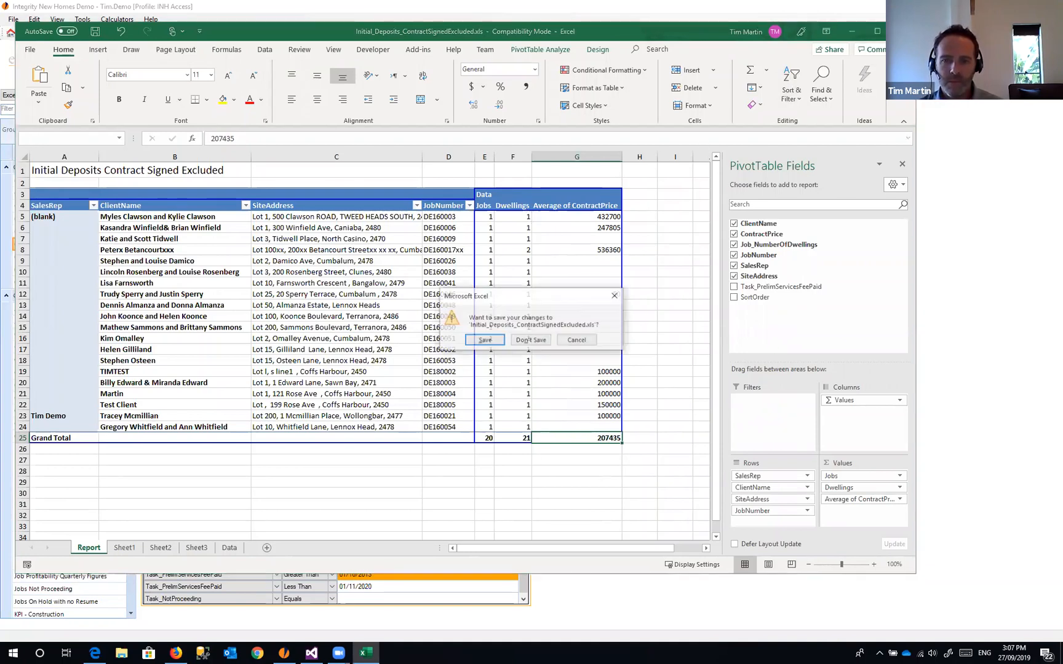
{"action": "left_click", "coordinate": [534, 342]}
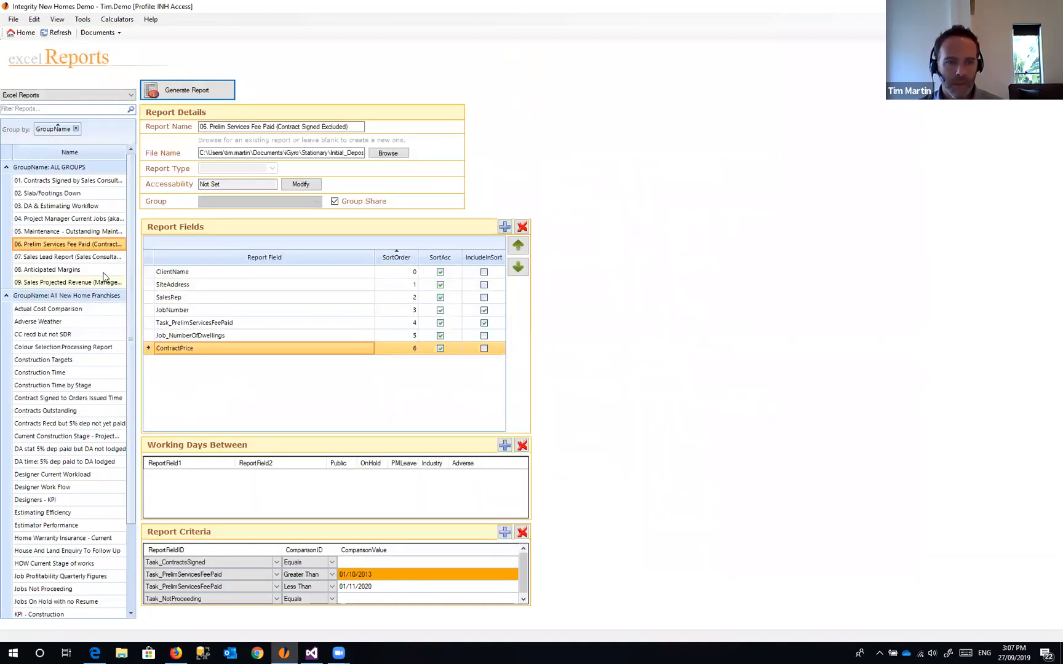
- Select the 07. Sales Lead Report (Sales Consultants) and generate it in Excel
{"action": "left_click", "coordinate": [72, 257]}
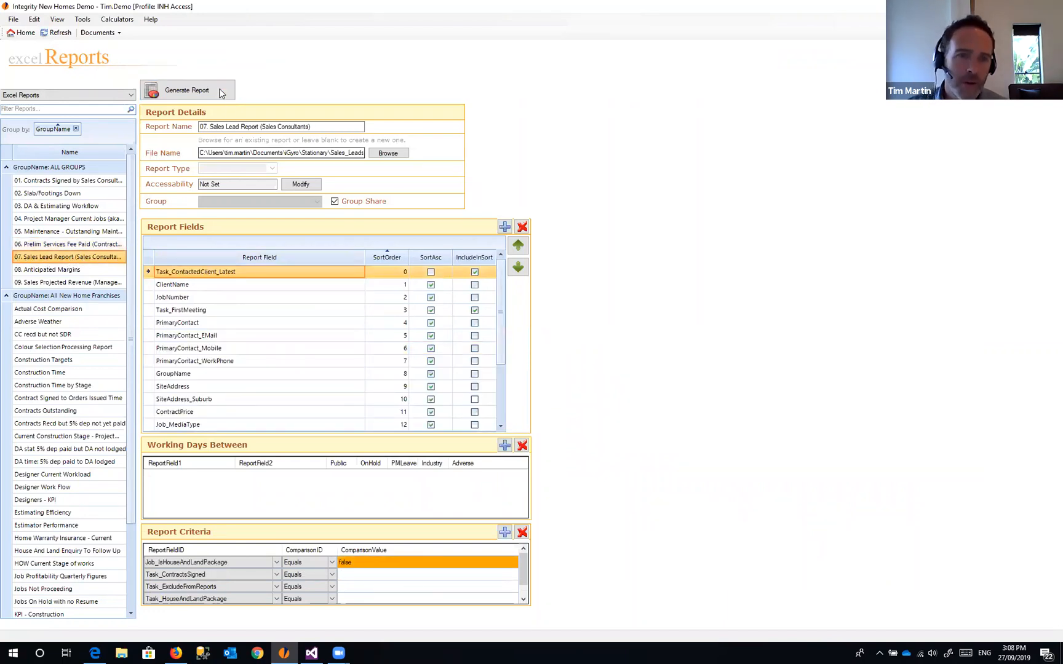
{"action": "left_click", "coordinate": [187, 90]}
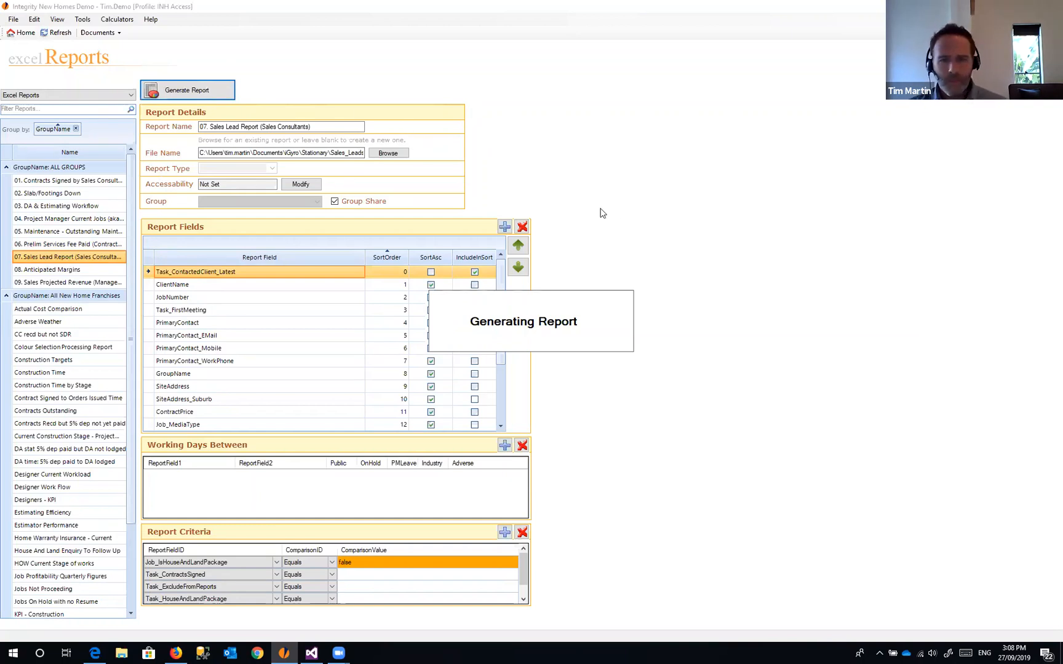
- Examine the Last Contact and First Meeting dates of the leads in the Sales_Leads workbook, and close it without saving
{"action": "left_click", "coordinate": [367, 652]}
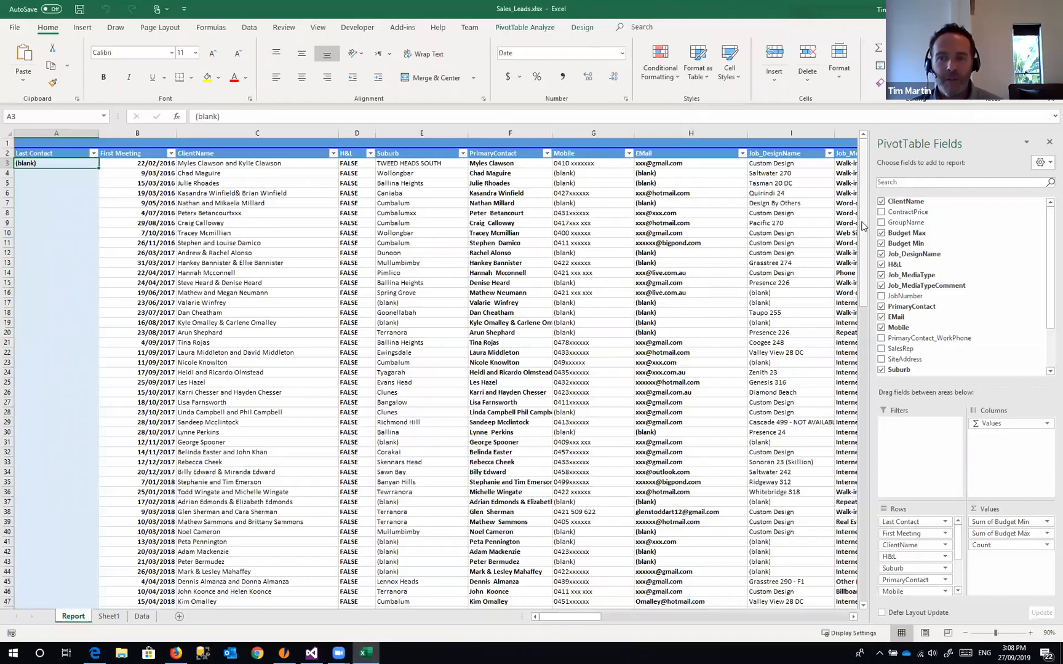
{"action": "left_click_drag", "start_coordinate": [862, 225], "coordinate": [853, 312]}
{"action": "scroll", "coordinate": [47, 185], "scroll_direction": "up", "scroll_amount": 8}
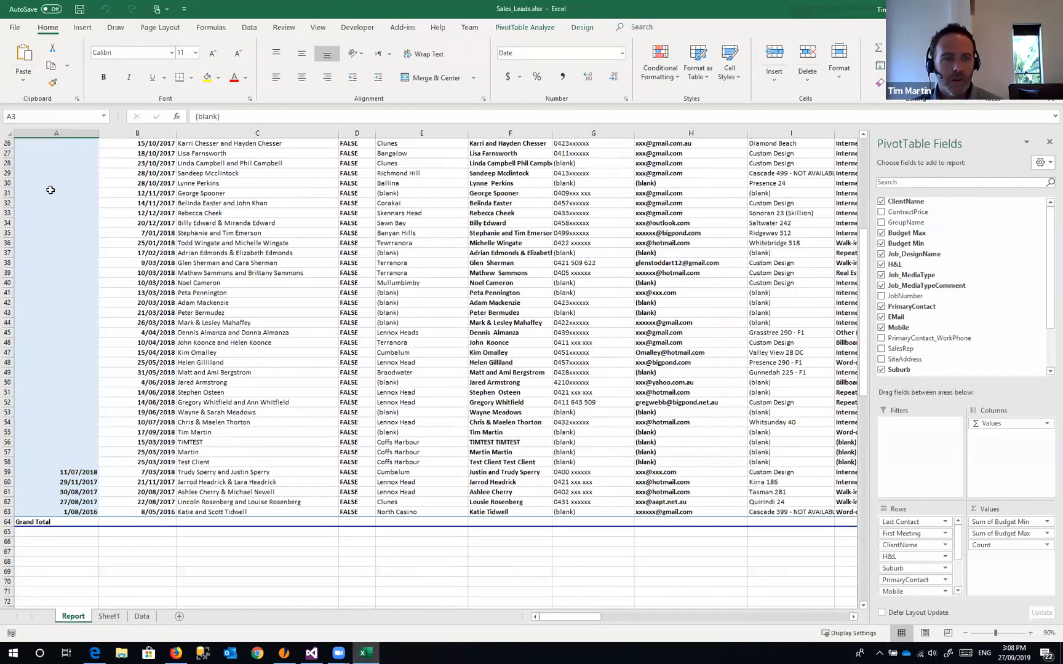
{"action": "left_click", "coordinate": [56, 155]}
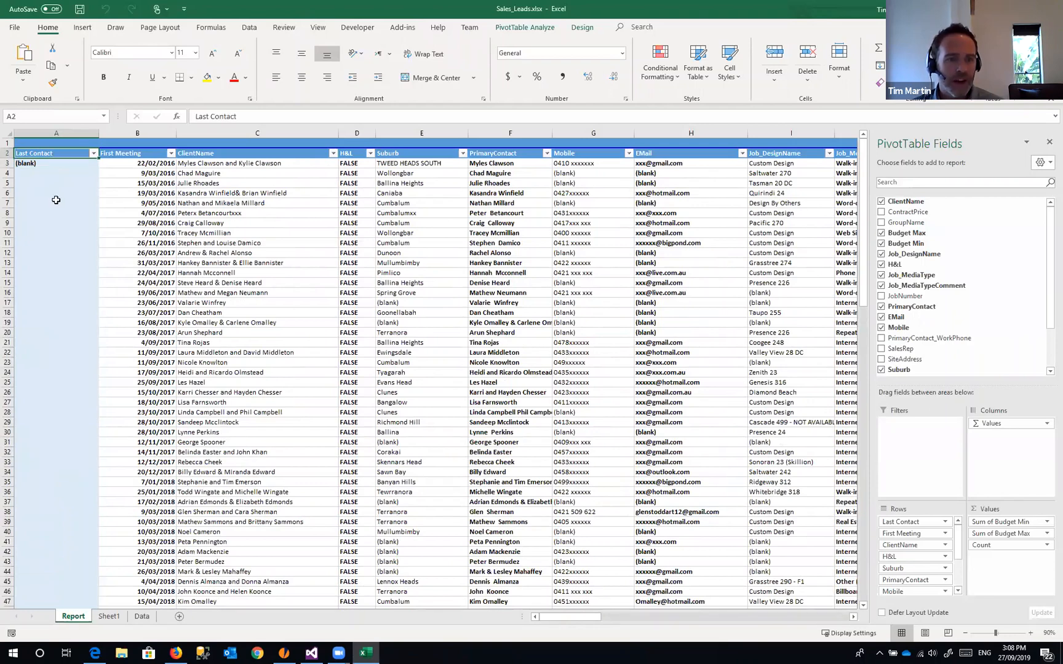
{"action": "scroll", "coordinate": [53, 202], "scroll_direction": "down", "scroll_amount": 10}
{"action": "left_click_drag", "start_coordinate": [79, 423], "coordinate": [219, 458]}
{"action": "left_click", "coordinate": [222, 442]}
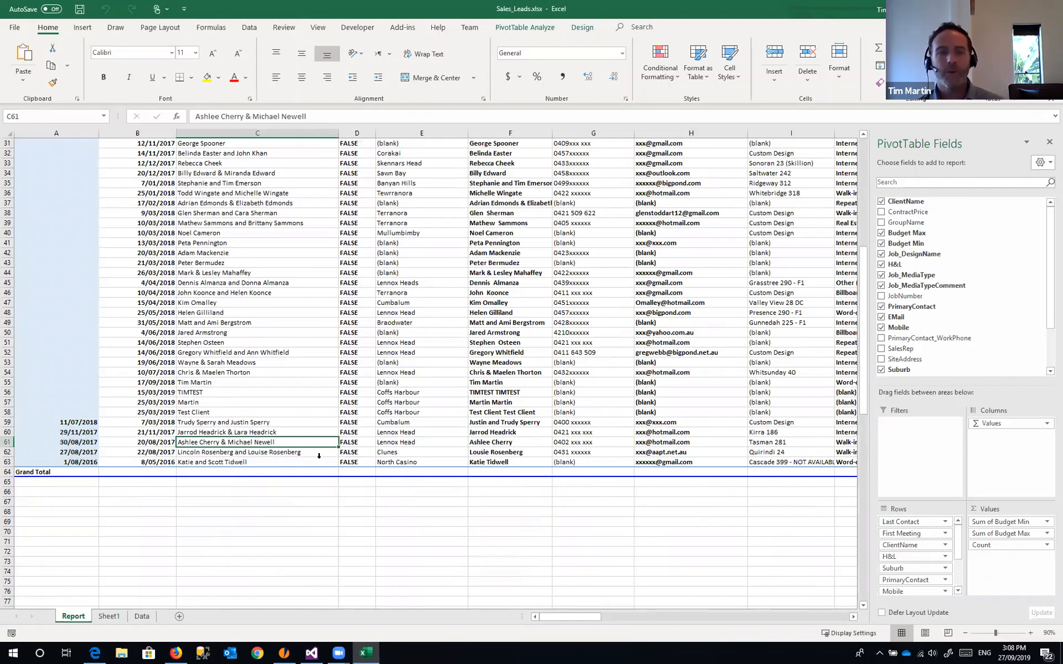
{"action": "scroll", "coordinate": [350, 393], "scroll_direction": "up", "scroll_amount": 10}
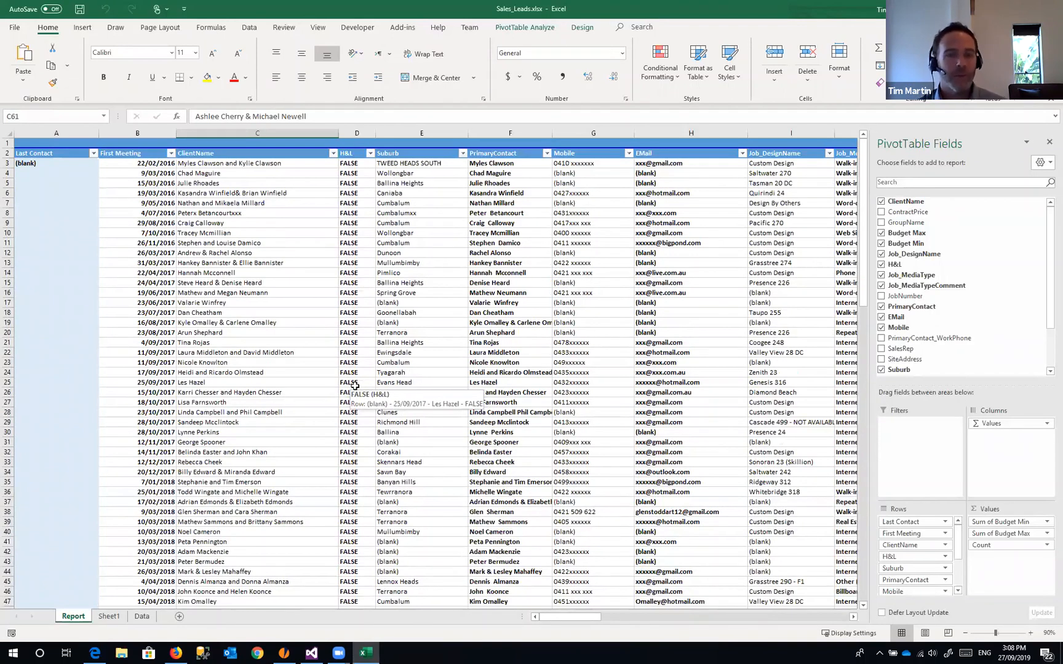
{"action": "scroll", "coordinate": [431, 382], "scroll_direction": "down", "scroll_amount": 4}
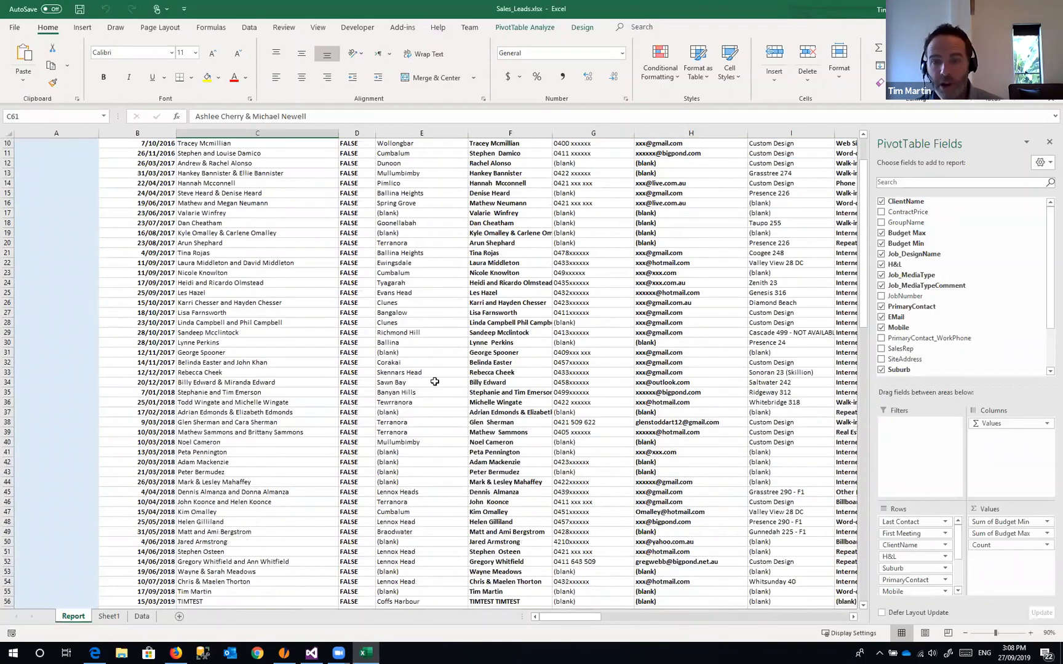
{"action": "scroll", "coordinate": [398, 411], "scroll_direction": "down", "scroll_amount": 4}
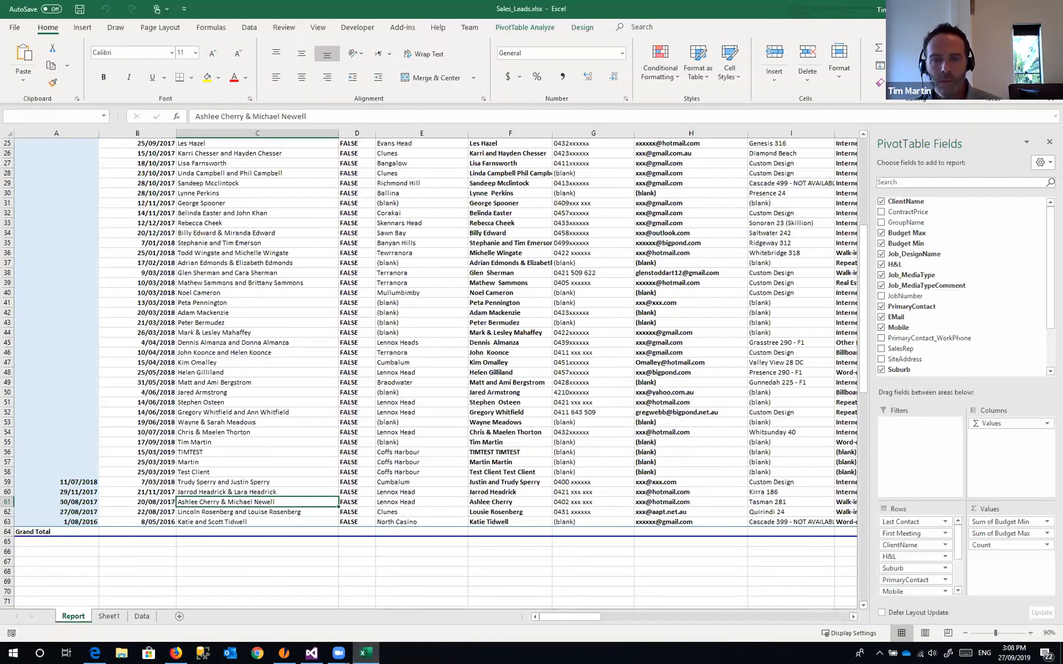
{"action": "key", "text": "alt+F4"}
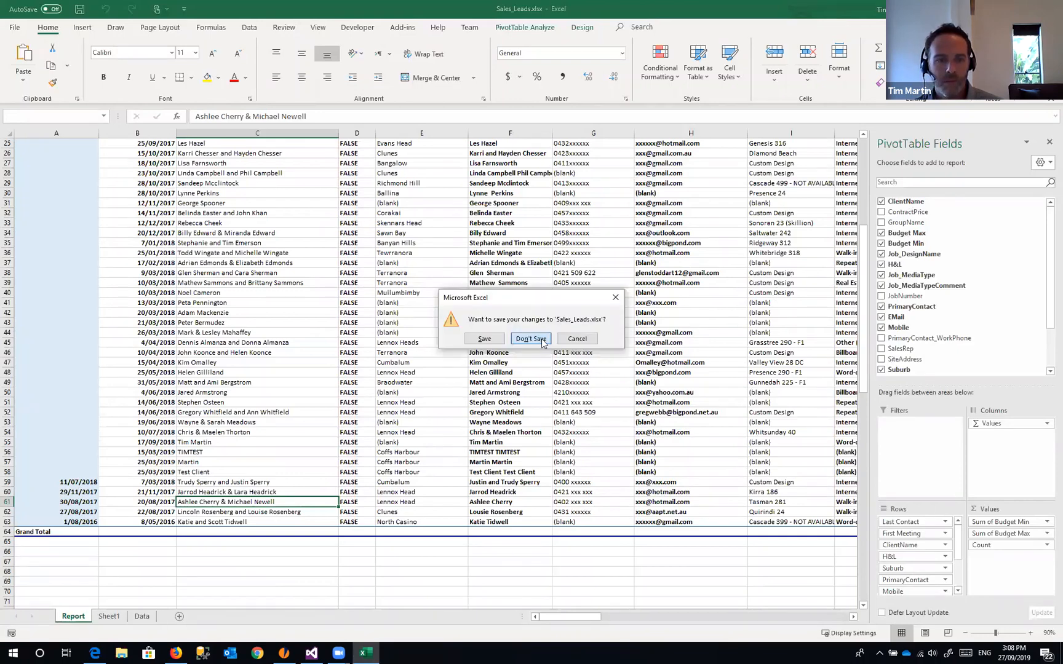
{"action": "left_click", "coordinate": [542, 338]}
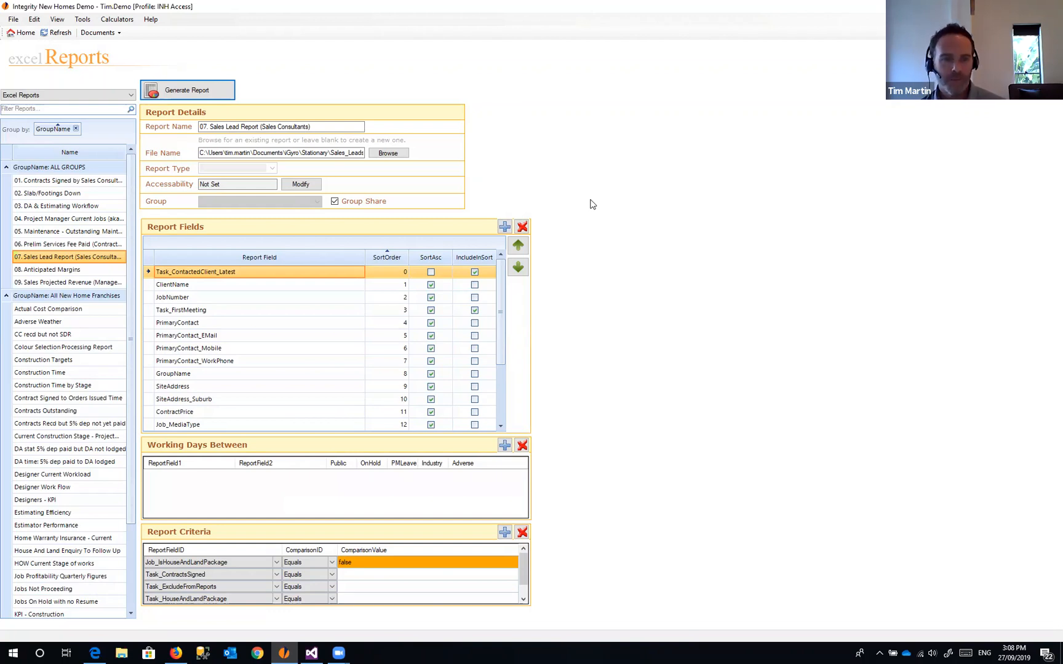
- Generate the 08. Anticipated Margins report in Excel and show its Report sheet in a maximized window
{"action": "left_click", "coordinate": [54, 272]}
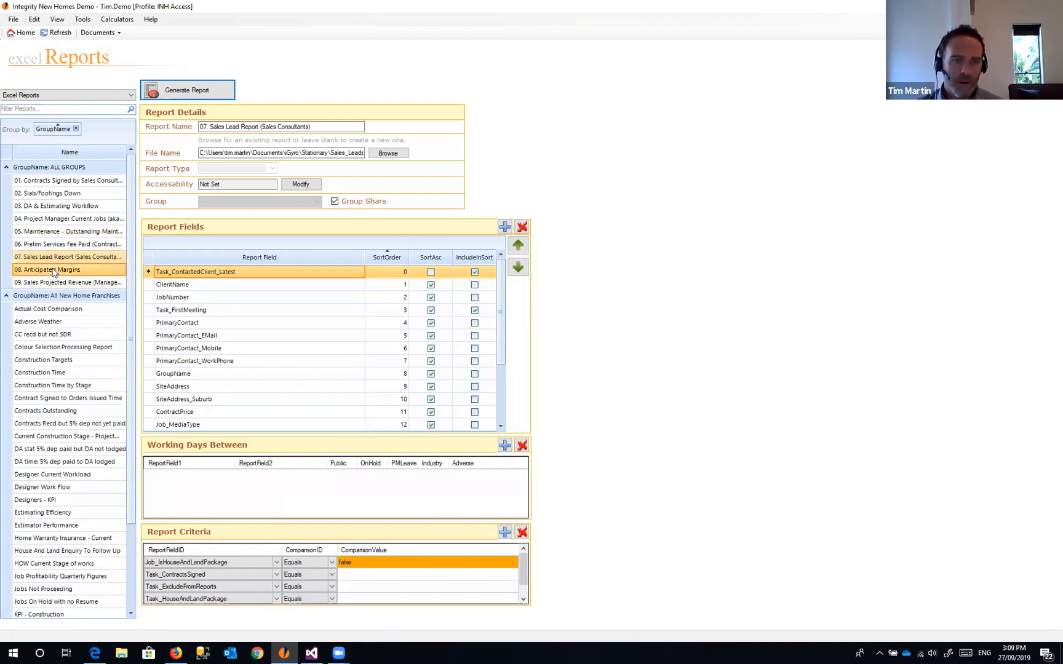
{"action": "left_click", "coordinate": [203, 94]}
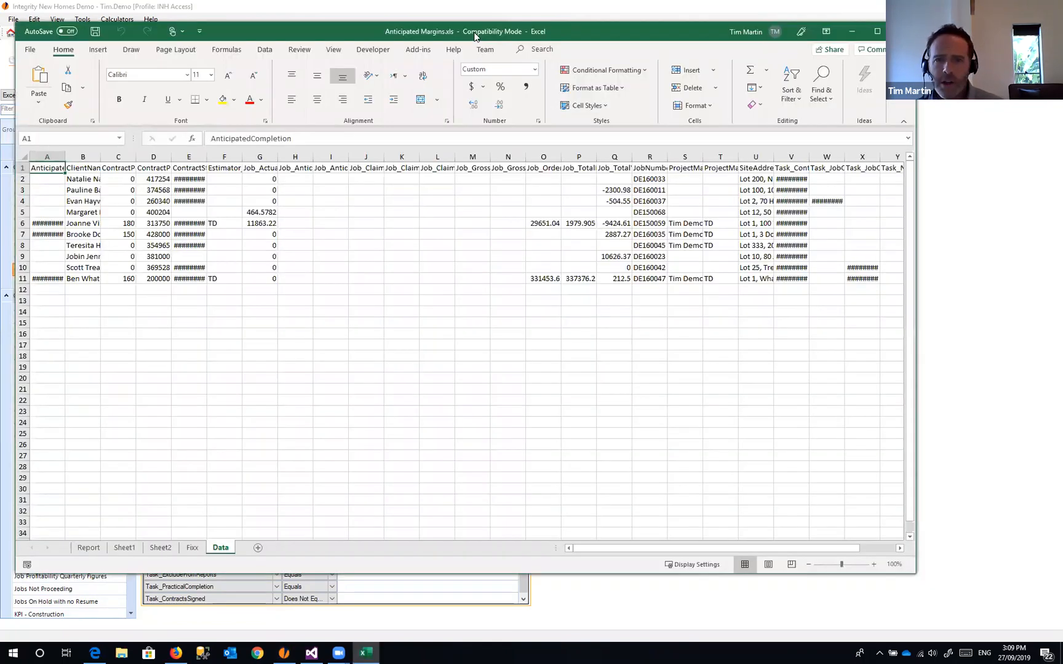
{"action": "double_click", "coordinate": [371, 31]}
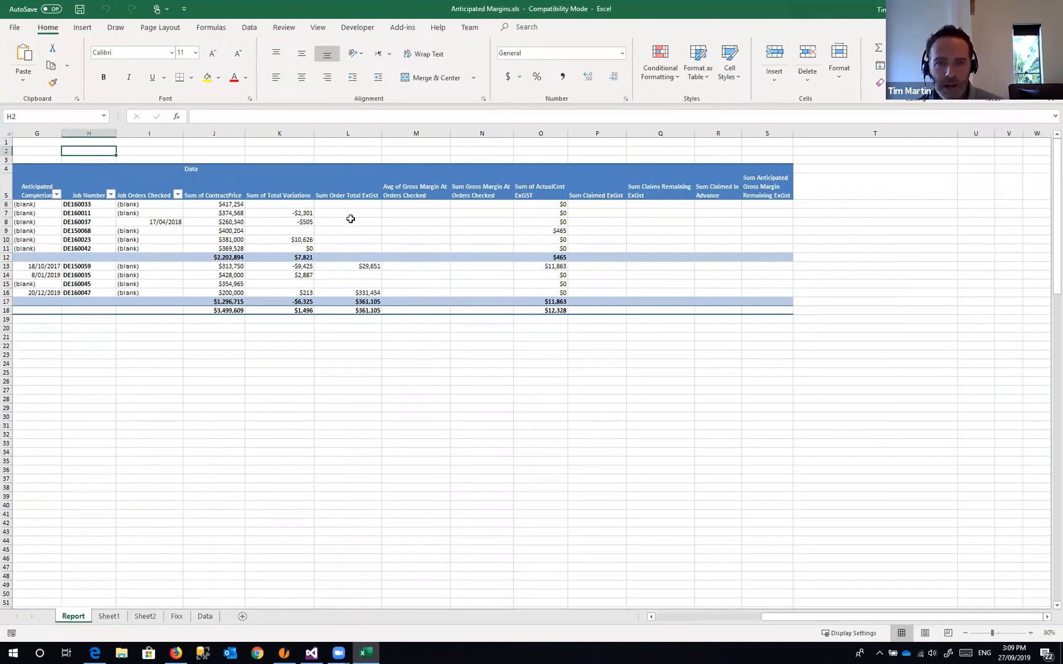
- Examine the gross margin at orders checked and actual cost columns, and close the Anticipated Margins workbook without saving
{"action": "left_click", "coordinate": [400, 207]}
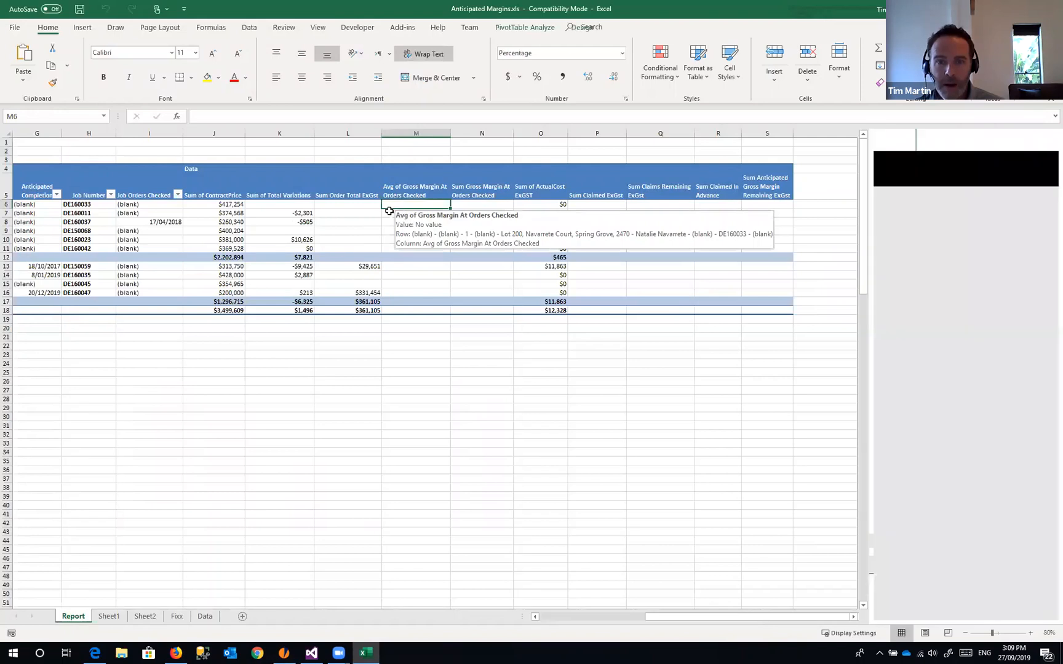
{"action": "left_click_drag", "start_coordinate": [408, 207], "coordinate": [410, 250]}
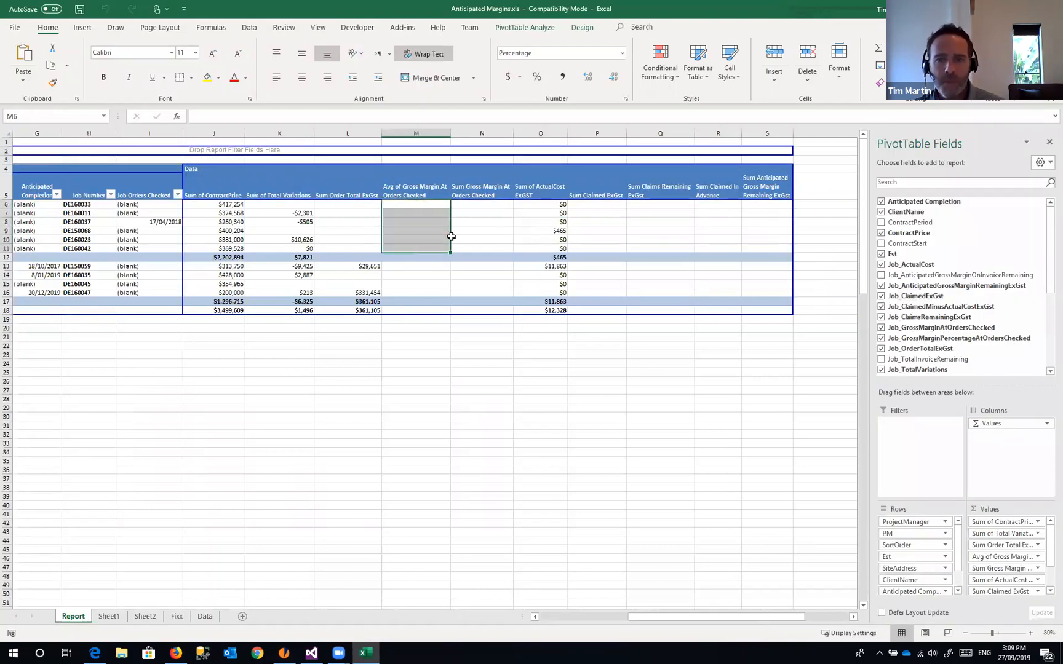
{"action": "left_click", "coordinate": [481, 231]}
{"action": "left_click_drag", "start_coordinate": [554, 206], "coordinate": [557, 248]}
{"action": "left_click", "coordinate": [559, 238]}
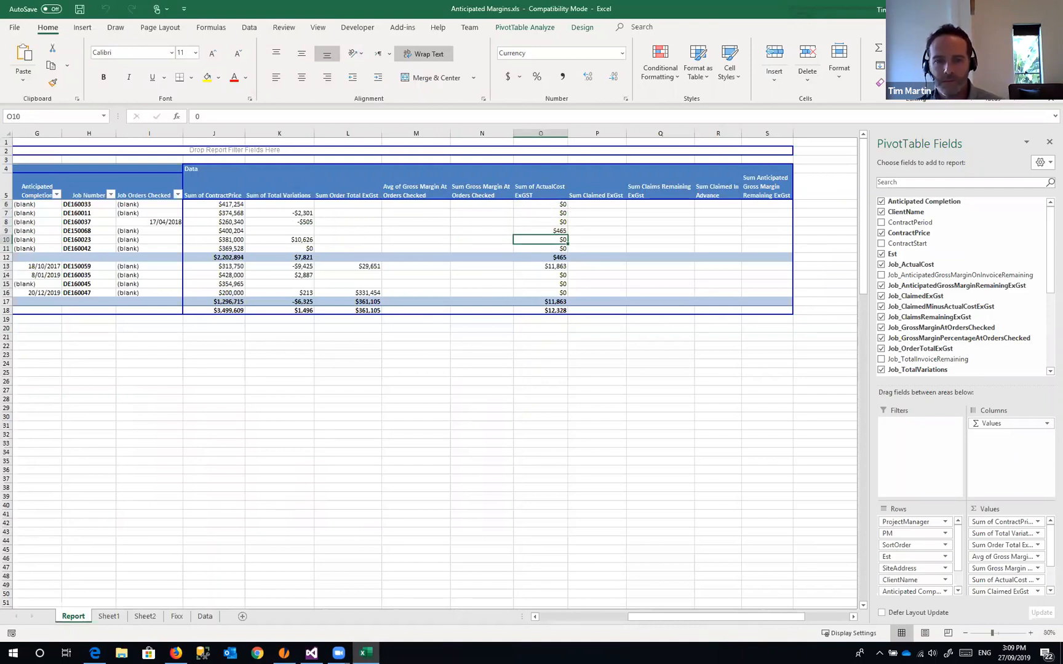
{"action": "left_click", "coordinate": [1050, 9]}
{"action": "left_click", "coordinate": [532, 338]}
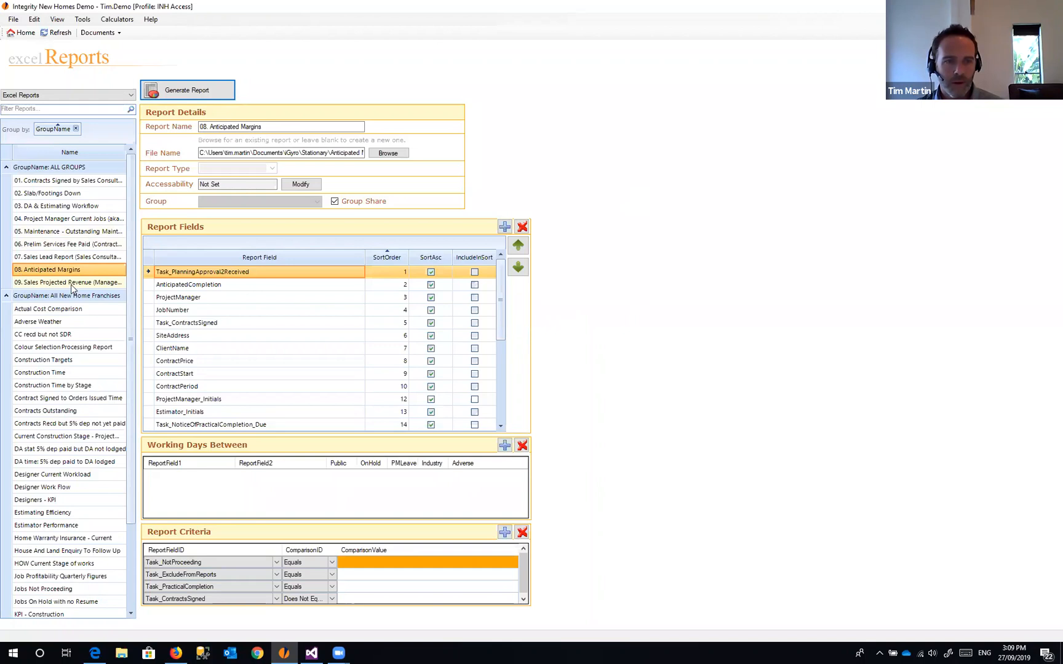
- Generate the 09. Sales Projected Revenue (Management) report in Excel and maximize the workbook window
{"action": "left_click", "coordinate": [71, 284]}
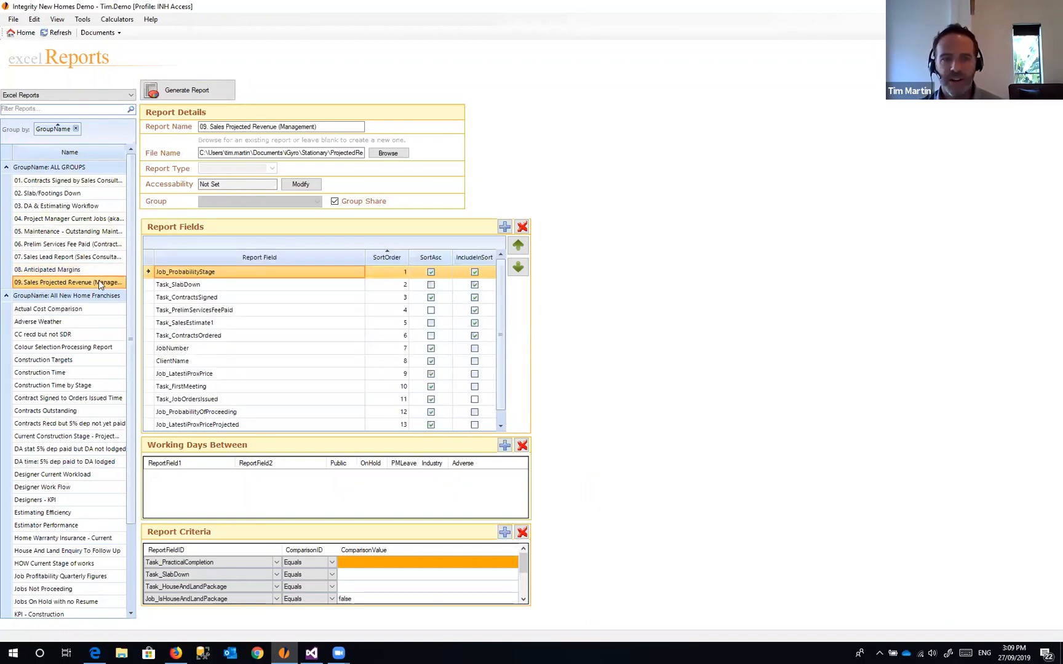
{"action": "left_click", "coordinate": [191, 93]}
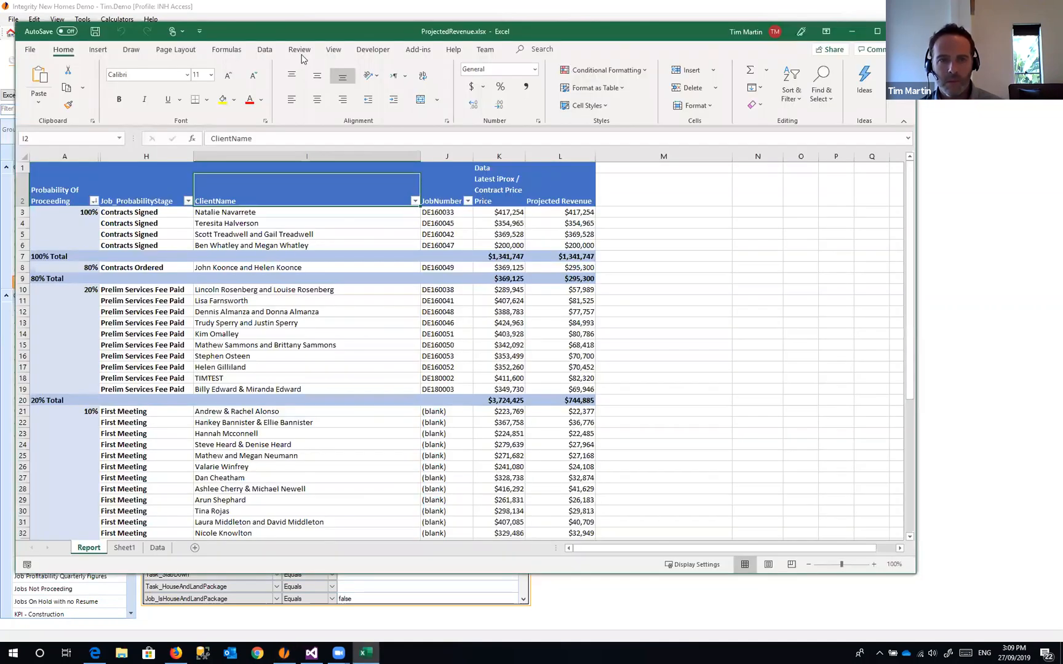
{"action": "double_click", "coordinate": [287, 34]}
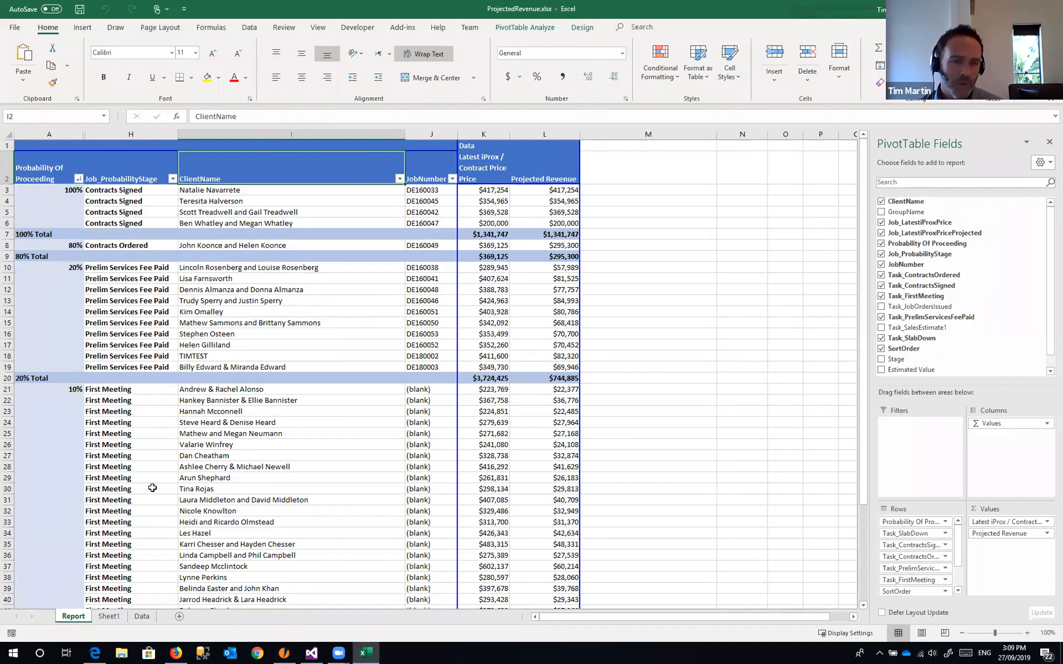
- Examine the probability stages and their Probability Of Proceeding percentages, focusing on the First Meeting group
{"action": "left_click", "coordinate": [127, 462]}
{"action": "left_click", "coordinate": [132, 195]}
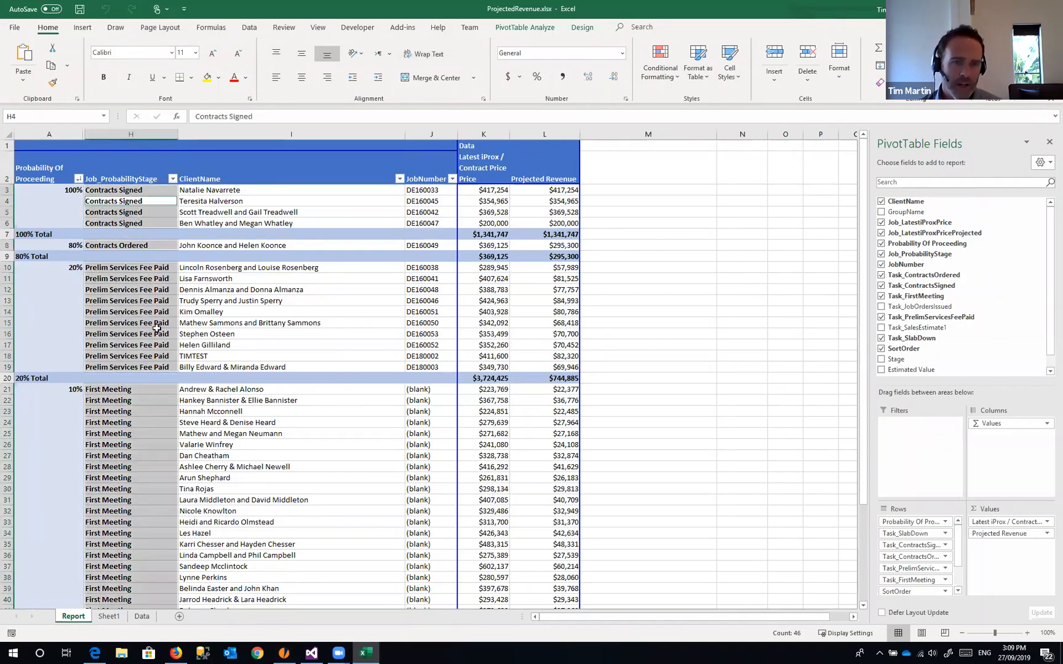
{"action": "left_click", "coordinate": [63, 391]}
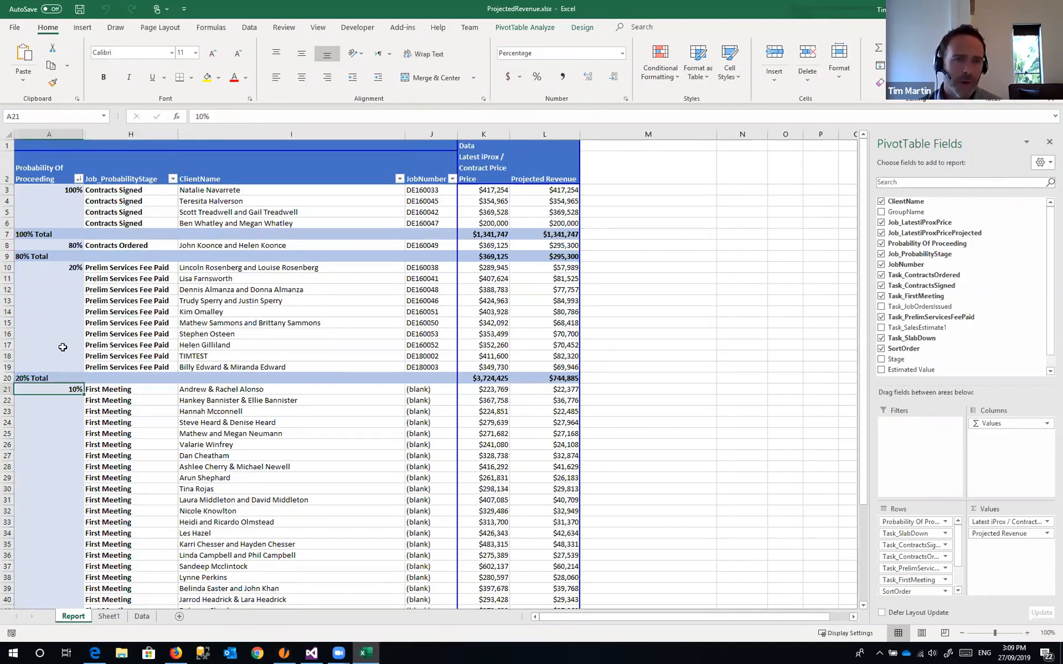
{"action": "left_click", "coordinate": [63, 347]}
{"action": "left_click", "coordinate": [77, 246]}
{"action": "left_click", "coordinate": [72, 213]}
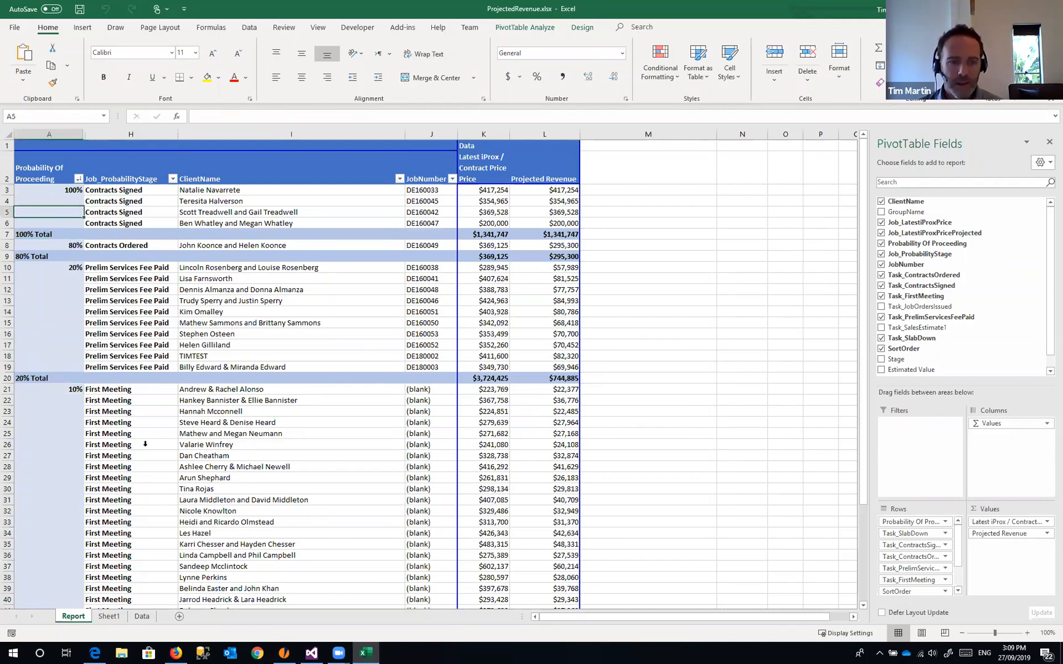
{"action": "left_click", "coordinate": [146, 443]}
{"action": "left_click", "coordinate": [100, 391]}
{"action": "left_click", "coordinate": [121, 430]}
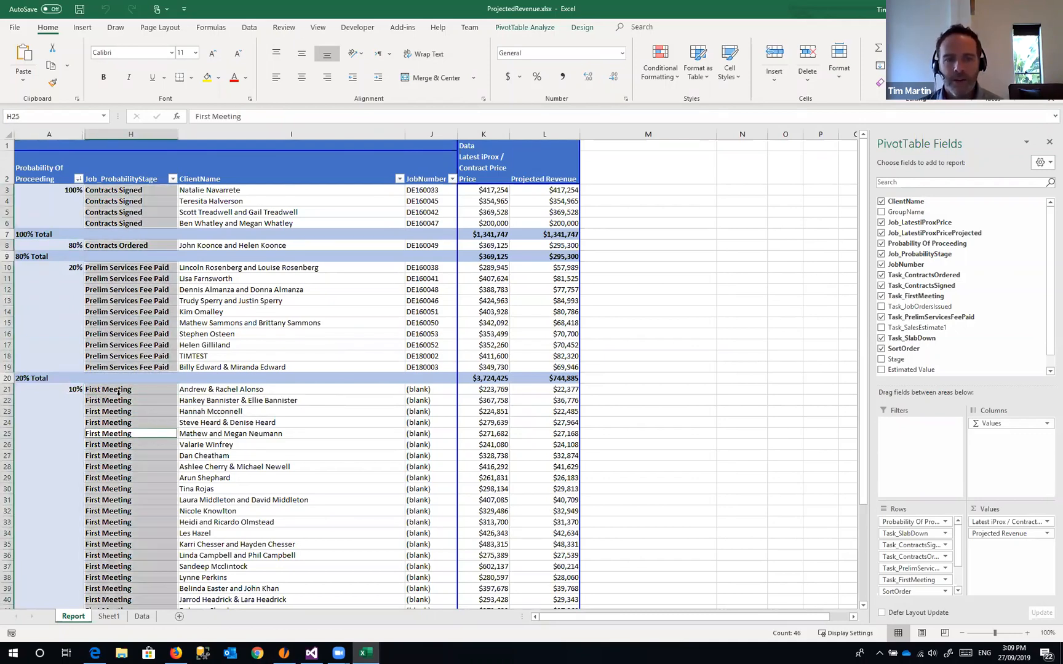
{"action": "left_click_drag", "start_coordinate": [118, 395], "coordinate": [120, 444]}
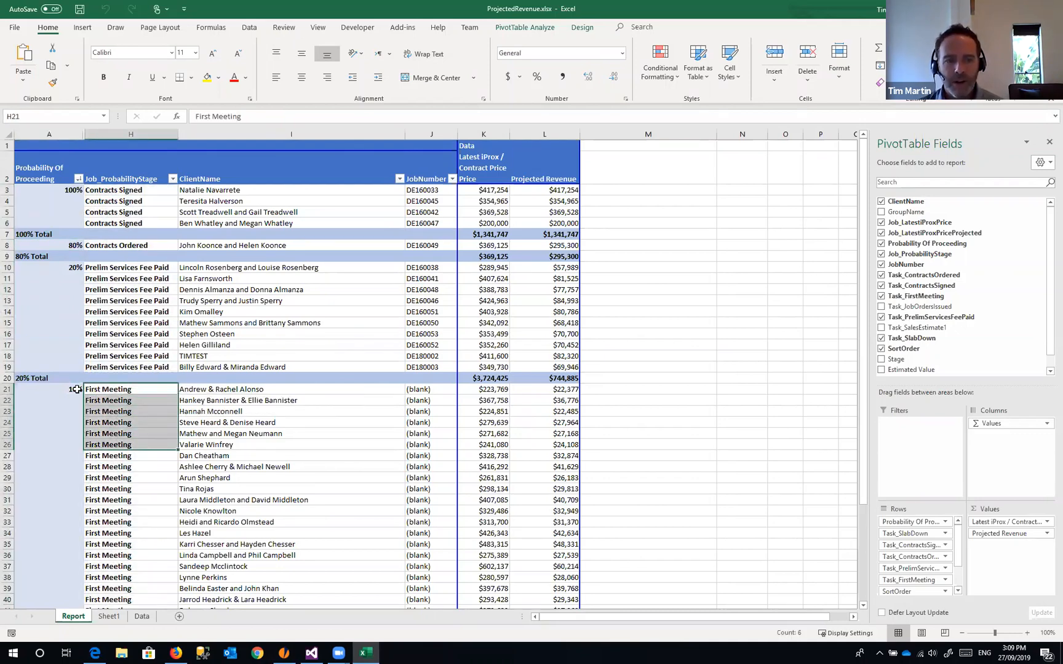
{"action": "left_click", "coordinate": [78, 392]}
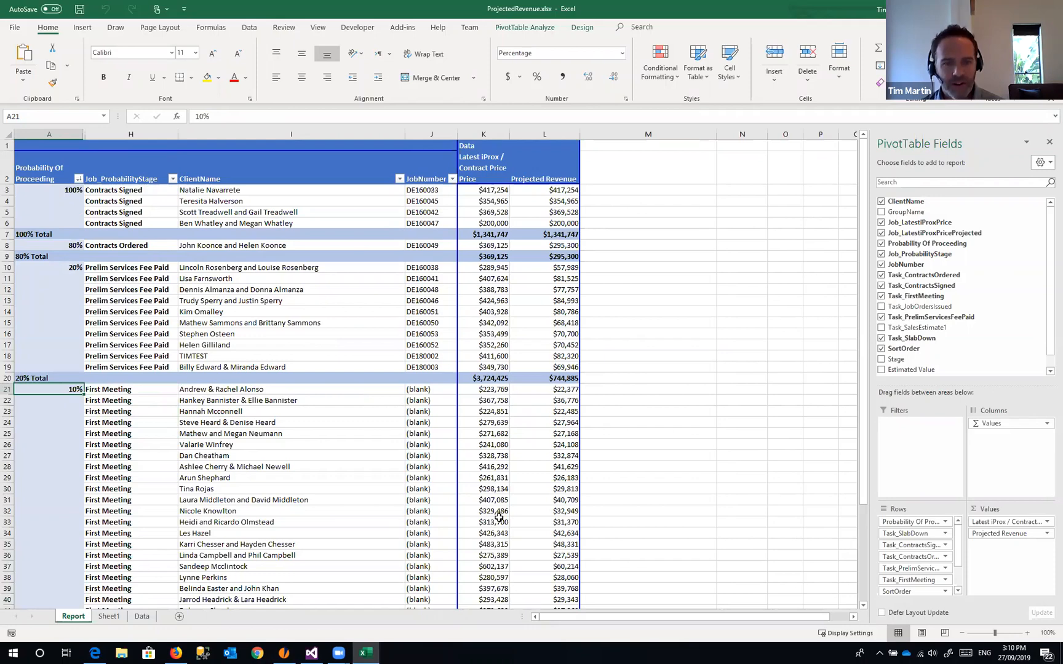
- Examine the grand totals of Projected Revenue and Latest iProx / Contract Price in the pivot table
{"action": "scroll", "coordinate": [498, 519], "scroll_direction": "down", "scroll_amount": 2}
{"action": "scroll", "coordinate": [501, 516], "scroll_direction": "down", "scroll_amount": 4}
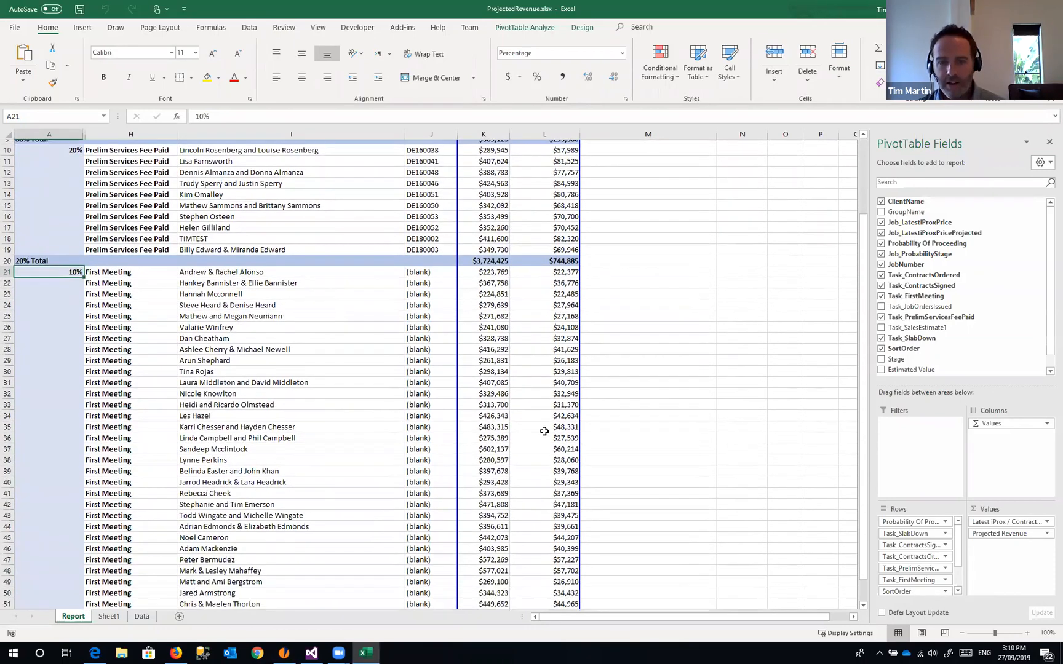
{"action": "left_click", "coordinate": [555, 523]}
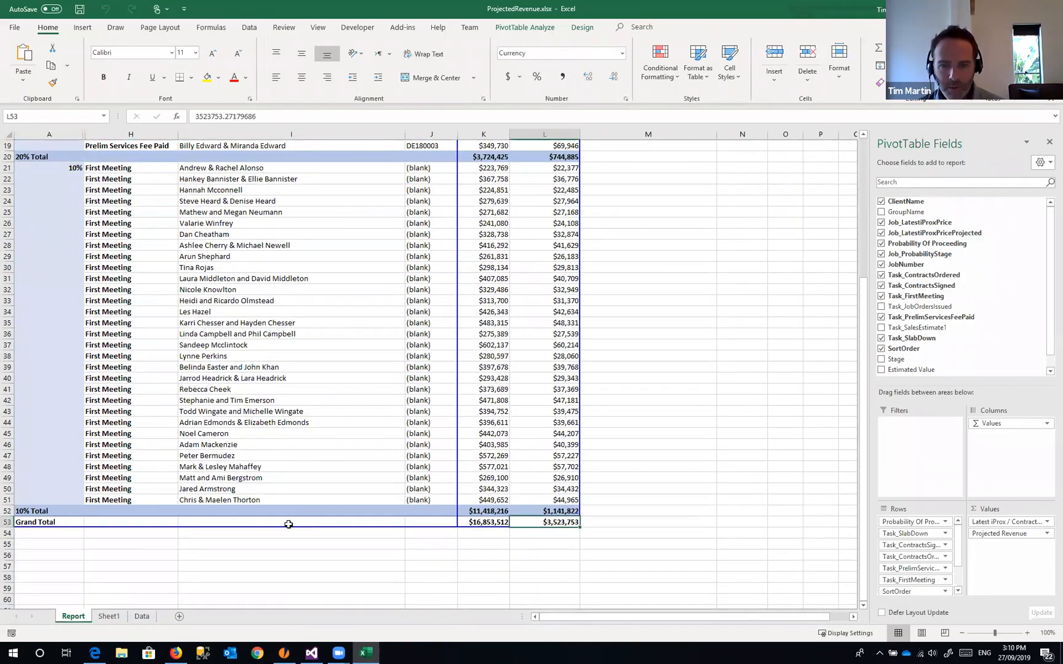
{"action": "left_click", "coordinate": [495, 522]}
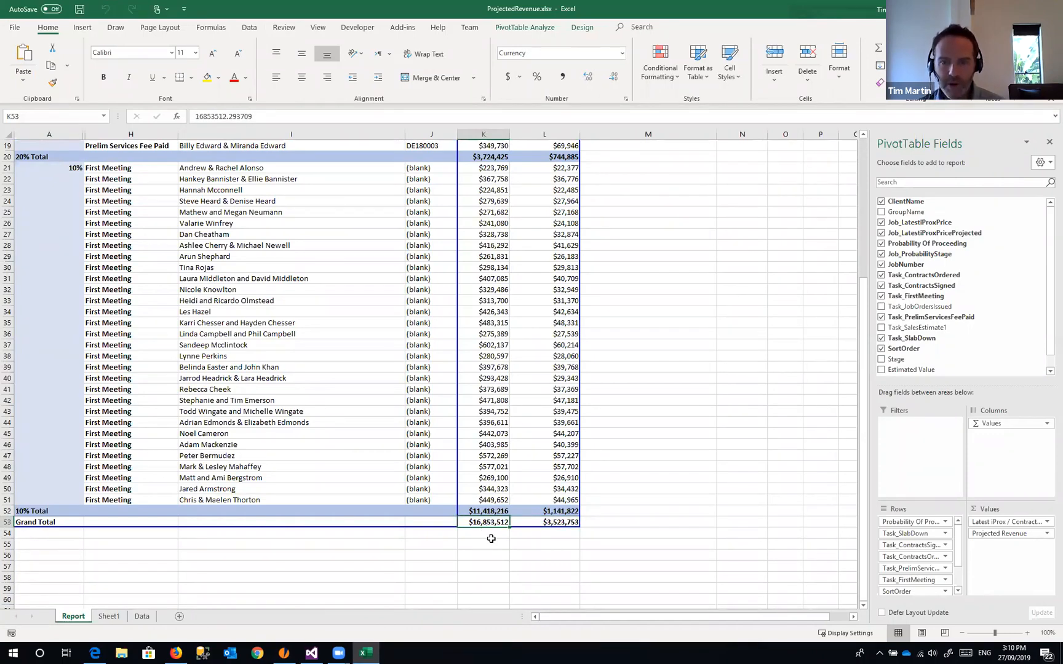
{"action": "scroll", "coordinate": [490, 520], "scroll_direction": "up", "scroll_amount": 5}
{"action": "scroll", "coordinate": [491, 520], "scroll_direction": "up", "scroll_amount": 1}
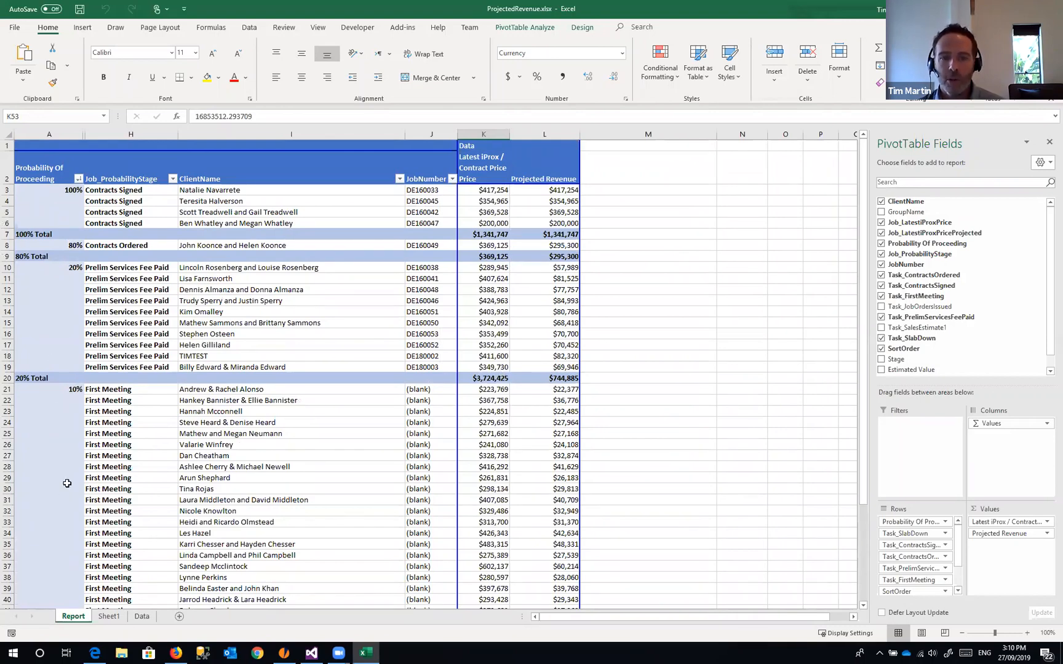
- Compare the Probability Of Proceeding for the Prelim Services Fee Paid, Contracts Ordered and Contracts Signed stages
{"action": "left_click", "coordinate": [118, 295]}
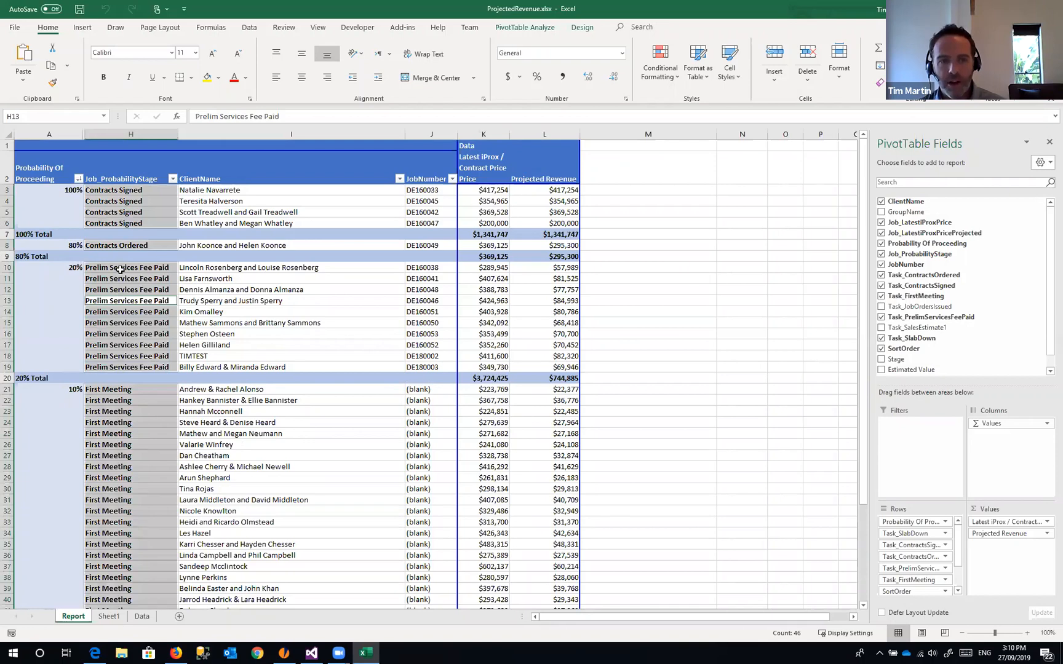
{"action": "left_click", "coordinate": [60, 271]}
{"action": "left_click", "coordinate": [108, 267]}
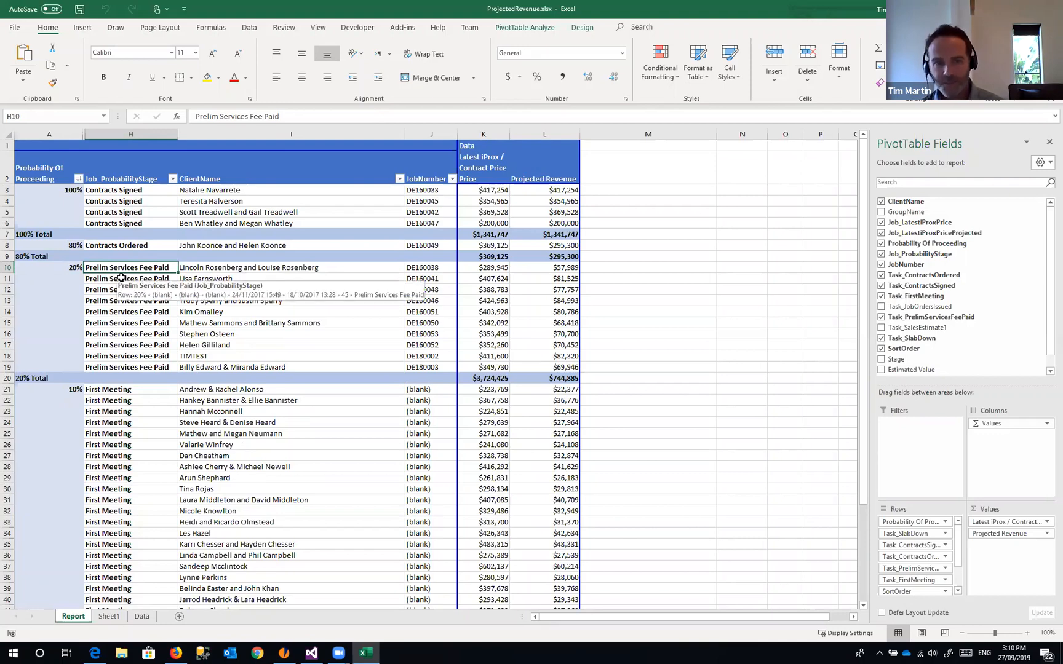
{"action": "left_click", "coordinate": [130, 246]}
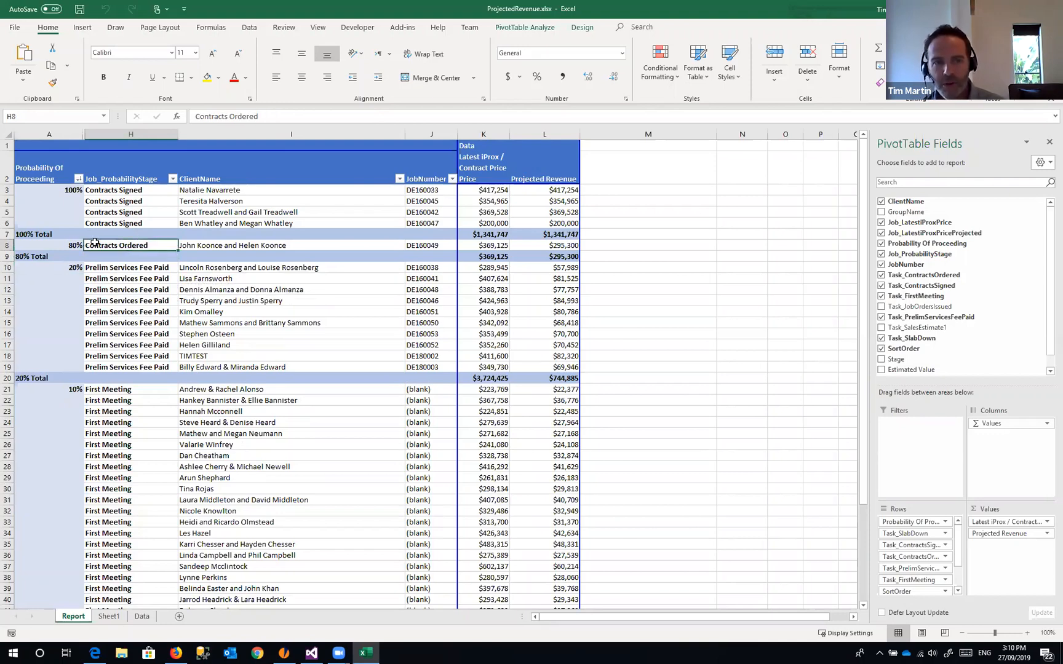
{"action": "left_click", "coordinate": [66, 246]}
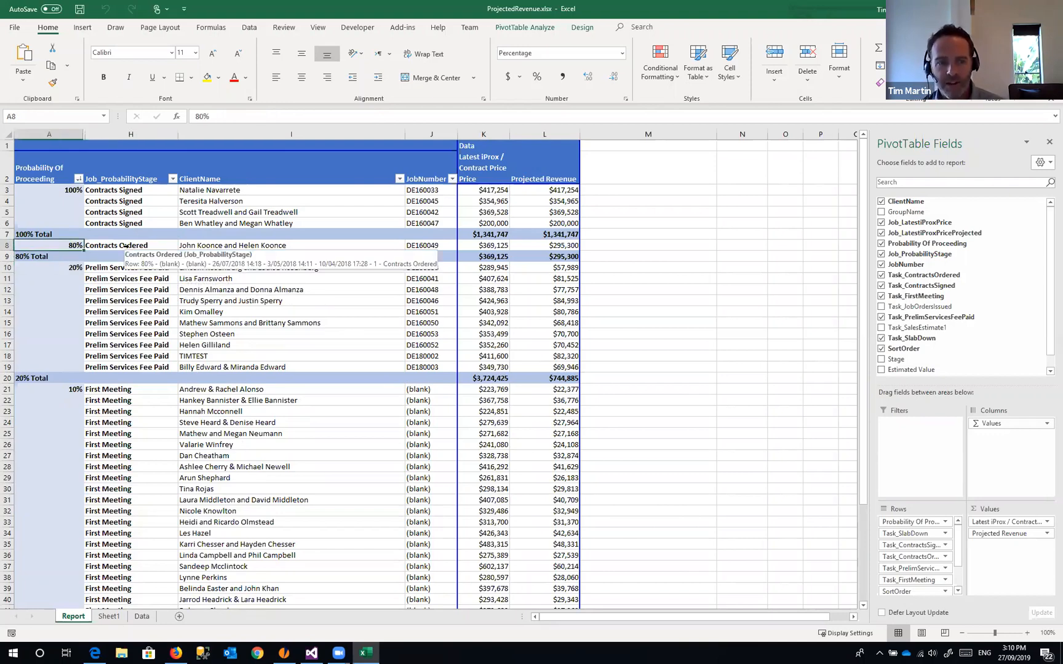
{"action": "left_click", "coordinate": [64, 269]}
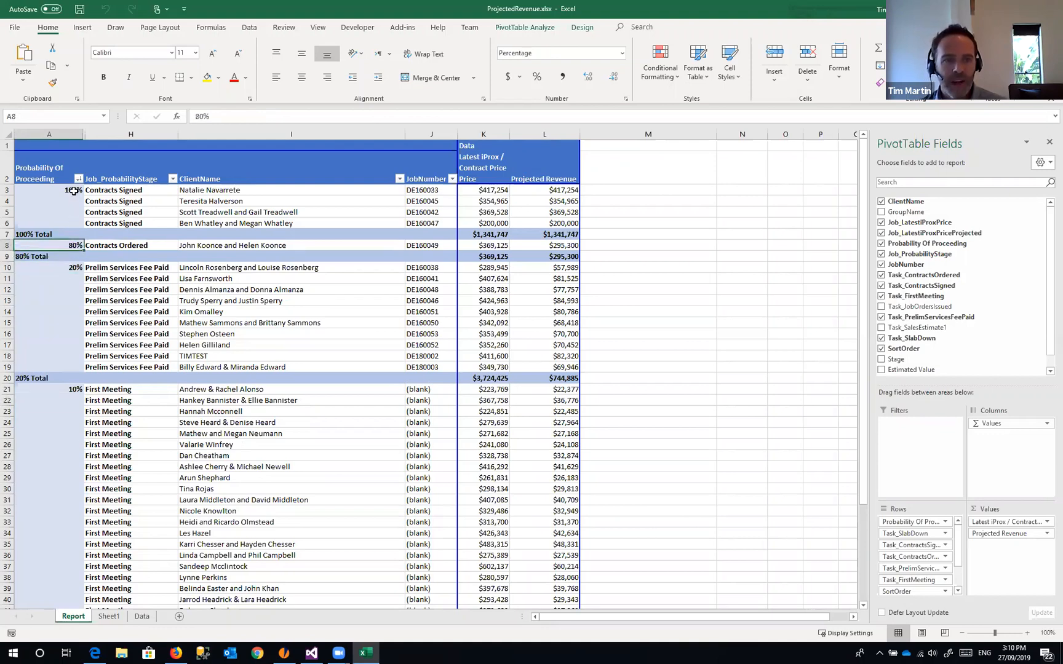
{"action": "left_click", "coordinate": [73, 192]}
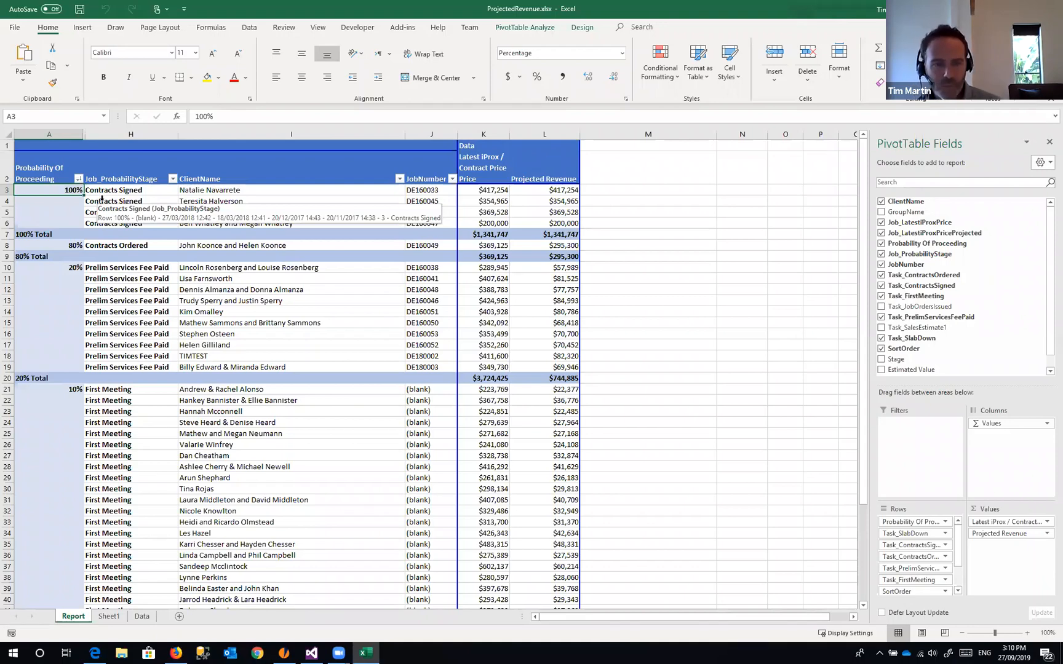
- Examine the Probability Of Proceeding for the Prelim Services Fee Paid jobs in the projected revenue pivot table
{"action": "left_click", "coordinate": [102, 268]}
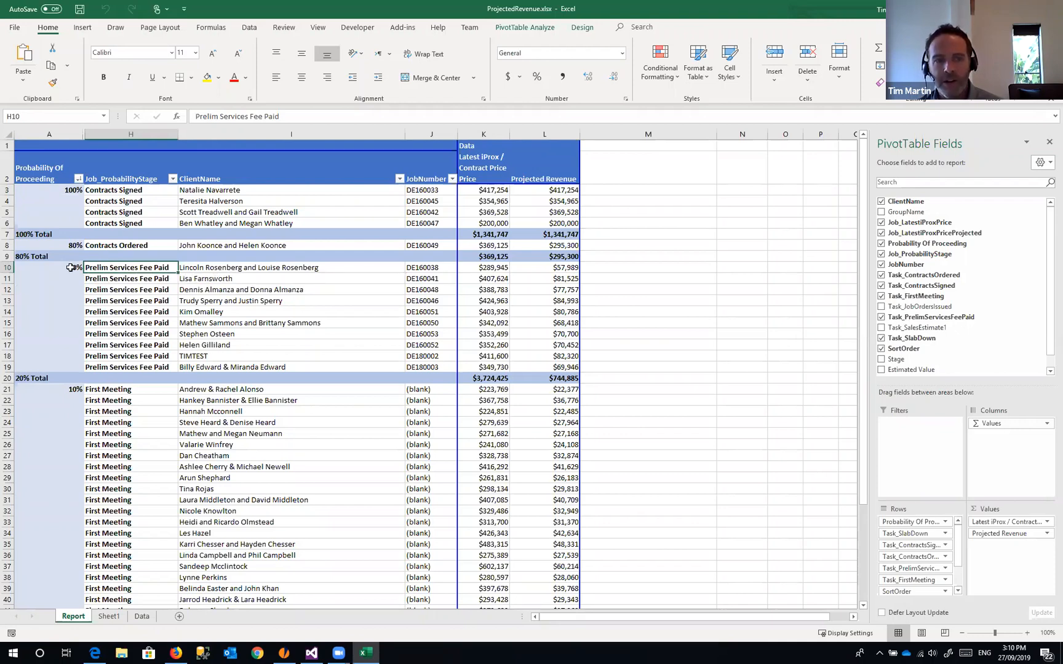
{"action": "left_click_drag", "start_coordinate": [71, 268], "coordinate": [72, 367]}
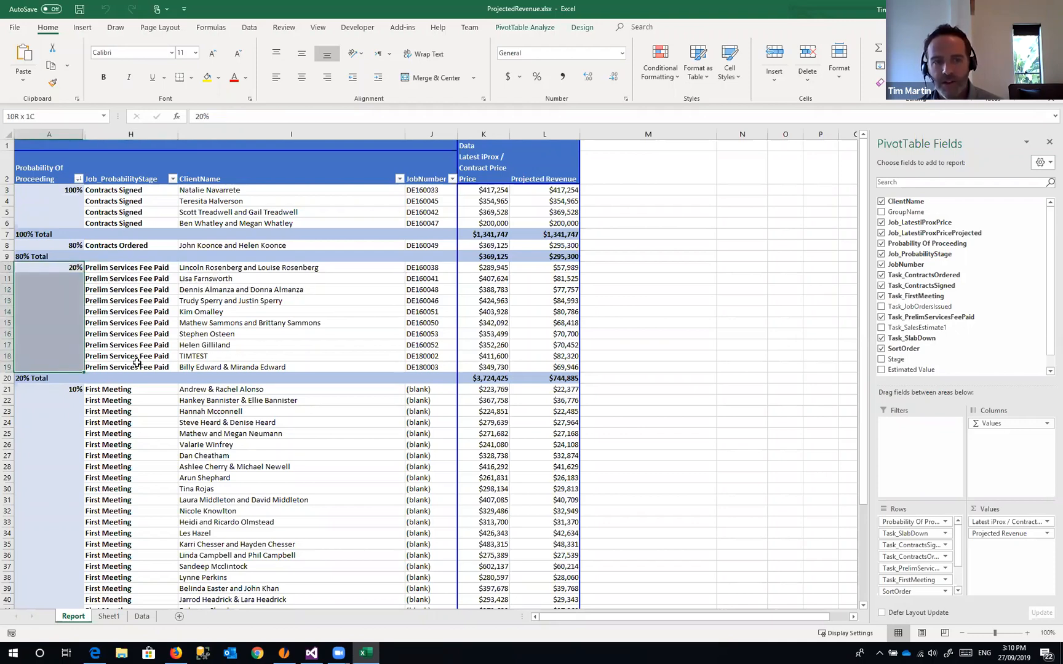
{"action": "left_click_drag", "start_coordinate": [137, 361], "coordinate": [137, 360]}
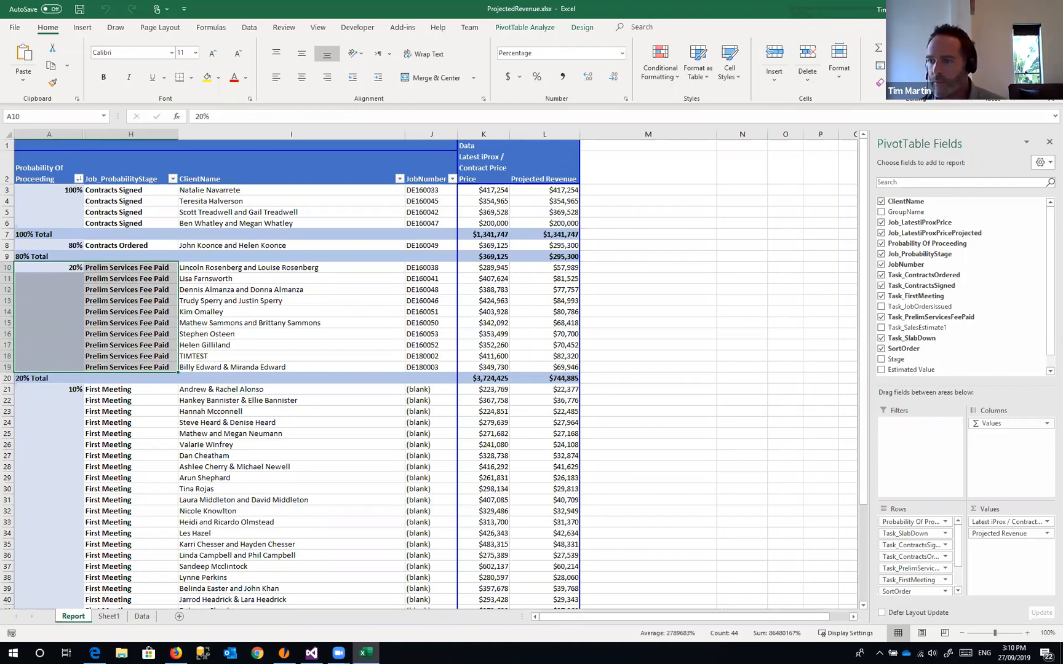
- Switch back to iGyro's Excel Reports and open the 02. Slab/Footings Down report definition
{"action": "left_click", "coordinate": [1000, 9]}
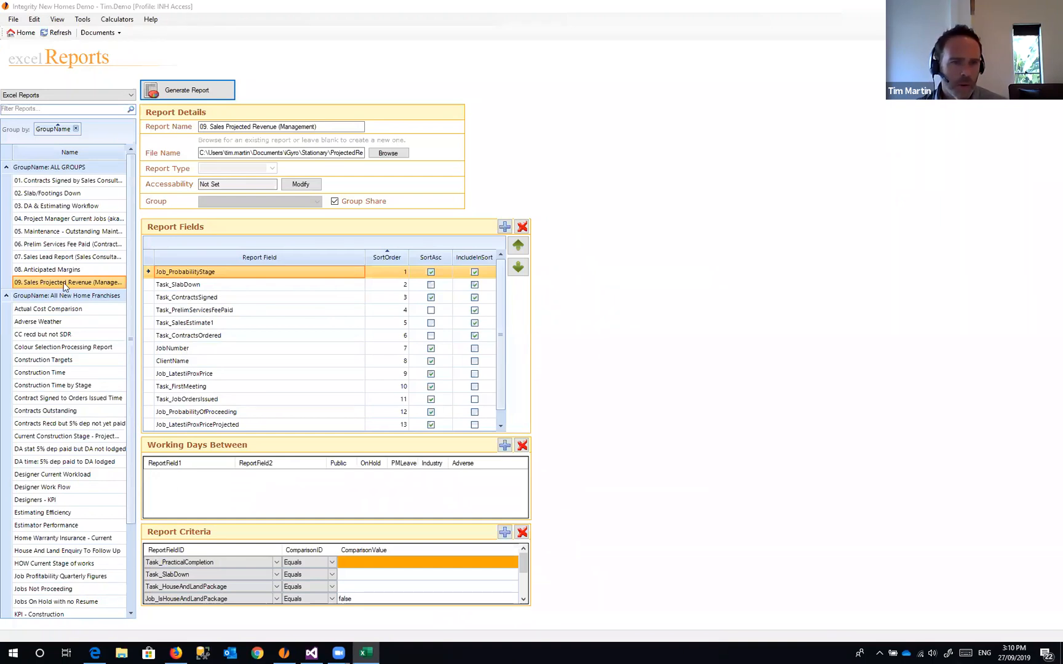
{"action": "left_click", "coordinate": [131, 252]}
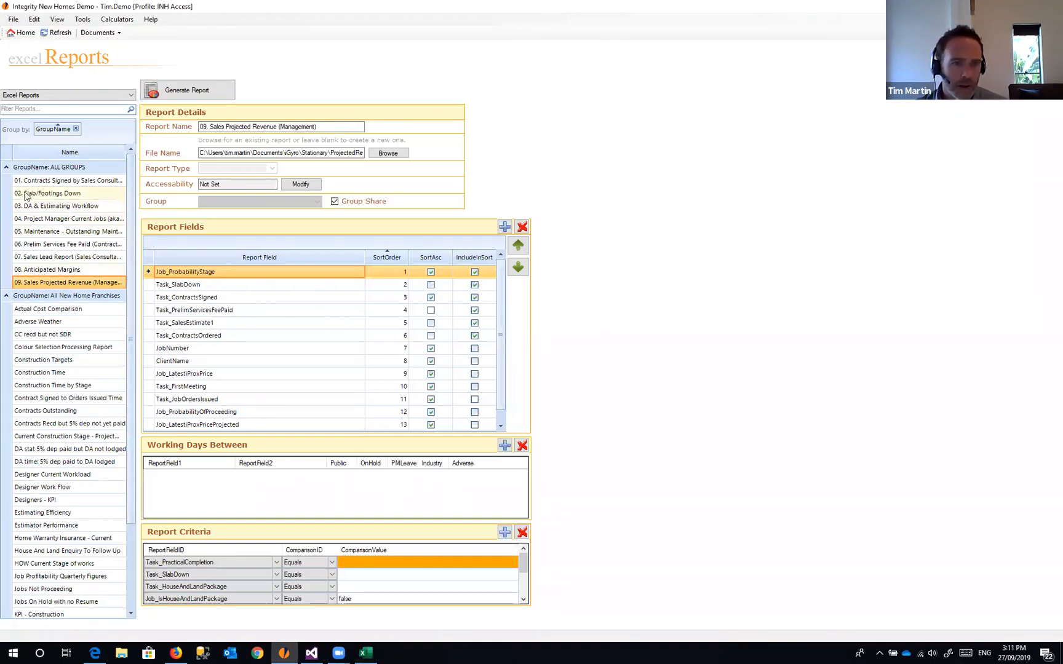
{"action": "left_click", "coordinate": [54, 197]}
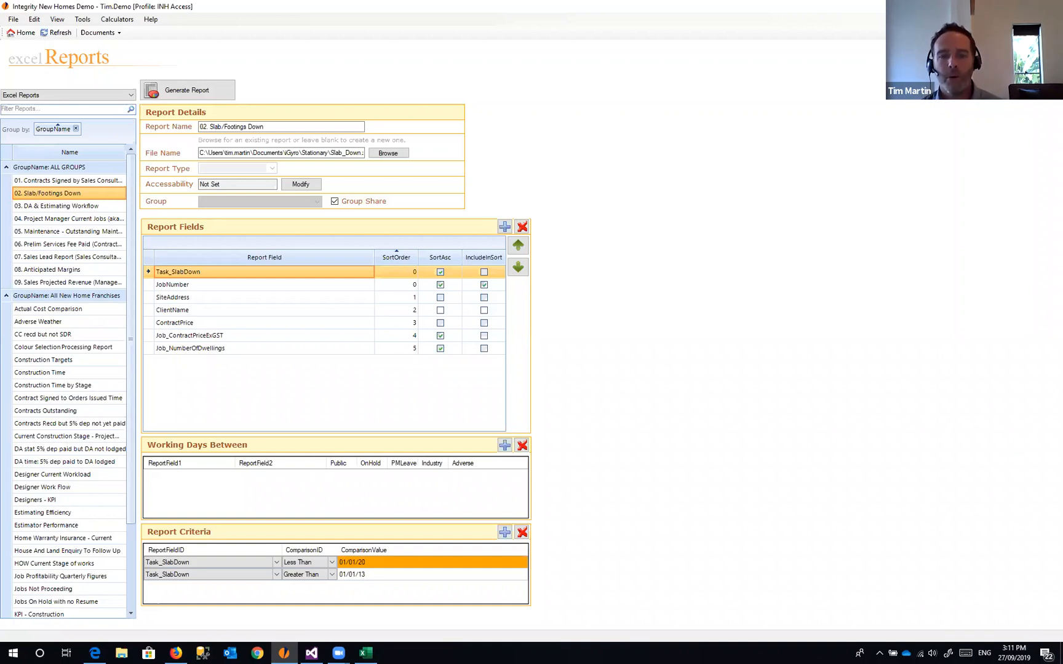
- Add Task_ContractsSigned as a new report field in the Slab/Footings Down report
{"action": "left_click", "coordinate": [504, 226]}
{"action": "left_click", "coordinate": [192, 362]}
{"action": "left_click", "coordinate": [249, 364]}
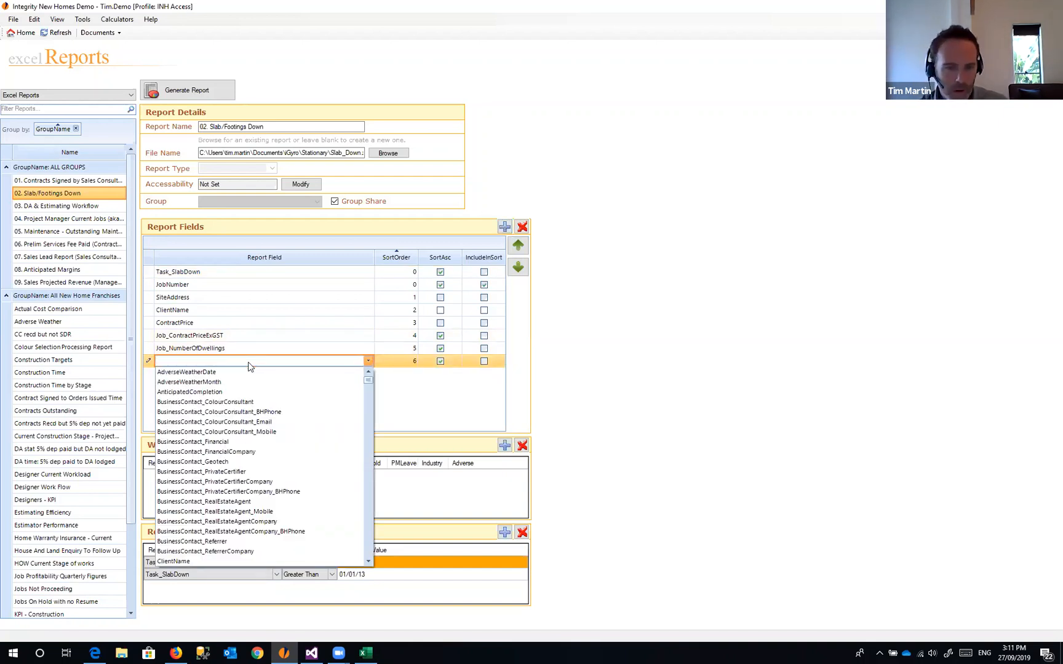
{"action": "type", "text": "task_cont"}
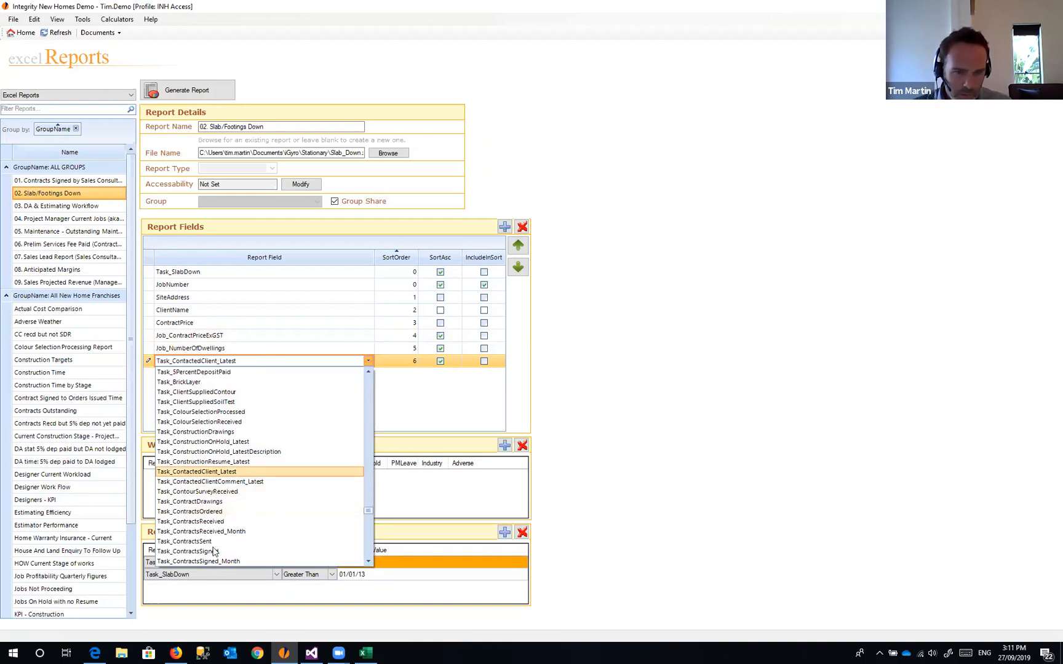
{"action": "left_click", "coordinate": [192, 552]}
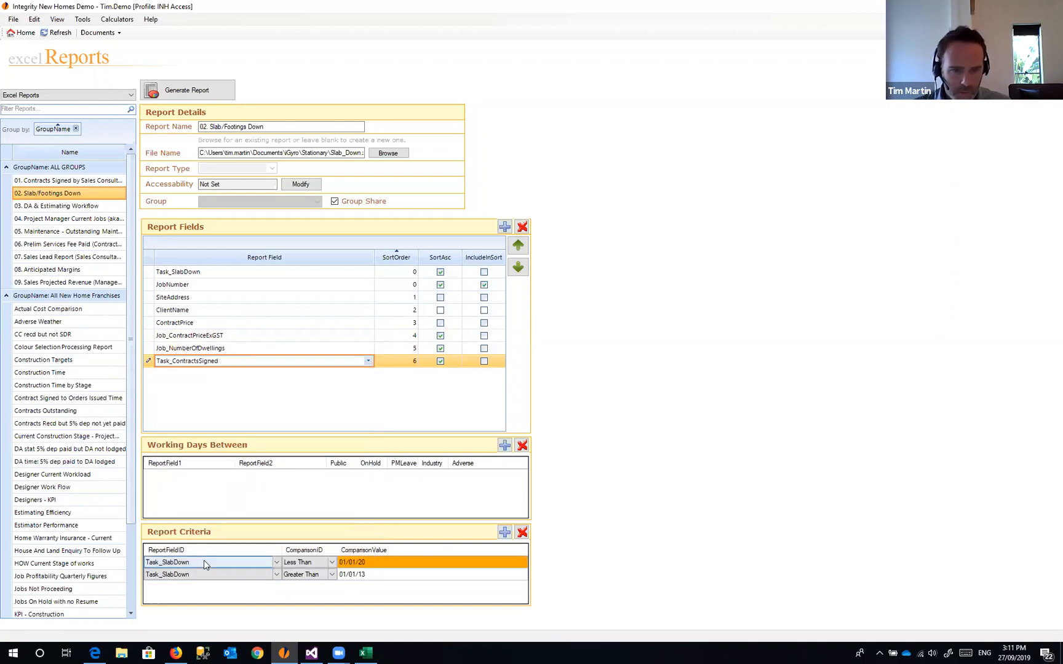
- Change the Task_SlabDown Less Than criterion to Task_PrelimServicesFeePaid Does Not Equal, with an empty comparison value
{"action": "left_click", "coordinate": [277, 563]}
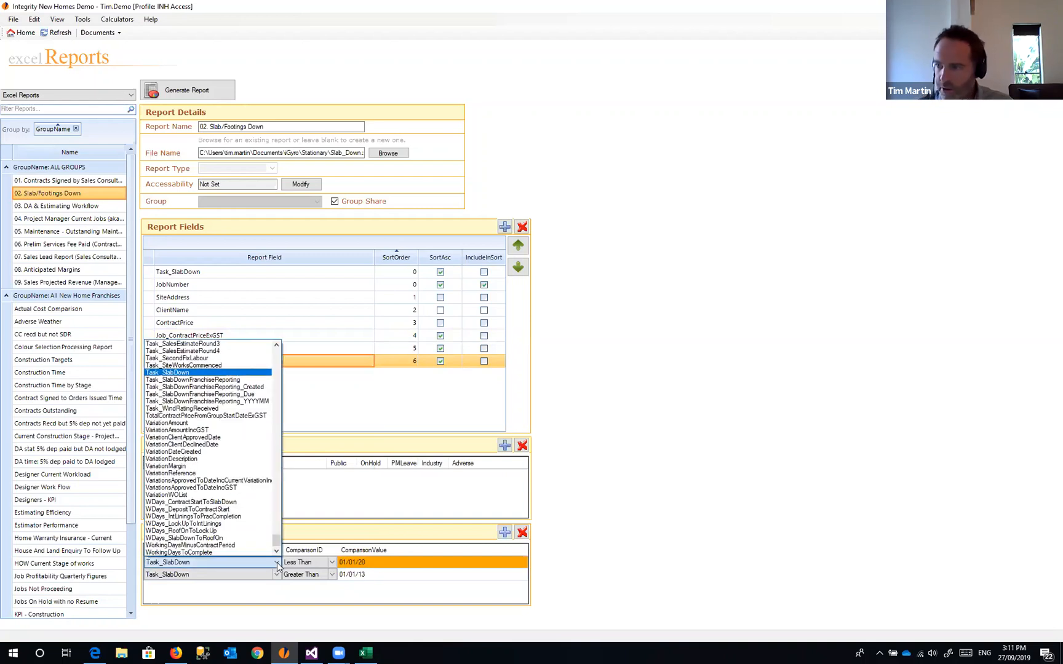
{"action": "key", "text": "t"}
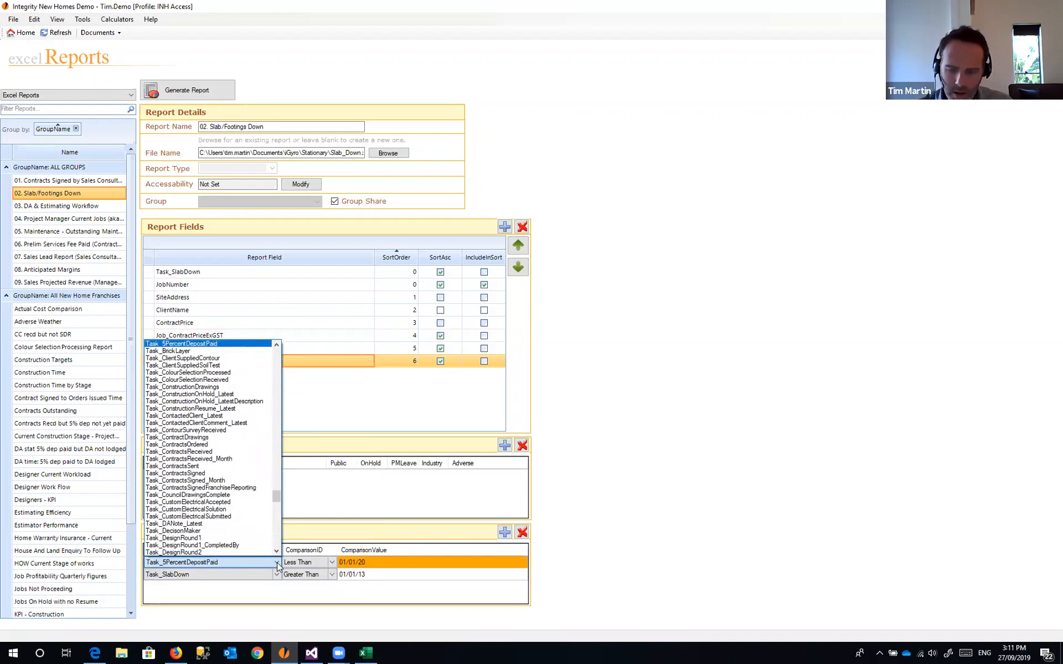
{"action": "key", "text": "p"}
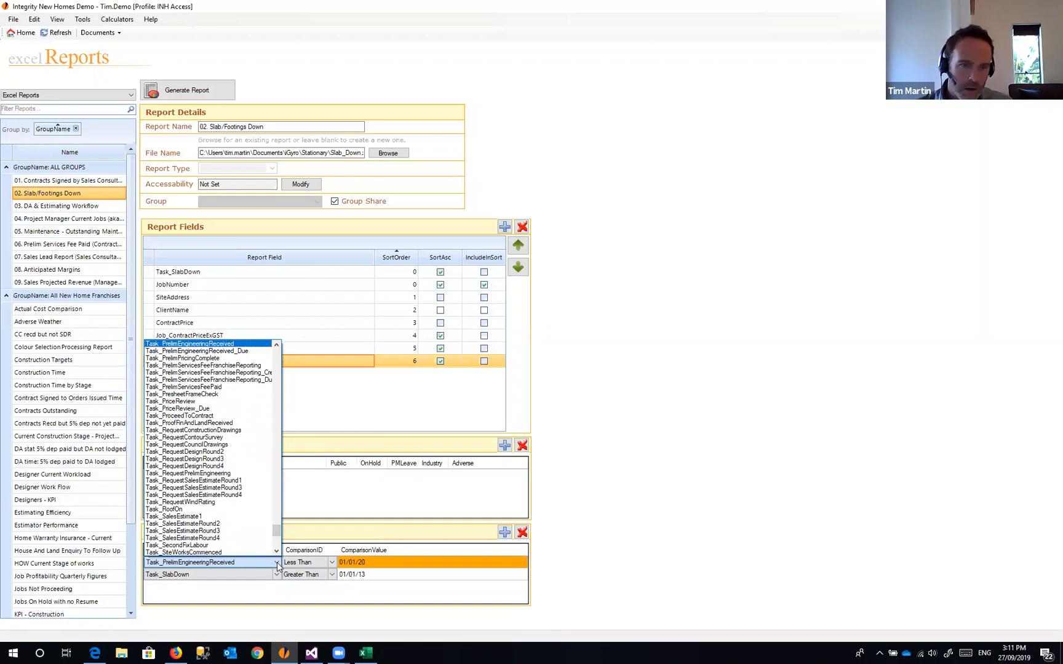
{"action": "scroll", "coordinate": [234, 394], "scroll_direction": "up", "scroll_amount": 1}
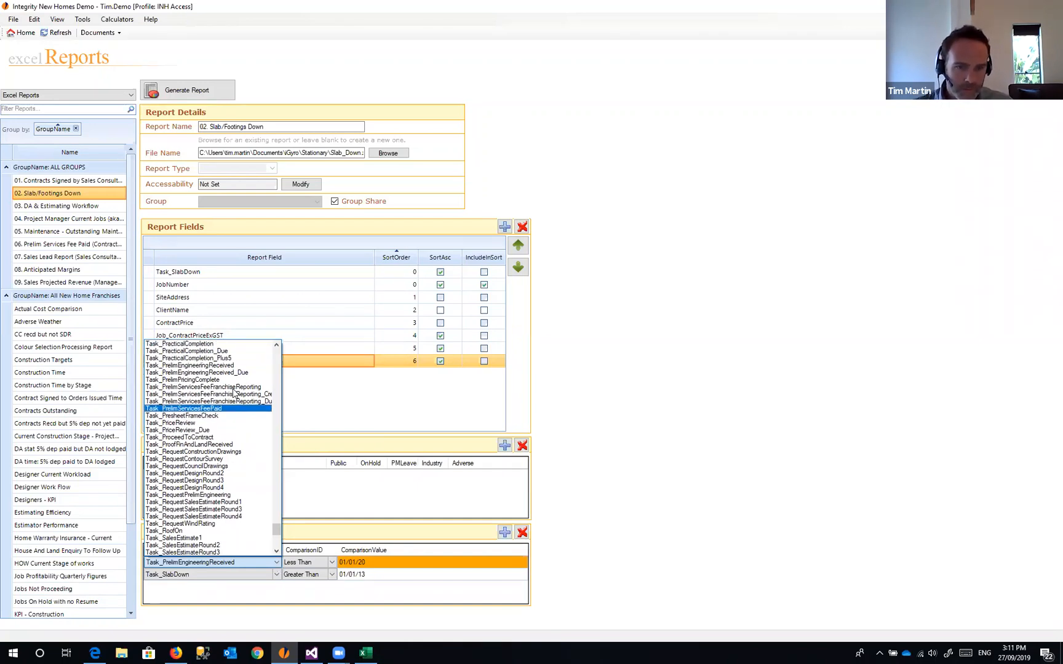
{"action": "left_click", "coordinate": [224, 409]}
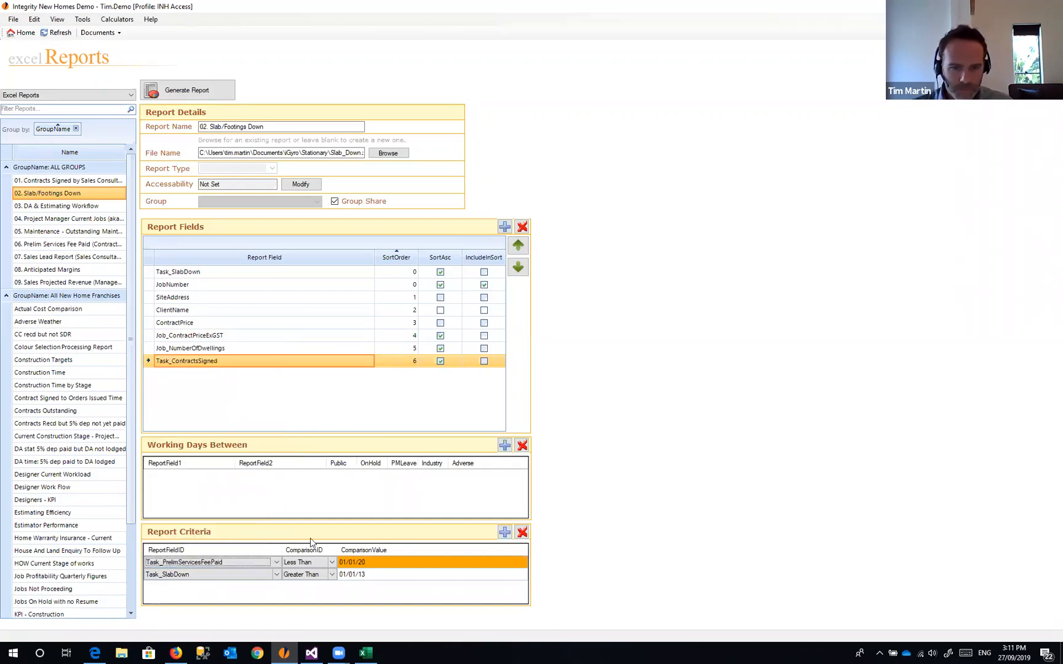
{"action": "left_click", "coordinate": [326, 562]}
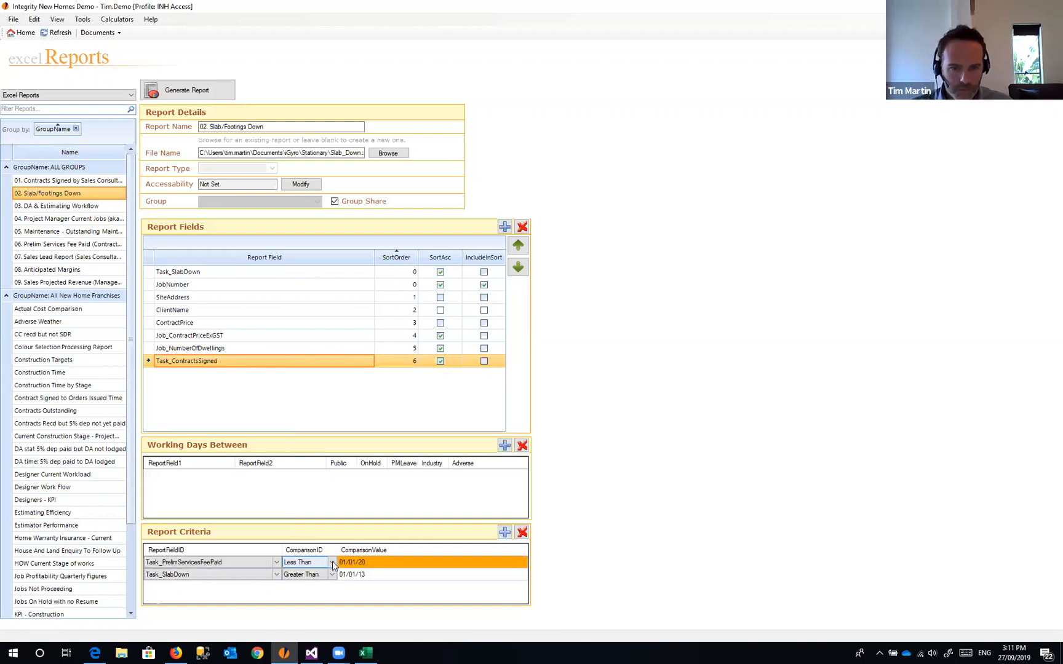
{"action": "left_click", "coordinate": [333, 564]}
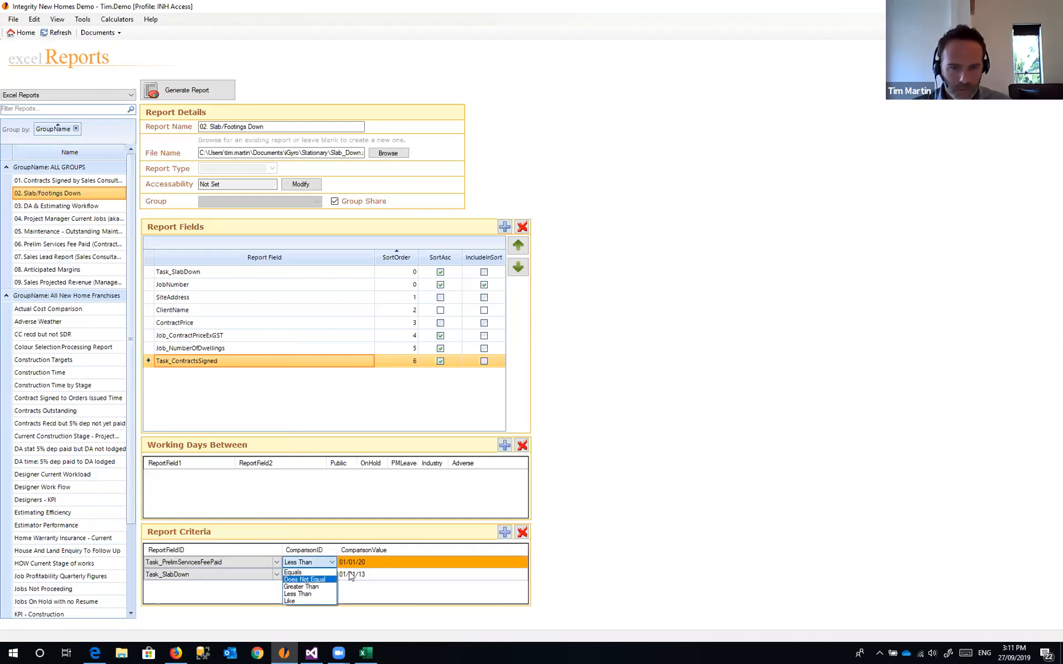
{"action": "left_click", "coordinate": [319, 579]}
{"action": "left_click", "coordinate": [386, 562]}
{"action": "key", "text": "BackSpace"}
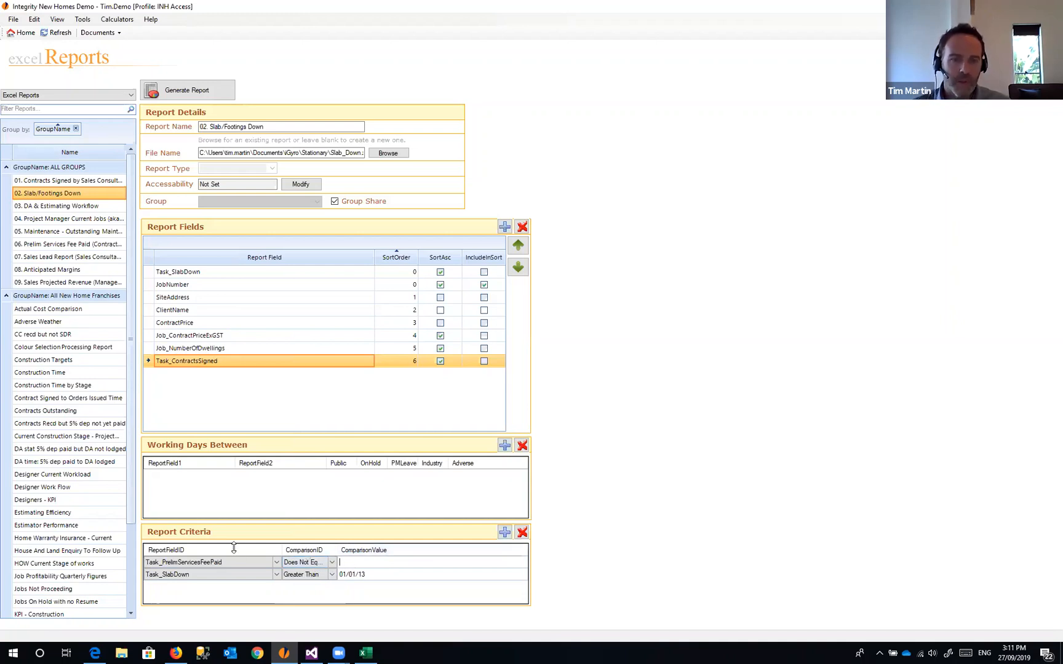
- Delete the Task_SlabDown Greater Than criterion, then generate the report in Excel and maximize its workbook
{"action": "left_click", "coordinate": [225, 564]}
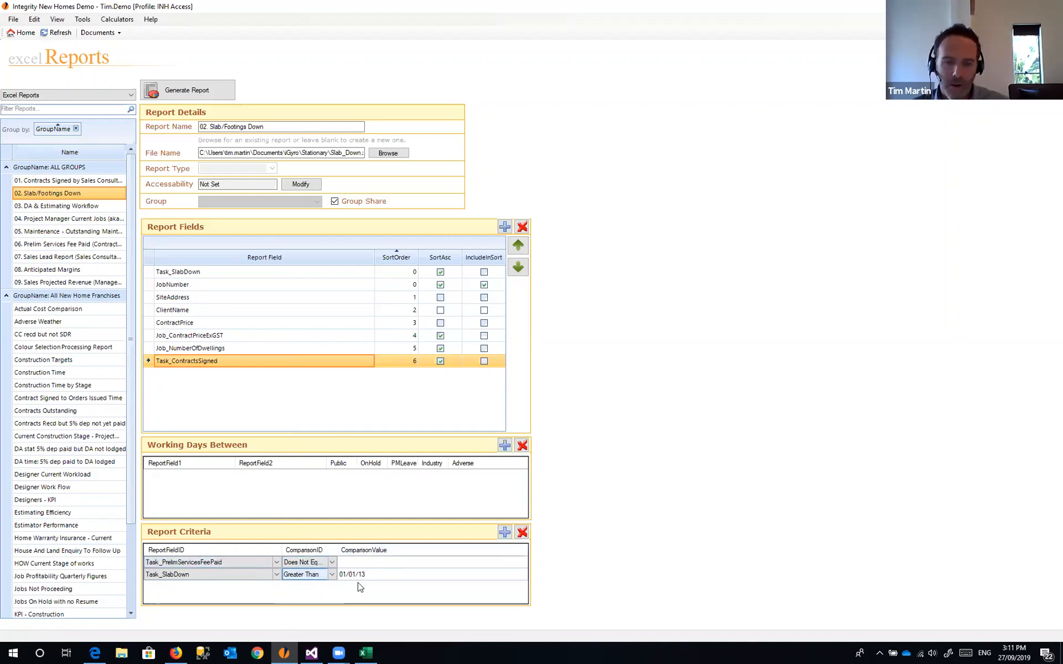
{"action": "left_click", "coordinate": [522, 532]}
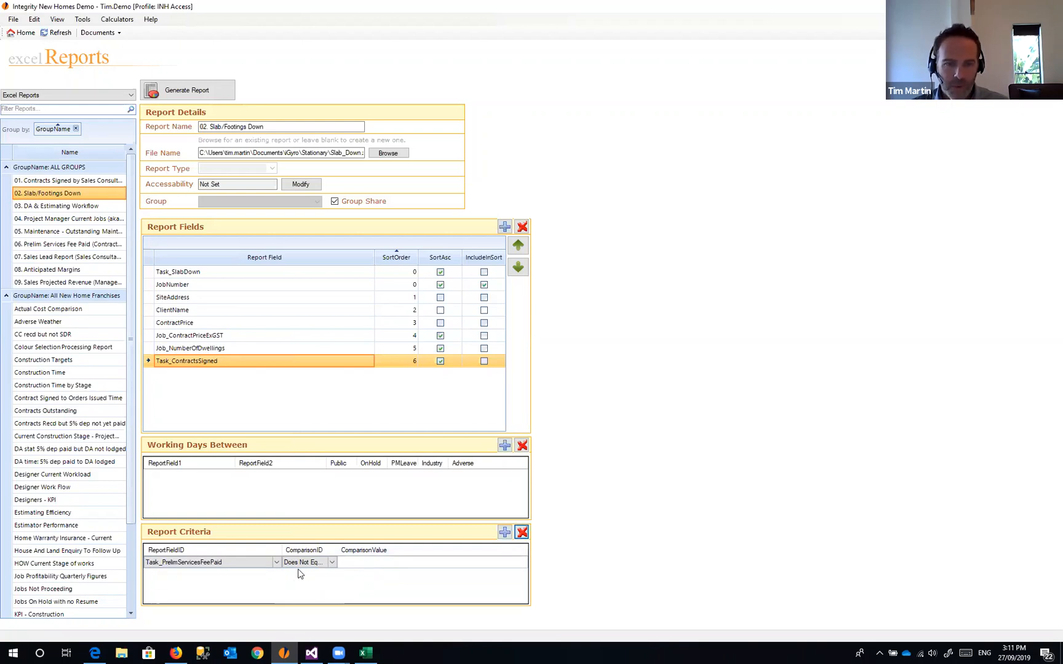
{"action": "left_click", "coordinate": [157, 91]}
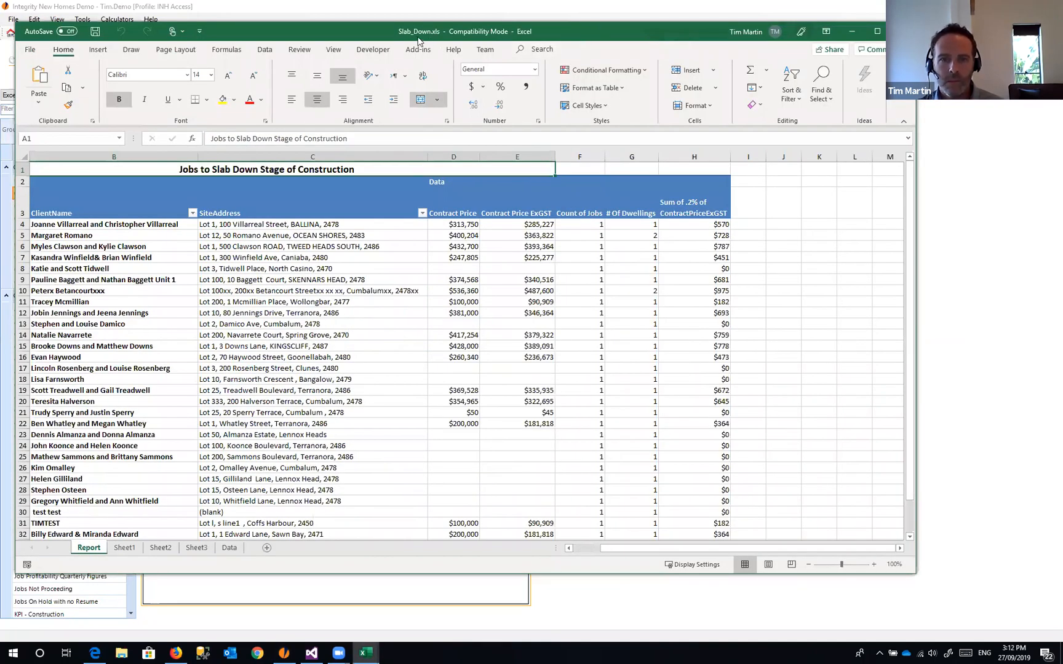
{"action": "double_click", "coordinate": [372, 35]}
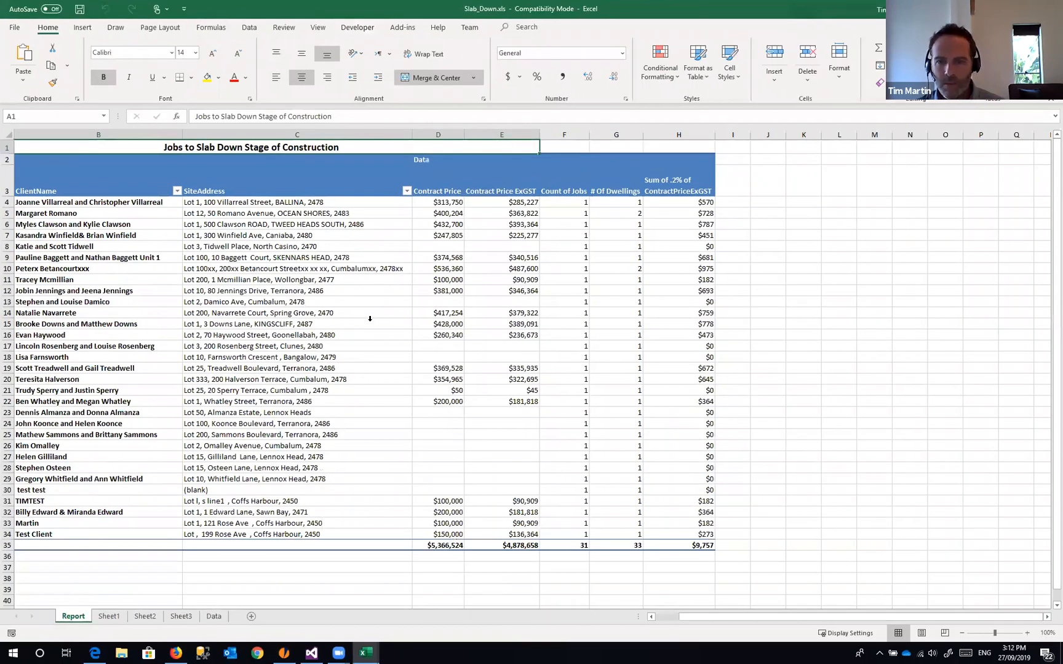
- Add the Task_ContractsSigned field to the pivot table's values as a count
{"action": "left_click", "coordinate": [368, 320]}
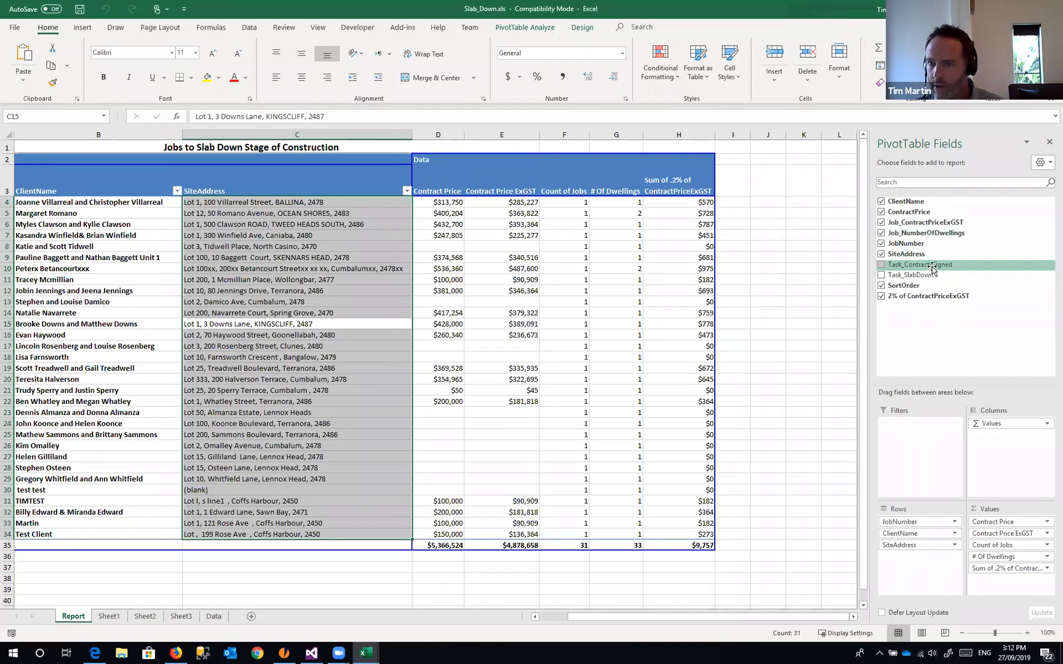
{"action": "left_click_drag", "start_coordinate": [926, 269], "coordinate": [997, 587]}
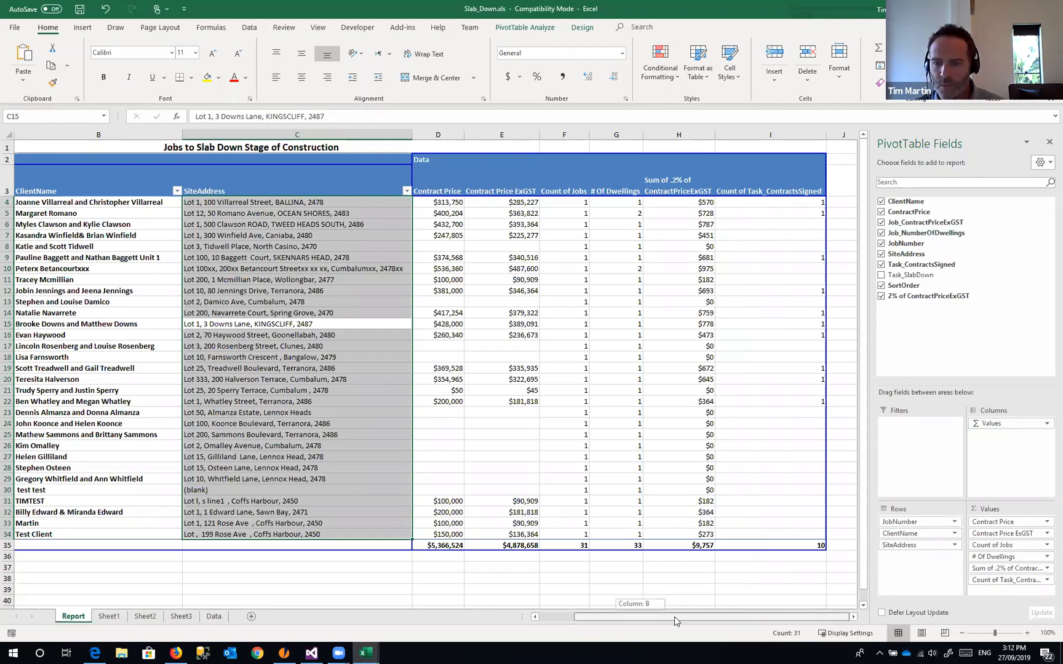
{"action": "left_click", "coordinate": [1045, 580]}
- Examine which jobs are counted in the Count of Task_ContractsSigned column
{"action": "left_click", "coordinate": [803, 214]}
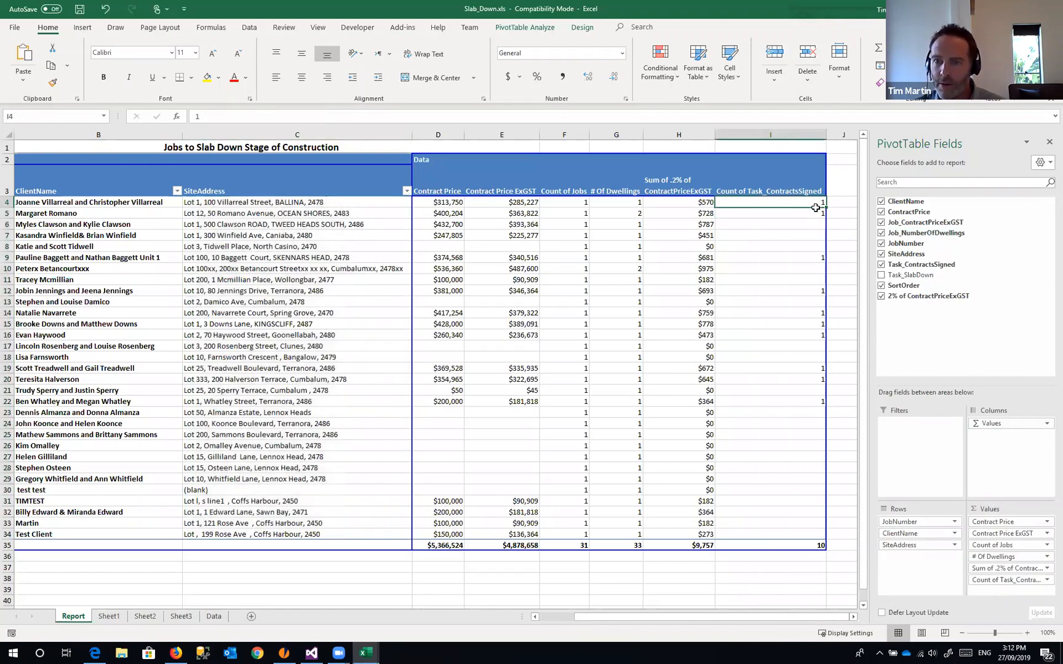
{"action": "left_click", "coordinate": [817, 257]}
{"action": "left_click", "coordinate": [814, 291]}
{"action": "left_click", "coordinate": [815, 312]}
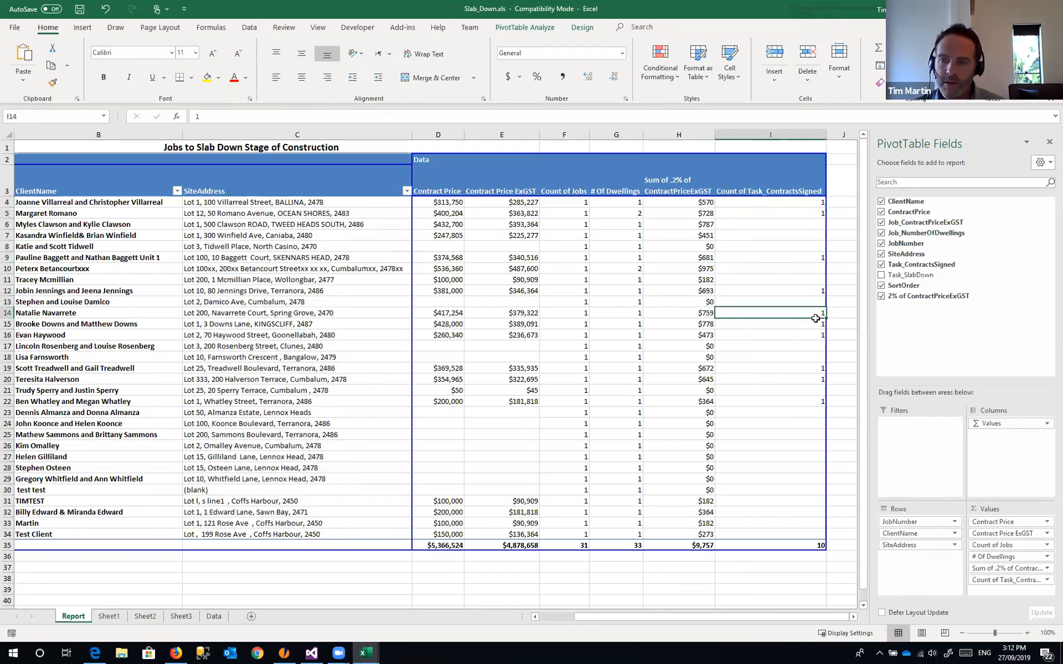
{"action": "left_click", "coordinate": [815, 324]}
{"action": "left_click", "coordinate": [815, 334]}
{"action": "left_click", "coordinate": [815, 368]}
{"action": "left_click", "coordinate": [816, 380]}
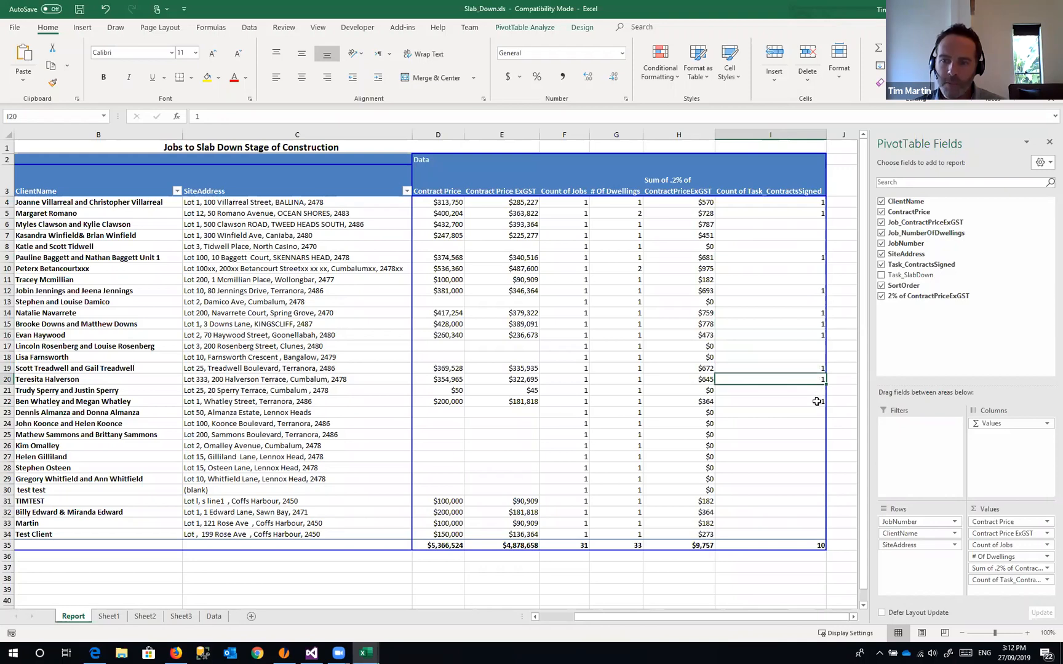
{"action": "left_click", "coordinate": [816, 401]}
- Compare the grand total of Count of Task_ContractsSigned with the grand total of Count of Jobs
{"action": "left_click", "coordinate": [818, 546]}
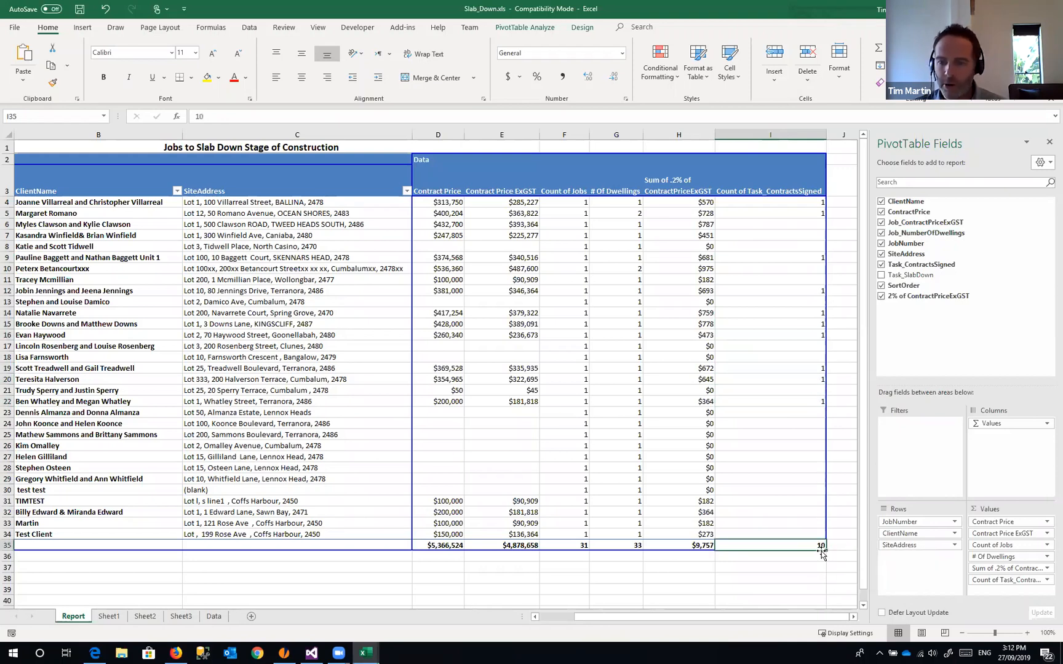
{"action": "mouse_move", "coordinate": [819, 545]}
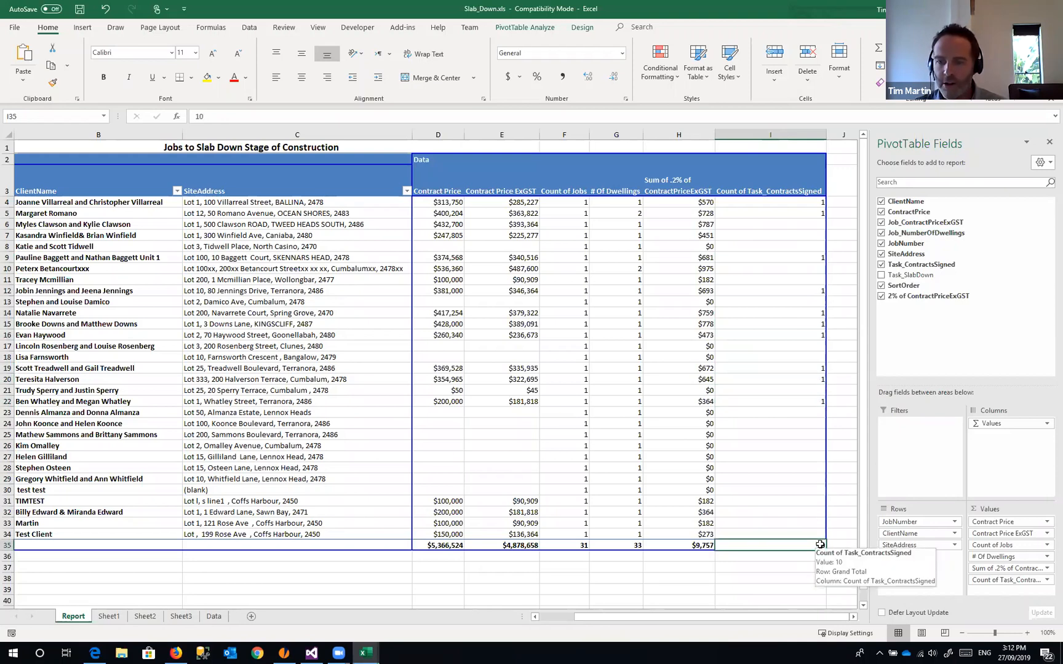
{"action": "left_click", "coordinate": [578, 545]}
{"action": "mouse_move", "coordinate": [560, 202]}
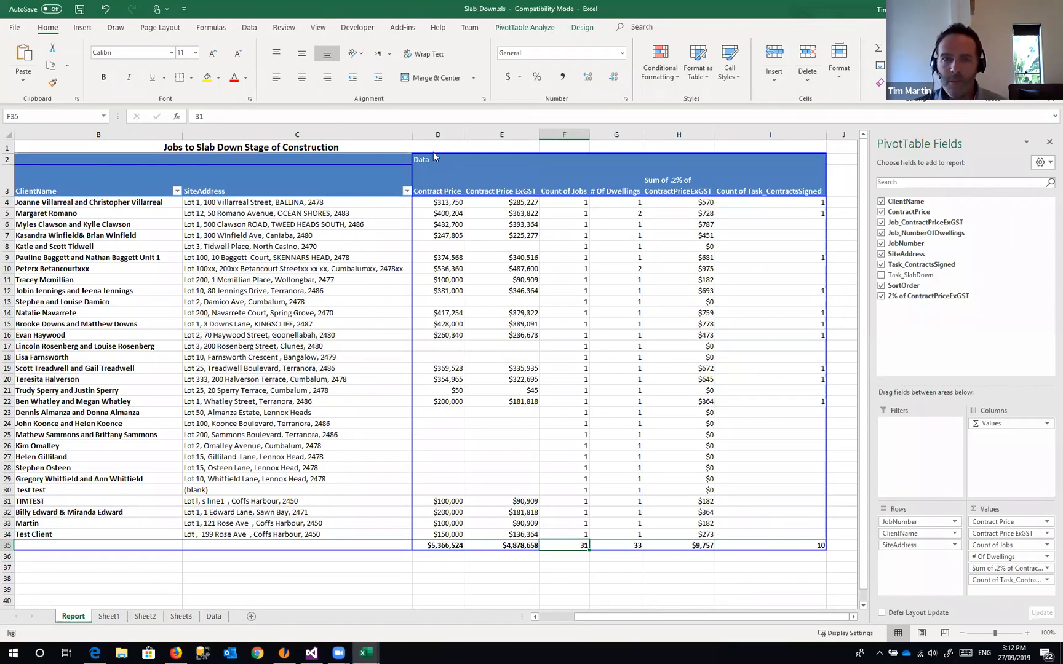
- Open the Calculator and divide 10 by 31 to work out the share of fee-paid jobs with signed contracts
{"action": "double_click", "coordinate": [414, 5]}
{"action": "double_click", "coordinate": [318, 10]}
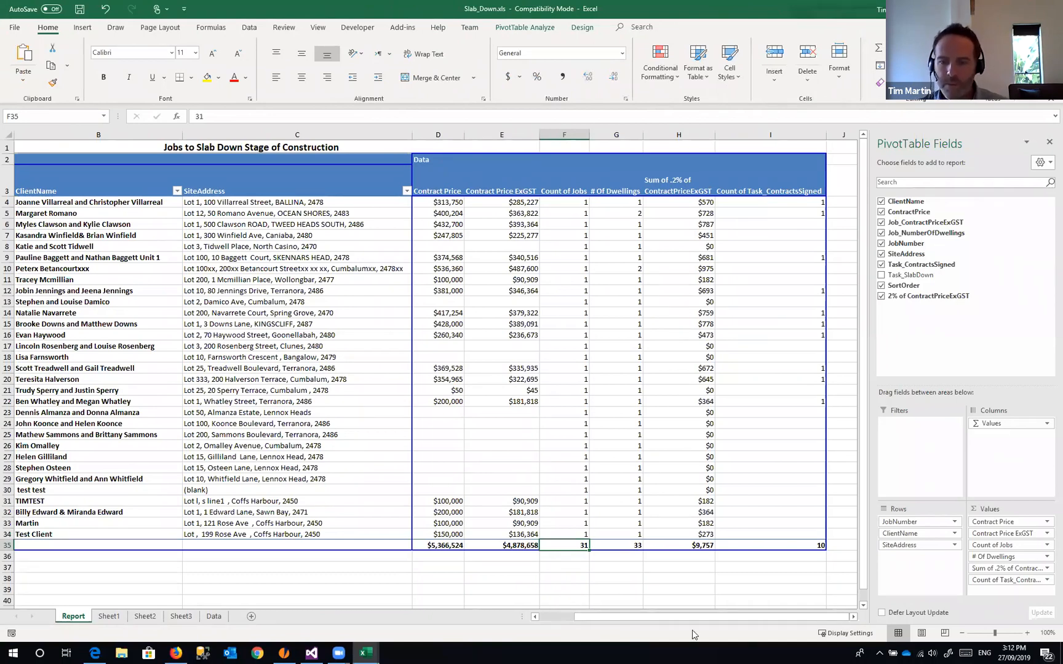
{"action": "key", "text": "XF86Calculator"}
{"action": "left_click_drag", "start_coordinate": [419, 165], "coordinate": [395, 127]}
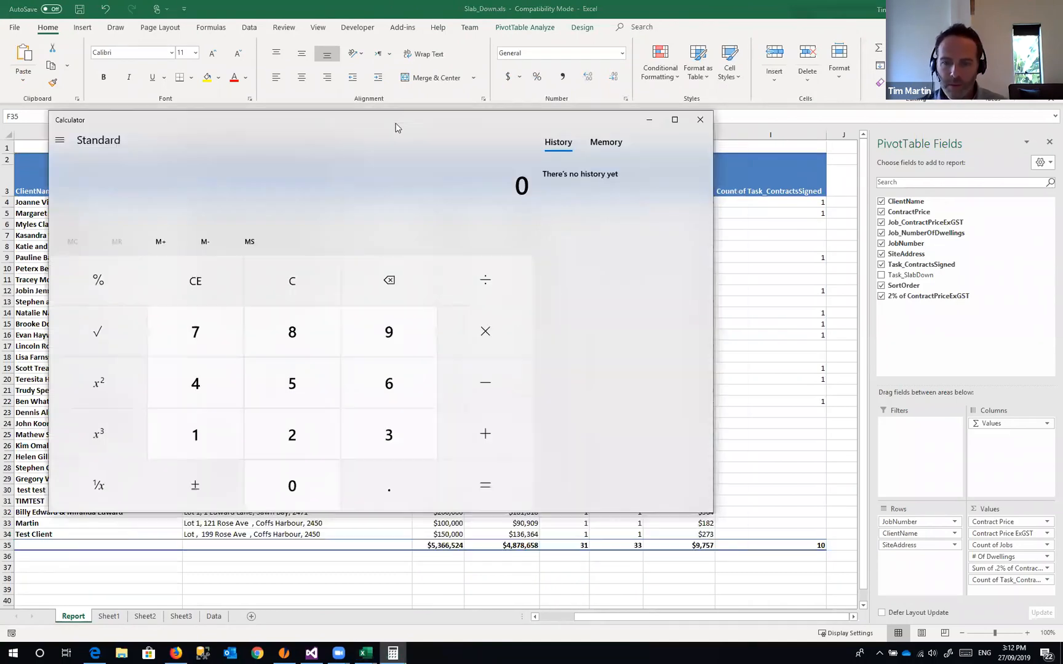
{"action": "type", "text": "10/"}
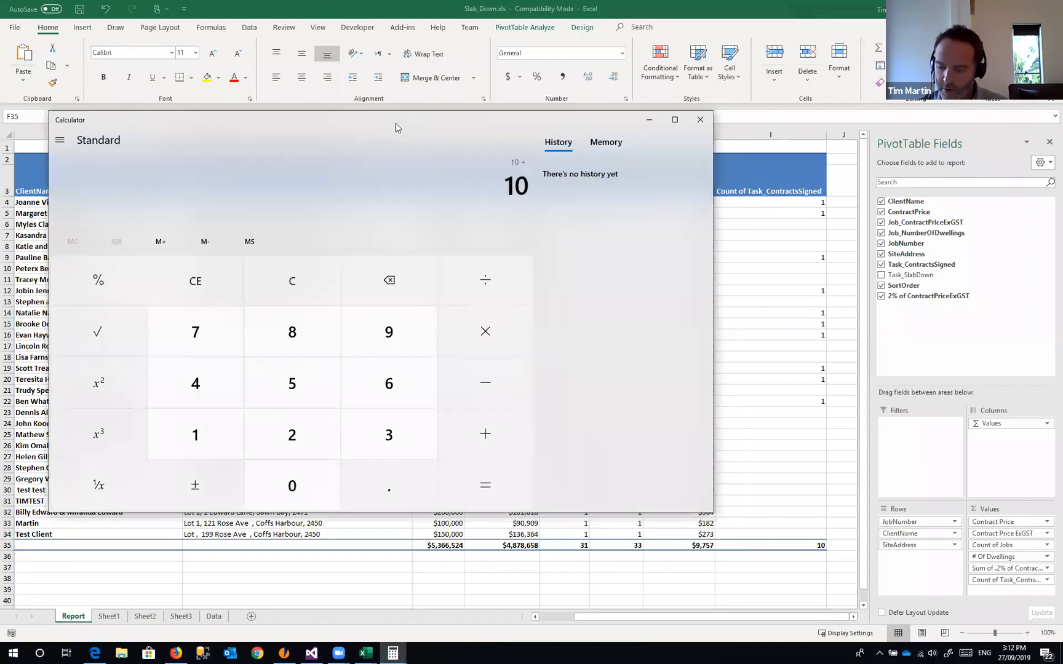
{"action": "type", "text": "31"}
{"action": "key", "text": "Return"}
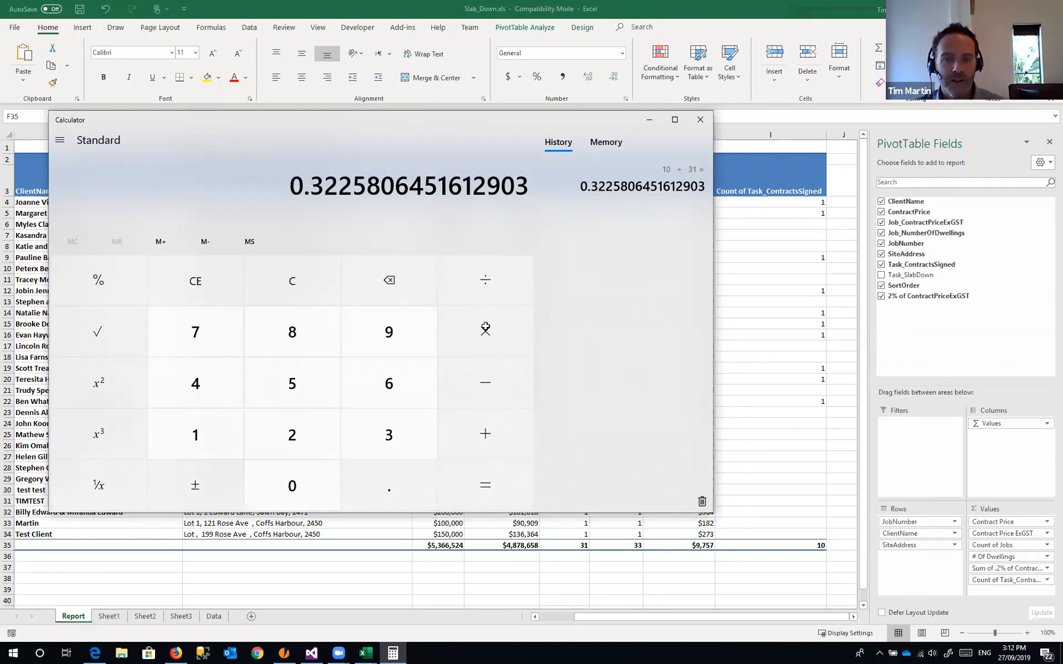
- Check the calculated ratio against the Probability Of Proceeding percentages in the ProjectedRevenue workbook, and put that workbook away again
{"action": "key", "text": "alt+Tab"}
{"action": "left_click", "coordinate": [505, 314]}
{"action": "left_click_drag", "start_coordinate": [497, 317], "coordinate": [553, 415]}
{"action": "left_click", "coordinate": [492, 310]}
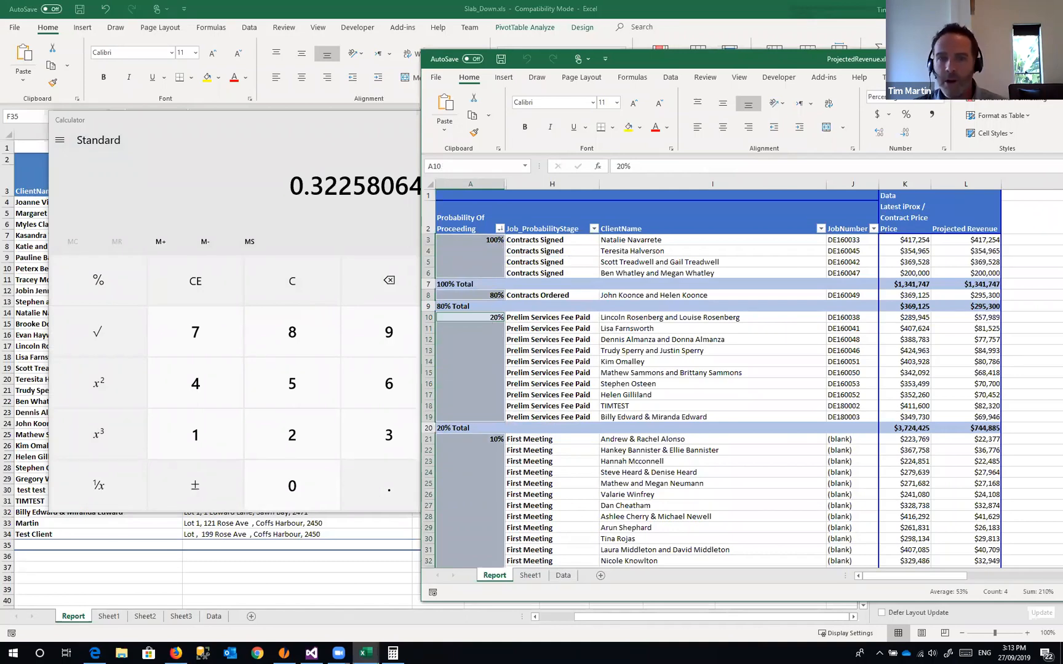
{"action": "key", "text": "super+Down"}
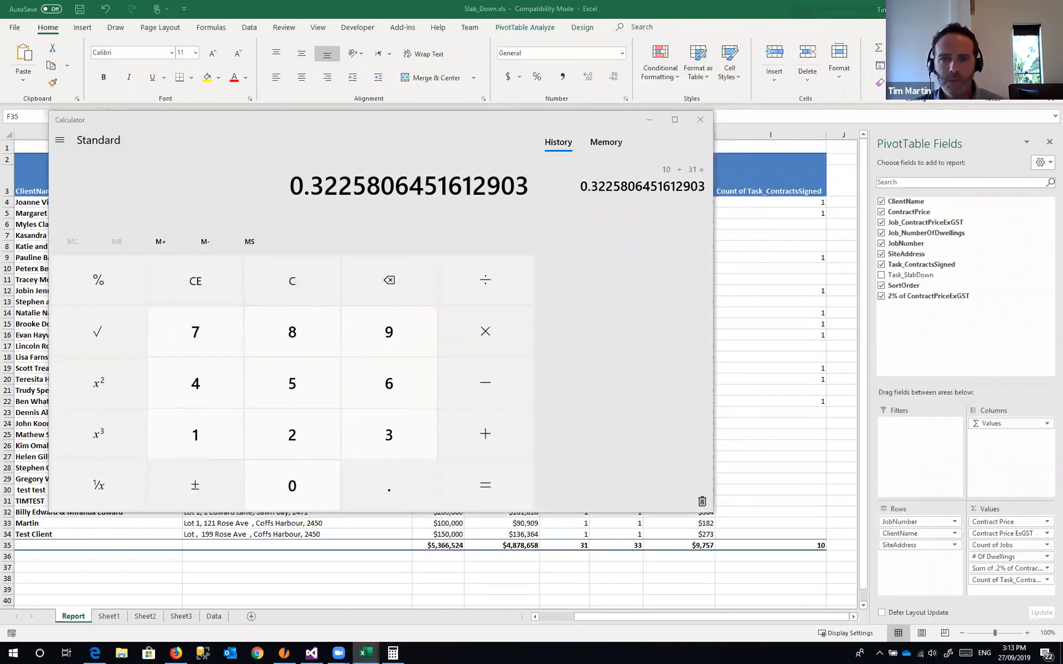
- Switch to the iGyro portal in Firefox and open the group's Global Settings from the Admin section
{"action": "key", "text": "super+Down"}
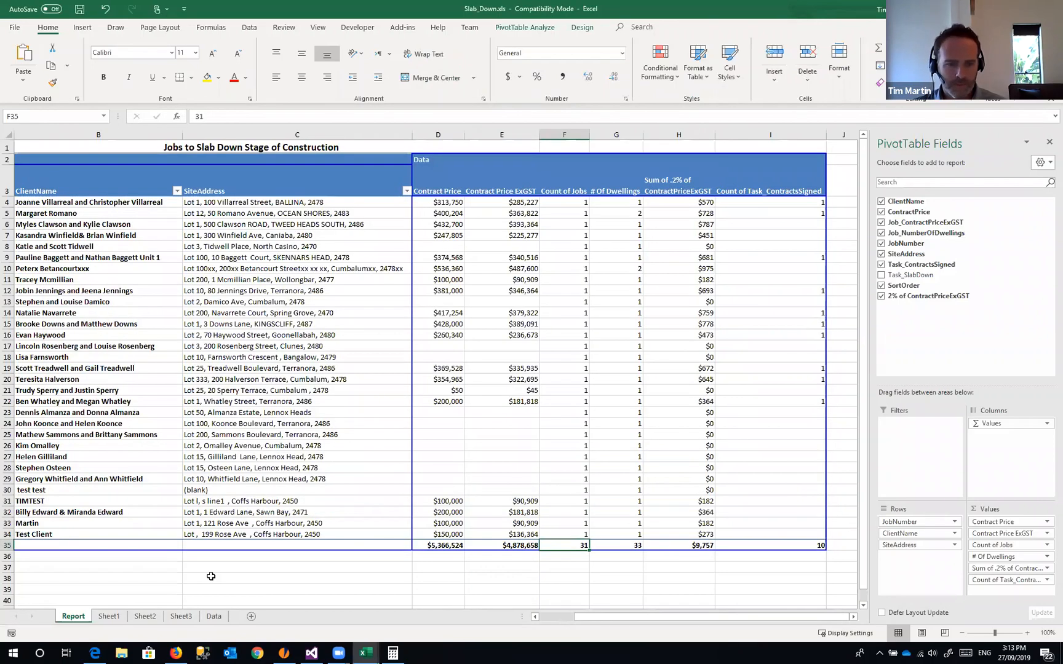
{"action": "left_click", "coordinate": [181, 635]}
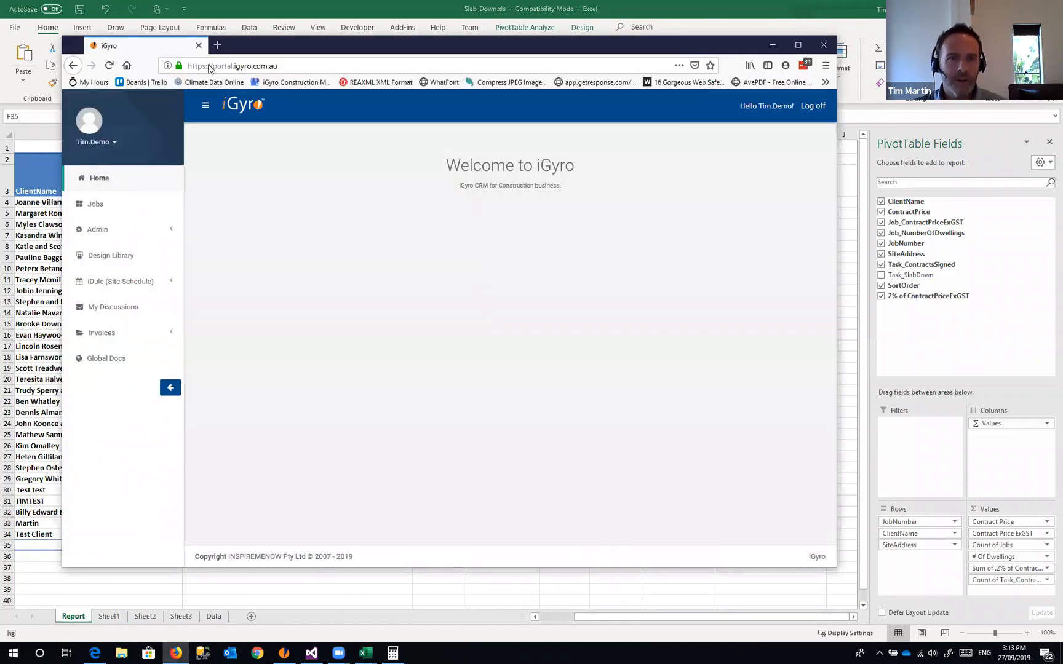
{"action": "double_click", "coordinate": [263, 50]}
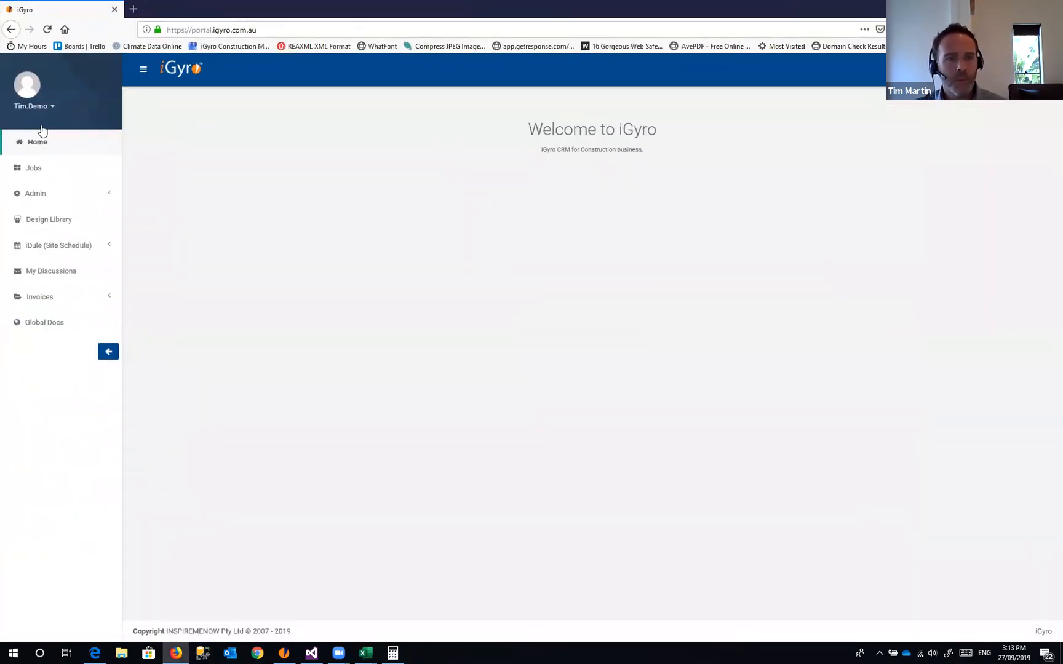
{"action": "left_click", "coordinate": [34, 196]}
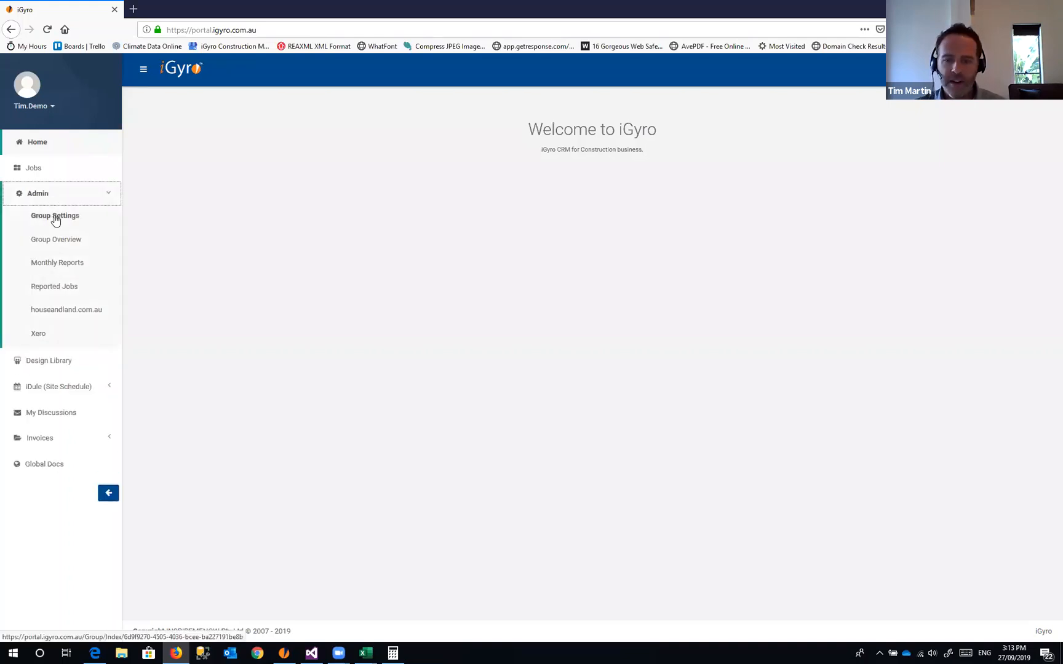
{"action": "left_click", "coordinate": [55, 216]}
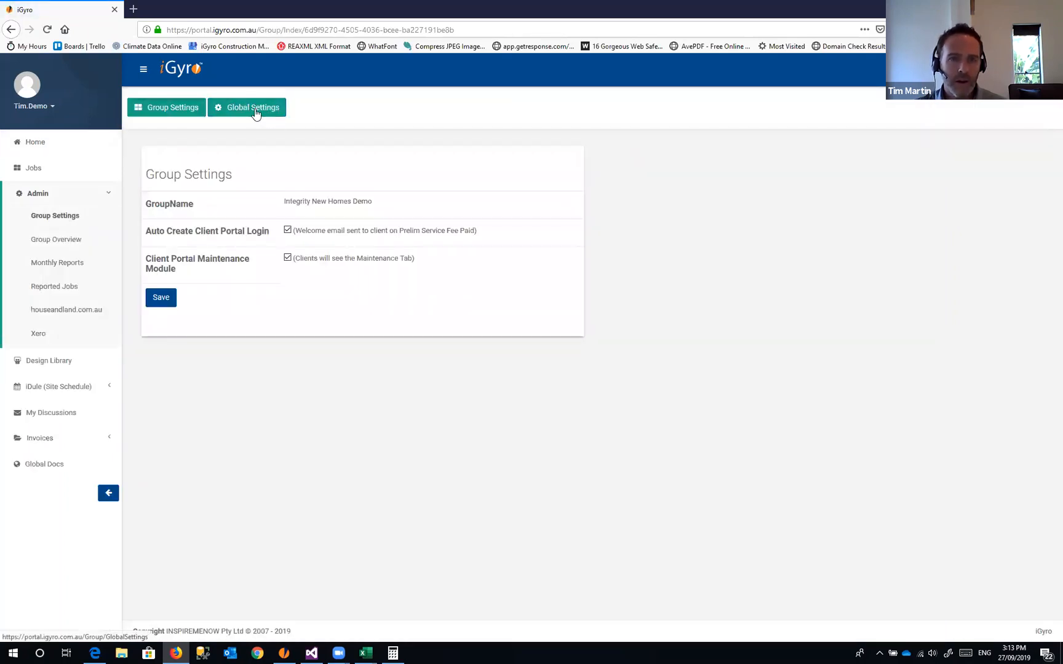
{"action": "left_click", "coordinate": [255, 114]}
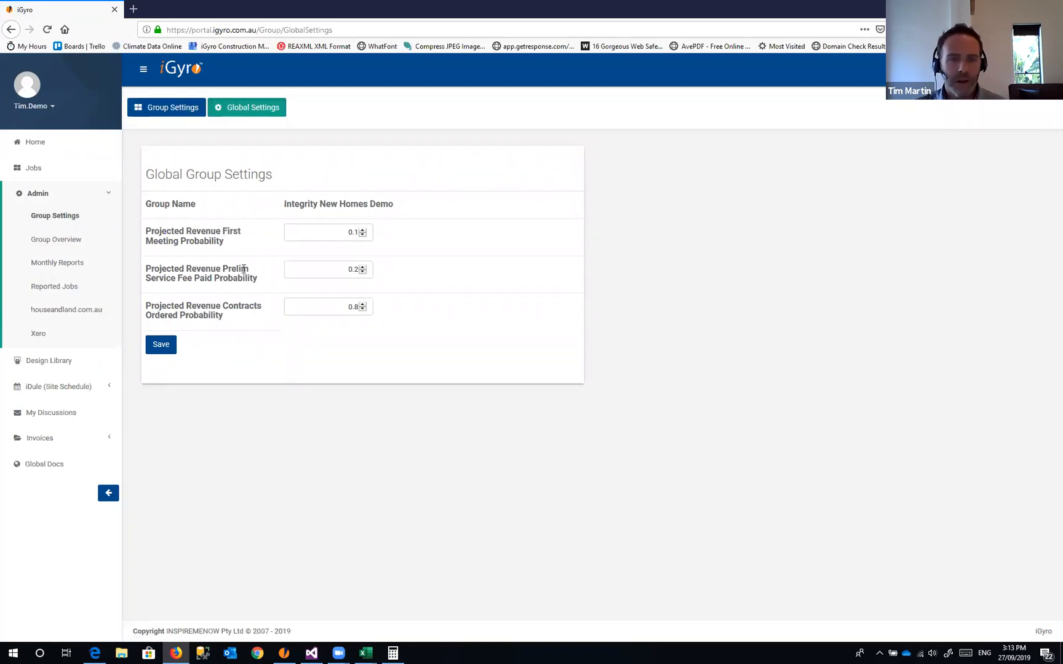
- Set the Projected Revenue Prelim Service Fee Paid Probability to 0.32 and save the Global Group Settings
{"action": "left_click_drag", "start_coordinate": [223, 269], "coordinate": [266, 283]}
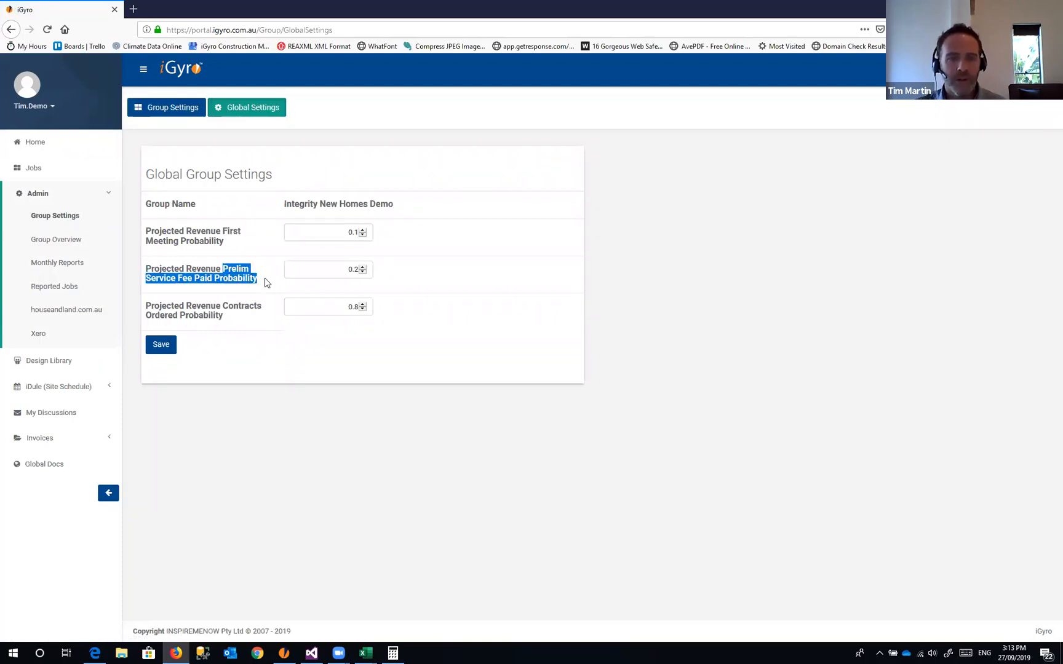
{"action": "left_click", "coordinate": [363, 271]}
{"action": "type", "text": "3"}
{"action": "left_click", "coordinate": [362, 267]}
{"action": "left_click", "coordinate": [362, 267]}
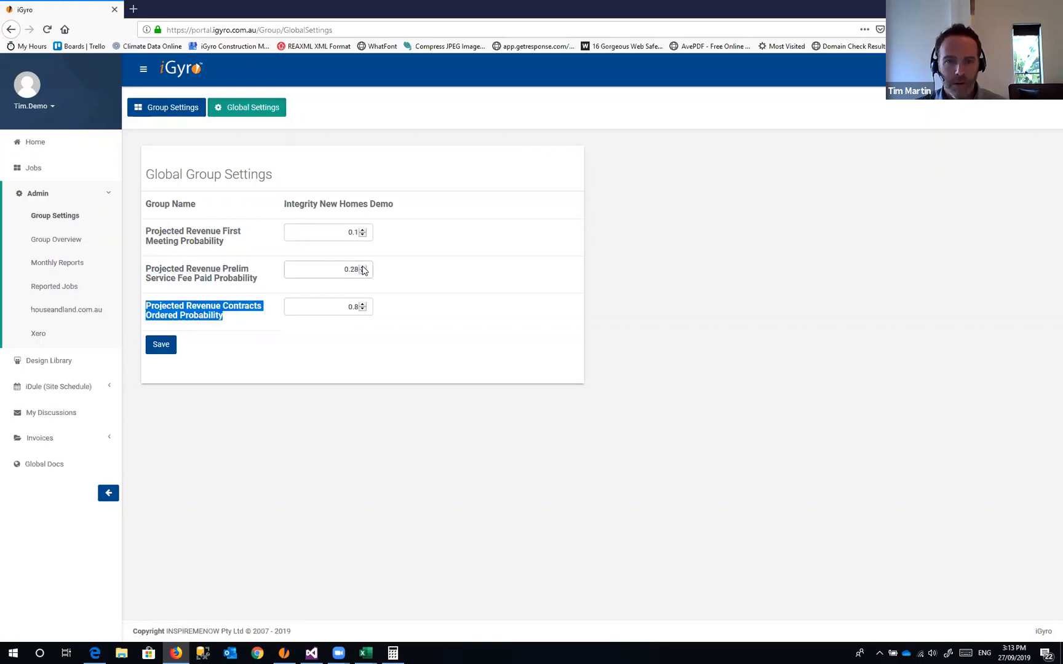
{"action": "left_click", "coordinate": [363, 267]}
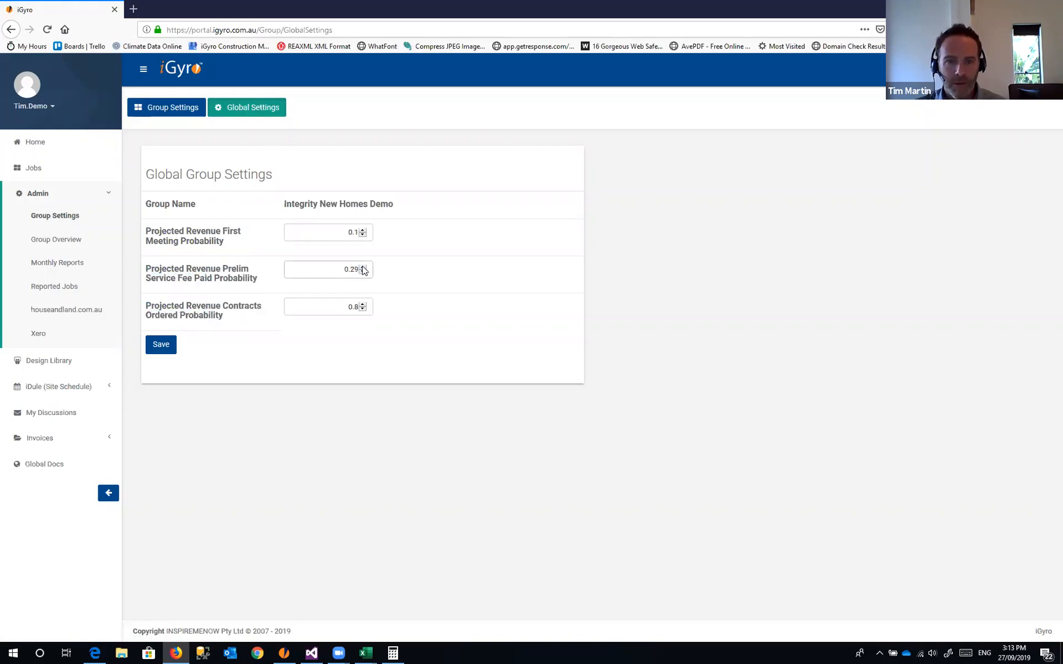
{"action": "left_click", "coordinate": [158, 351]}
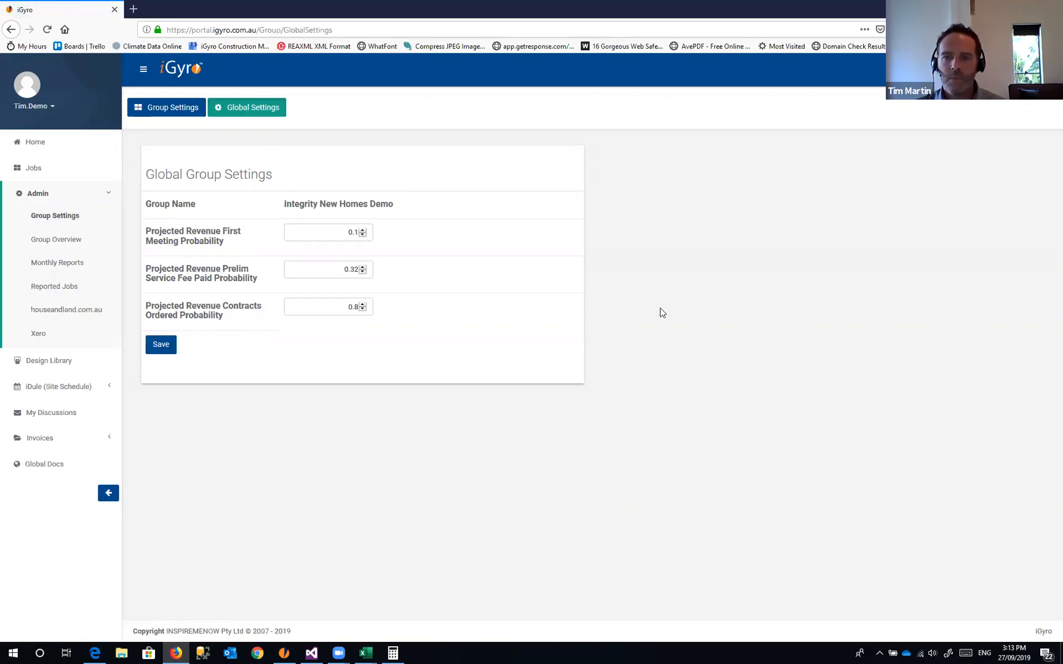
- Return to Excel Reports in the iGyro desktop program and generate the 09. Sales Projected Revenue (Management) report
{"action": "key", "text": "alt+Tab"}
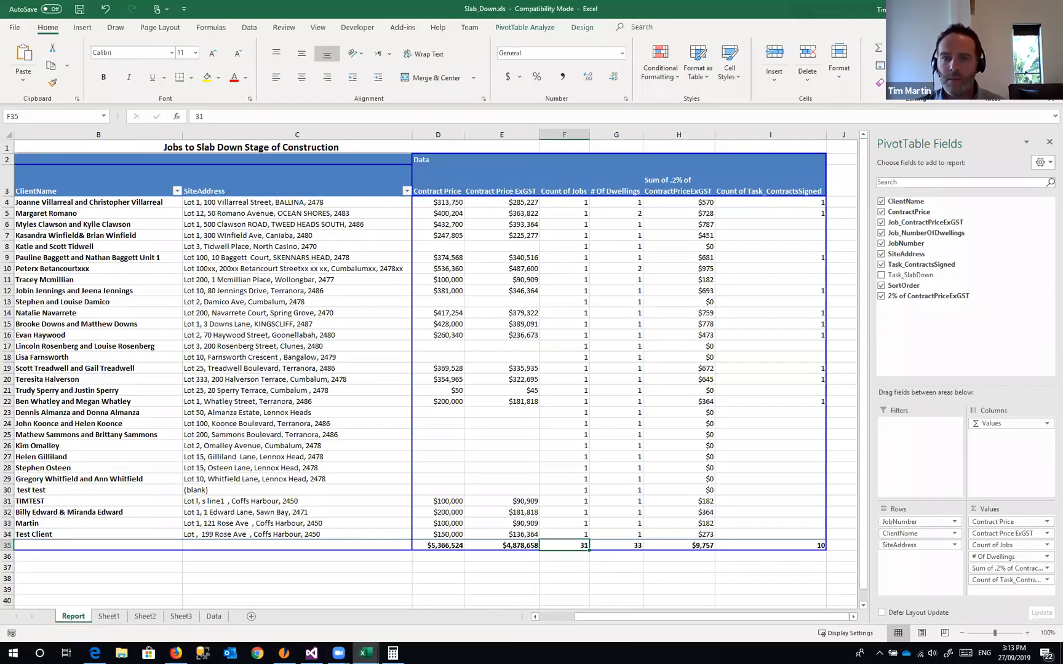
{"action": "key", "text": "alt+Tab"}
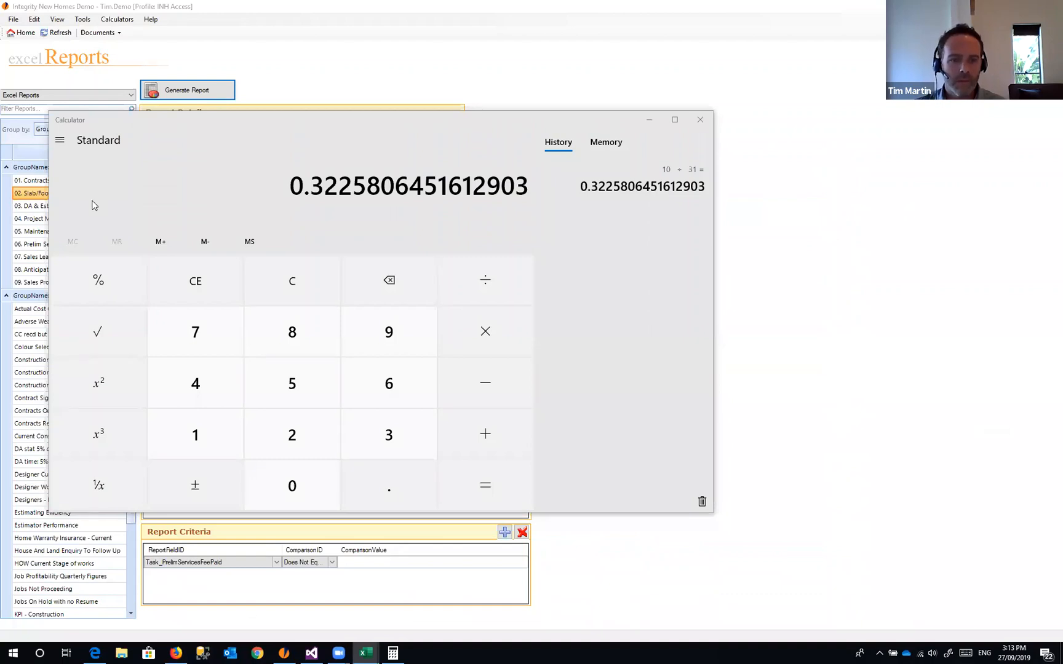
{"action": "key", "text": "alt+Tab"}
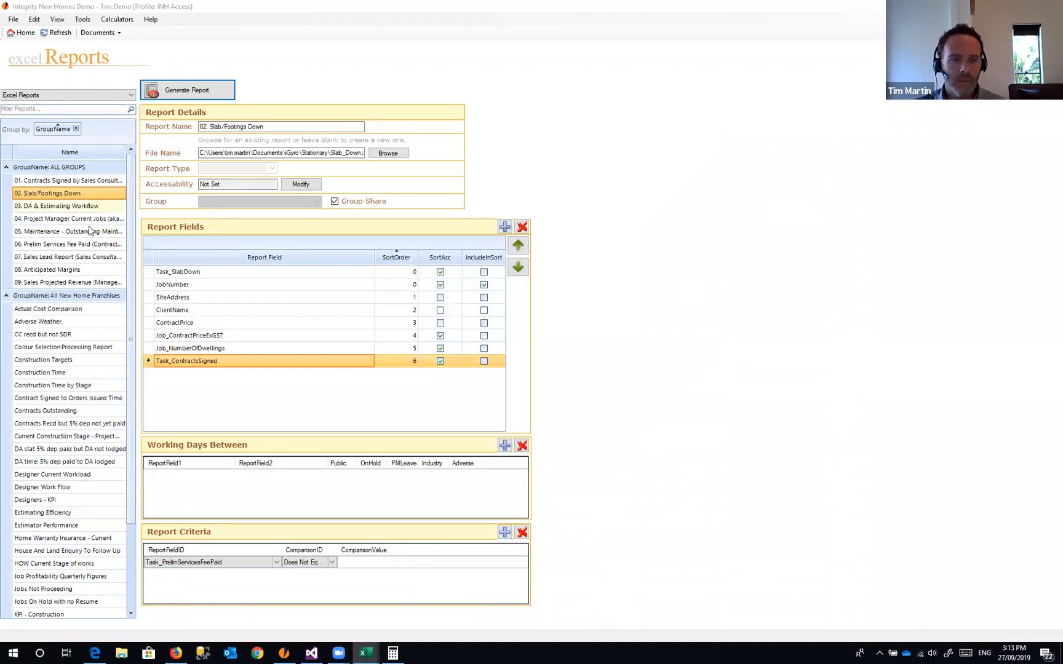
{"action": "left_click", "coordinate": [62, 283]}
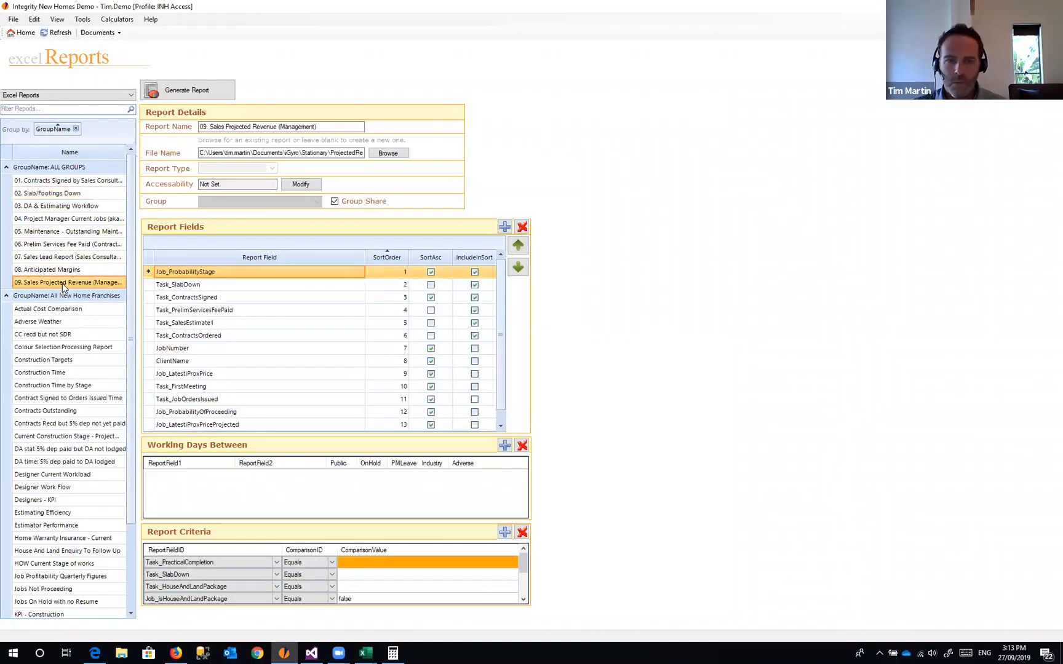
{"action": "left_click", "coordinate": [184, 91]}
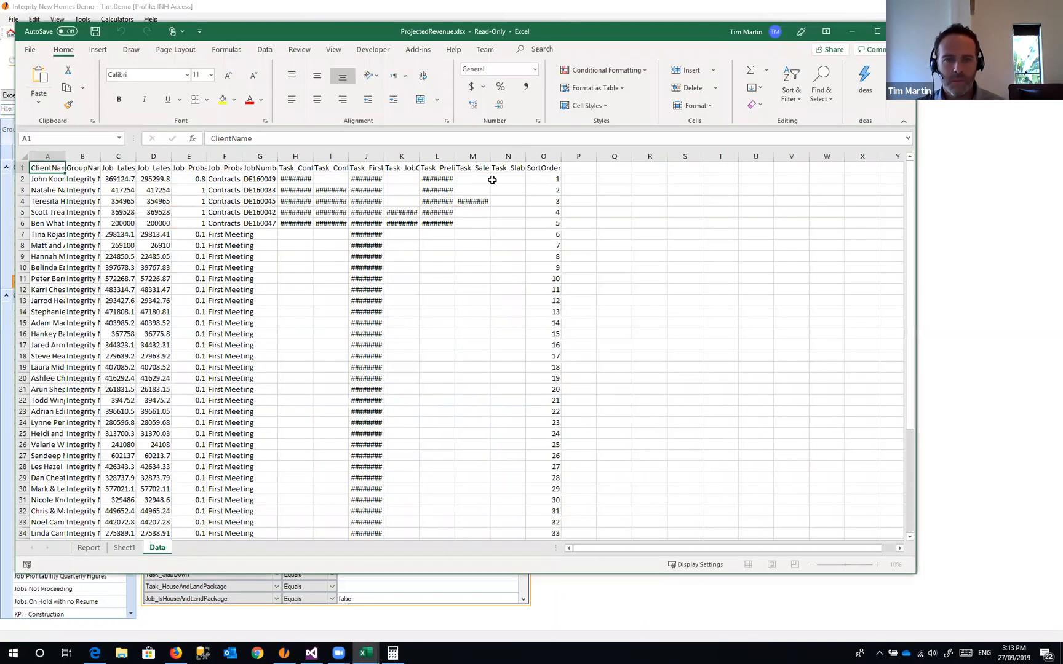
- Examine the Probability Of Proceeding, contract prices and projected revenue of the Prelim Services Fee Paid jobs in the maximized report
{"action": "left_click", "coordinate": [116, 299]}
{"action": "left_click_drag", "start_coordinate": [86, 289], "coordinate": [86, 386]}
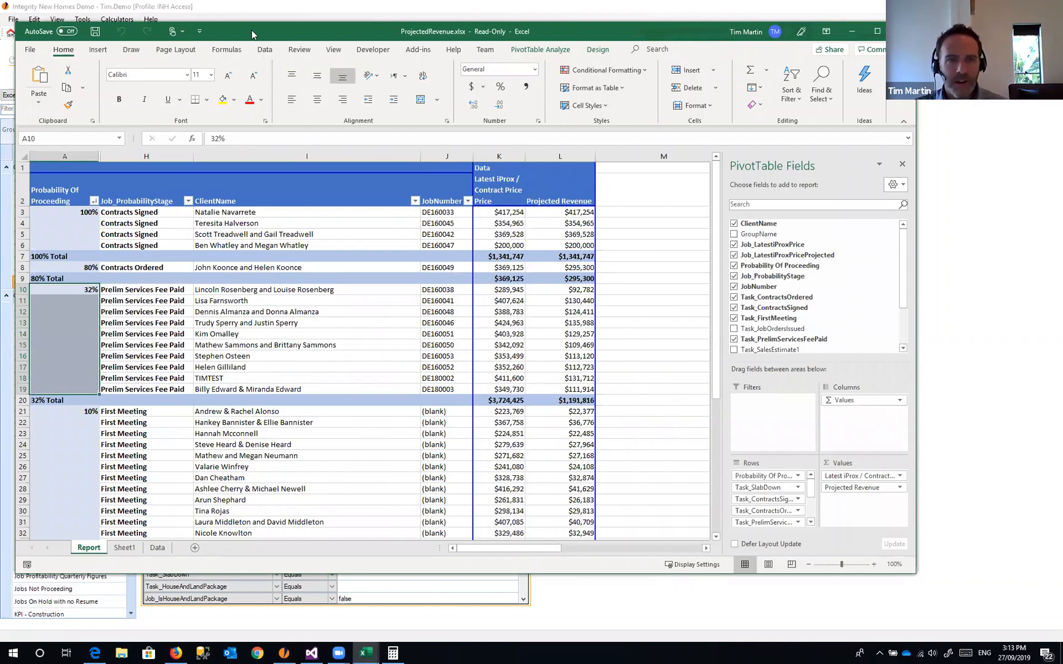
{"action": "double_click", "coordinate": [252, 30]}
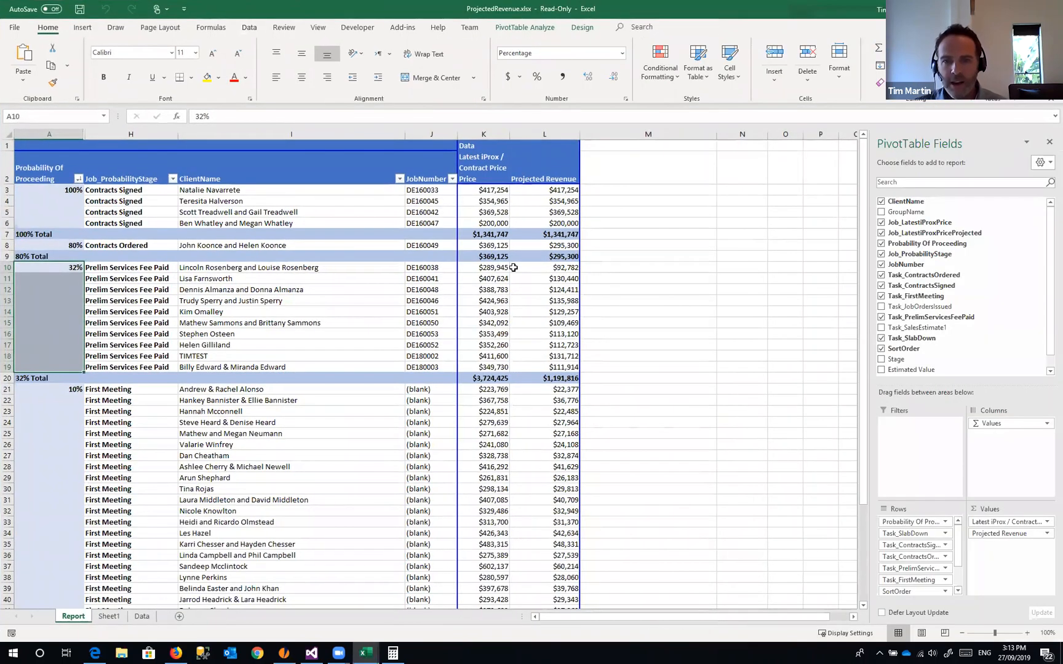
{"action": "left_click_drag", "start_coordinate": [492, 268], "coordinate": [549, 367]}
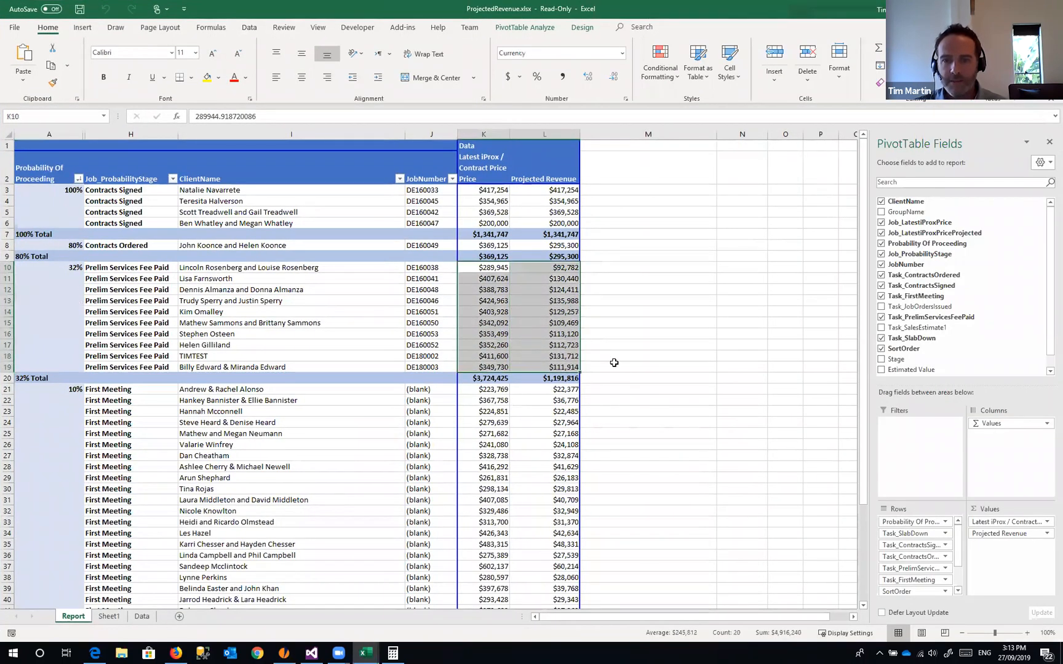
- Check the grand total of Projected Revenue at the end of the report
{"action": "scroll", "coordinate": [554, 326], "scroll_direction": "down", "scroll_amount": 5}
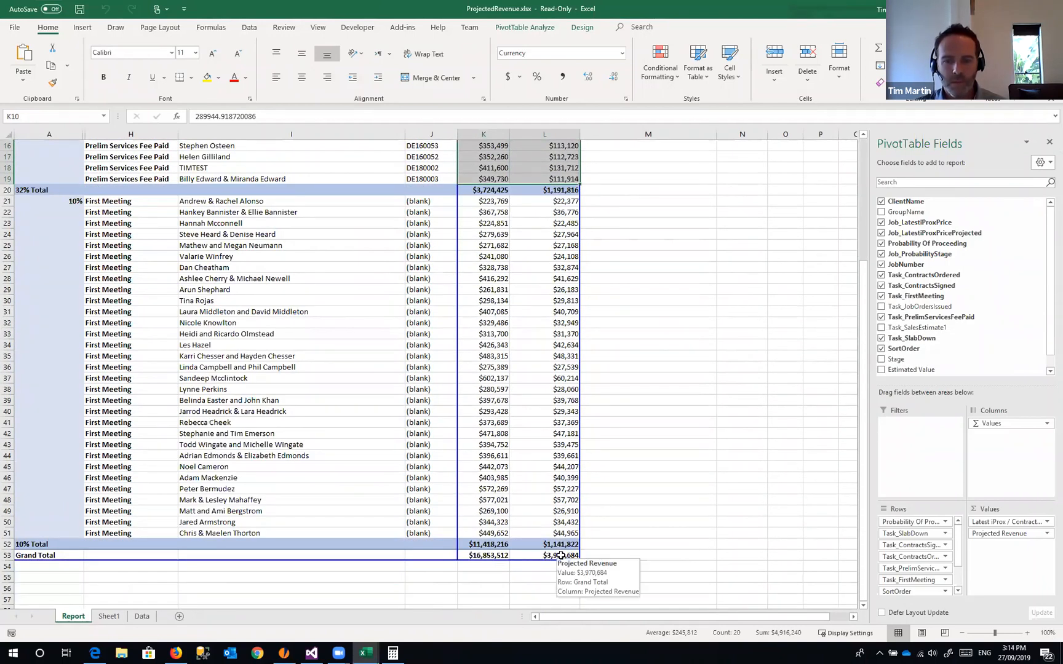
{"action": "left_click", "coordinate": [560, 555]}
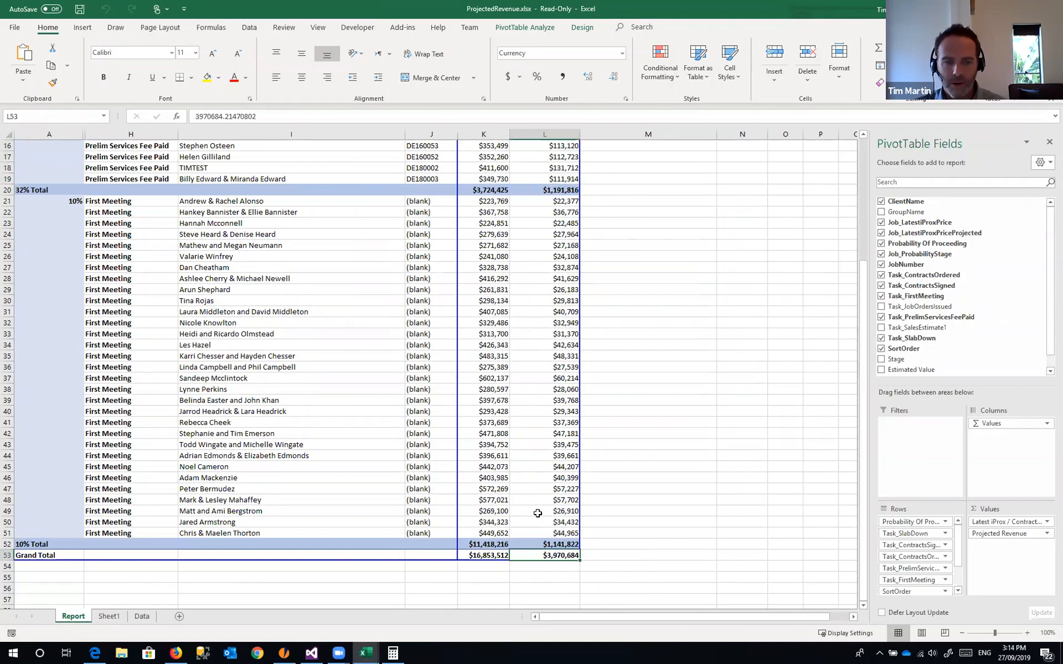
{"action": "scroll", "coordinate": [560, 546], "scroll_direction": "up", "scroll_amount": 1}
{"action": "scroll", "coordinate": [560, 546], "scroll_direction": "up", "scroll_amount": 5}
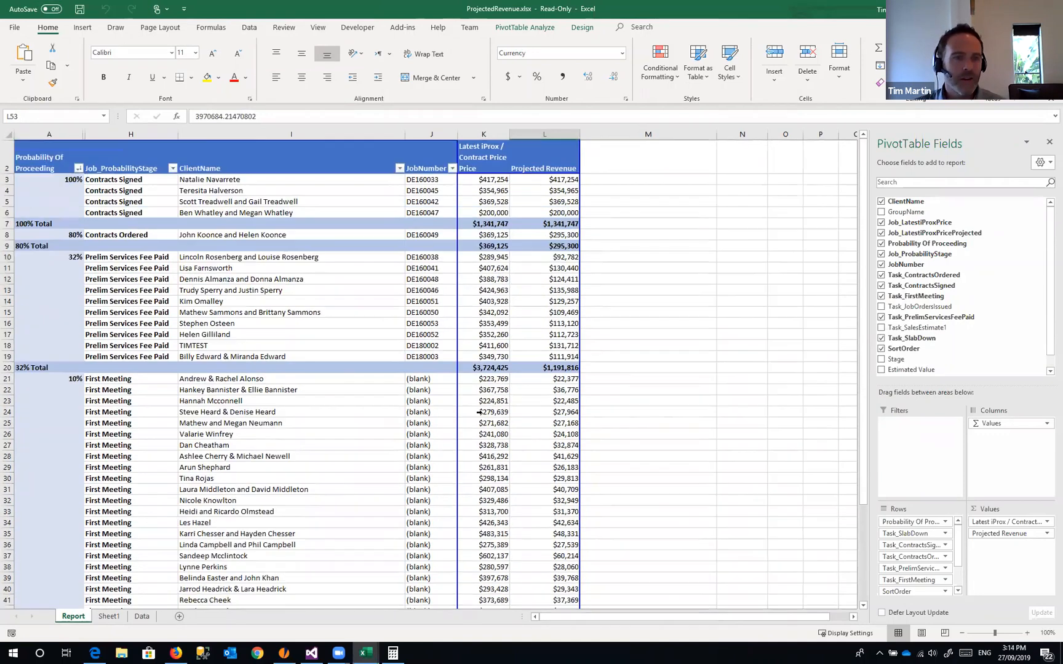
- Review the Prelim Services Fee Paid probability rows once more and close the ProjectedRevenue workbook without saving
{"action": "left_click_drag", "start_coordinate": [69, 268], "coordinate": [146, 367]}
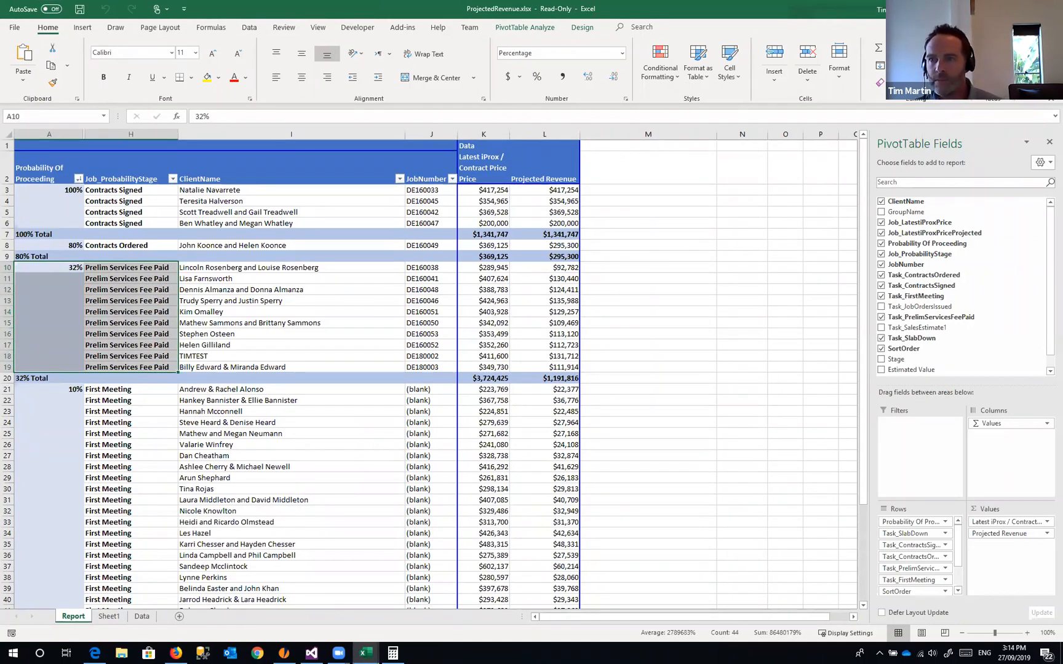
{"action": "left_click", "coordinate": [1049, 8]}
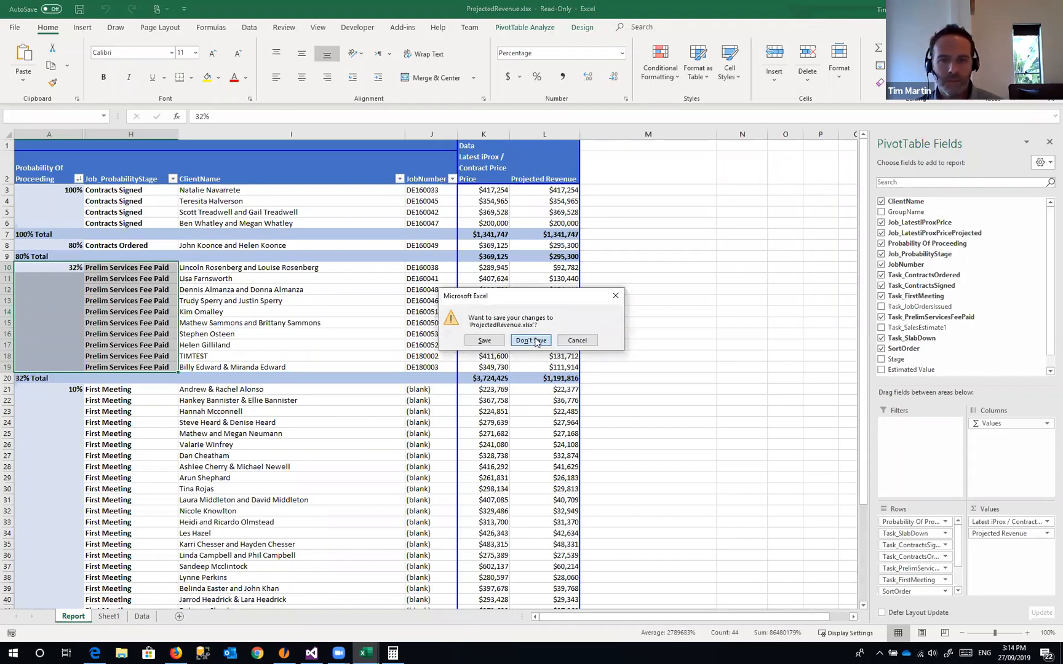
{"action": "left_click", "coordinate": [533, 341]}
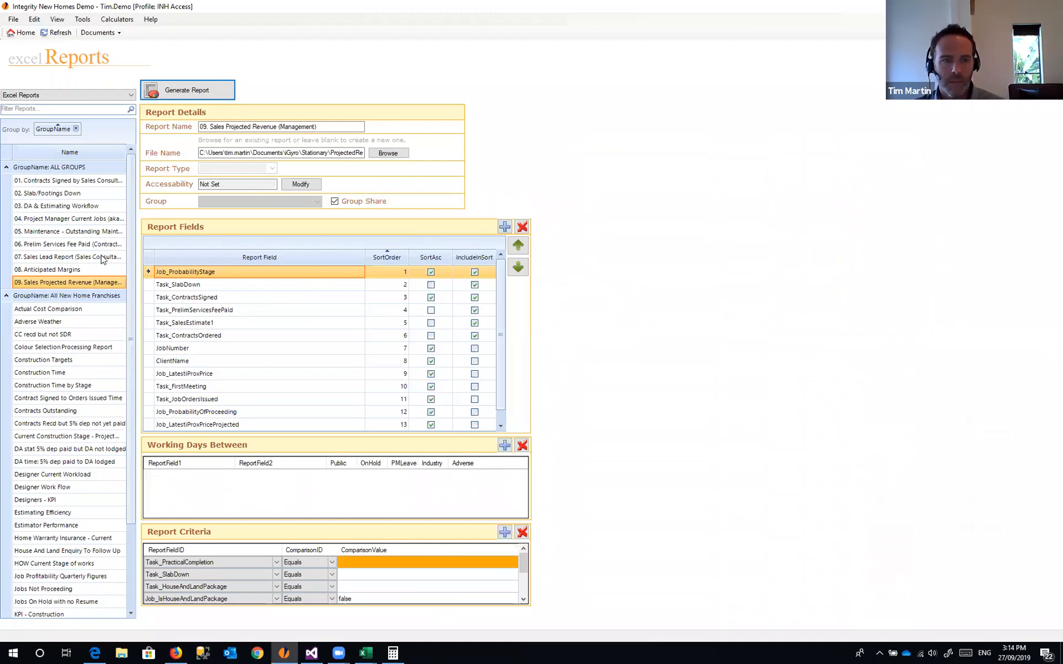
- Duplicate the 02. Slab/Footings Down report in the Excel Reports list
{"action": "left_click", "coordinate": [71, 270]}
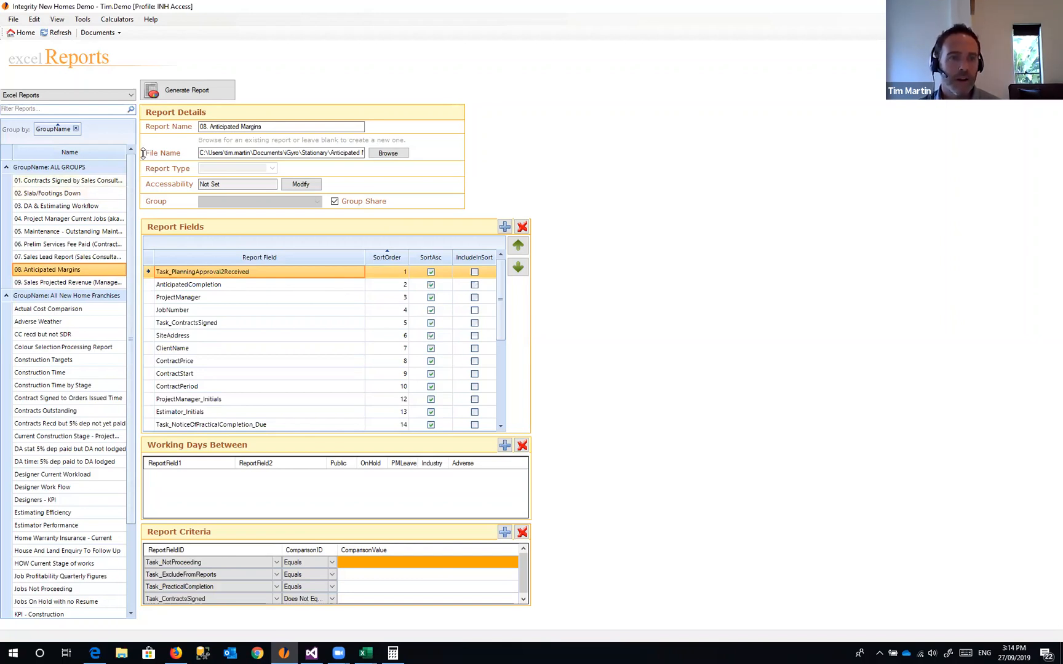
{"action": "left_click", "coordinate": [54, 196]}
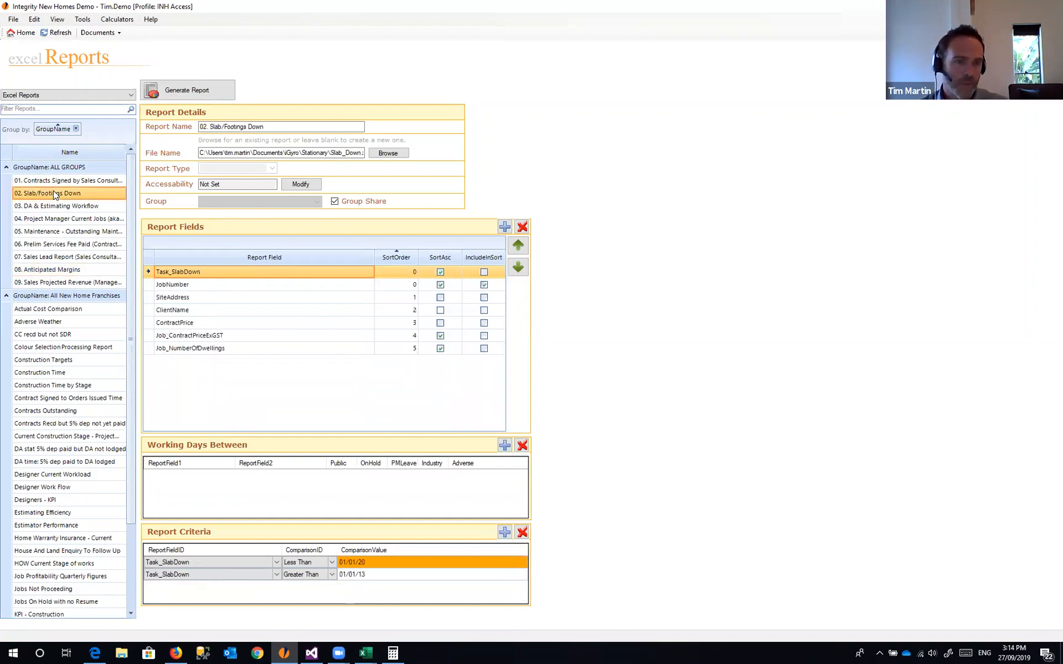
{"action": "right_click", "coordinate": [56, 192]}
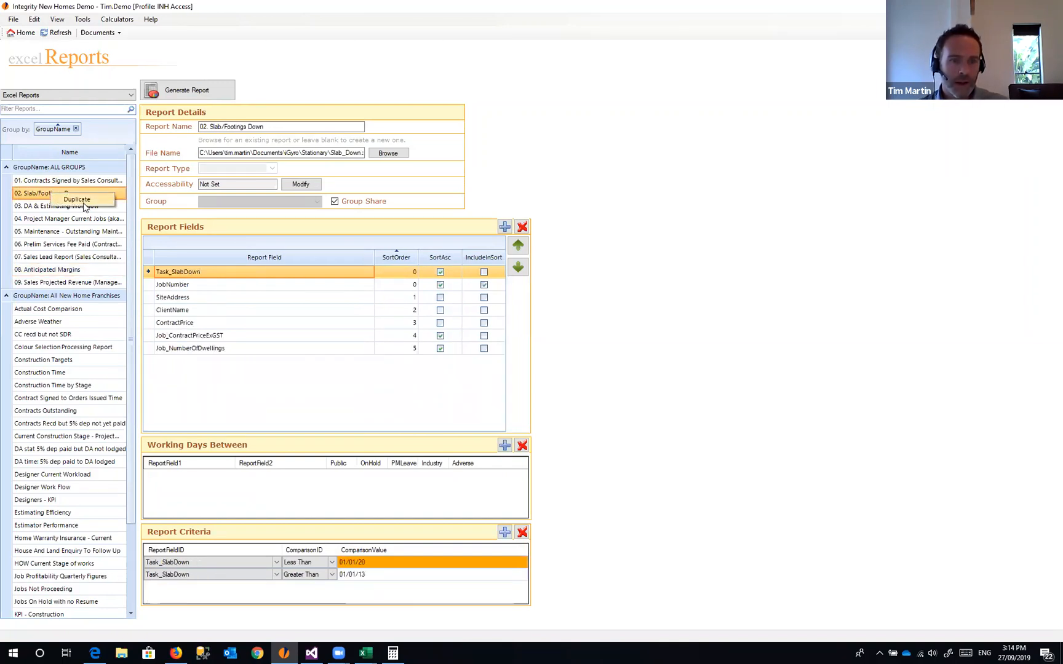
{"action": "right_click", "coordinate": [32, 193]}
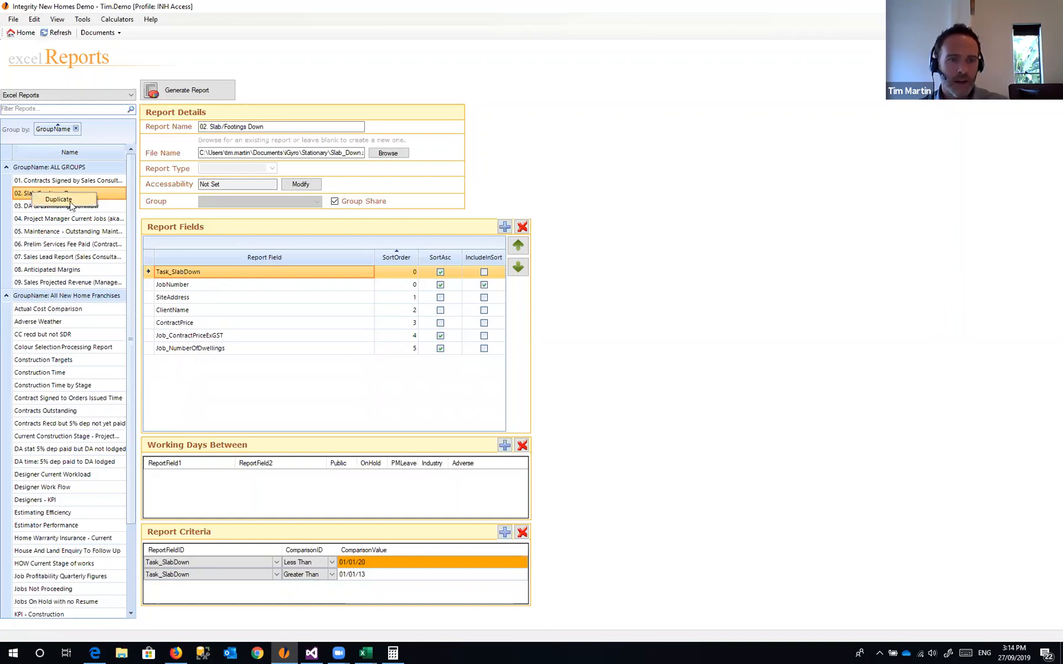
{"action": "left_click", "coordinate": [69, 200]}
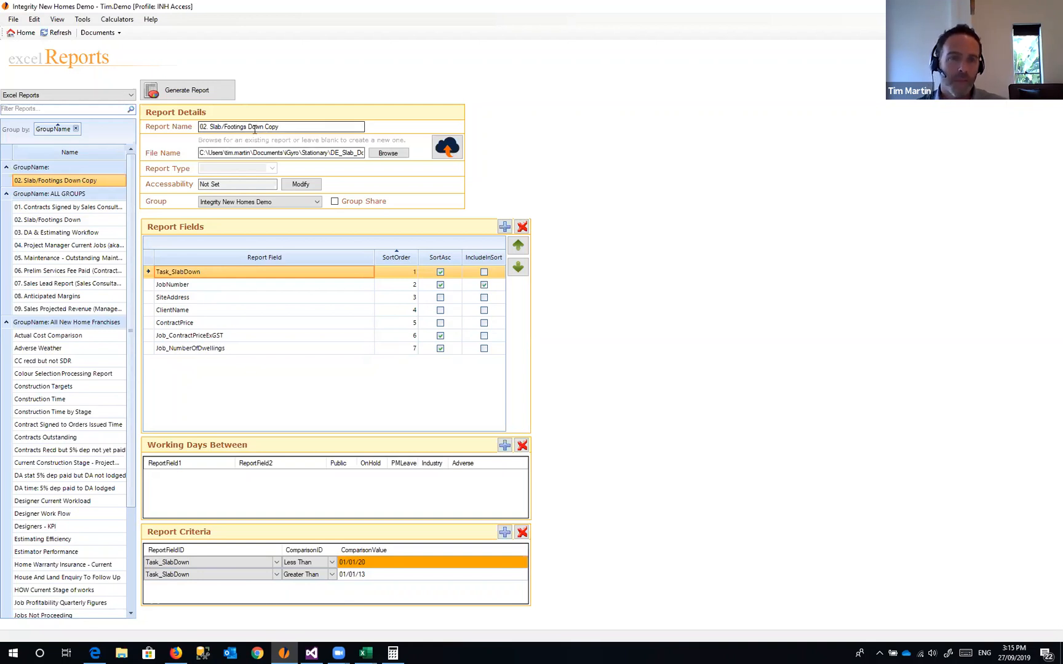
- Rename the duplicated report as "Site Report"
{"action": "left_click", "coordinate": [189, 124]}
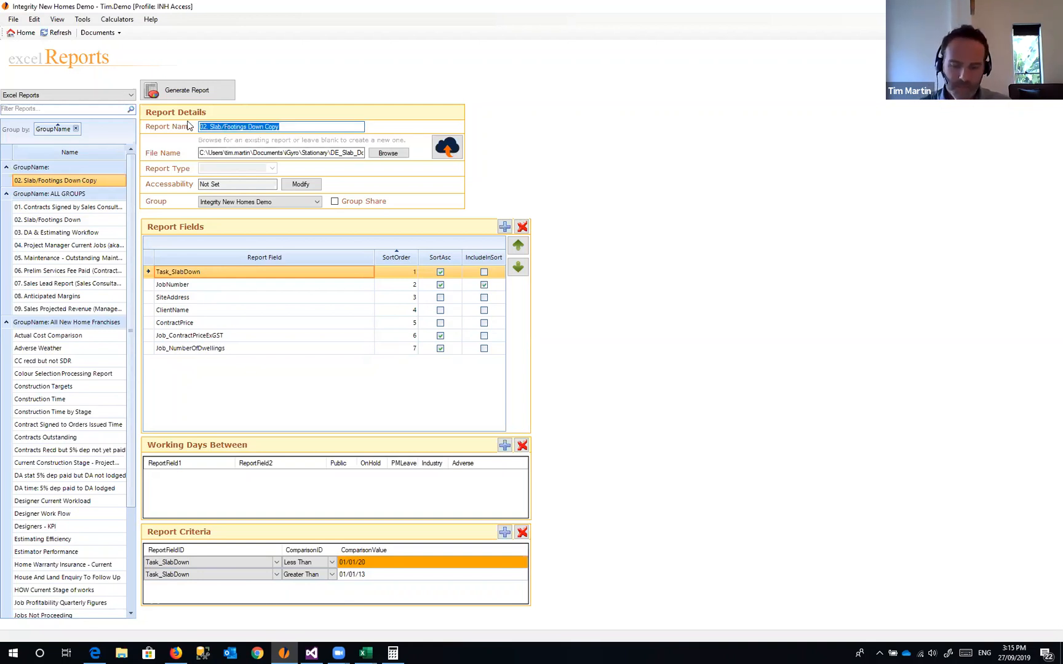
{"action": "type", "text": "Site Re"}
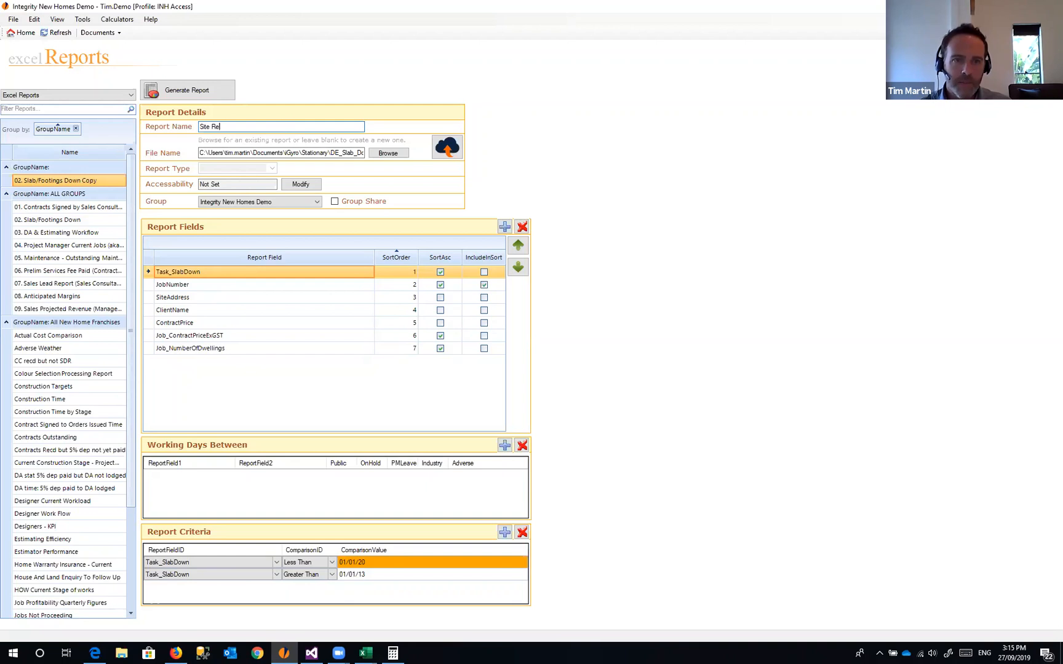
{"action": "type", "text": "port"}
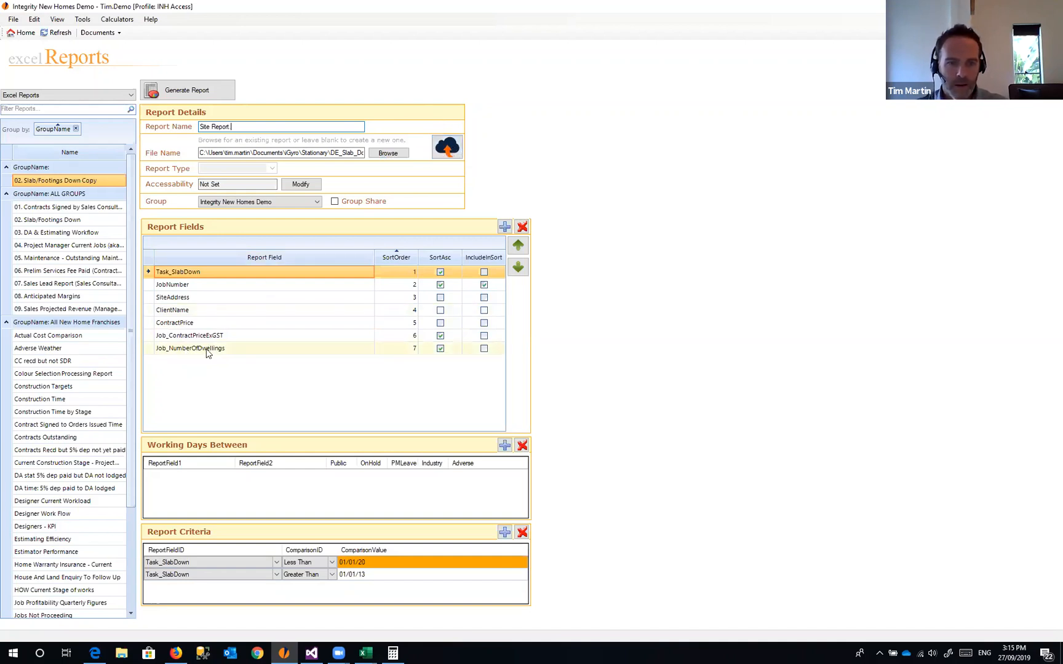
- Add Task_SlabDown as a new report field at the end of the Site Report's field list
{"action": "left_click", "coordinate": [504, 227]}
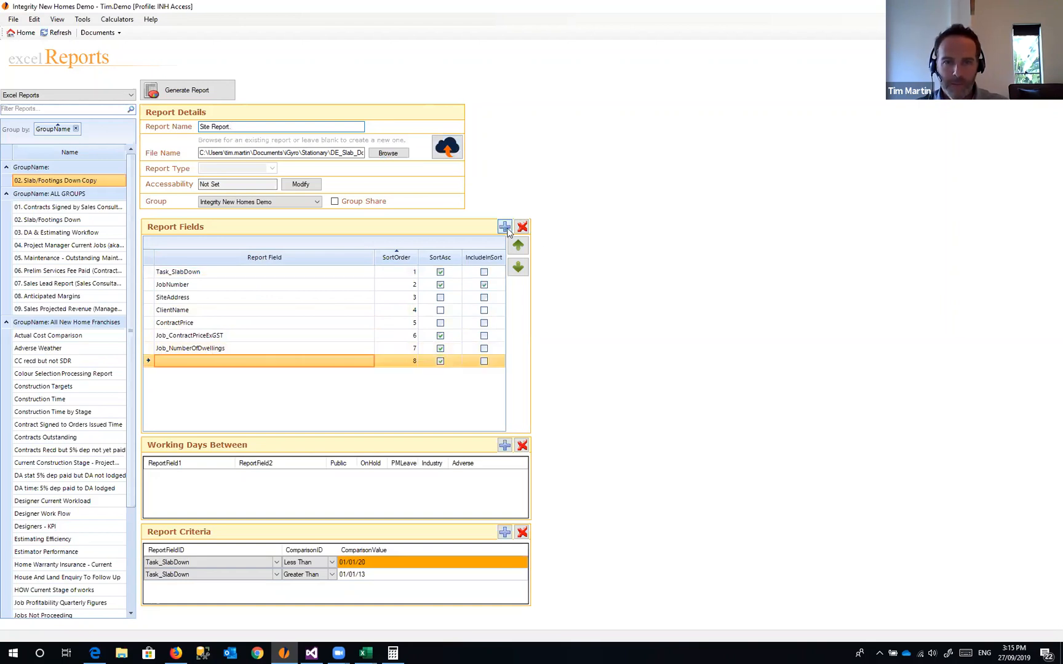
{"action": "left_click", "coordinate": [314, 367]}
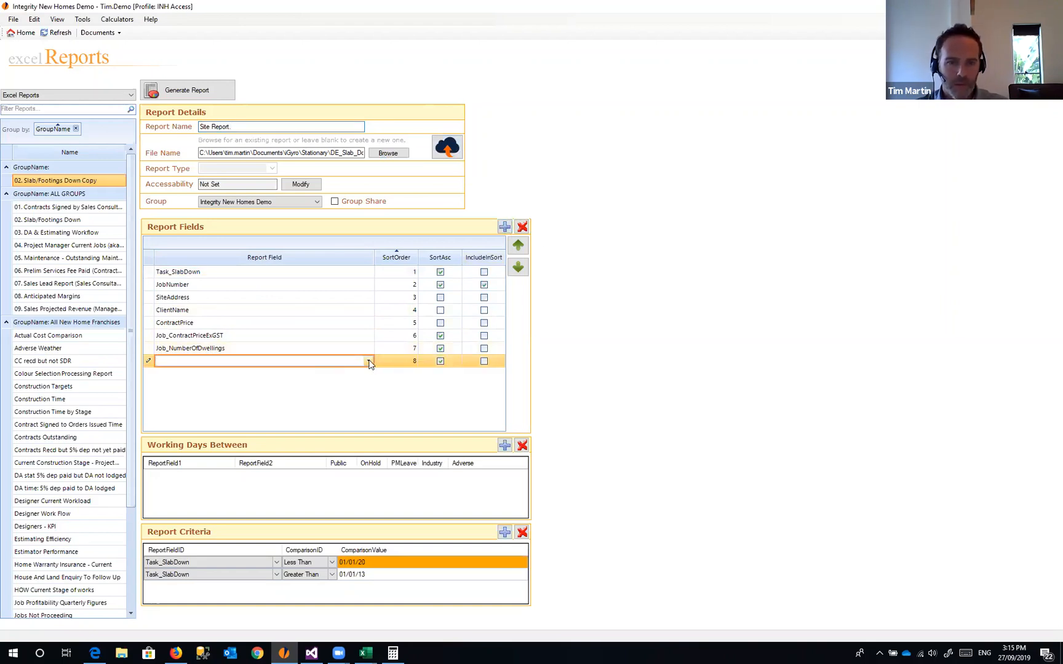
{"action": "left_click", "coordinate": [368, 363]}
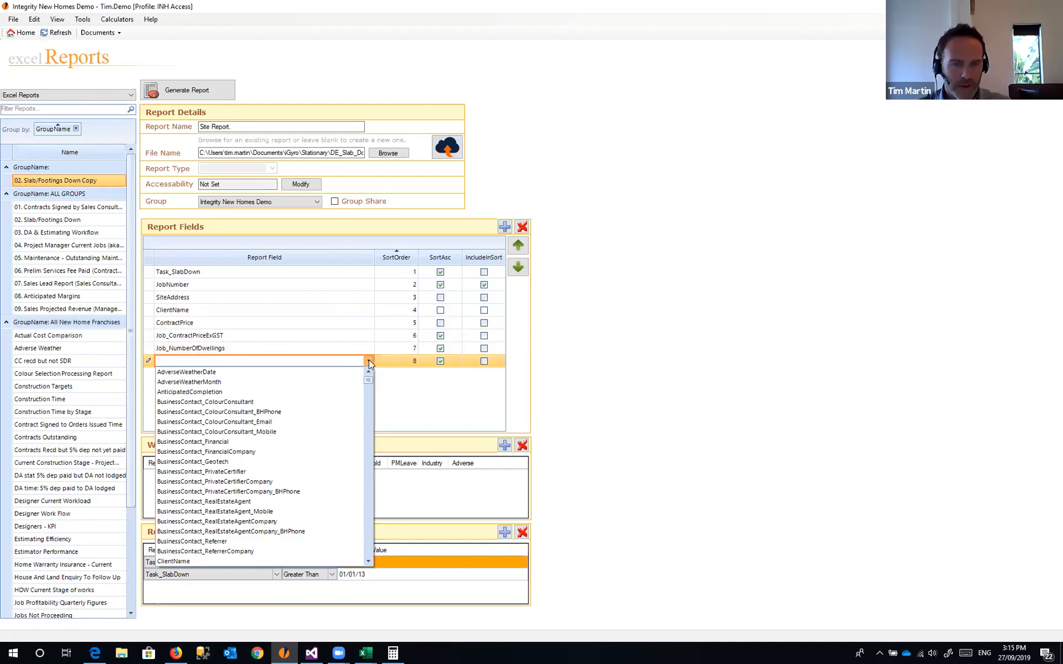
{"action": "key", "text": "t"}
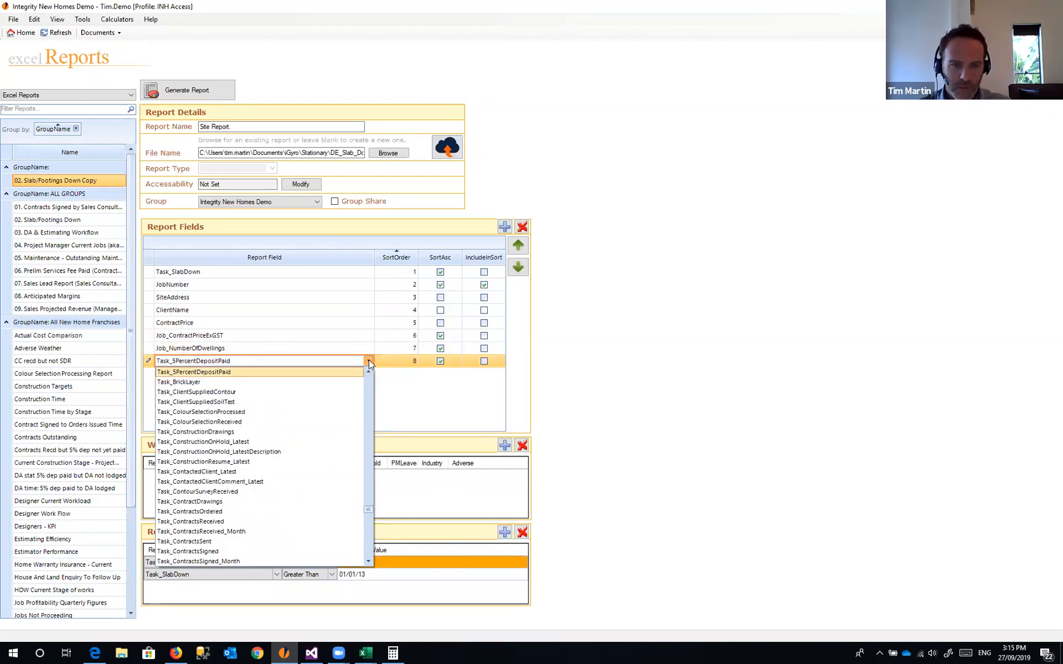
{"action": "key", "text": "s"}
{"action": "type", "text": "b"}
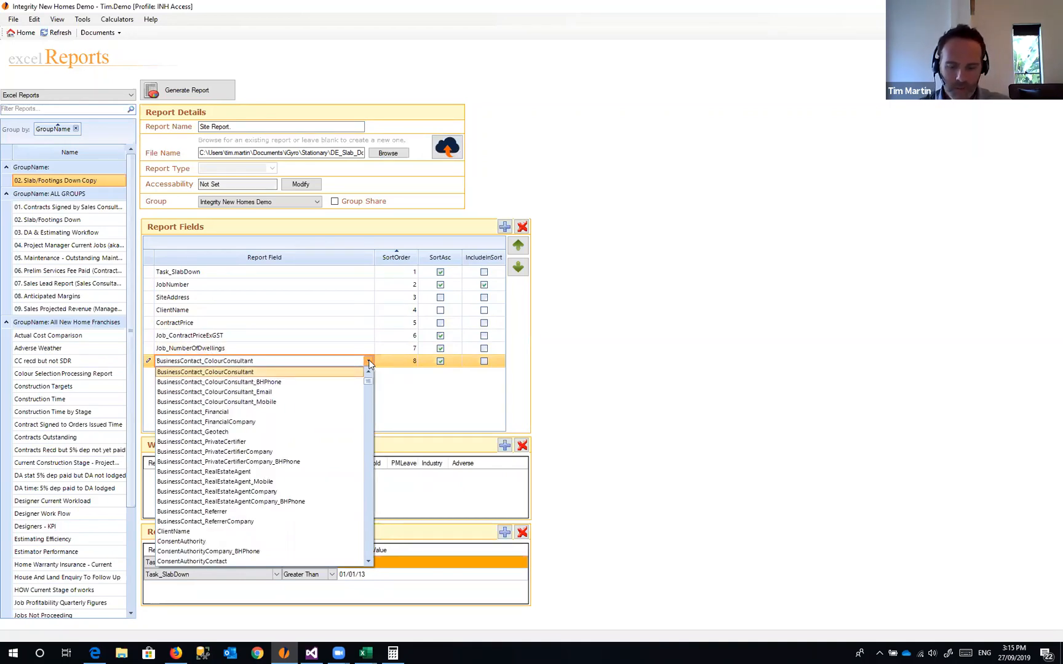
{"action": "type", "text": "task_s"}
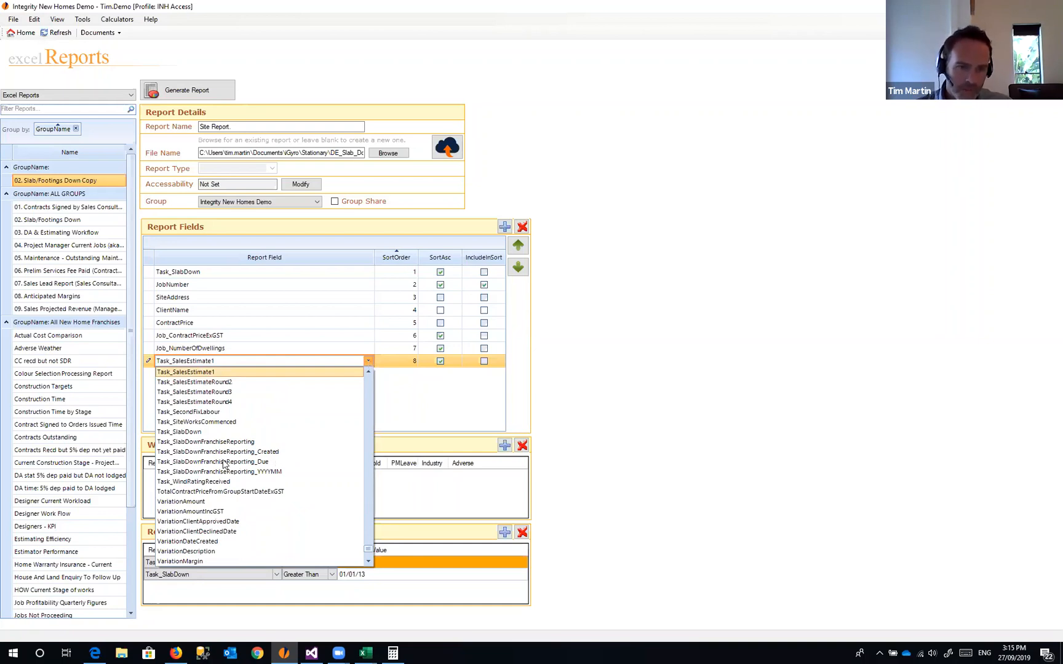
{"action": "left_click", "coordinate": [182, 432]}
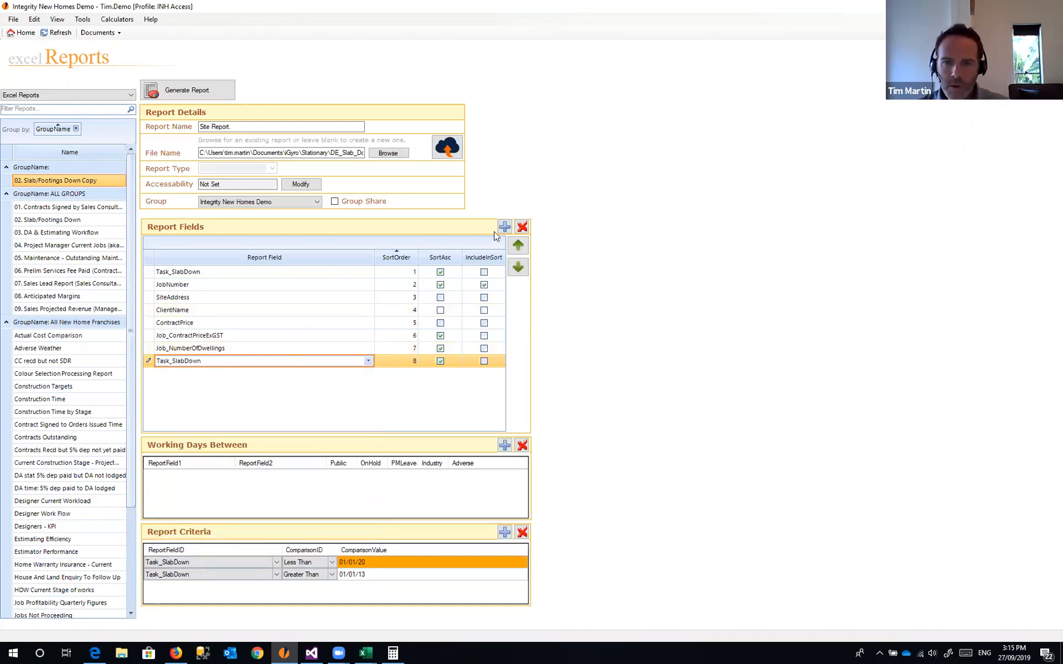
- Add Task_RoofOn as another report field below the newly added Task_SlabDown
{"action": "left_click", "coordinate": [504, 227]}
{"action": "left_click", "coordinate": [264, 375]}
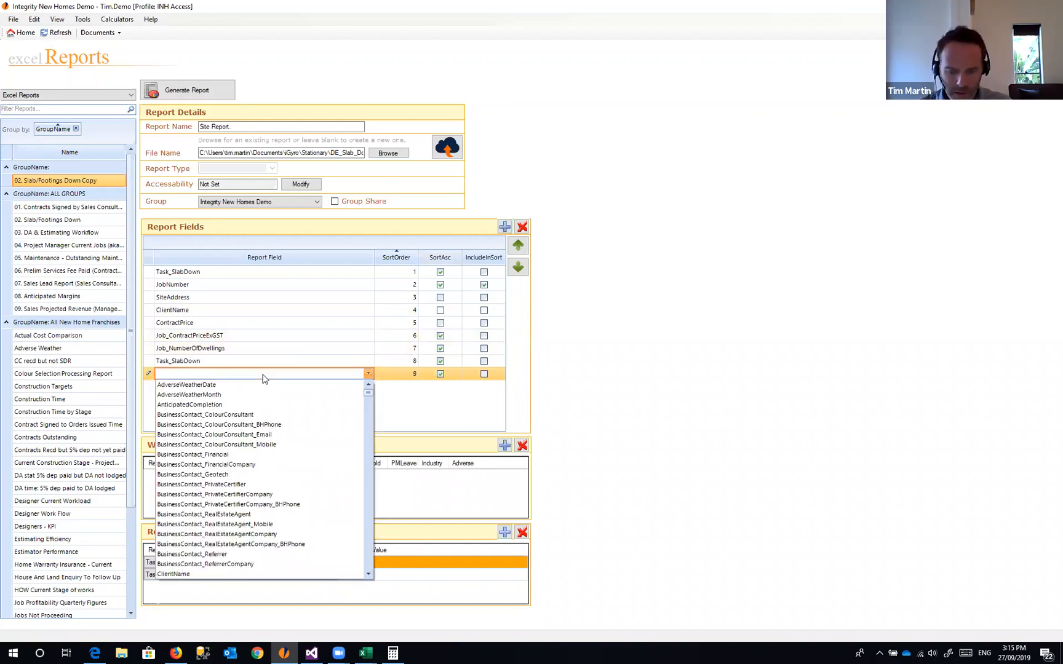
{"action": "type", "text": "tro"}
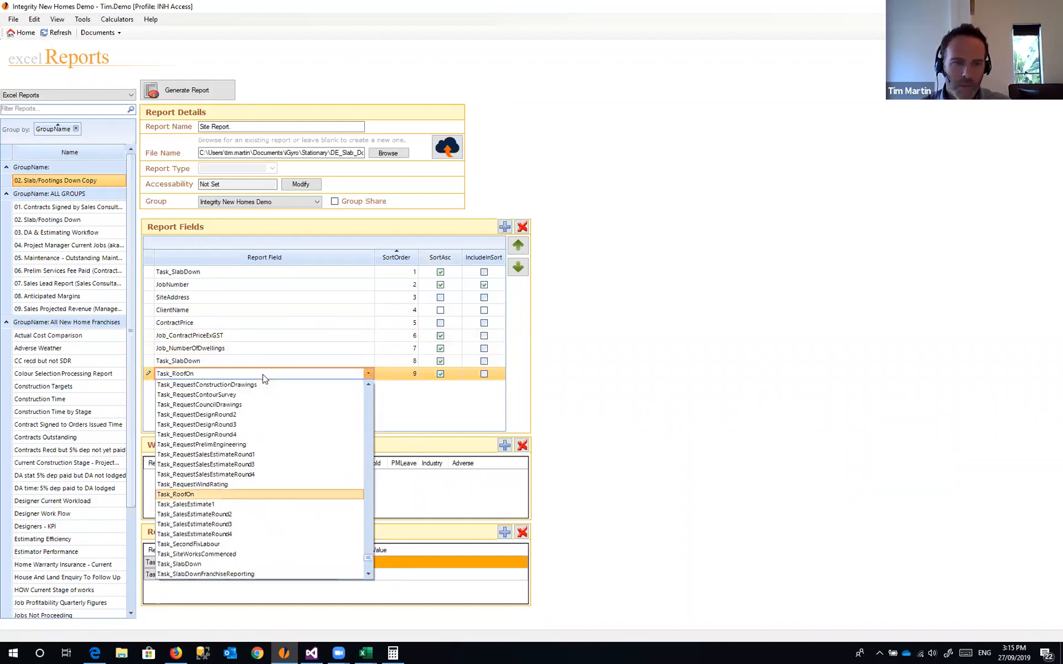
{"action": "left_click", "coordinate": [188, 495]}
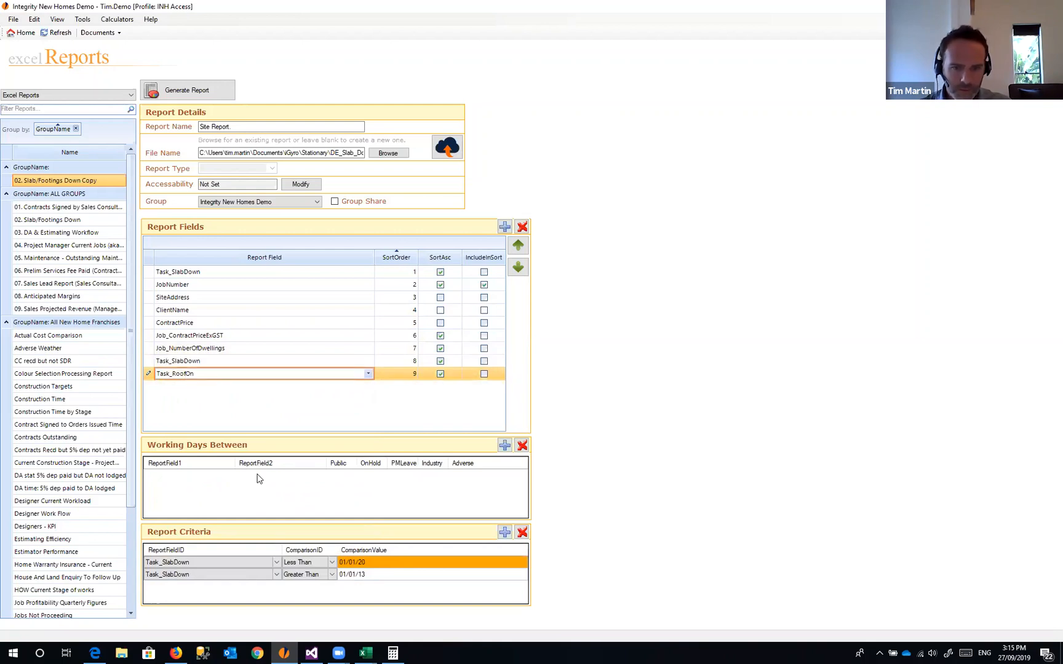
- Change the report field of the Less Than criterion to Task_RoofOn
{"action": "left_click", "coordinate": [270, 564]}
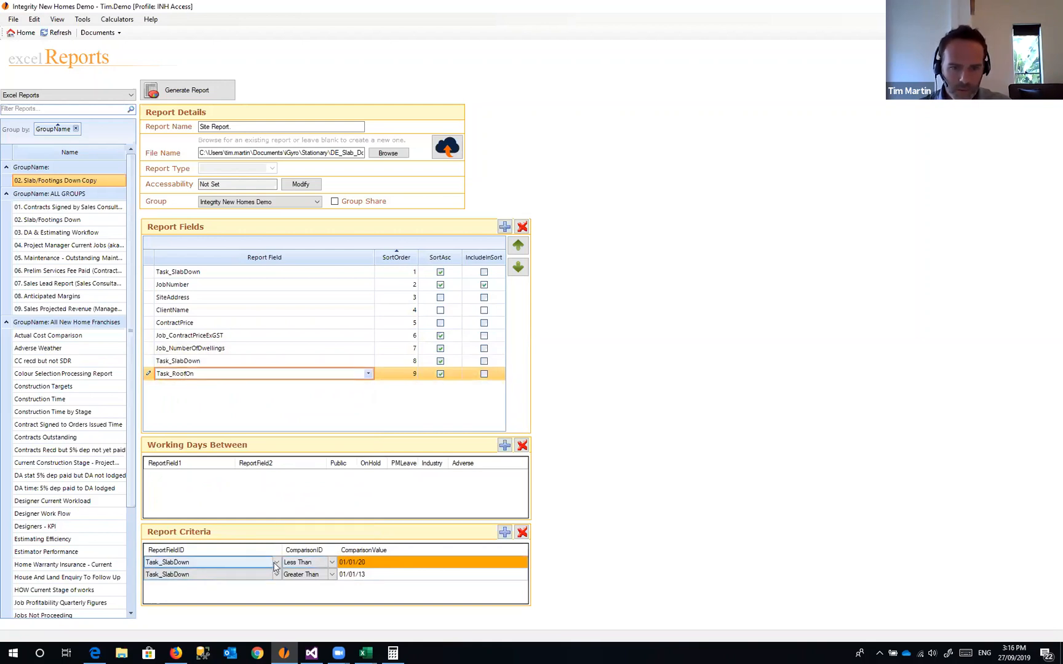
{"action": "left_click", "coordinate": [306, 564]}
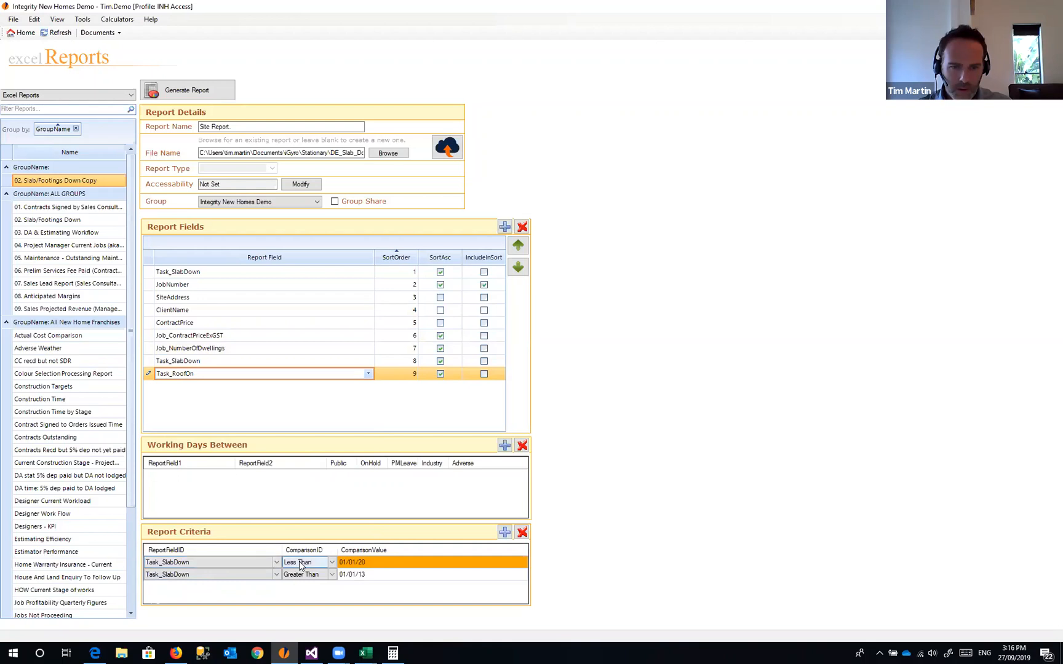
{"action": "left_click", "coordinate": [332, 562]}
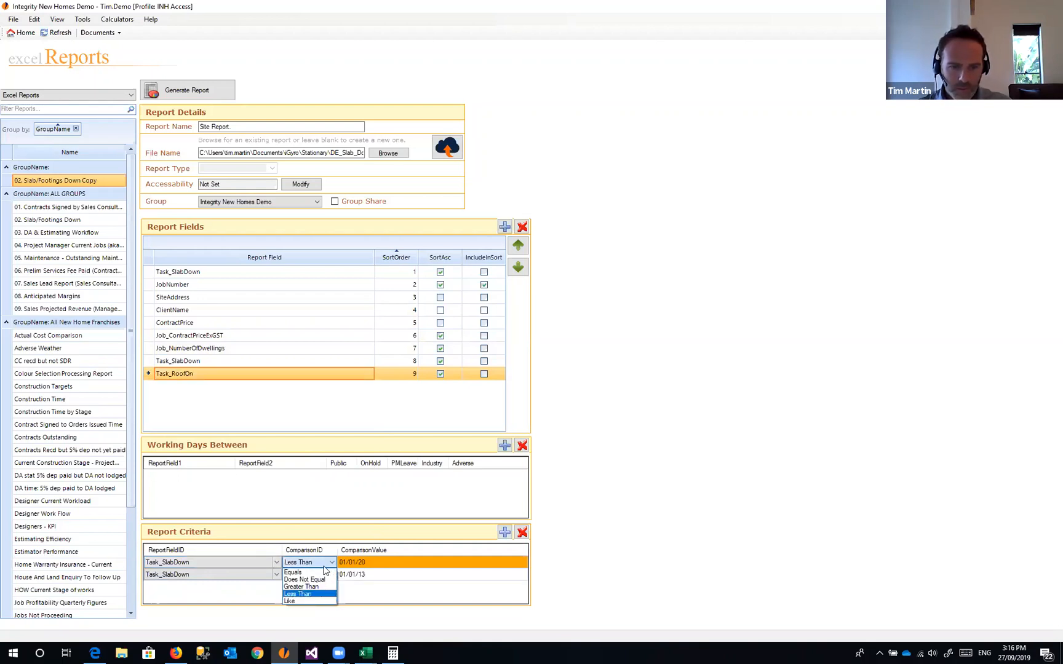
{"action": "left_click", "coordinate": [275, 565]}
{"action": "left_click", "coordinate": [276, 563]}
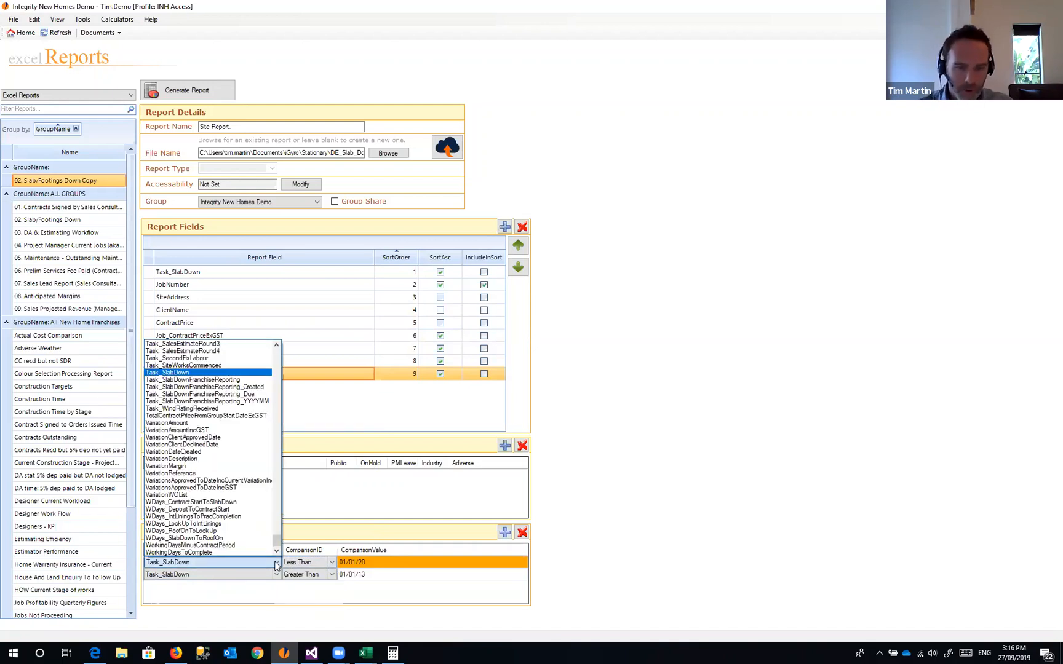
{"action": "type", "text": "task_r"}
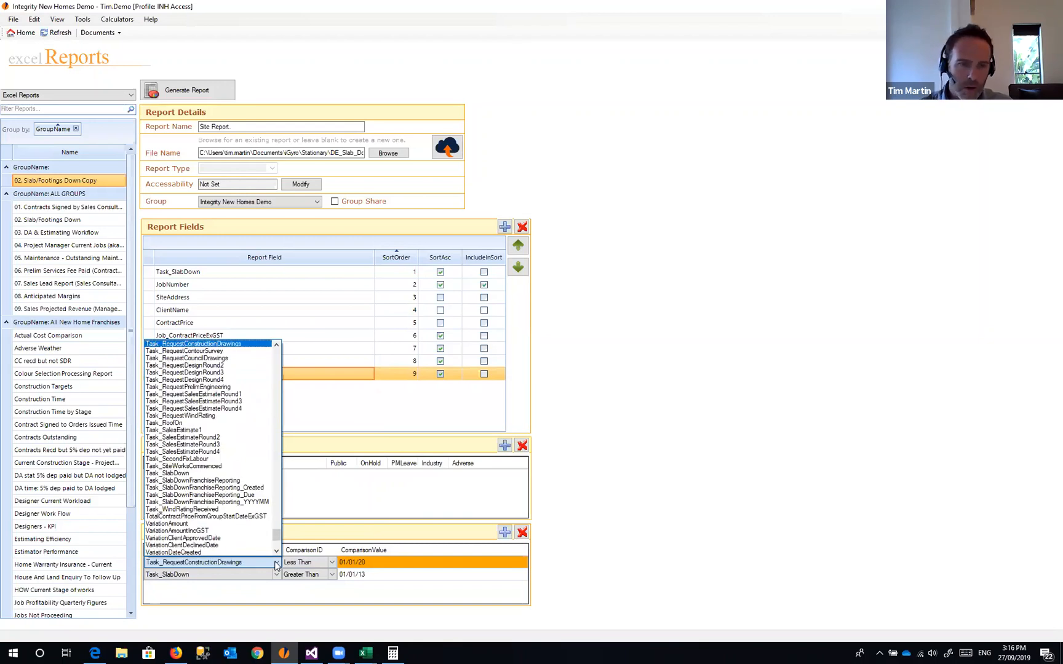
{"action": "left_click", "coordinate": [164, 423]}
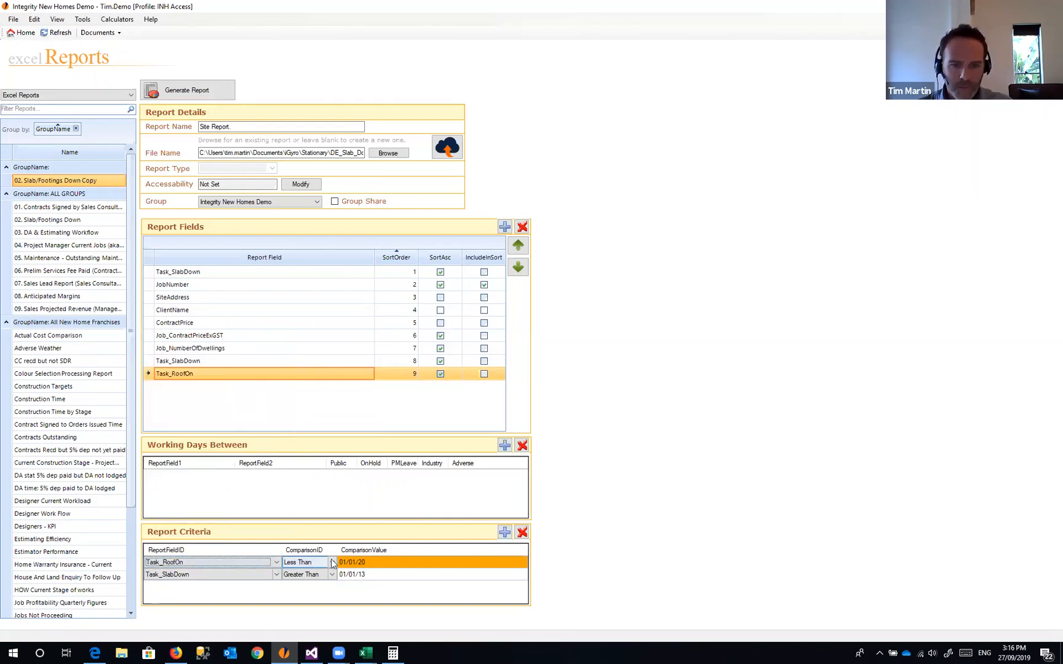
- Set the Task_RoofOn criterion to Does Not Equal with a blank comparison value, and delete the Task_SlabDown criterion
{"action": "left_click", "coordinate": [332, 563]}
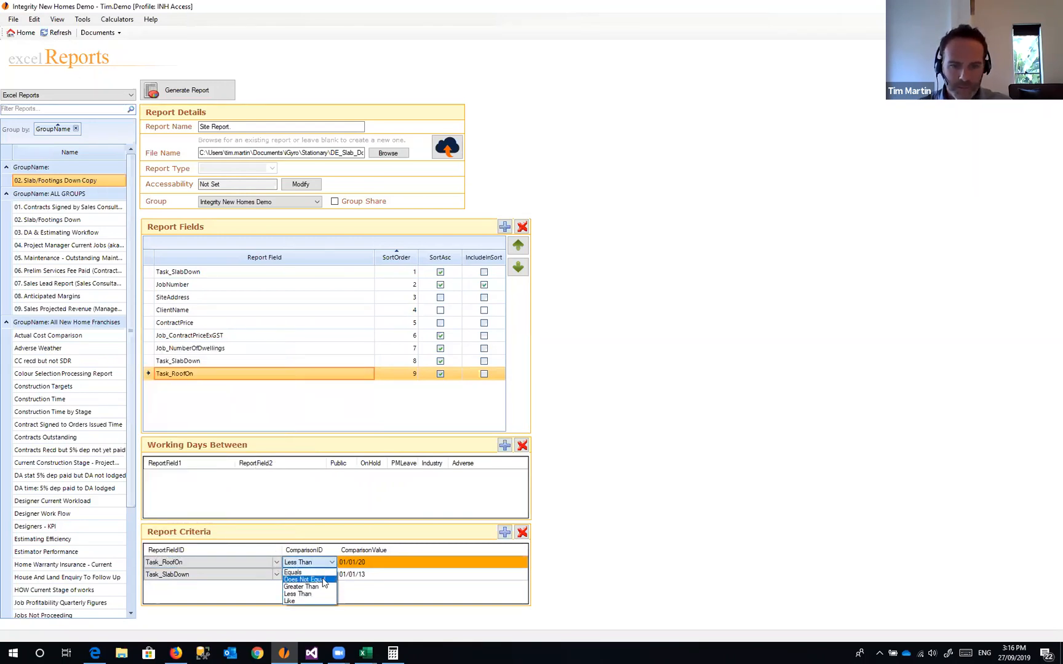
{"action": "left_click", "coordinate": [320, 573]}
{"action": "left_click", "coordinate": [377, 562]}
{"action": "key", "text": "BackSpace"}
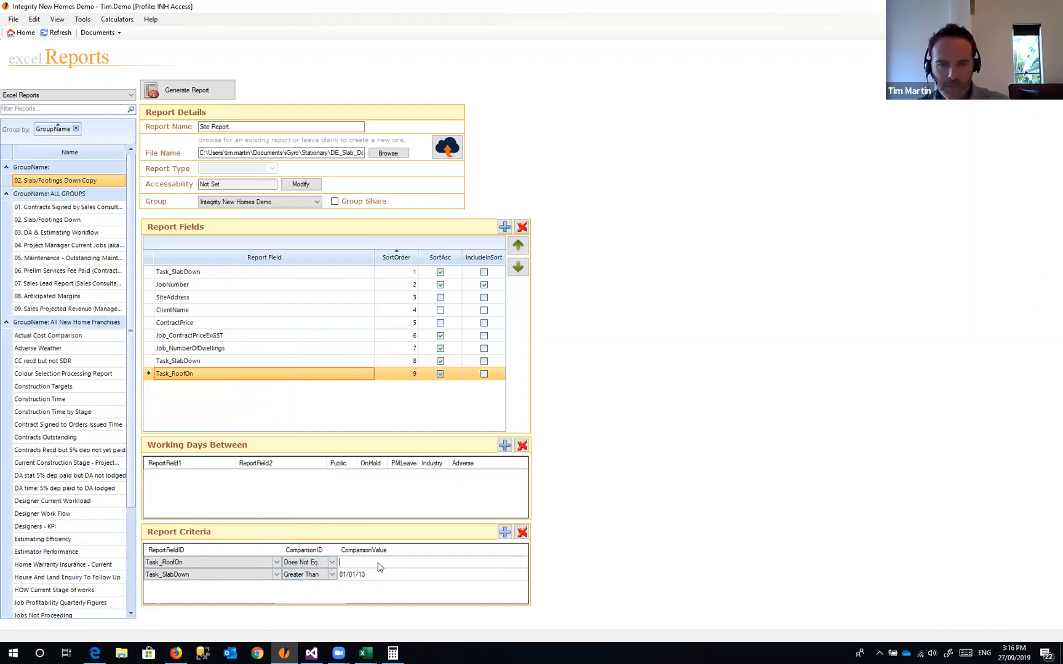
{"action": "left_click", "coordinate": [376, 577]}
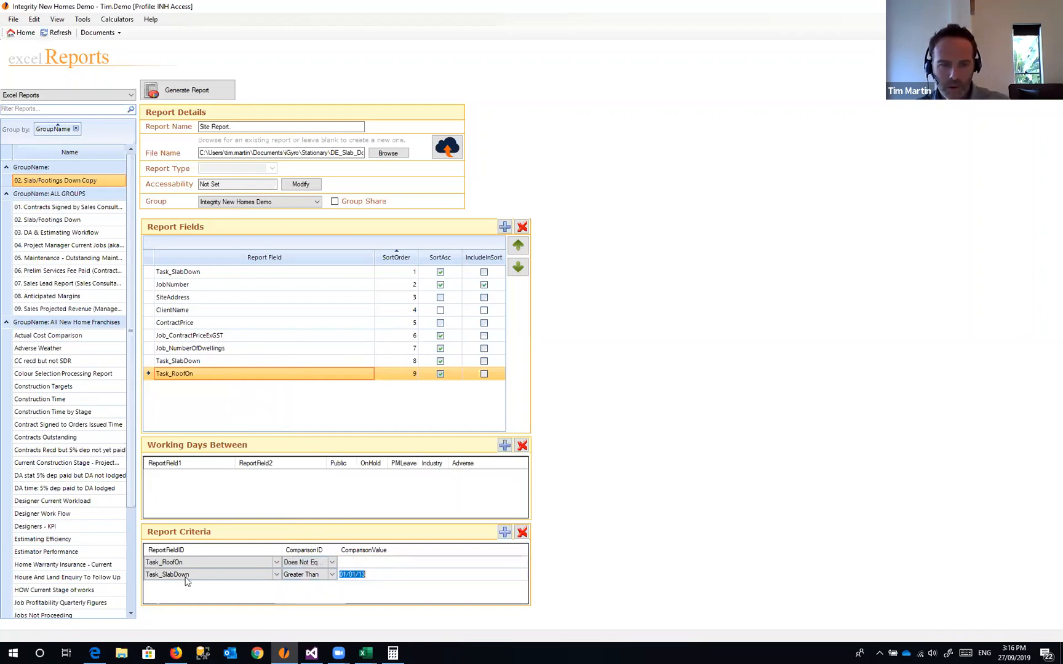
{"action": "left_click", "coordinate": [522, 533]}
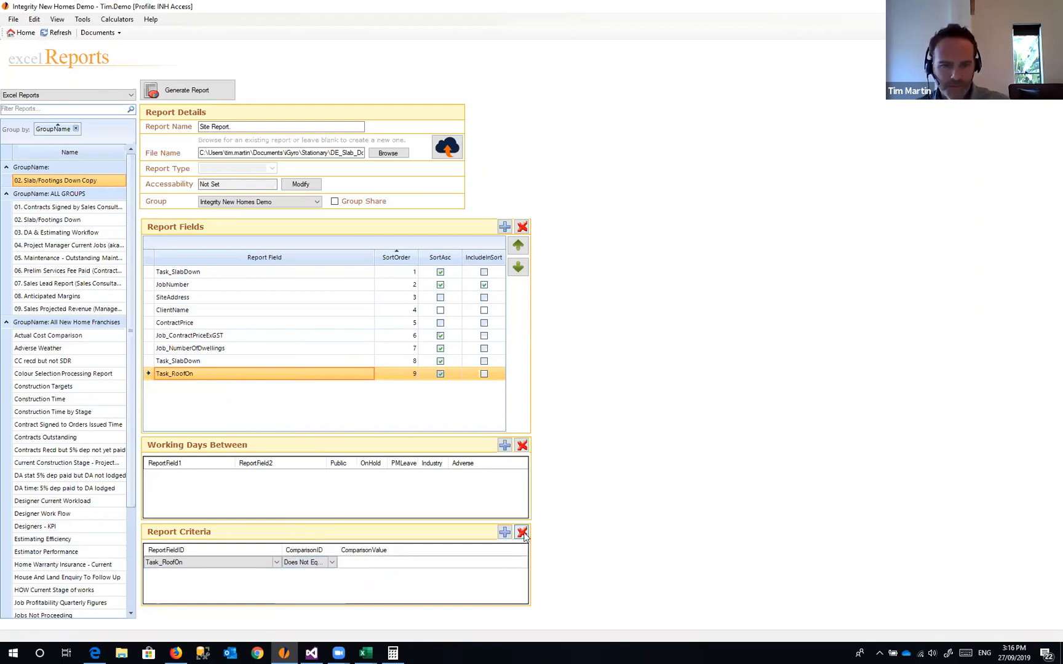
- Generate the Site Report and maximize the resulting Excel workbook
{"action": "left_click", "coordinate": [203, 361]}
{"action": "left_click", "coordinate": [187, 87]}
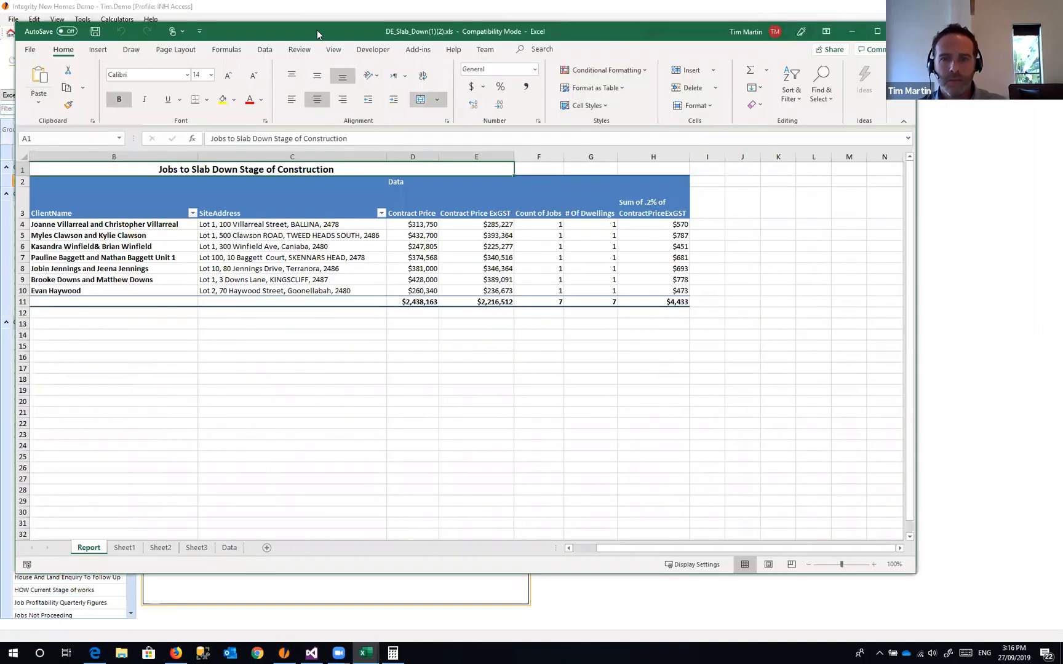
{"action": "double_click", "coordinate": [317, 30]}
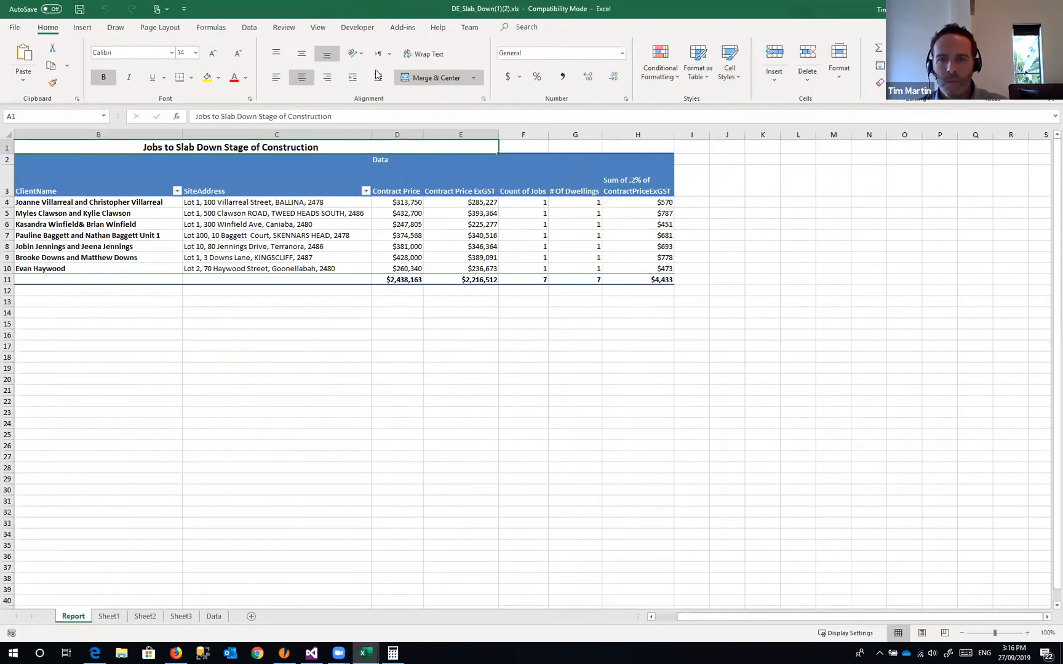
- Remove the ContractPrice and Job_ContractPriceExGST fields from the pivot table on the Report sheet
{"action": "left_click", "coordinate": [466, 224]}
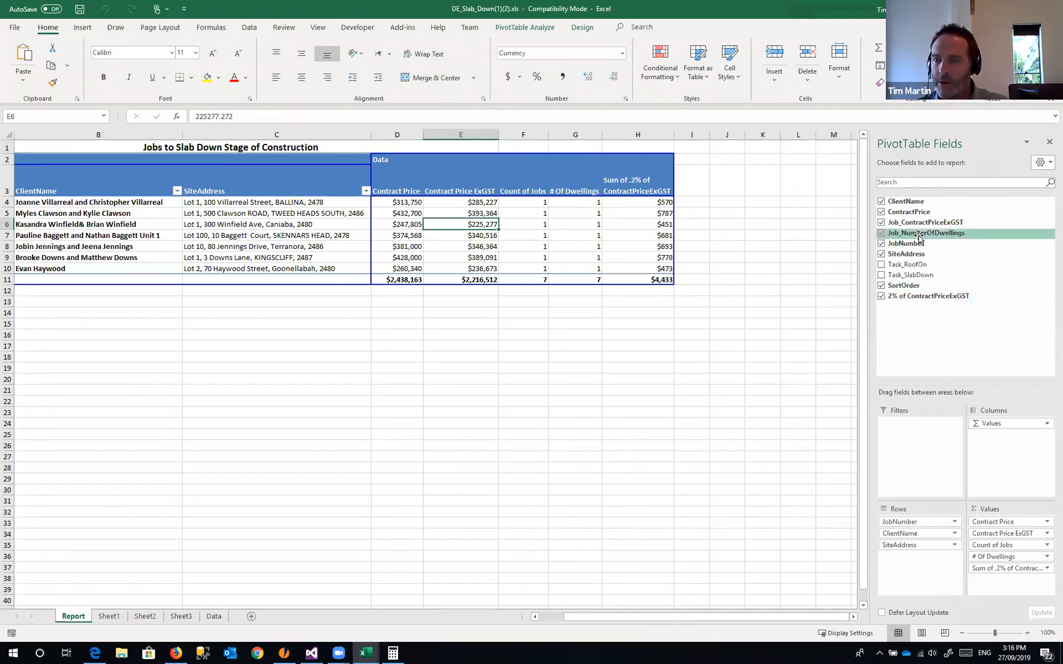
{"action": "left_click", "coordinate": [880, 212]}
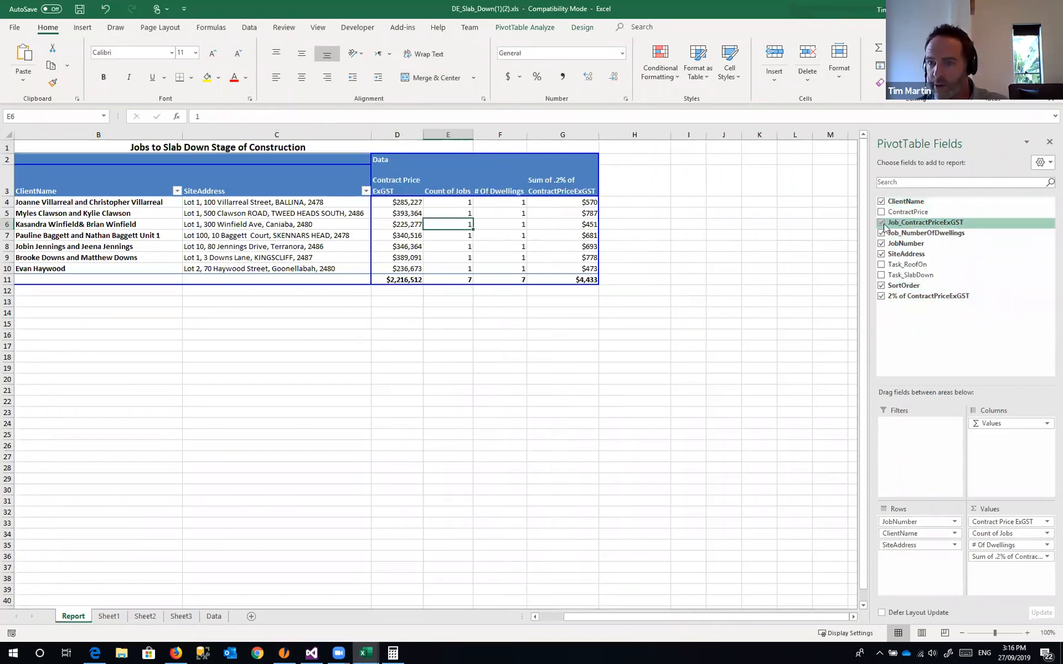
{"action": "left_click", "coordinate": [881, 222]}
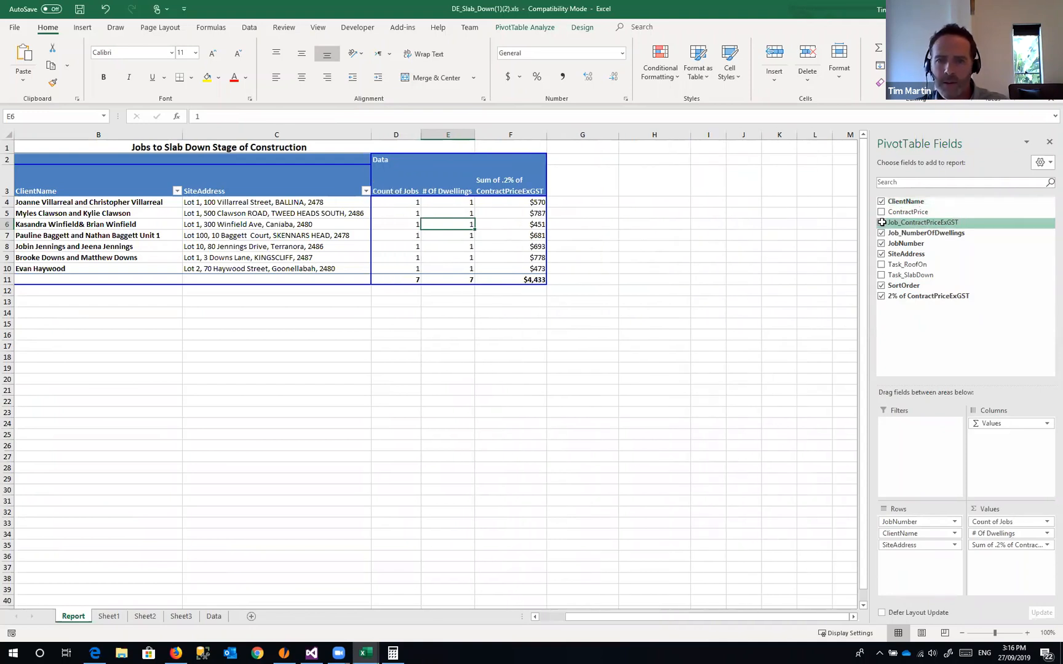
- Add Task_SlabDown and Task_RoofOn as pivot table row fields after SiteAddress, with Task_SlabDown first
{"action": "left_click", "coordinate": [353, 225]}
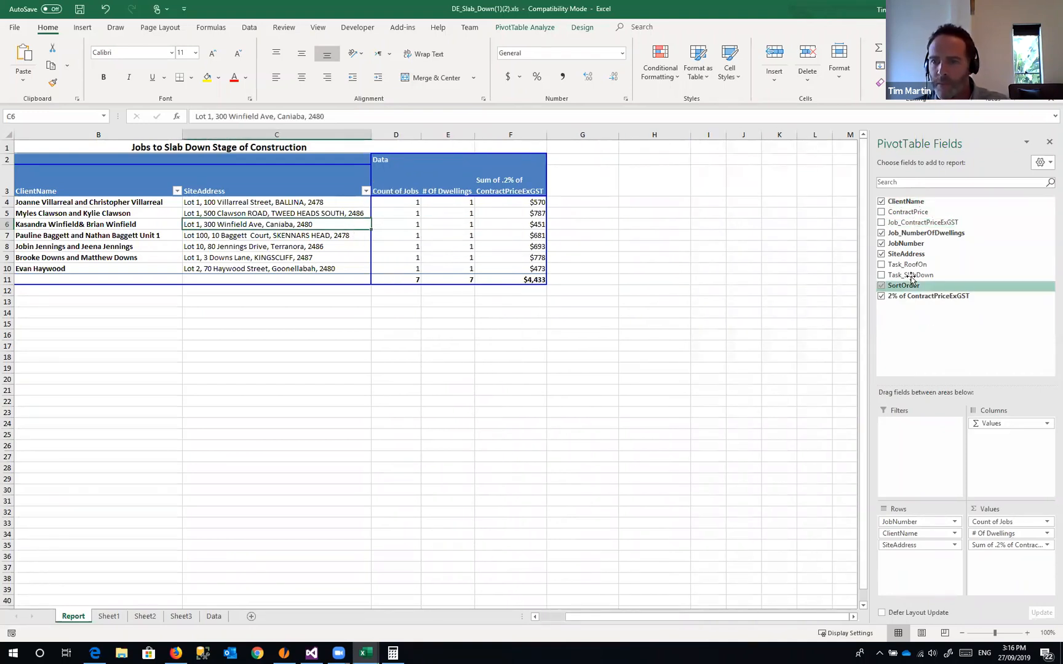
{"action": "left_click_drag", "start_coordinate": [917, 266], "coordinate": [367, 213]}
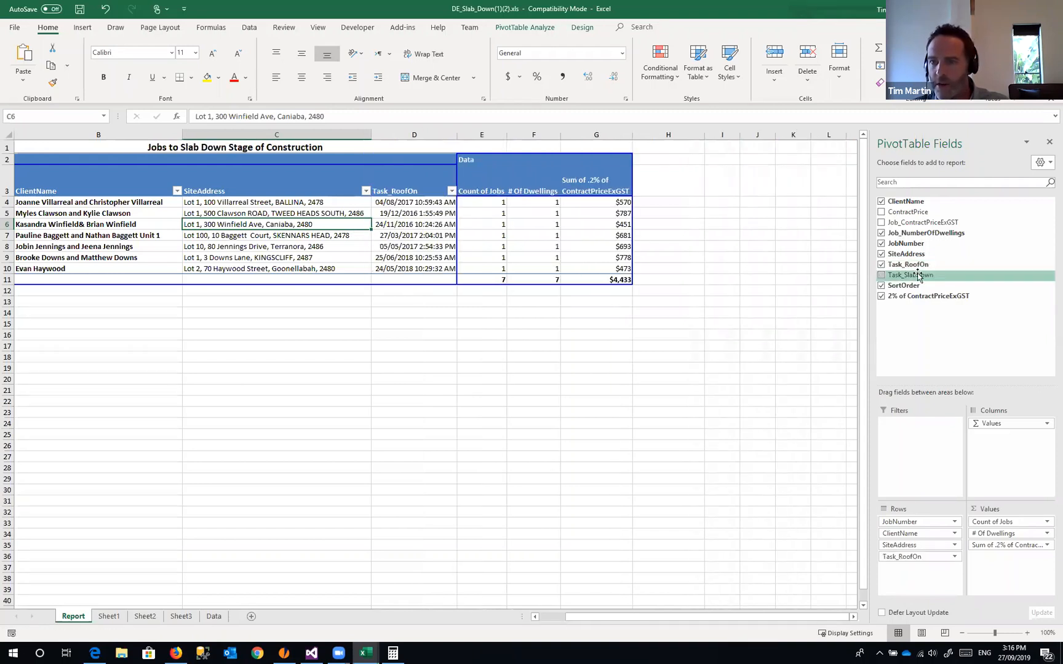
{"action": "left_click_drag", "start_coordinate": [918, 276], "coordinate": [377, 212]}
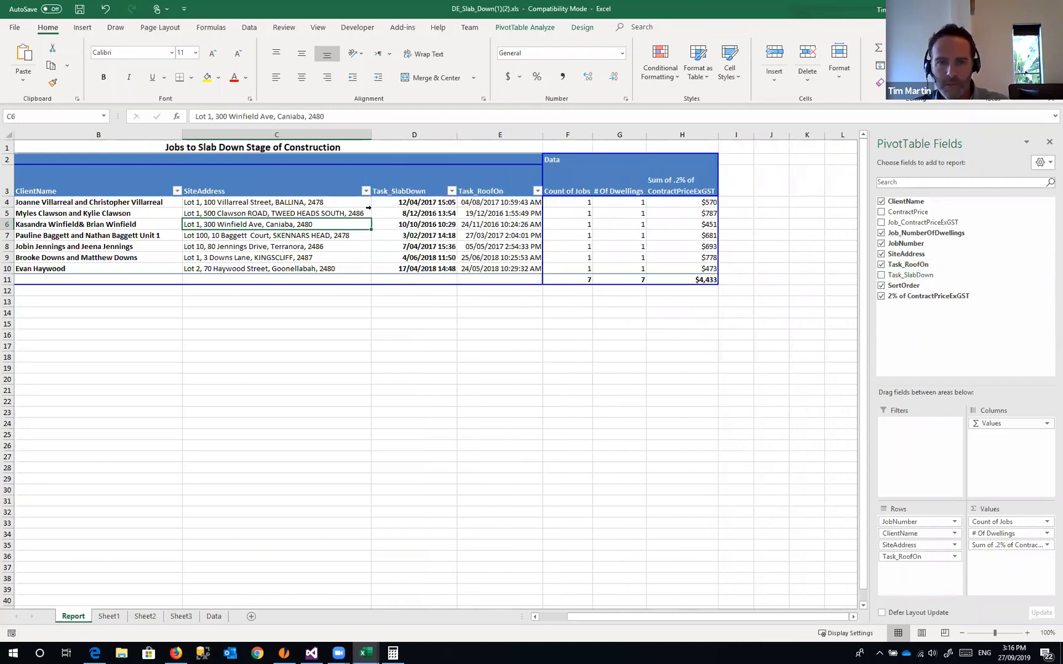
- Save the modified report workbook, keeping its current file format
{"action": "left_click", "coordinate": [482, 213]}
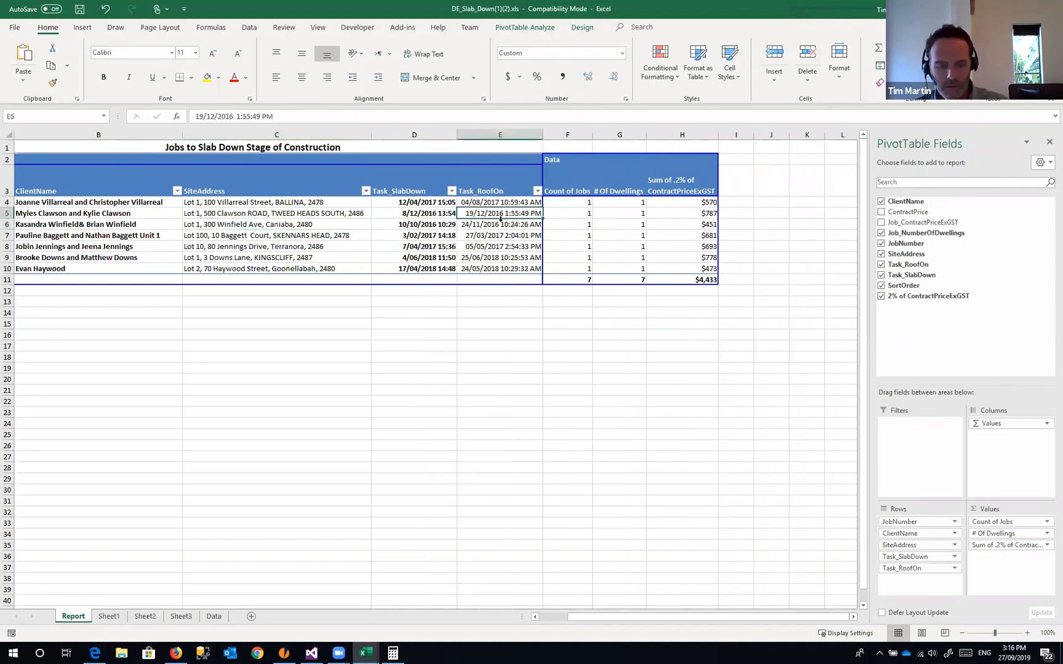
{"action": "left_click", "coordinate": [80, 9]}
{"action": "left_click", "coordinate": [570, 398]}
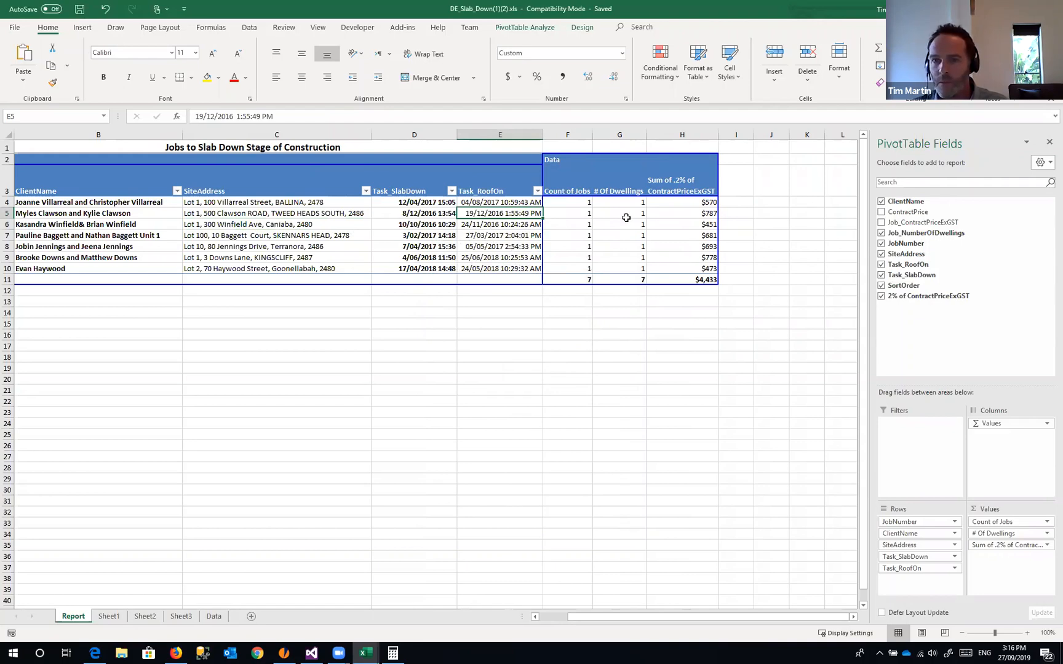
- Switch to iGyro and add a Working Days Between entry from Task_SlabDown to Task_RoofOn in the Site Report
{"action": "key", "text": "alt+Tab"}
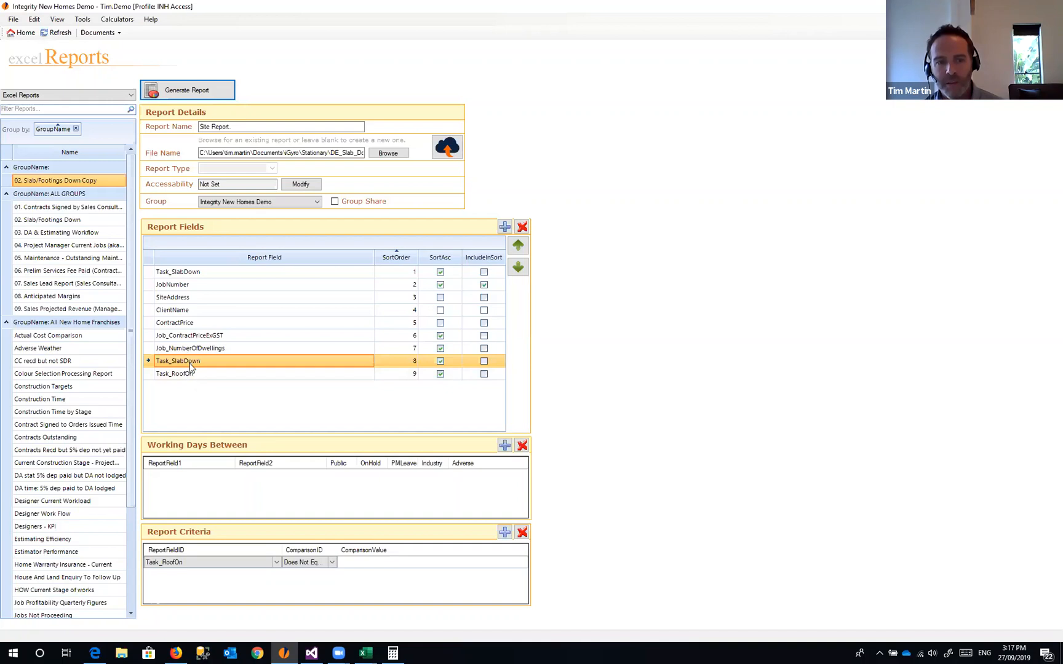
{"action": "left_click", "coordinate": [505, 446]}
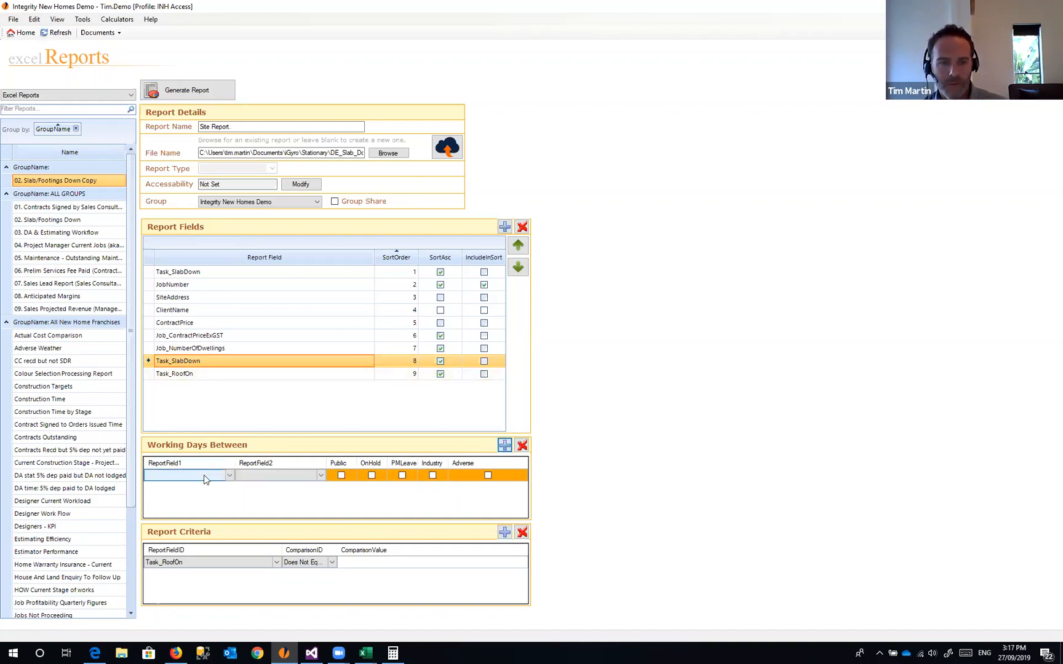
{"action": "left_click", "coordinate": [228, 477]}
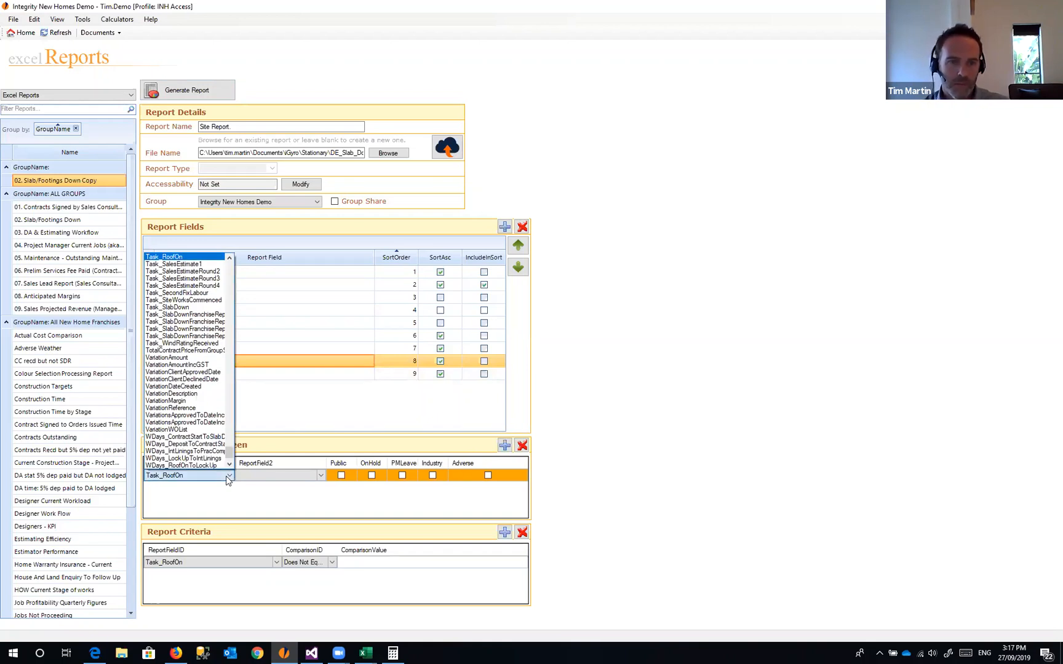
{"action": "left_click", "coordinate": [184, 307]}
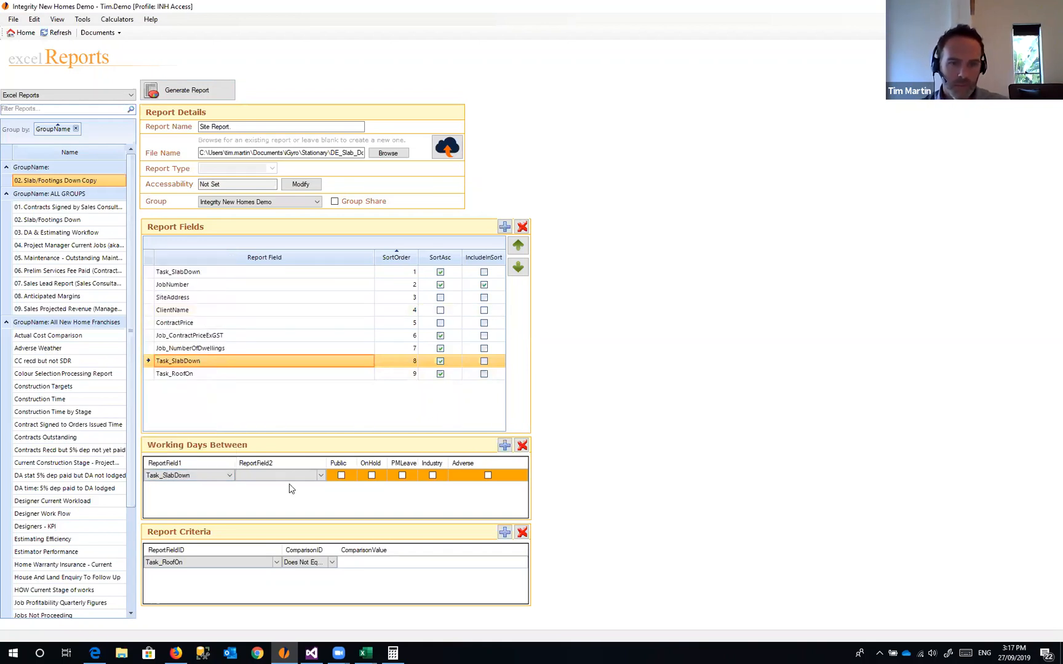
{"action": "left_click", "coordinate": [310, 479]}
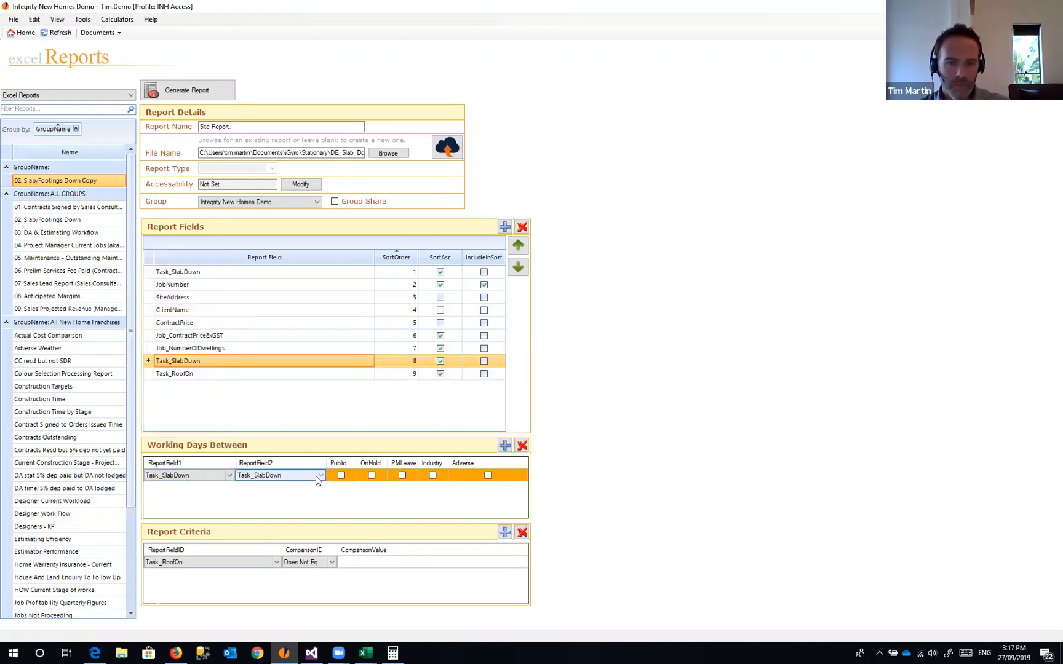
{"action": "left_click", "coordinate": [320, 477]}
{"action": "scroll", "coordinate": [284, 369], "scroll_direction": "up", "scroll_amount": 2}
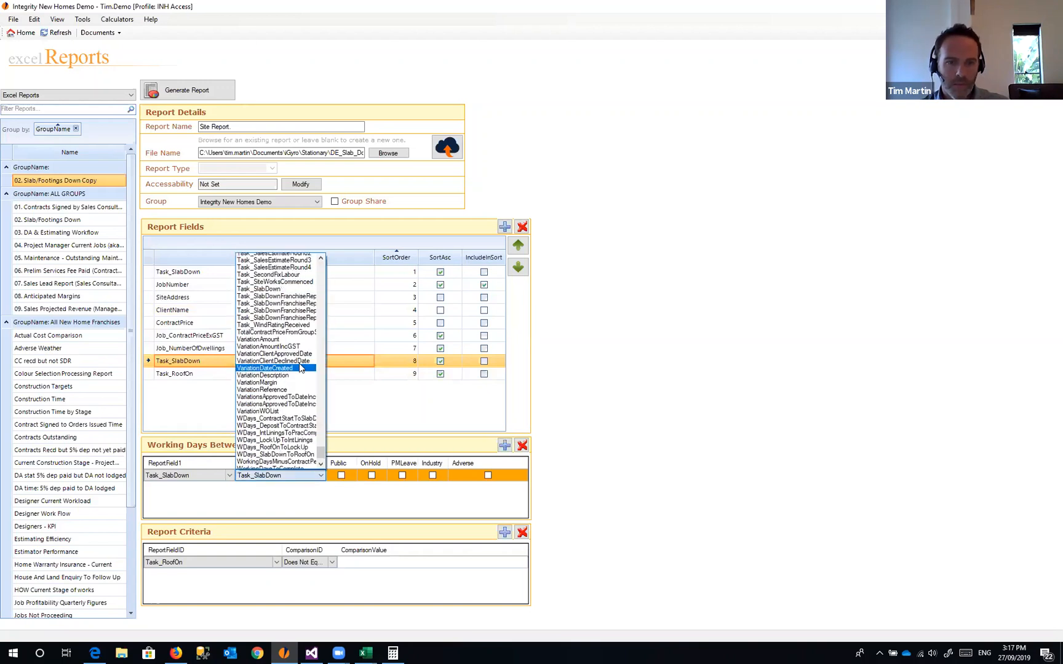
{"action": "left_click", "coordinate": [272, 279]}
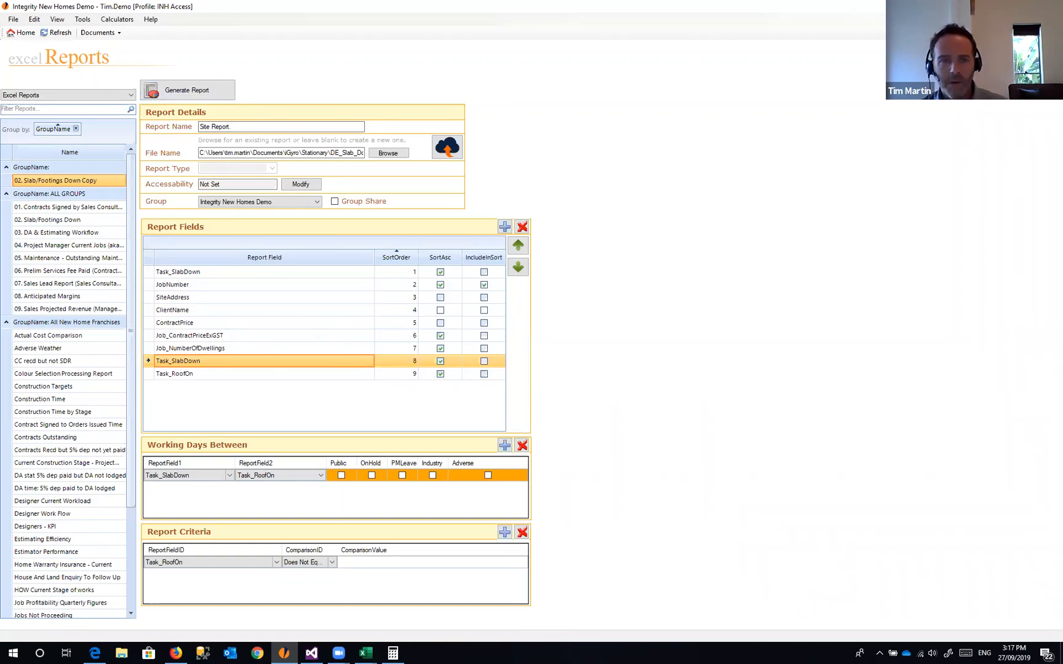
- Generate the Site Report again and add WorkingDays_Task_SlabDown_Task_RoofOn as a value in the Report sheet's pivot table
{"action": "left_click", "coordinate": [200, 92]}
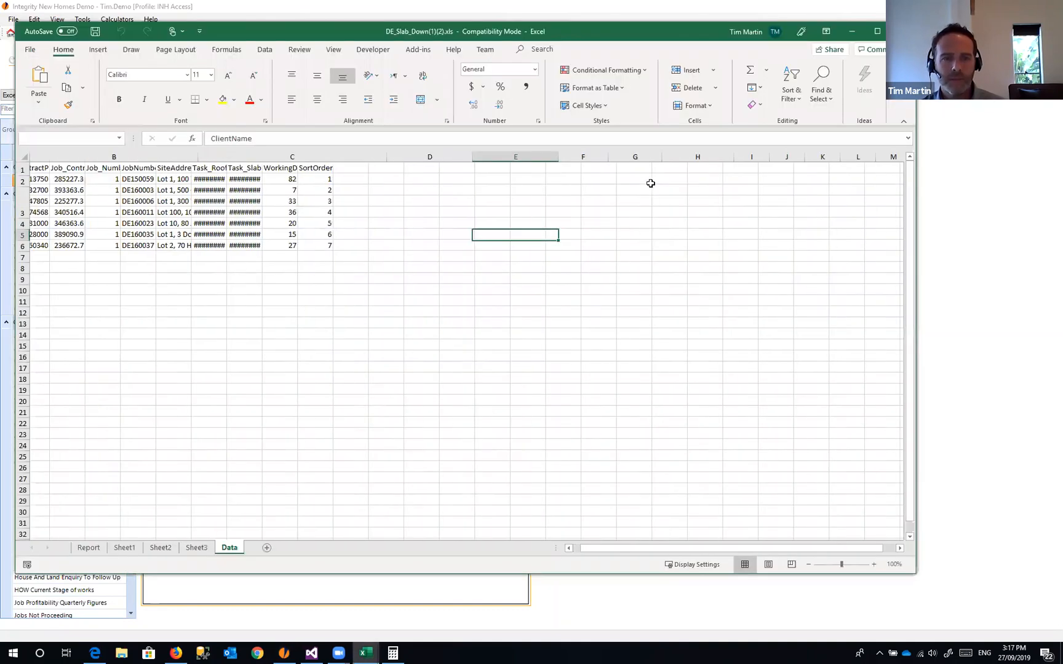
{"action": "double_click", "coordinate": [334, 31]}
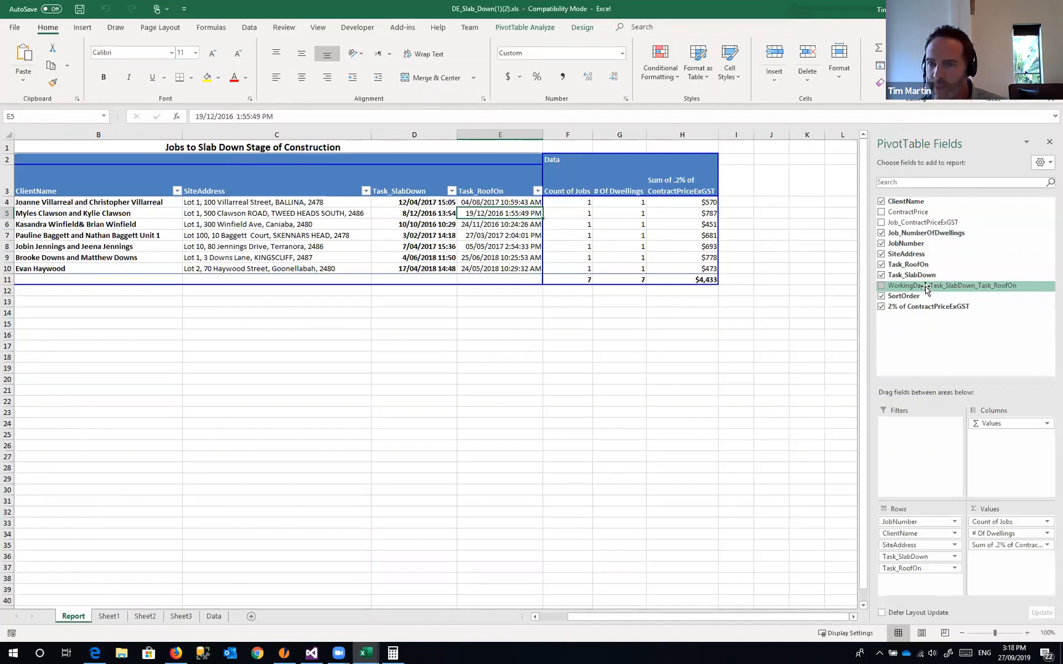
{"action": "left_click_drag", "start_coordinate": [925, 287], "coordinate": [612, 219]}
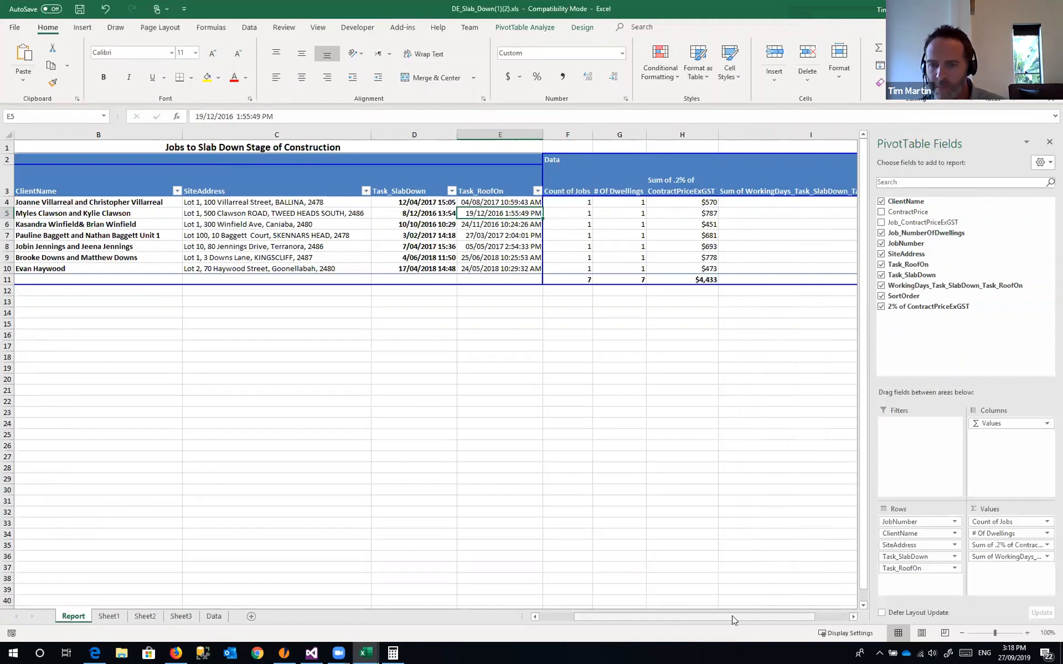
{"action": "left_click_drag", "start_coordinate": [731, 618], "coordinate": [759, 618]}
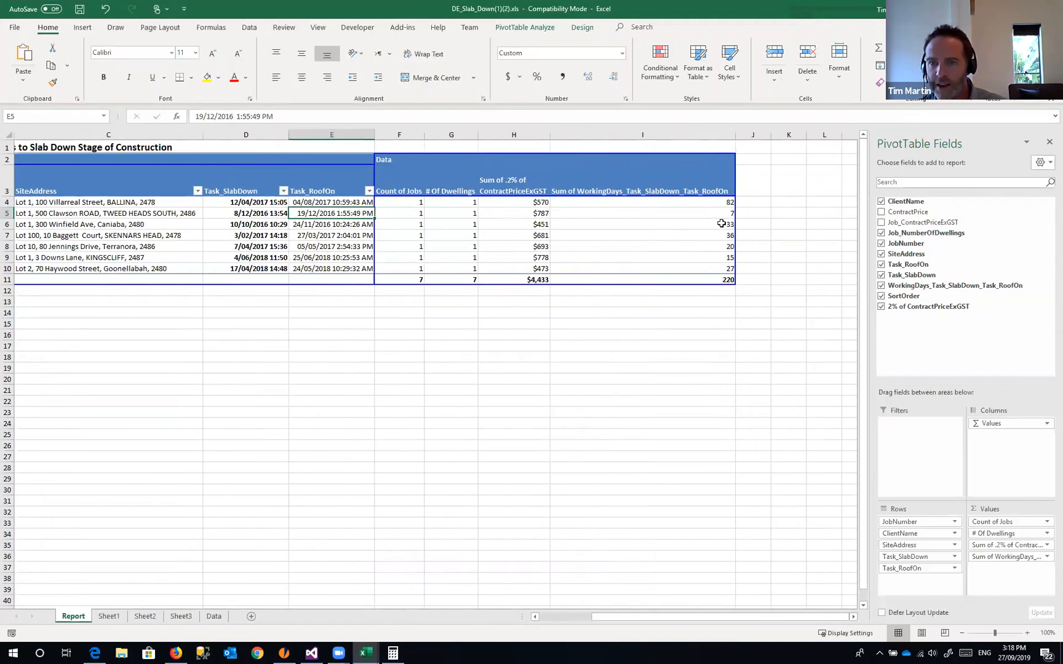
- Summarize the WorkingDays_Task_SlabDown_Task_RoofOn value field by Average and check the column's grand total
{"action": "left_click_drag", "start_coordinate": [722, 202], "coordinate": [732, 268]}
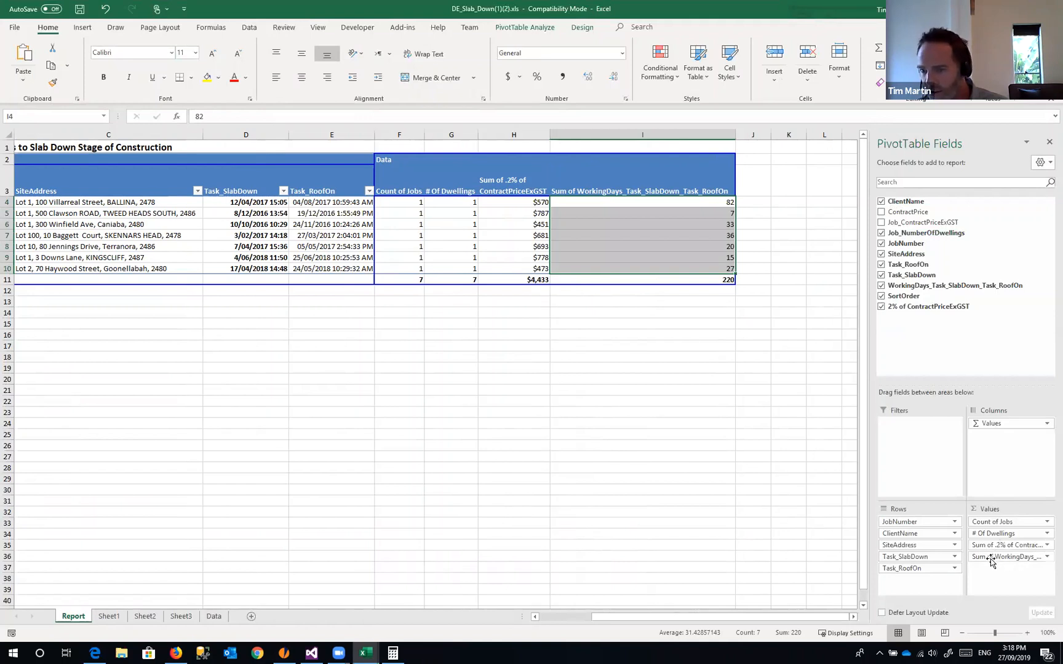
{"action": "left_click", "coordinate": [1042, 557]}
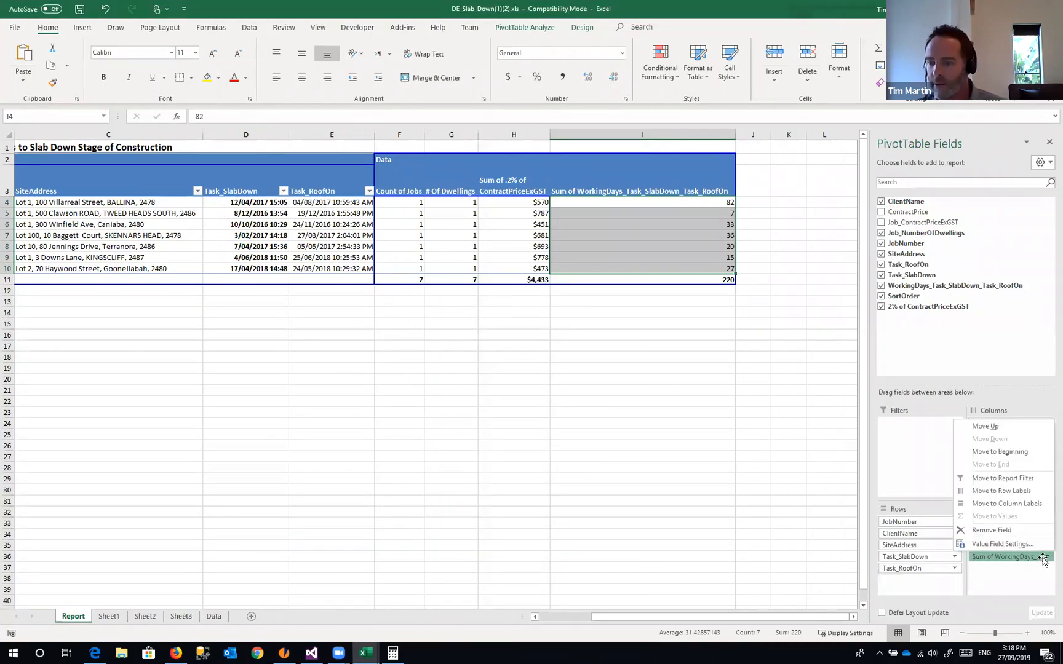
{"action": "left_click", "coordinate": [1043, 559]}
{"action": "left_click", "coordinate": [1044, 560]}
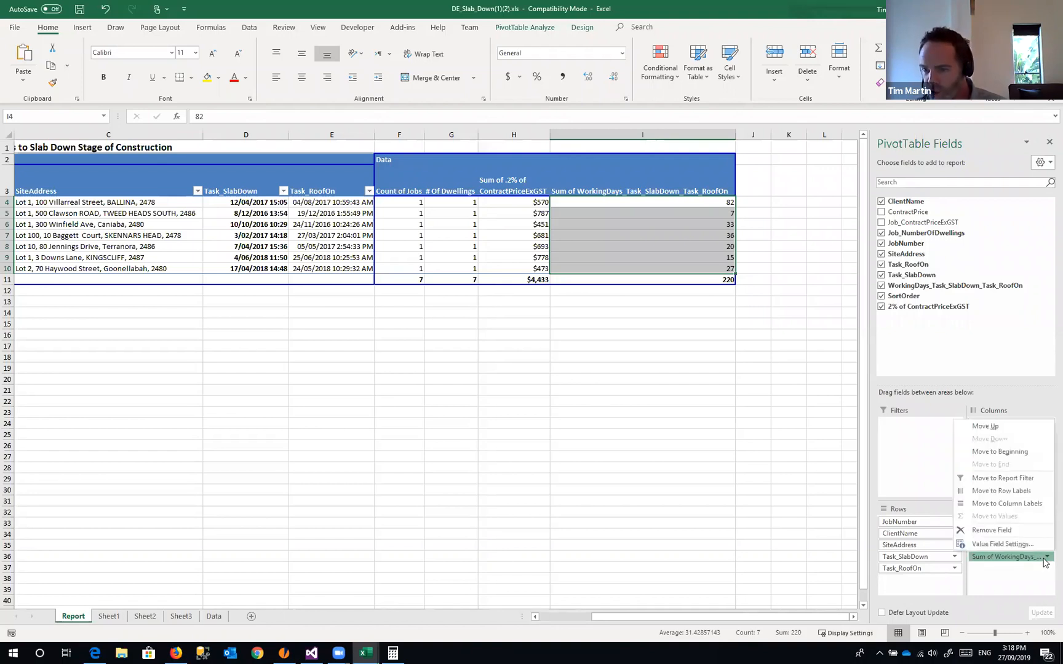
{"action": "left_click", "coordinate": [1010, 544]}
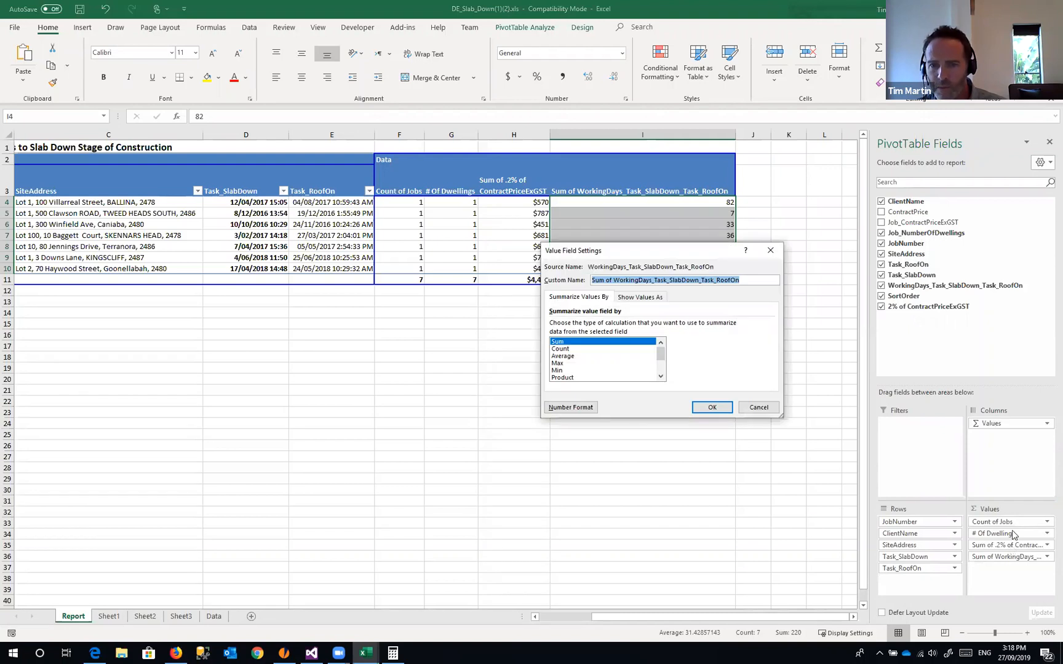
{"action": "left_click", "coordinate": [561, 356]}
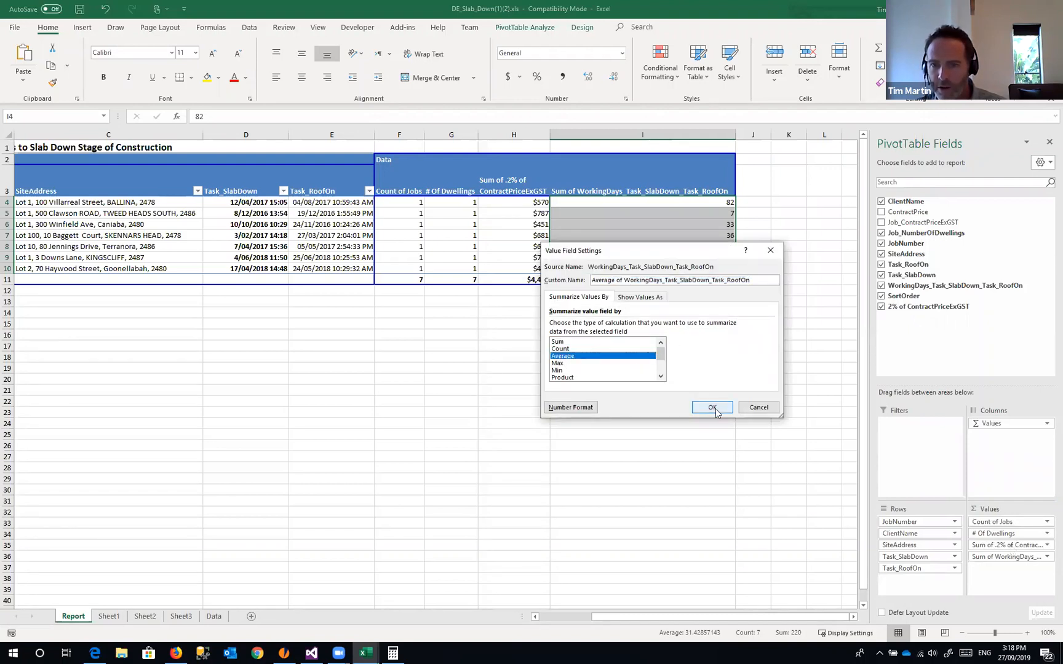
{"action": "left_click", "coordinate": [712, 407]}
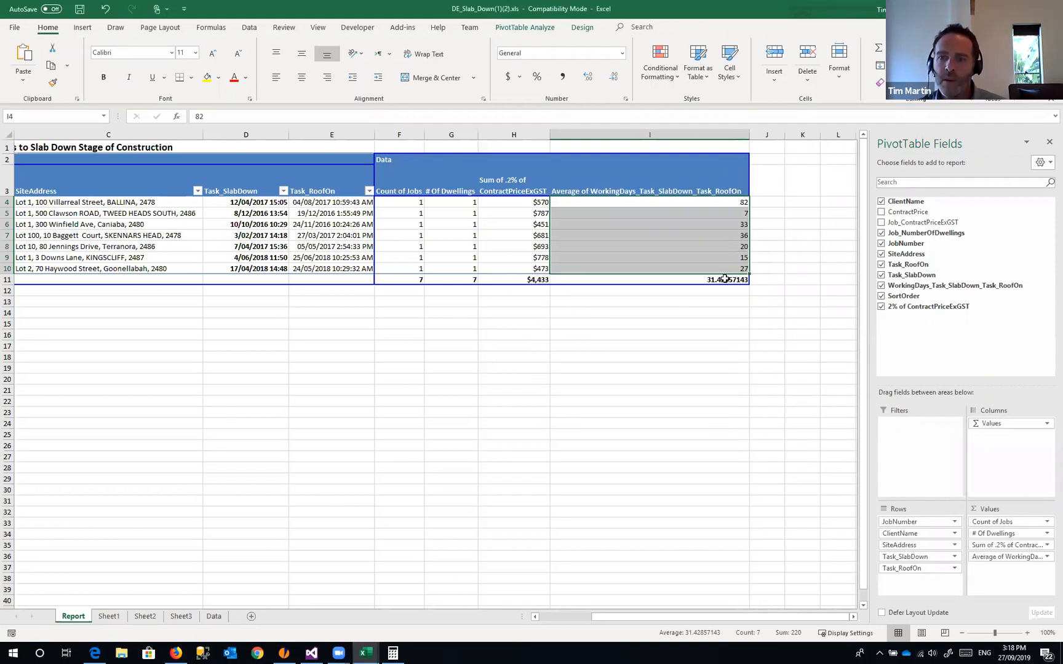
{"action": "left_click", "coordinate": [725, 279]}
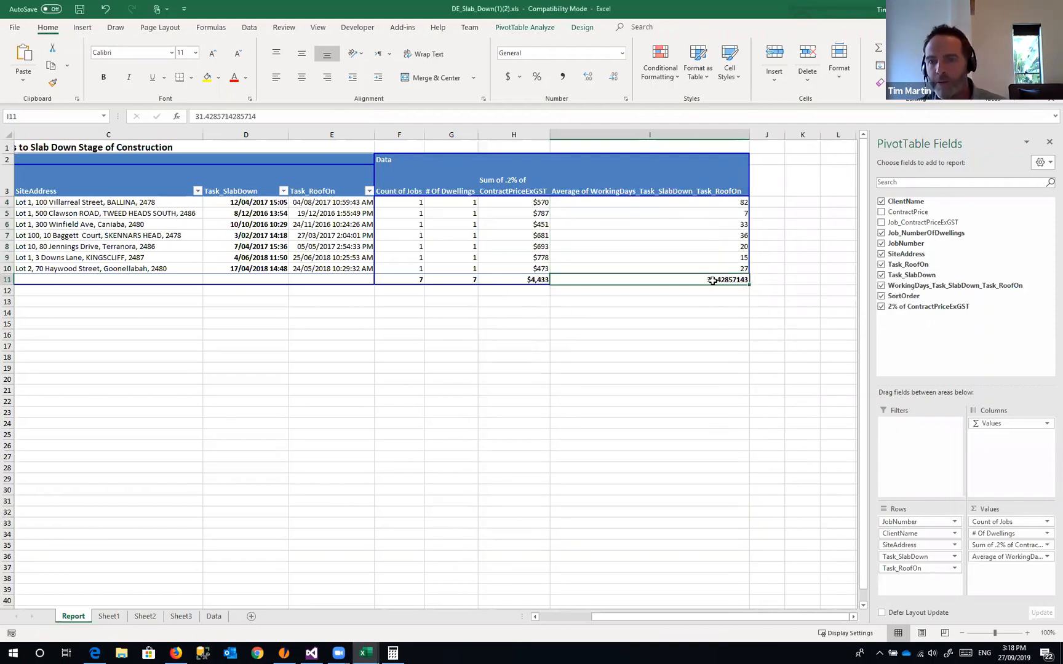
{"action": "mouse_move", "coordinate": [726, 281]}
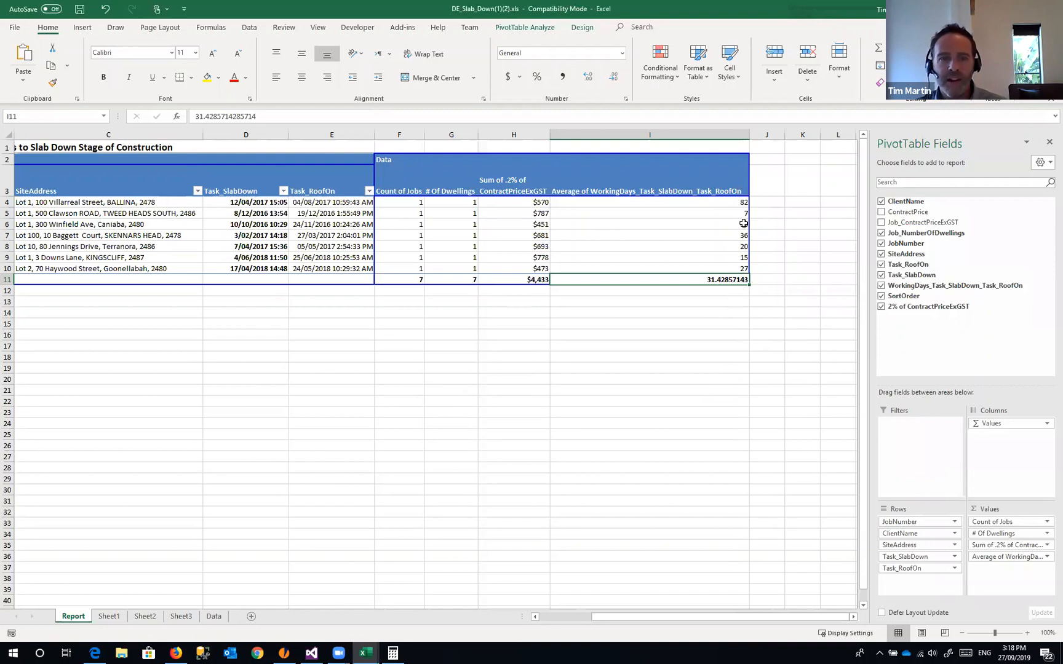
{"action": "left_click", "coordinate": [360, 225]}
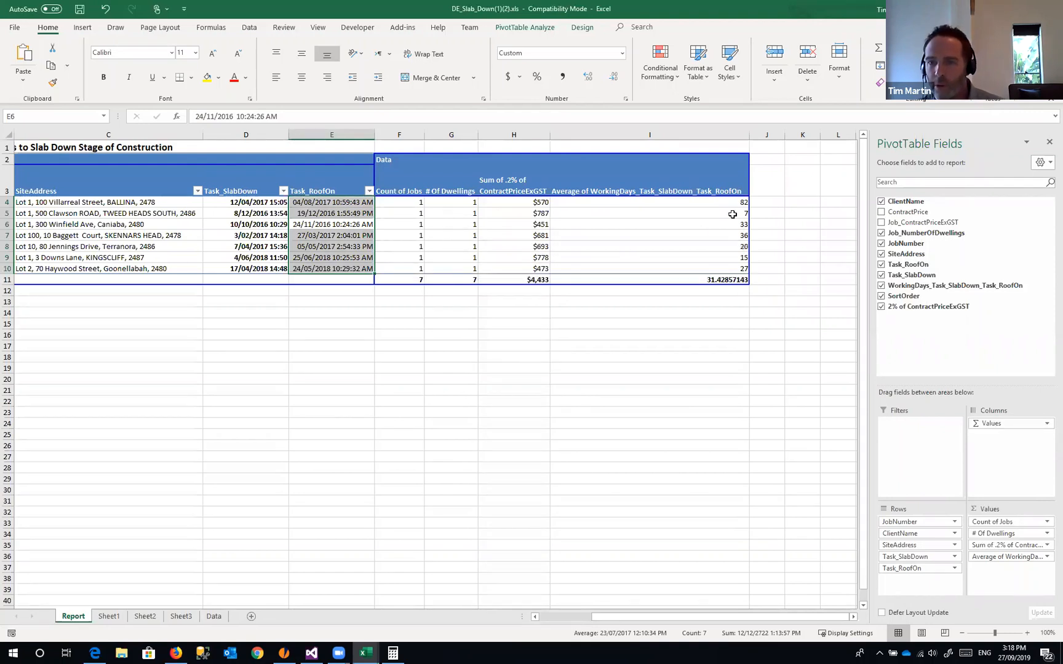
{"action": "left_click", "coordinate": [524, 213]}
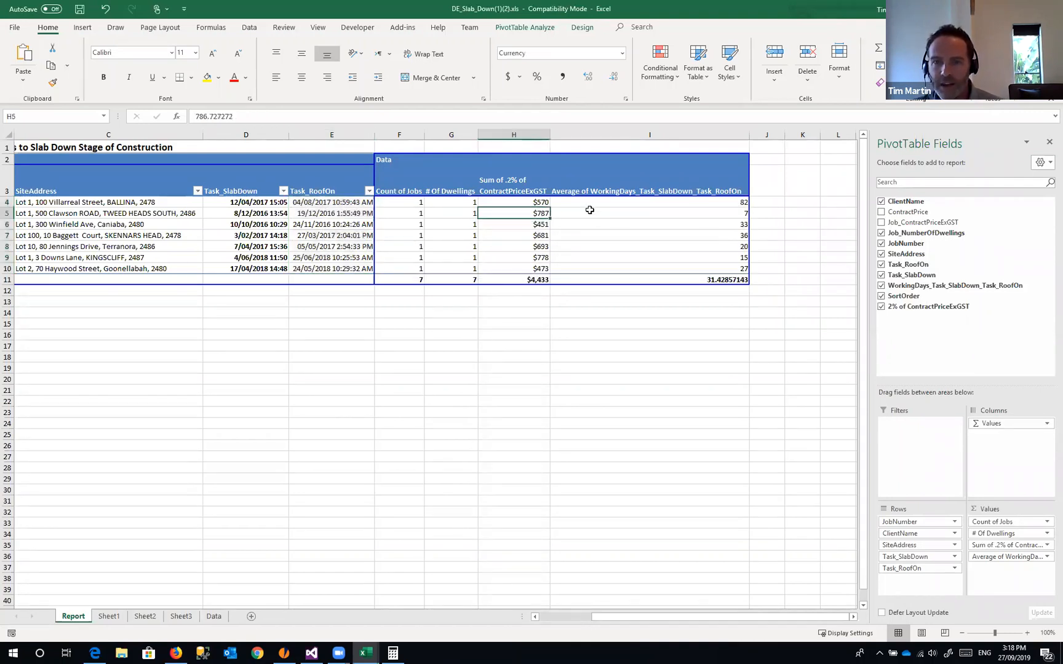
- Apply a red-white-blue color scale to the working-days values for the individual jobs, excluding the total
{"action": "left_click_drag", "start_coordinate": [738, 202], "coordinate": [739, 264]}
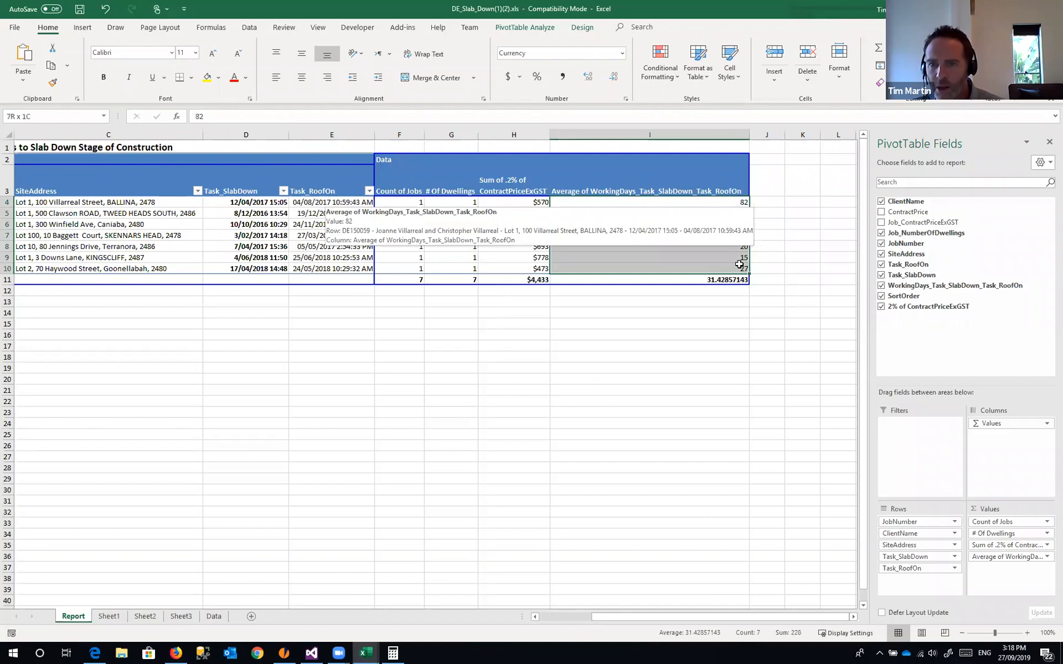
{"action": "left_click", "coordinate": [669, 80]}
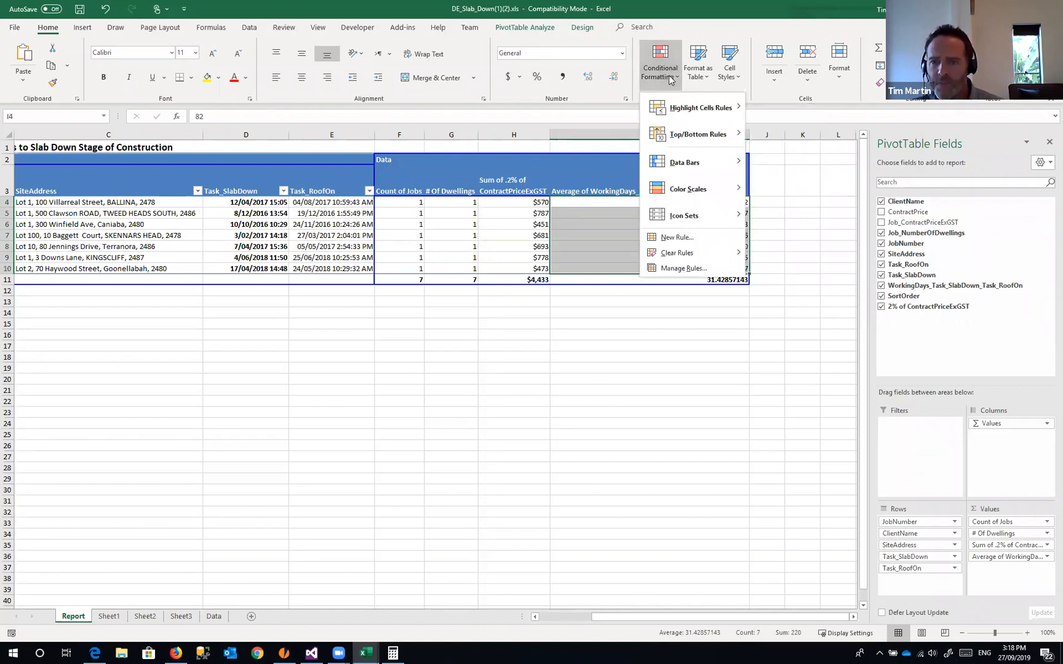
{"action": "mouse_move", "coordinate": [695, 194]}
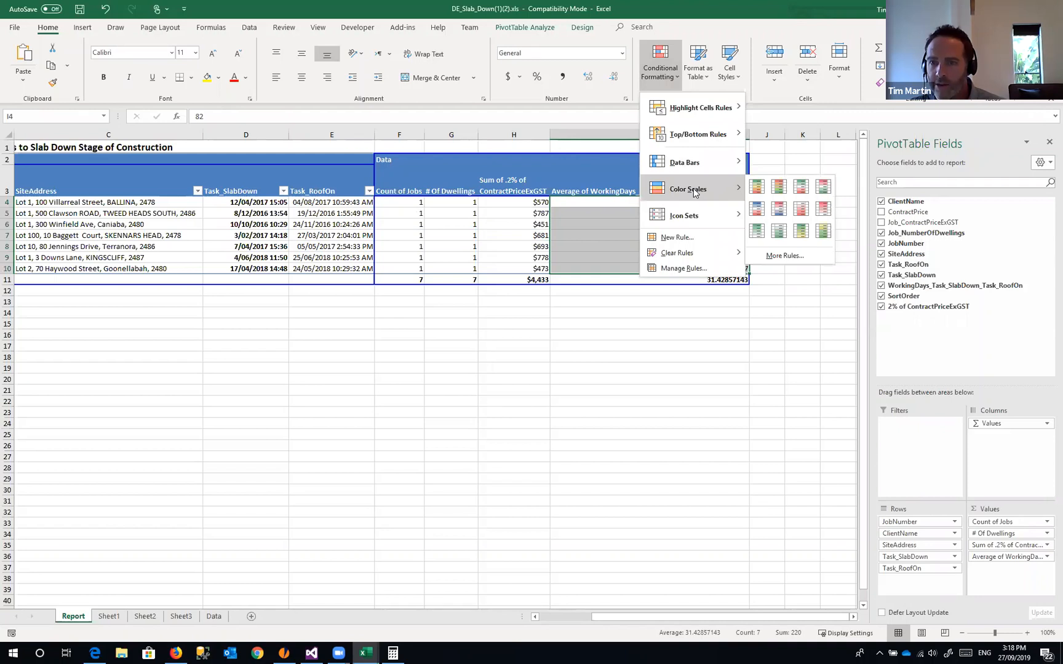
{"action": "left_click", "coordinate": [781, 211]}
{"action": "left_click", "coordinate": [732, 214]}
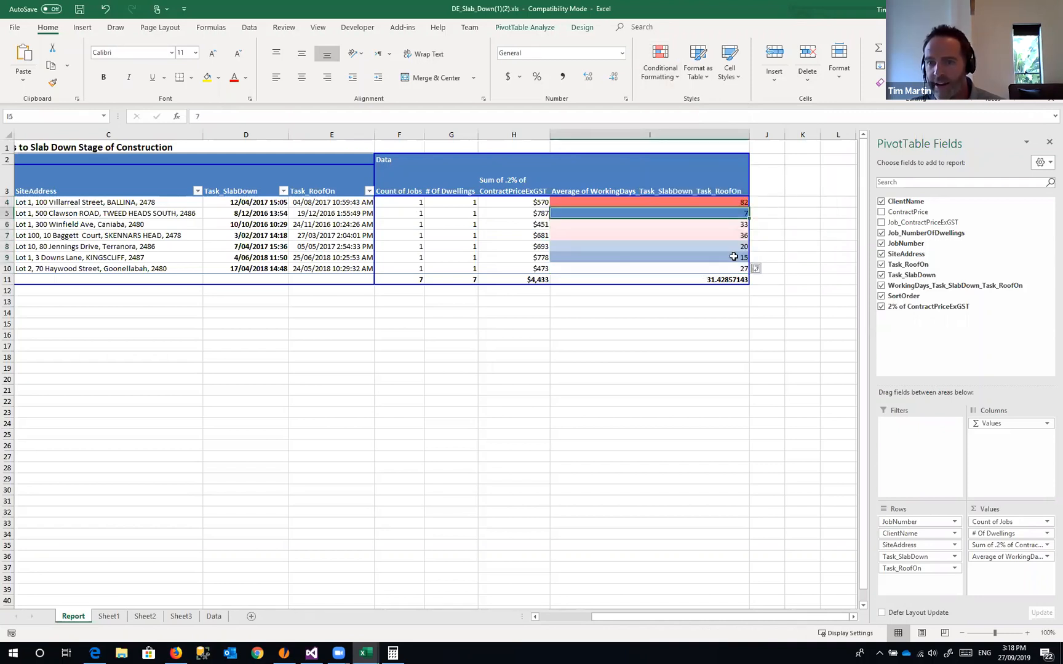
{"action": "left_click", "coordinate": [737, 204]}
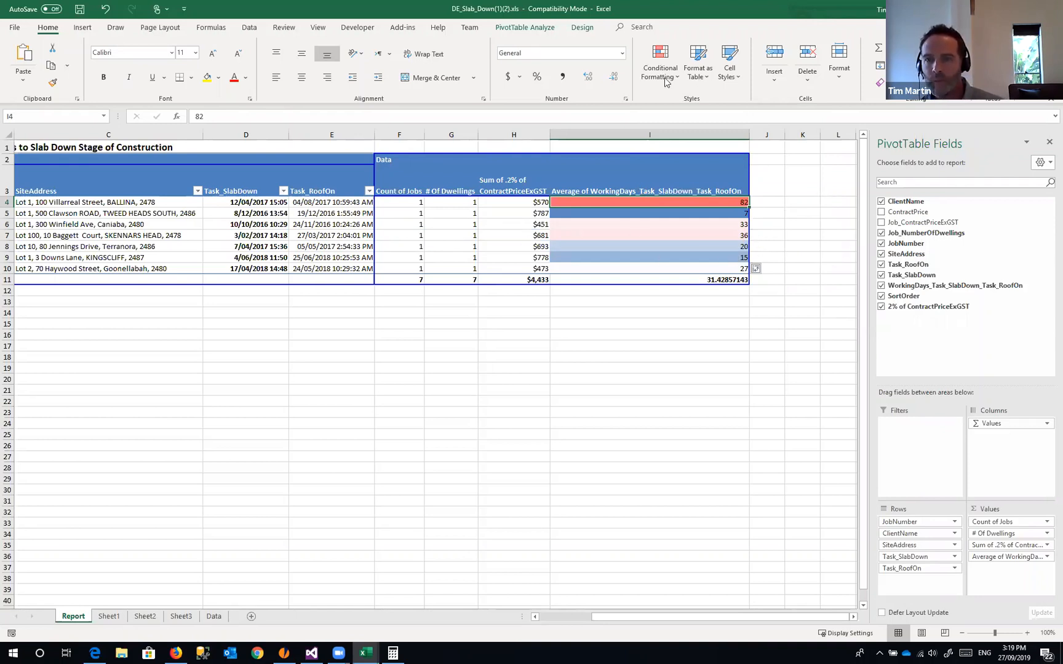
- Apply the Red - Yellow - Green color scale to the working-days values in I4:I10
{"action": "left_click_drag", "start_coordinate": [740, 203], "coordinate": [736, 270]}
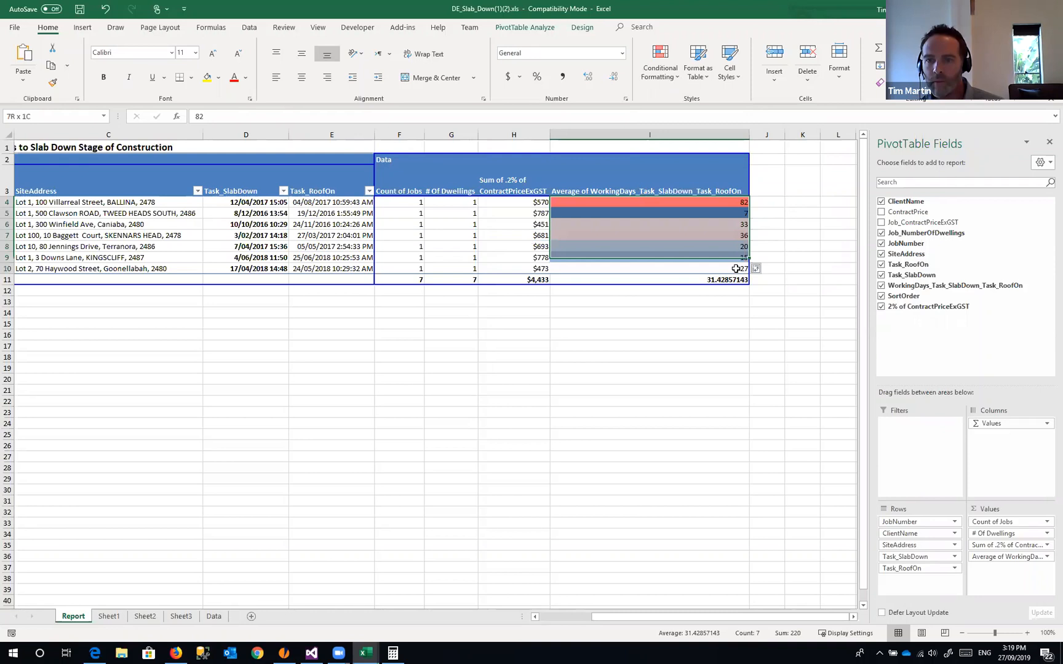
{"action": "left_click", "coordinate": [667, 83]}
{"action": "mouse_move", "coordinate": [695, 192]}
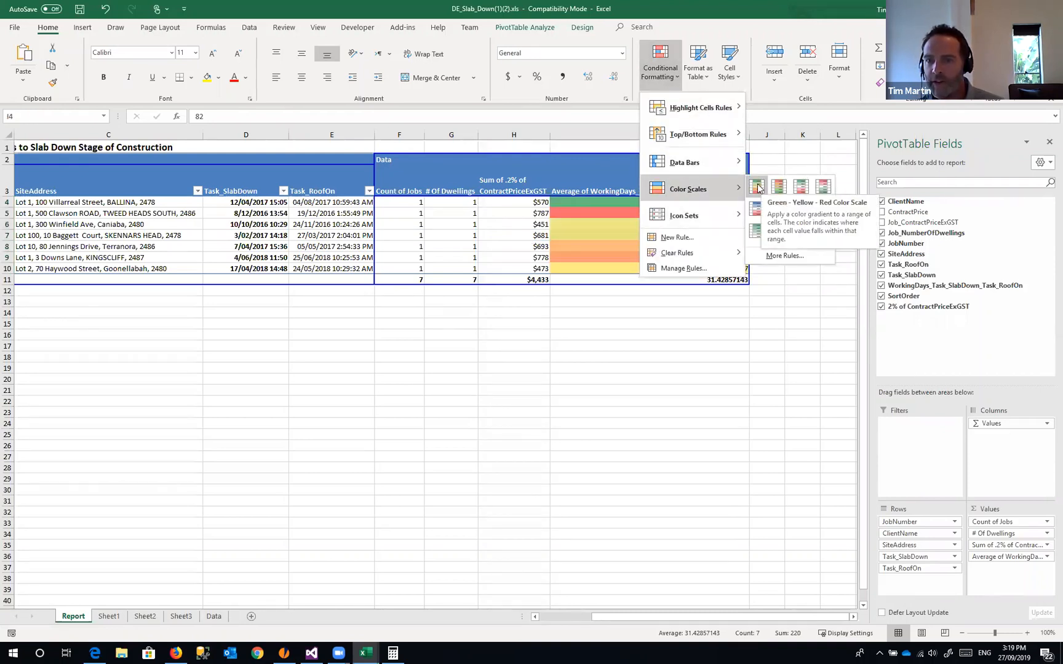
{"action": "left_click", "coordinate": [780, 187]}
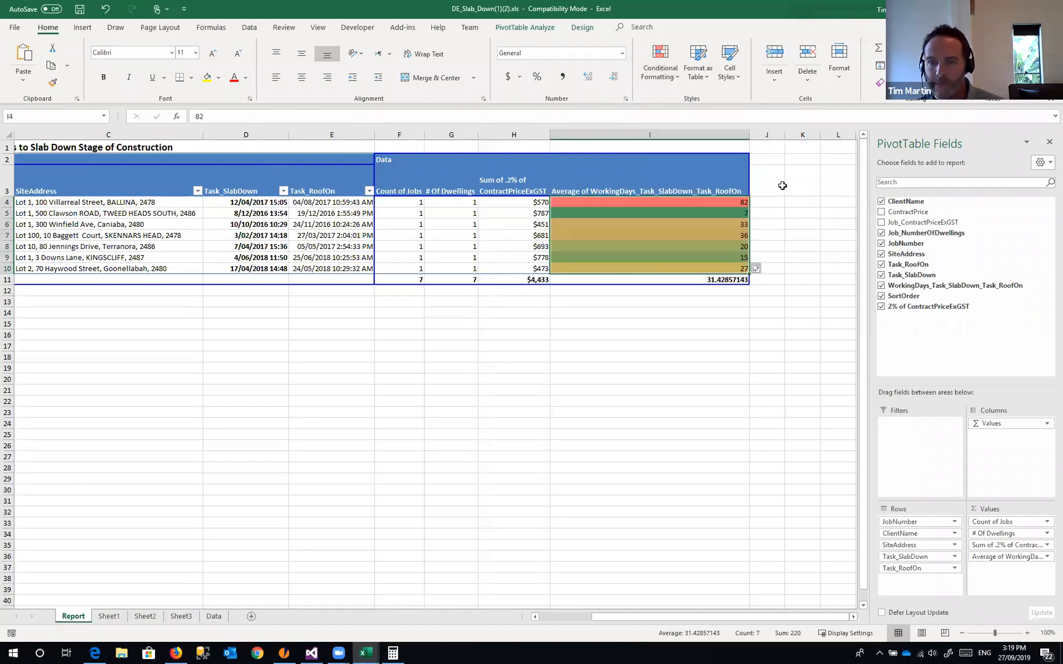
{"action": "left_click", "coordinate": [763, 211]}
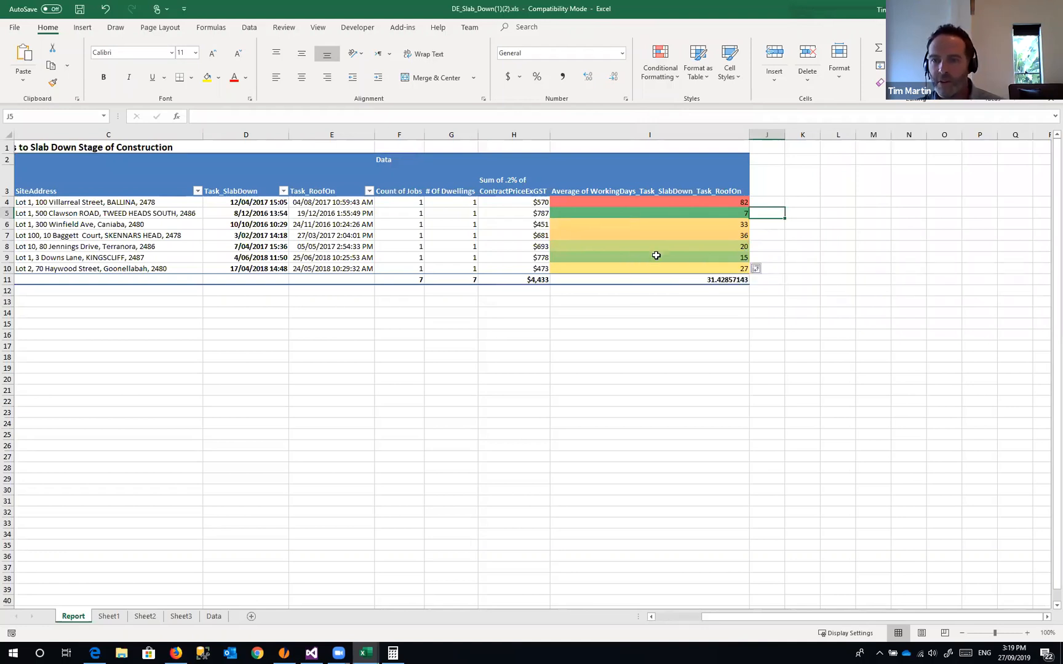
{"action": "left_click", "coordinate": [608, 257]}
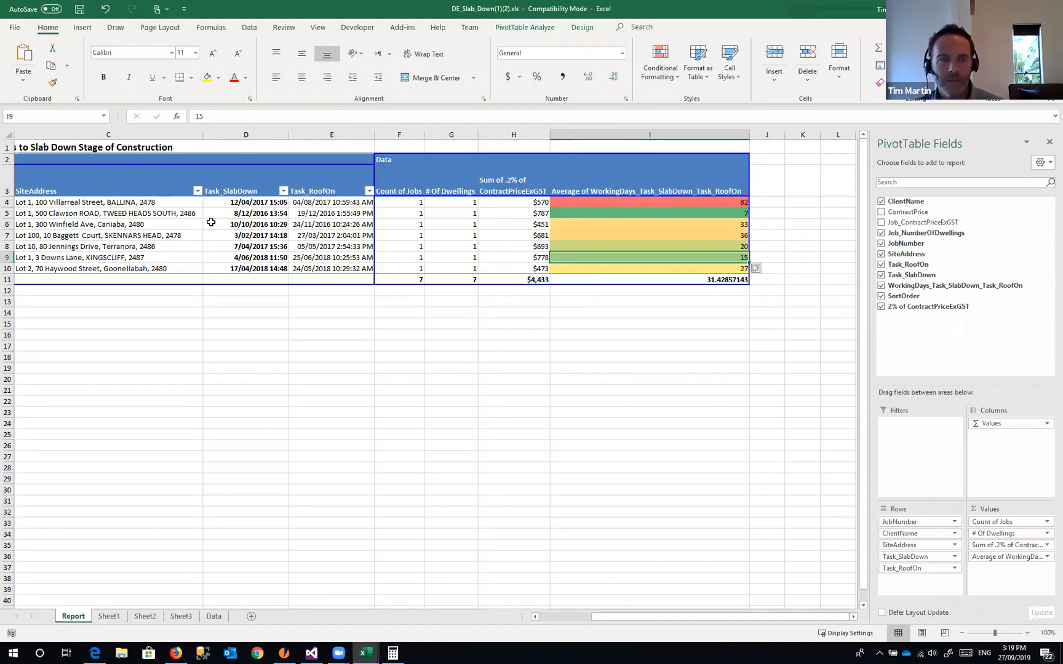
{"action": "left_click", "coordinate": [108, 215]}
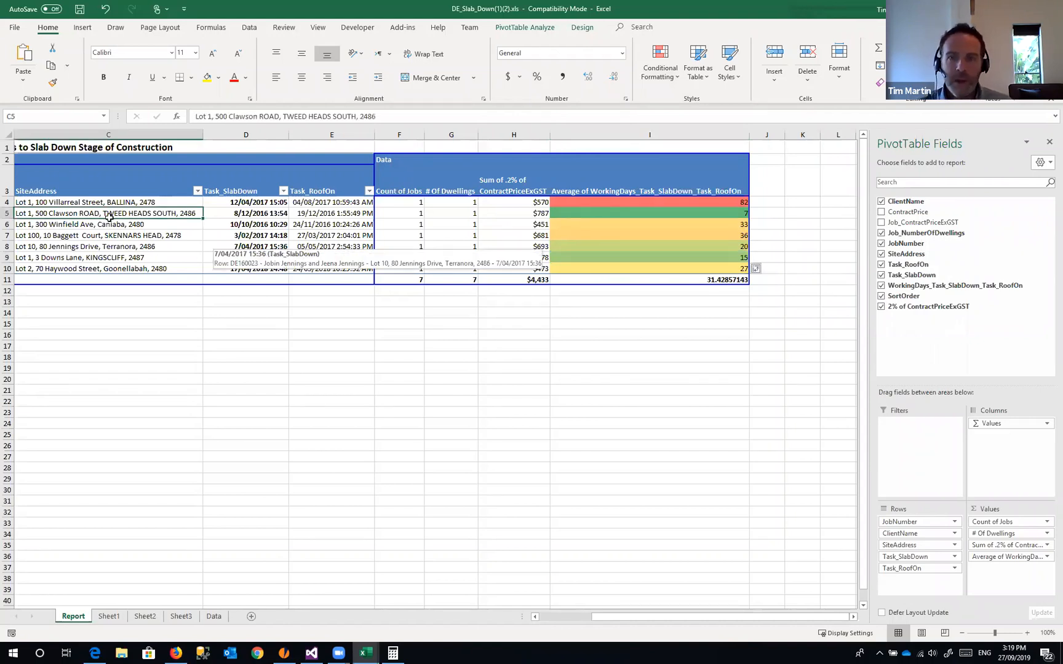
- Save the report workbook in its current file format and switch back to the Site Report setup in iGyro
{"action": "key", "text": "ctrl+s"}
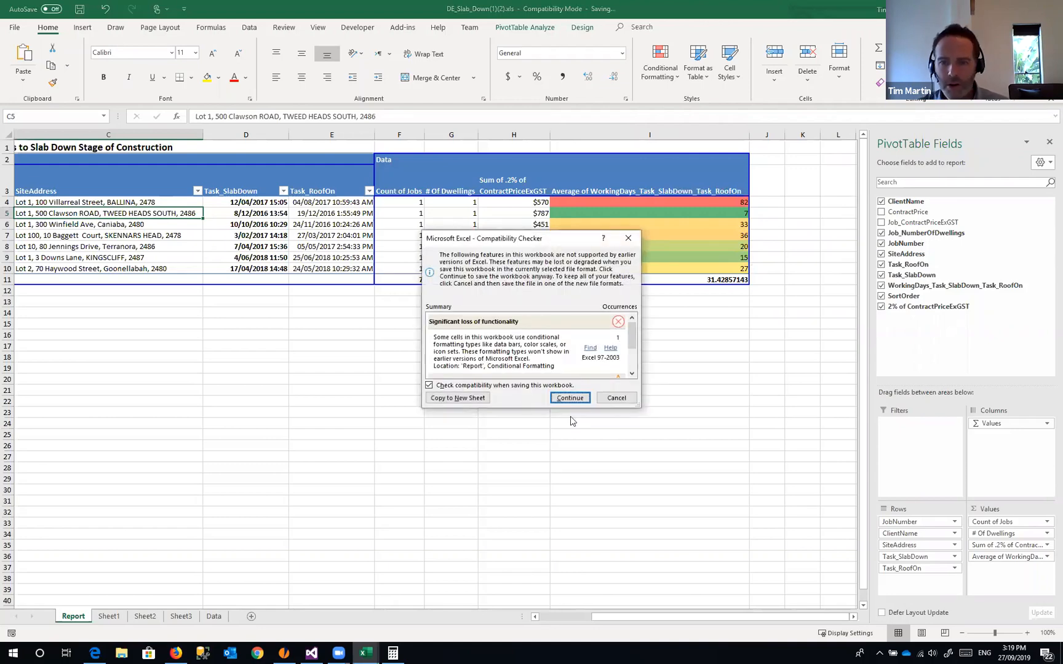
{"action": "left_click", "coordinate": [569, 398]}
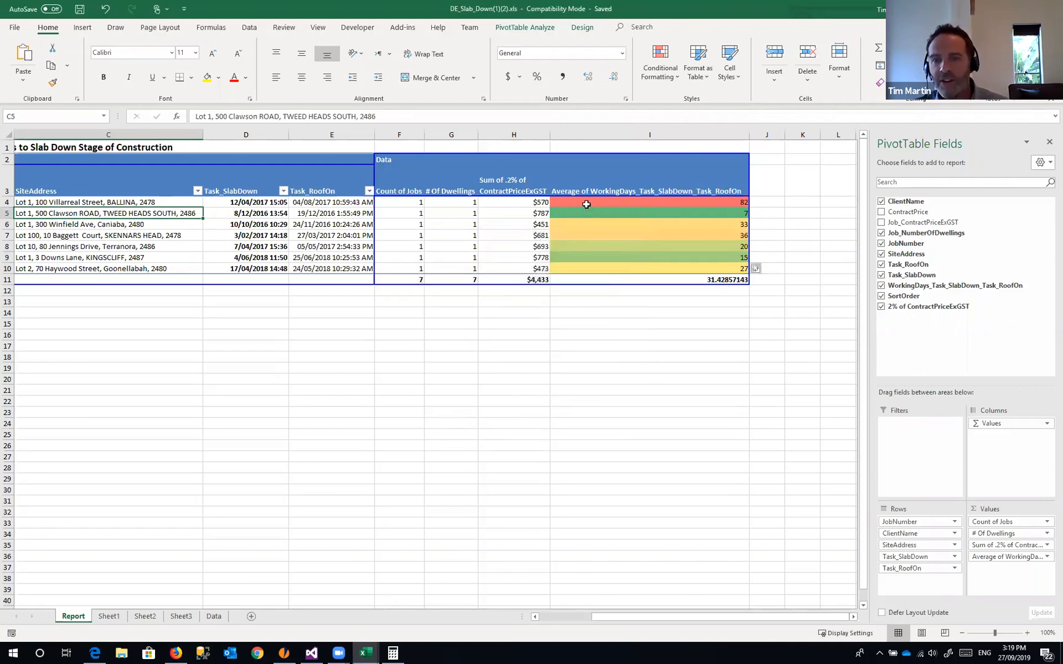
{"action": "key", "text": "alt+Tab"}
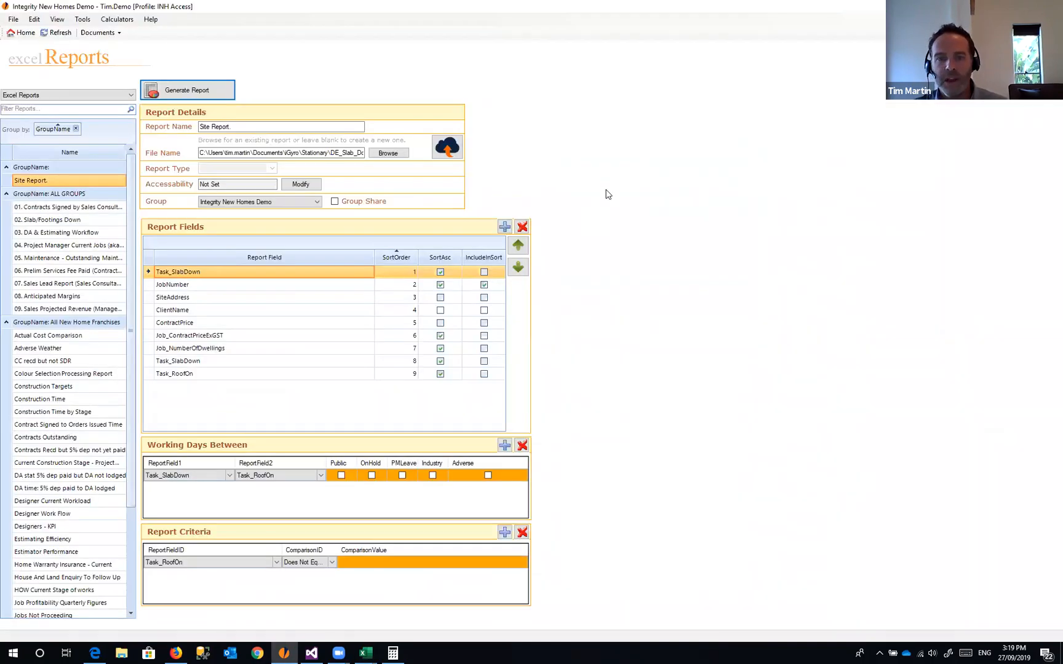
- Generate the Site Report again to check the color scale on its average working days, closing the workbook without saving
{"action": "left_click", "coordinate": [183, 94]}
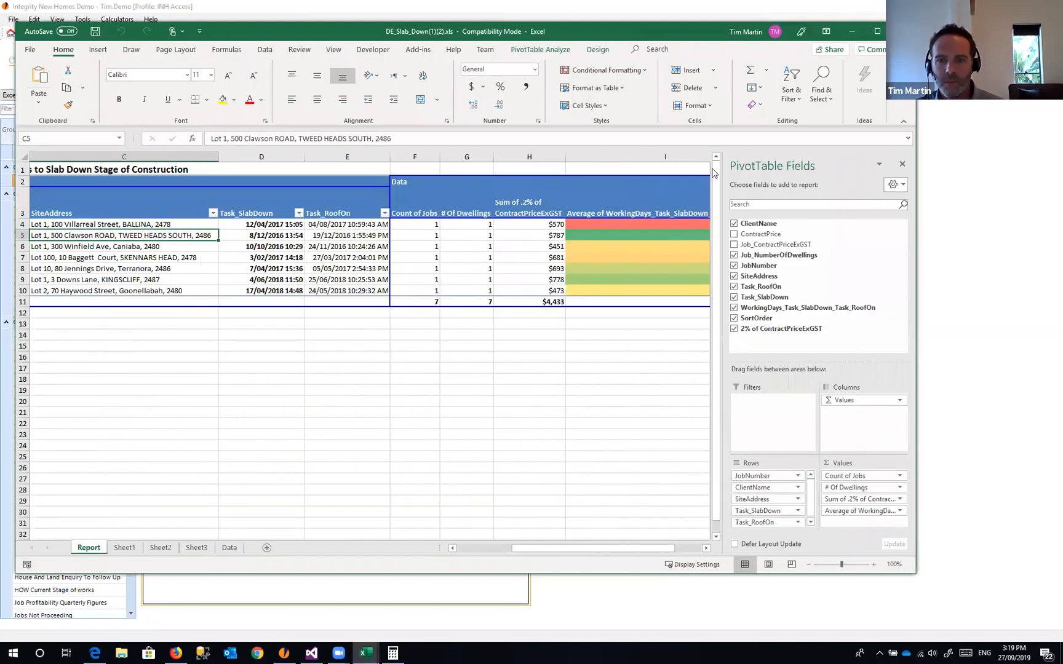
{"action": "left_click", "coordinate": [621, 398]}
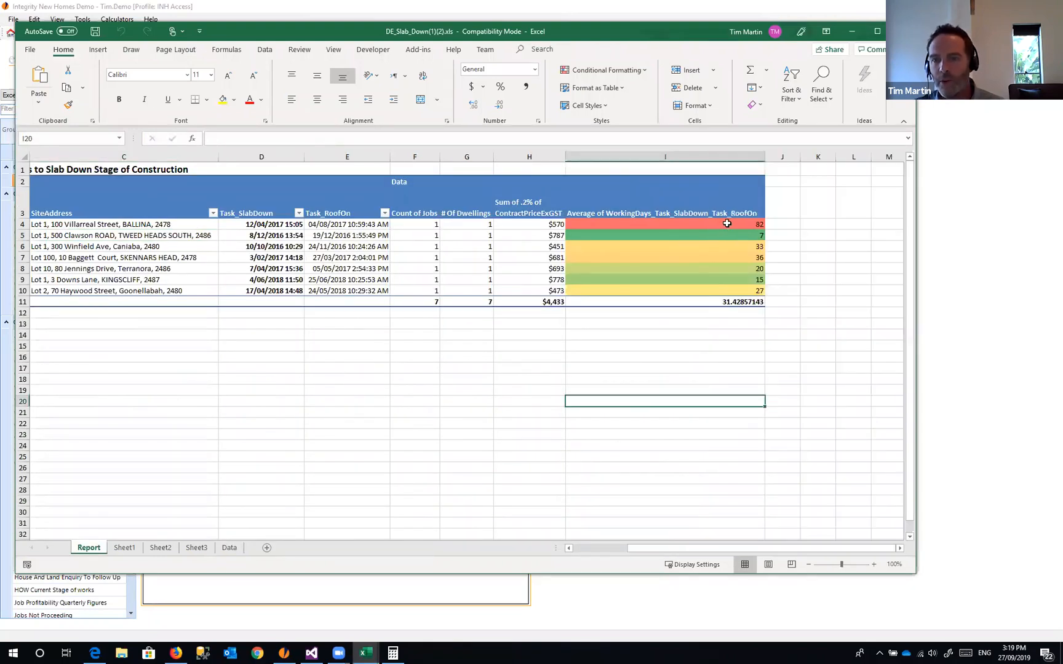
{"action": "left_click_drag", "start_coordinate": [727, 223], "coordinate": [728, 292]}
{"action": "left_click", "coordinate": [605, 354]}
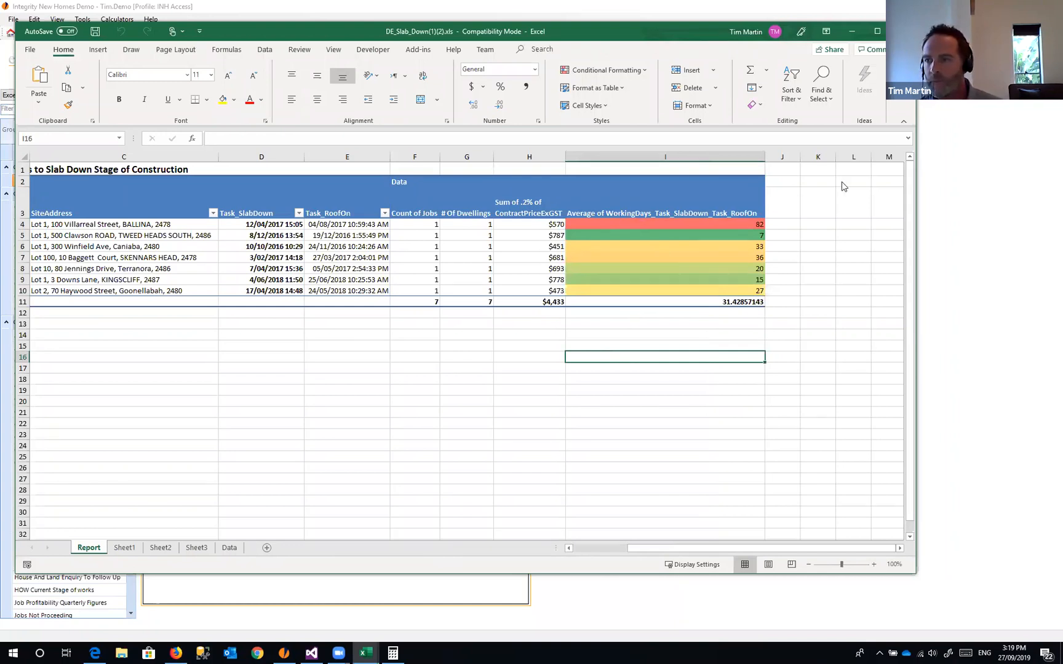
{"action": "left_click", "coordinate": [902, 31]}
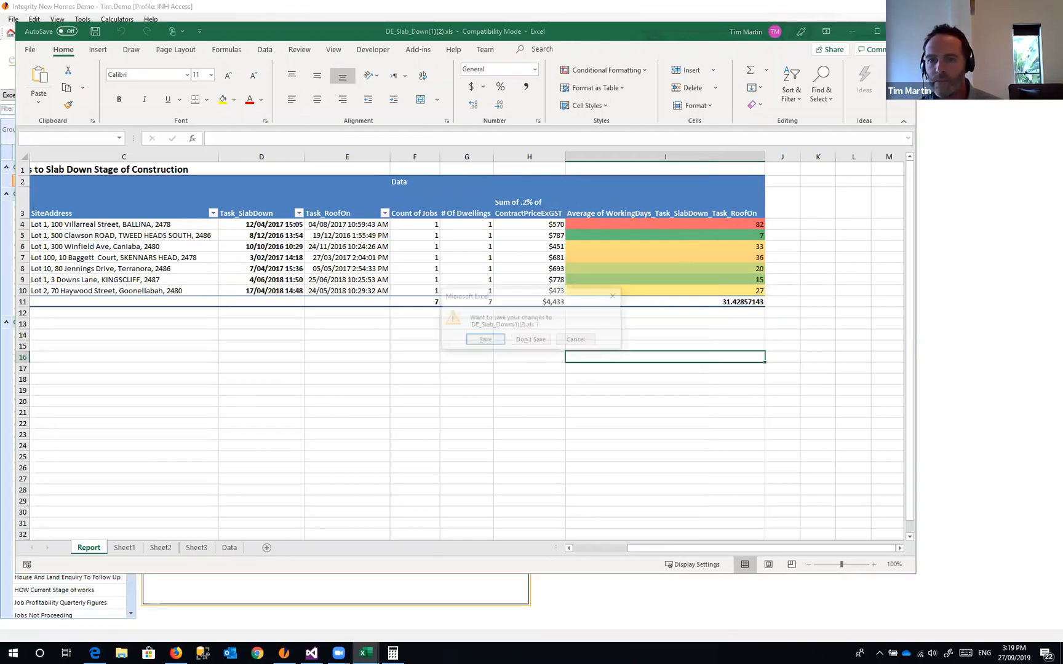
{"action": "left_click", "coordinate": [541, 340]}
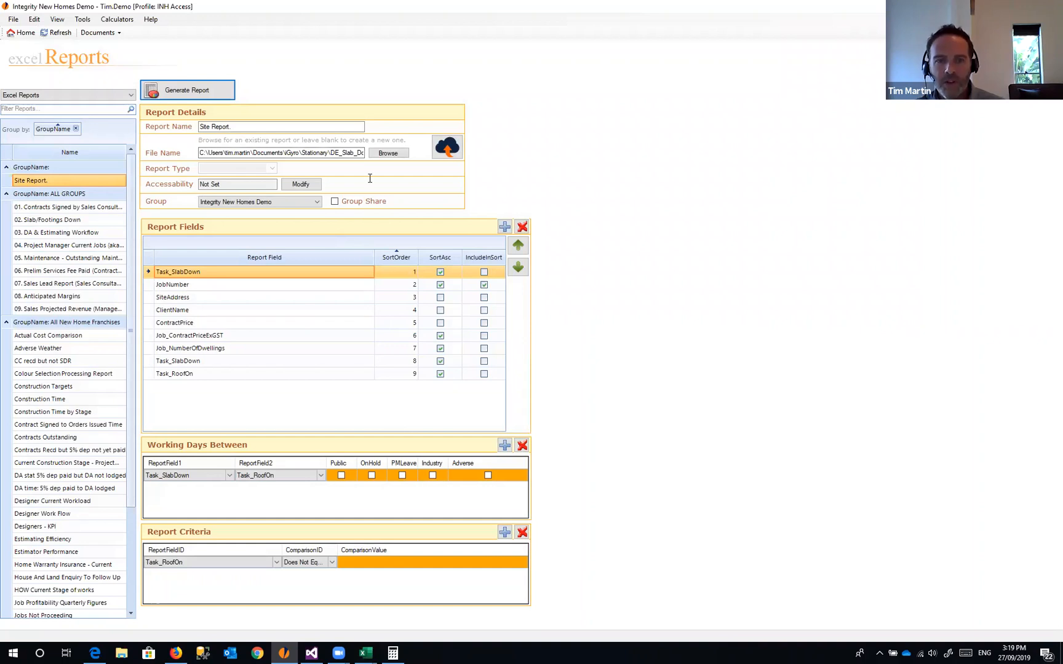
- Check the template file name DE_Slab_Down(1)(2).xls in the Site Report's details and upload that file to the cloud
{"action": "left_click", "coordinate": [331, 152]}
{"action": "left_click_drag", "start_coordinate": [346, 152], "coordinate": [374, 153]}
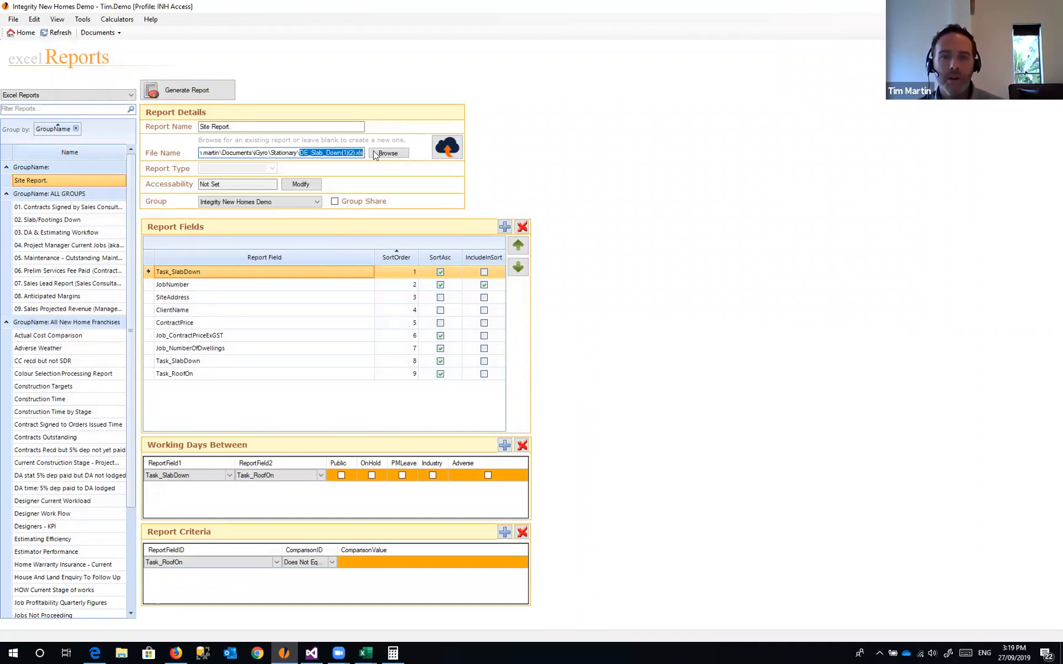
{"action": "left_click", "coordinate": [337, 153]}
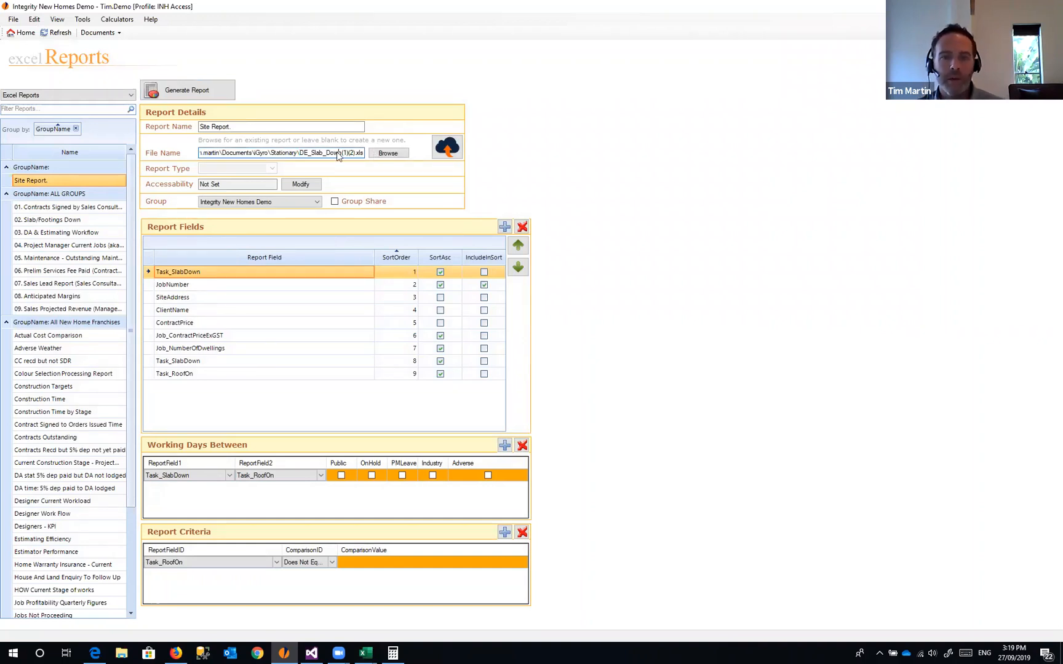
{"action": "left_click", "coordinate": [447, 147]}
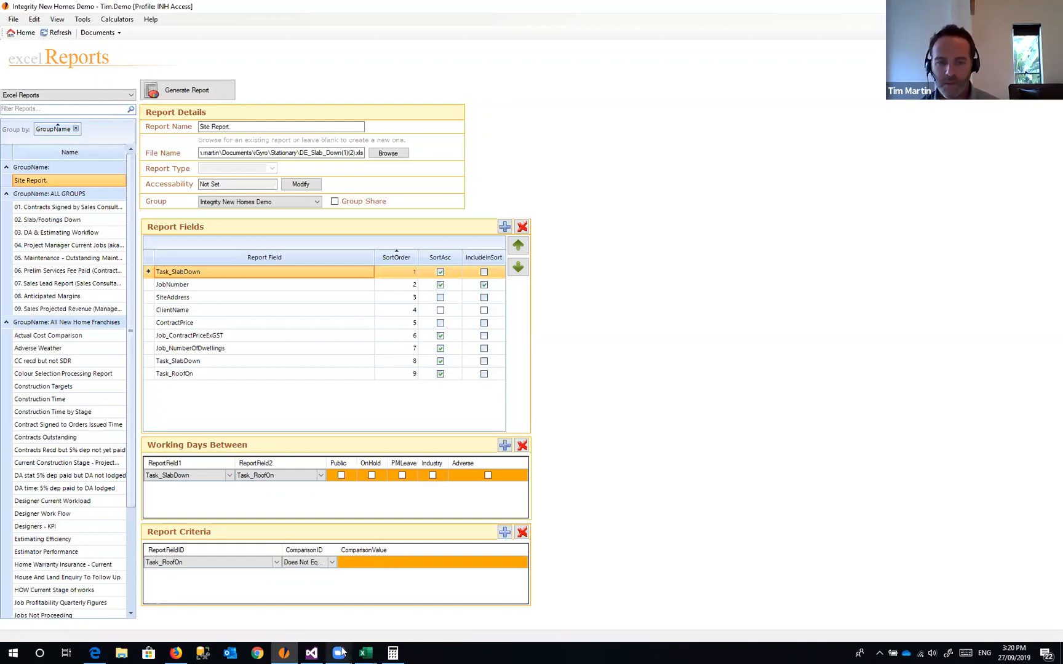
{"action": "mouse_move", "coordinate": [345, 651]}
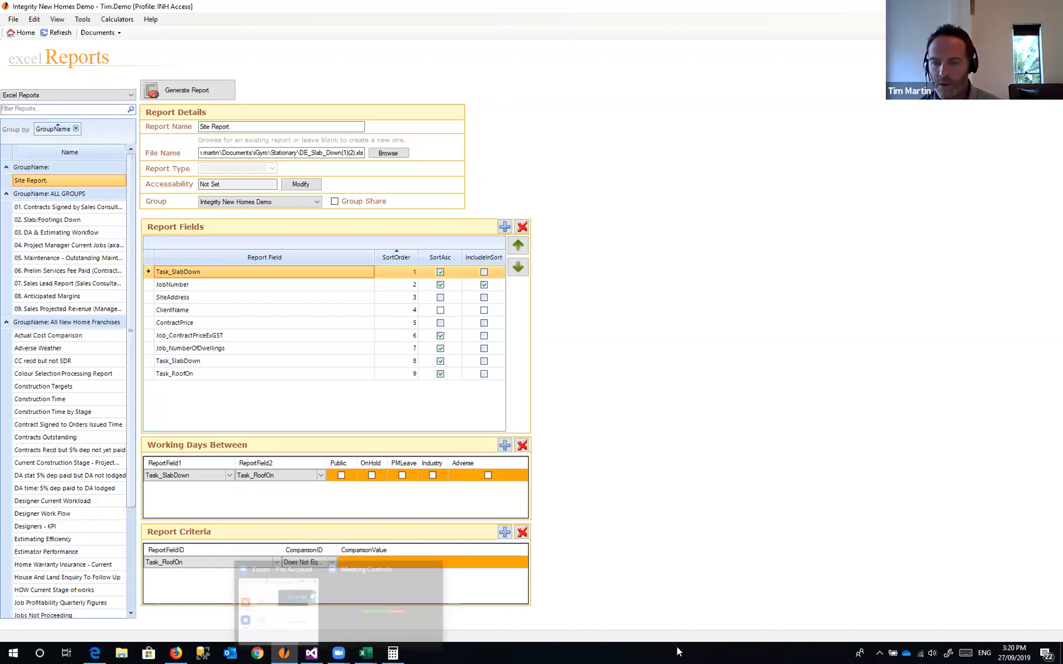
{"action": "left_click", "coordinate": [880, 652]}
{"action": "left_click", "coordinate": [799, 609]}
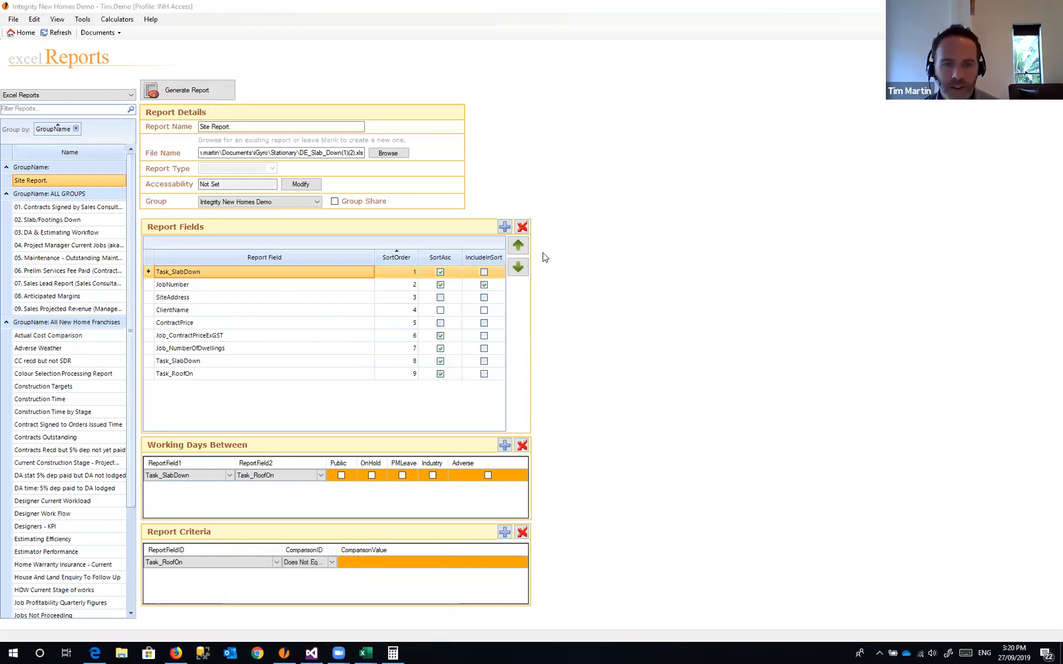